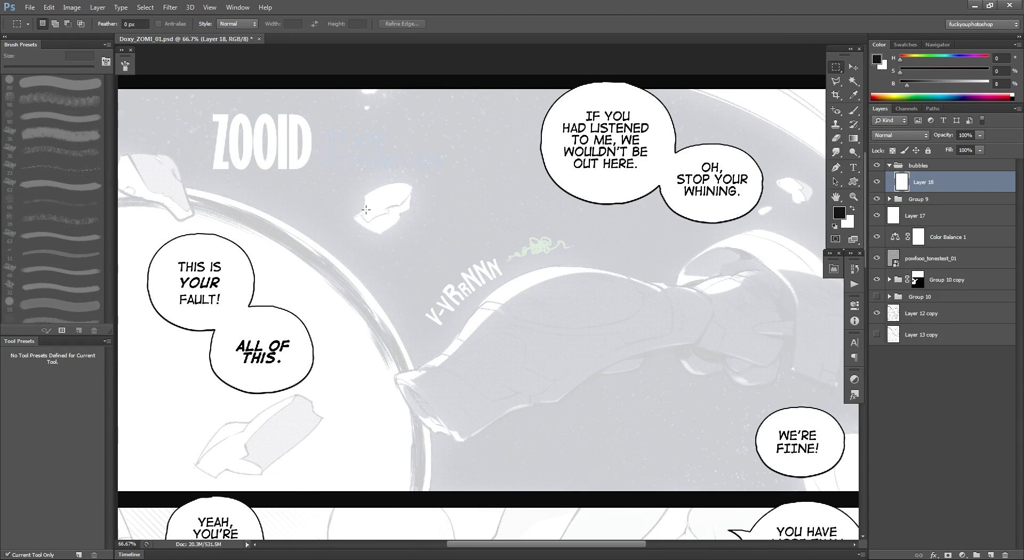
Fill an elliptical selection with white on Layer 18 over the sound-effect lettering in the first panel, and deselect it.
{"action": "right_click", "coordinate": [836, 68]}
{"action": "left_click", "coordinate": [894, 75]}
{"action": "left_click_drag", "start_coordinate": [403, 211], "coordinate": [577, 330]}
{"action": "key", "text": "ctrl+BackSpace"}
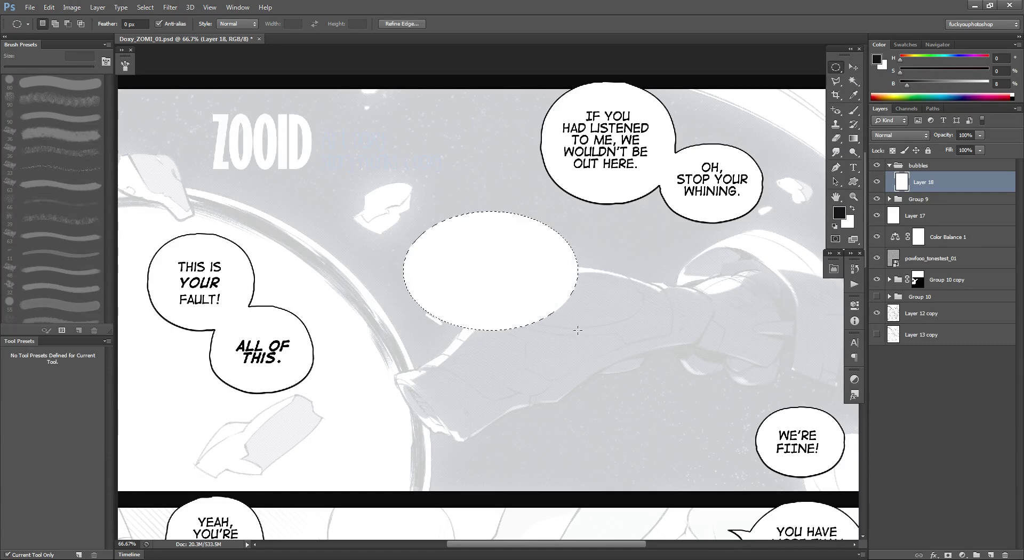
{"action": "key", "text": "ctrl+d"}
{"action": "left_click", "coordinate": [500, 271], "text": "ctrl"}
{"action": "left_click", "coordinate": [498, 269], "text": "ctrl"}
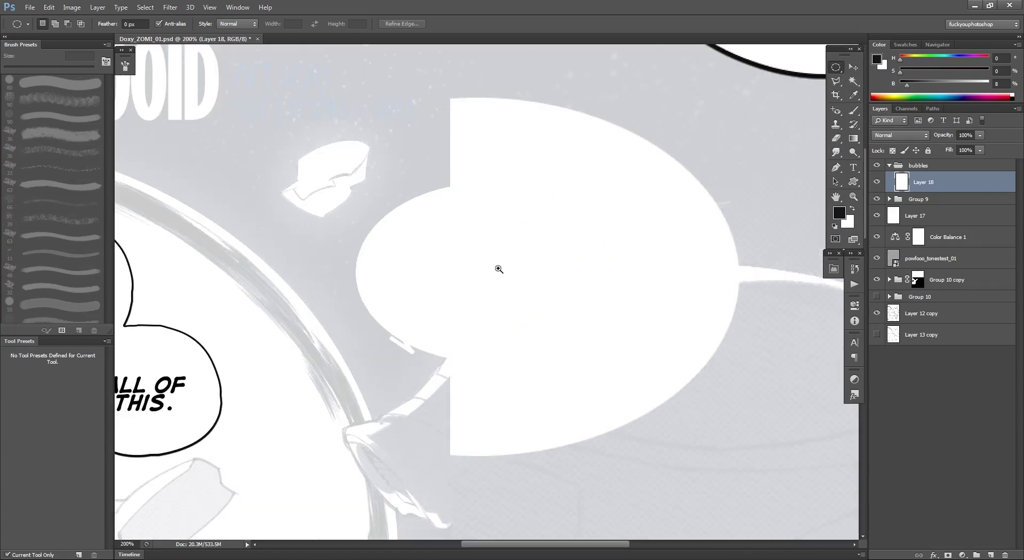
{"action": "left_click", "coordinate": [499, 269], "text": "alt"}
{"action": "left_click", "coordinate": [499, 270], "text": "ctrl+alt"}
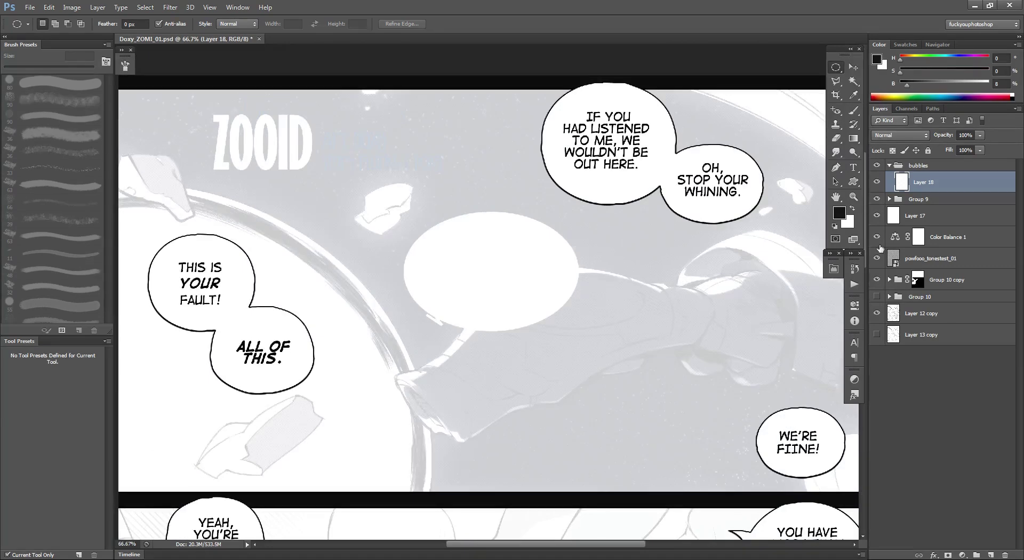
Try raising Layer 17's fill to 100% to view the speech bubbles against white, and undo it.
{"action": "left_click", "coordinate": [930, 213]}
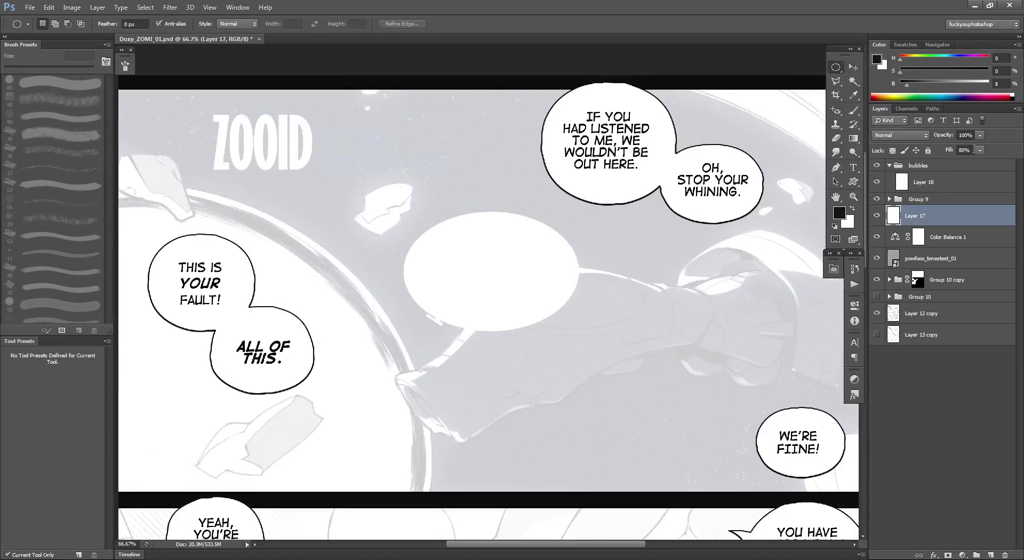
{"action": "left_click_drag", "start_coordinate": [980, 150], "coordinate": [986, 166]}
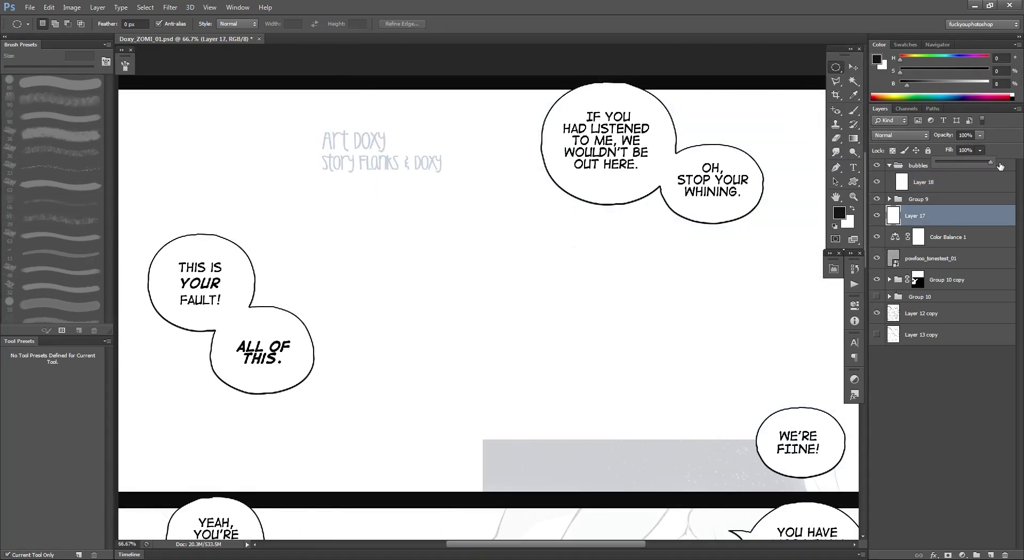
{"action": "left_click_drag", "start_coordinate": [234, 288], "coordinate": [428, 191]}
{"action": "left_click", "coordinate": [427, 191], "text": "ctrl"}
{"action": "left_click", "coordinate": [427, 191], "text": "ctrl"}
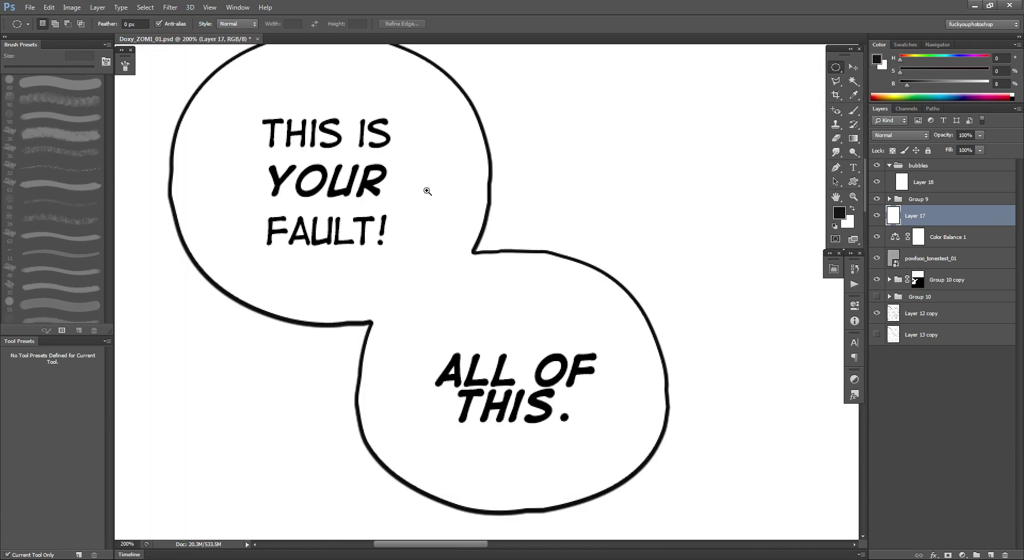
{"action": "left_click", "coordinate": [448, 271], "text": "alt"}
{"action": "left_click_drag", "start_coordinate": [460, 261], "coordinate": [444, 327]}
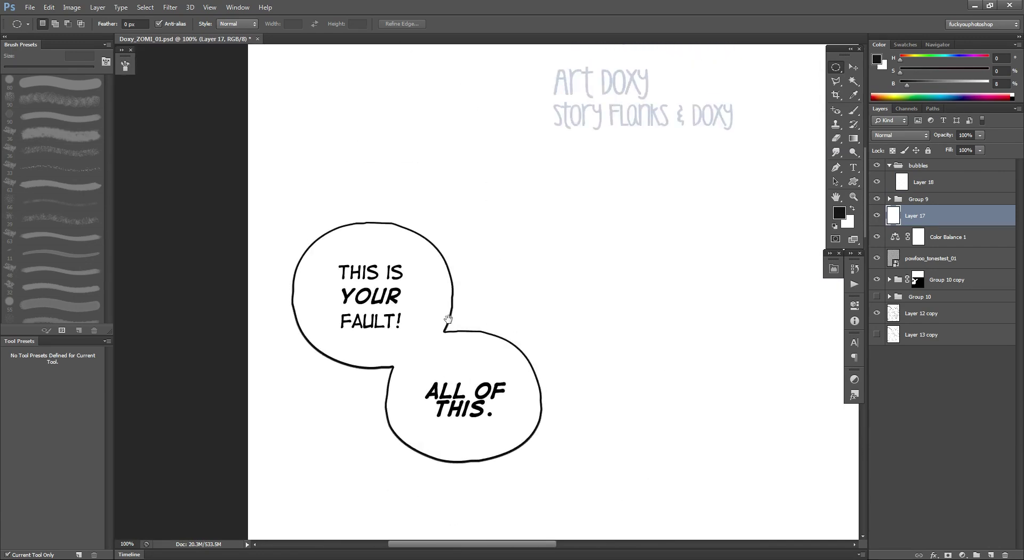
{"action": "key", "text": "ctrl+z"}
Examine the shapes, tails and lettering of the existing speech bubbles across the comic page's panels.
{"action": "left_click_drag", "start_coordinate": [639, 265], "coordinate": [377, 288]}
{"action": "left_click_drag", "start_coordinate": [515, 286], "coordinate": [704, 134]}
{"action": "left_click_drag", "start_coordinate": [464, 294], "coordinate": [660, 196]}
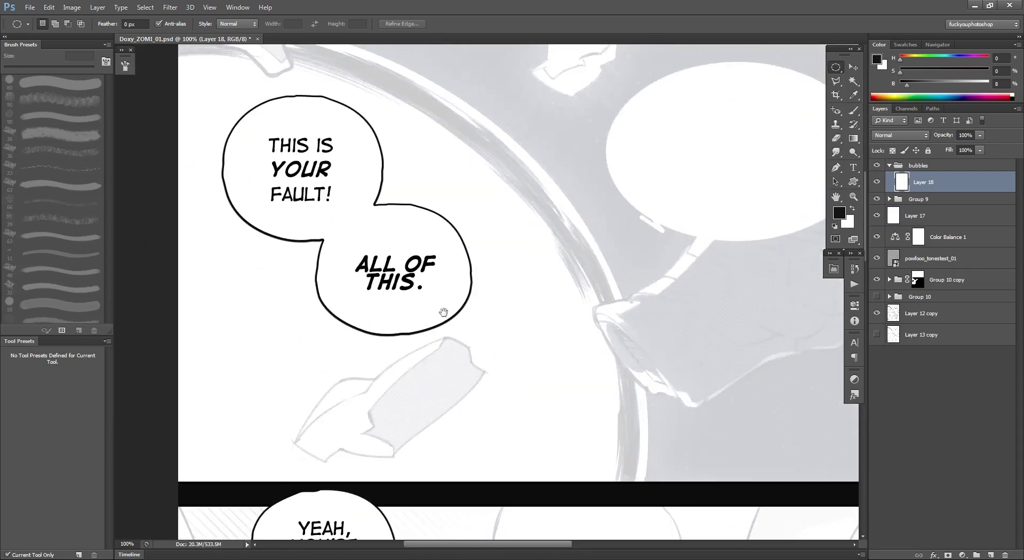
{"action": "left_click_drag", "start_coordinate": [443, 313], "coordinate": [510, 208]}
{"action": "mouse_move", "coordinate": [450, 370]}
{"action": "left_mouse_down"}
{"action": "mouse_move", "coordinate": [452, 162]}
{"action": "mouse_move", "coordinate": [429, 329]}
{"action": "left_mouse_up"}
{"action": "scroll", "coordinate": [436, 168], "scroll_direction": "up", "scroll_amount": 10}
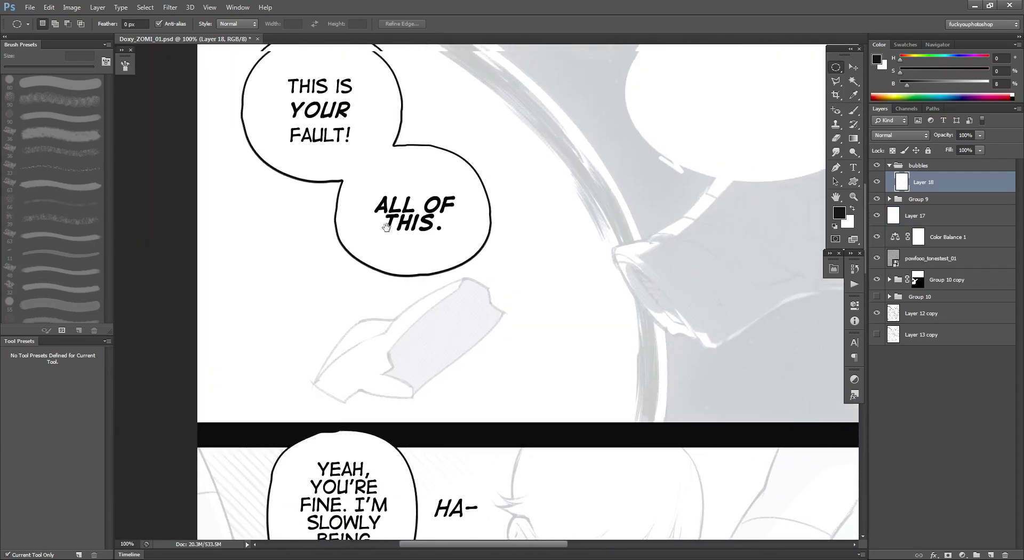
{"action": "left_click", "coordinate": [410, 288], "text": "alt"}
{"action": "left_click_drag", "start_coordinate": [702, 295], "coordinate": [492, 338]}
{"action": "left_click_drag", "start_coordinate": [612, 369], "coordinate": [426, 300]}
{"action": "left_click_drag", "start_coordinate": [506, 355], "coordinate": [493, 146]}
{"action": "scroll", "coordinate": [505, 352], "scroll_direction": "down", "scroll_amount": 6}
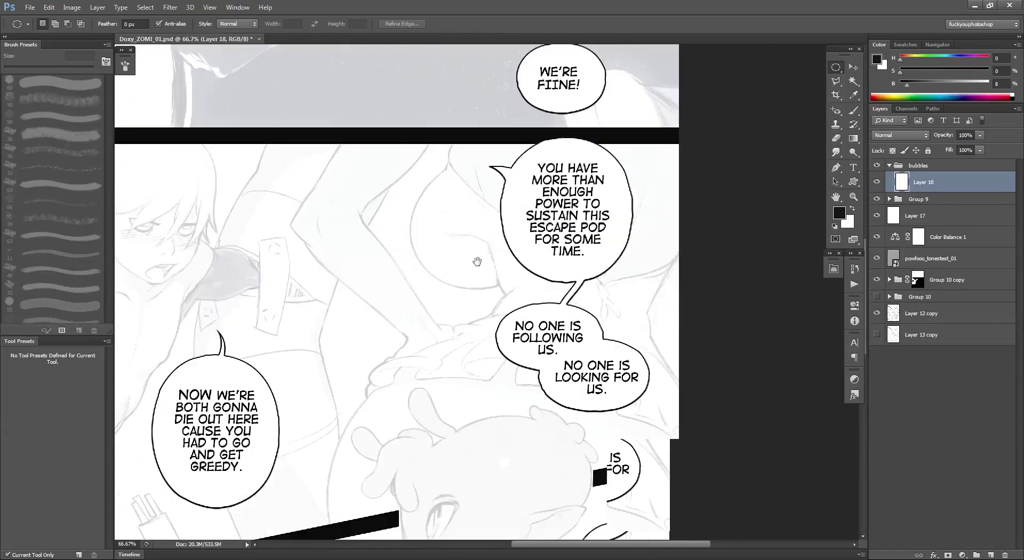
{"action": "scroll", "coordinate": [426, 267], "scroll_direction": "left", "scroll_amount": 5}
{"action": "scroll", "coordinate": [386, 219], "scroll_direction": "up", "scroll_amount": 6}
{"action": "scroll", "coordinate": [386, 219], "scroll_direction": "up", "scroll_amount": 6}
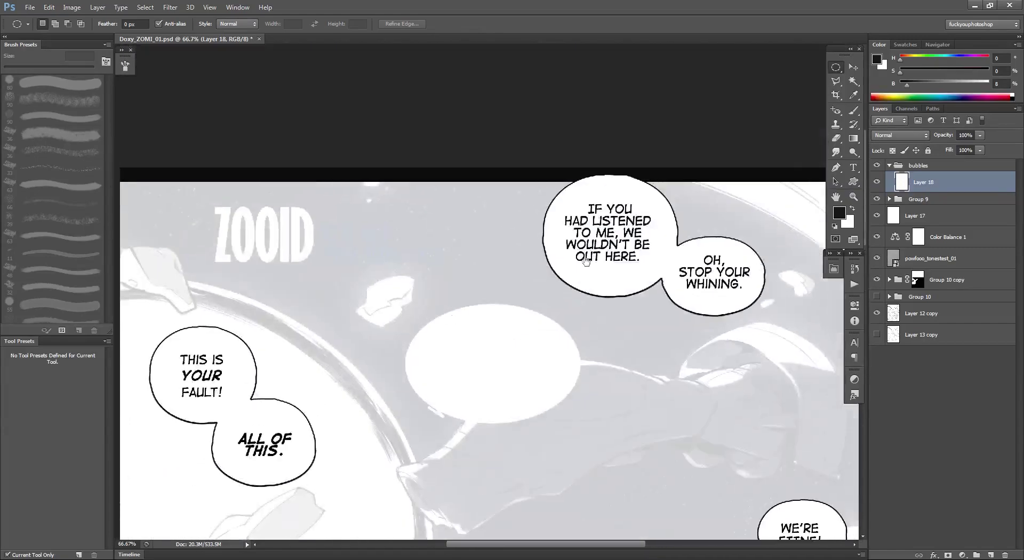
Hide Layer 18 and Group 9 so only the artwork of the first panel shows.
{"action": "left_click", "coordinate": [876, 182]}
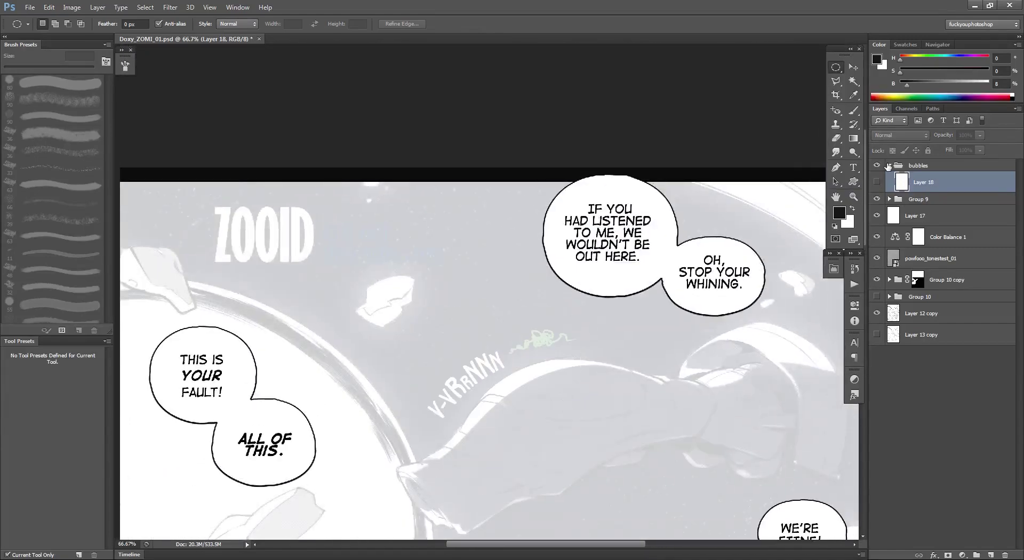
{"action": "scroll", "coordinate": [581, 247], "scroll_direction": "down", "scroll_amount": 3}
{"action": "scroll", "coordinate": [581, 247], "scroll_direction": "right", "scroll_amount": 2}
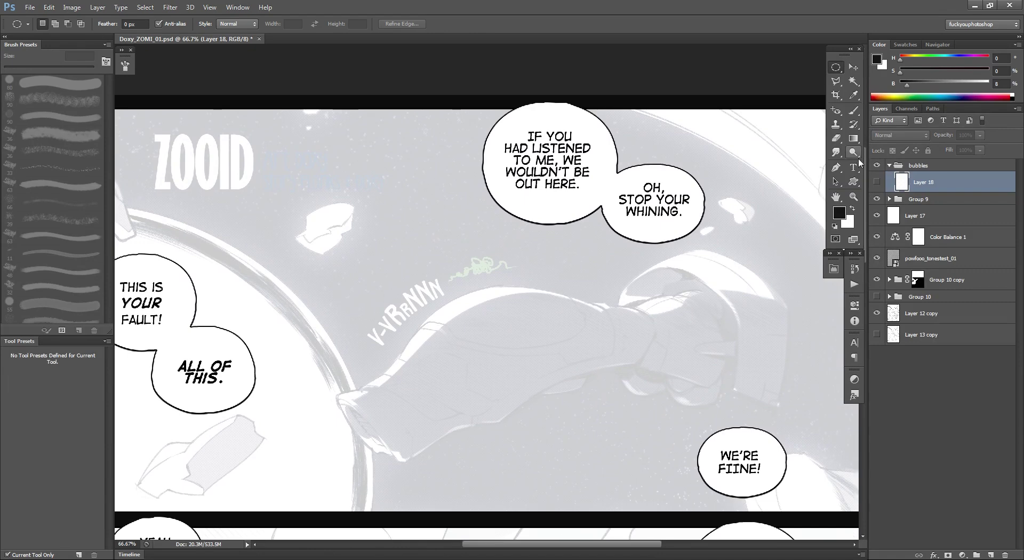
{"action": "left_click", "coordinate": [876, 199]}
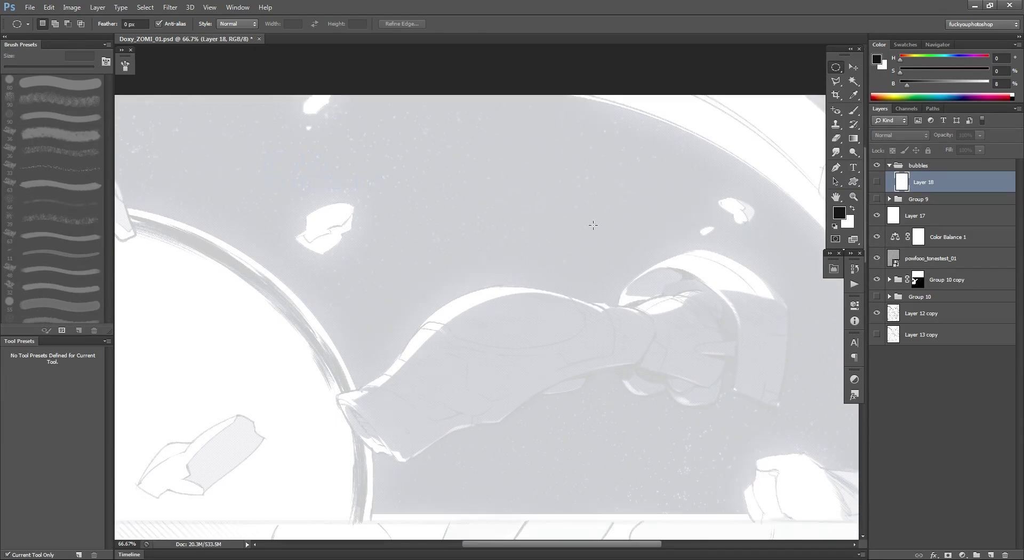
{"action": "left_click_drag", "start_coordinate": [452, 271], "coordinate": [463, 237]}
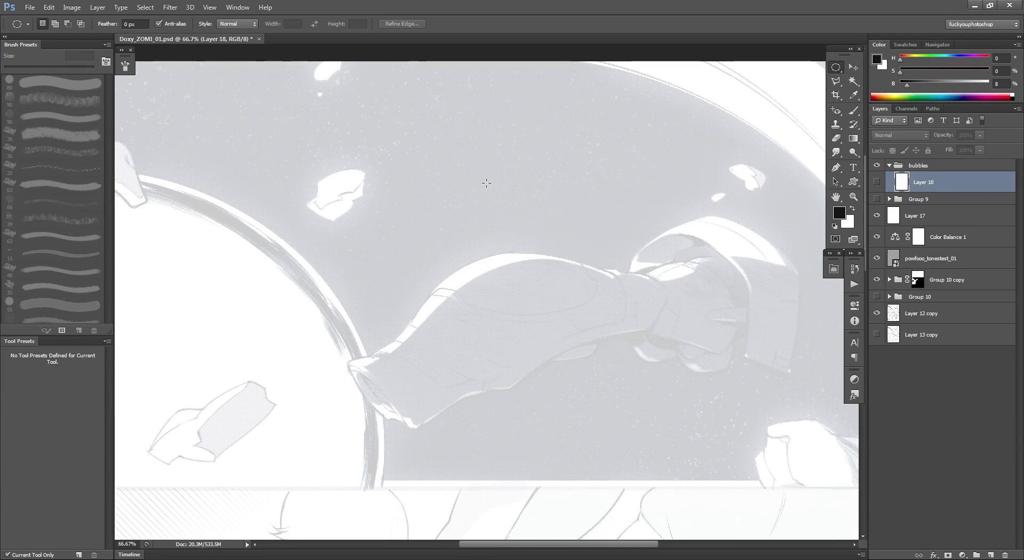
{"action": "right_click", "coordinate": [836, 67]}
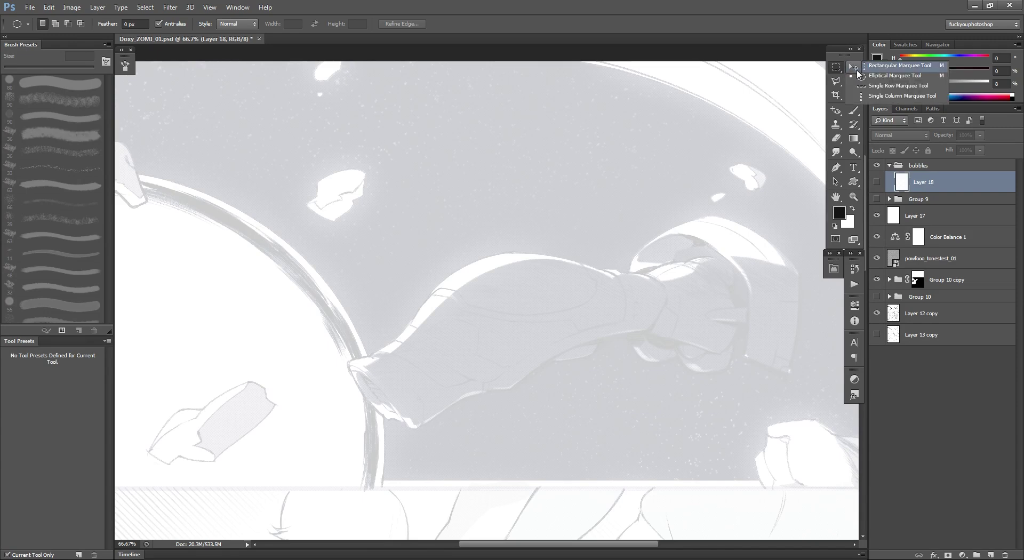
{"action": "left_click", "coordinate": [860, 66]}
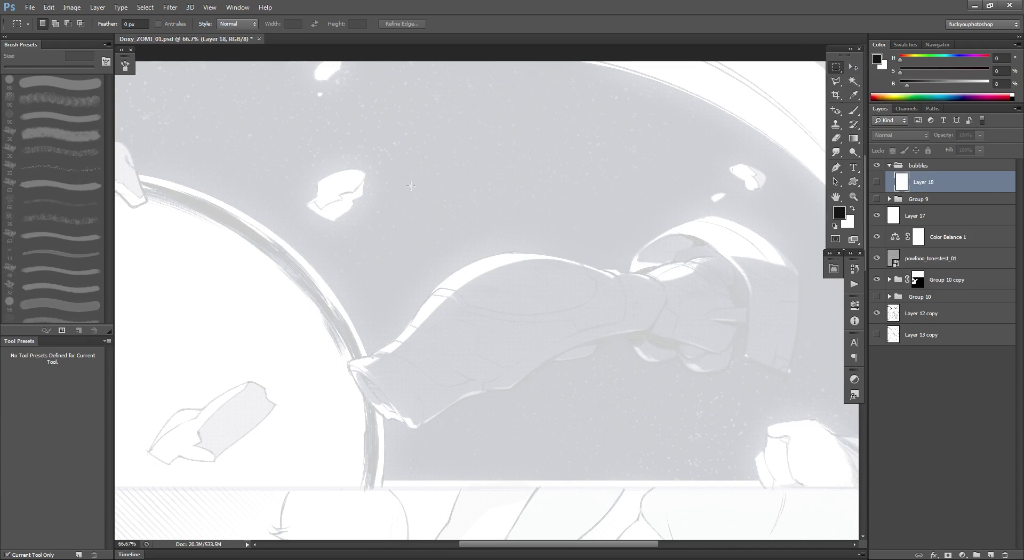
{"action": "right_click", "coordinate": [835, 67]}
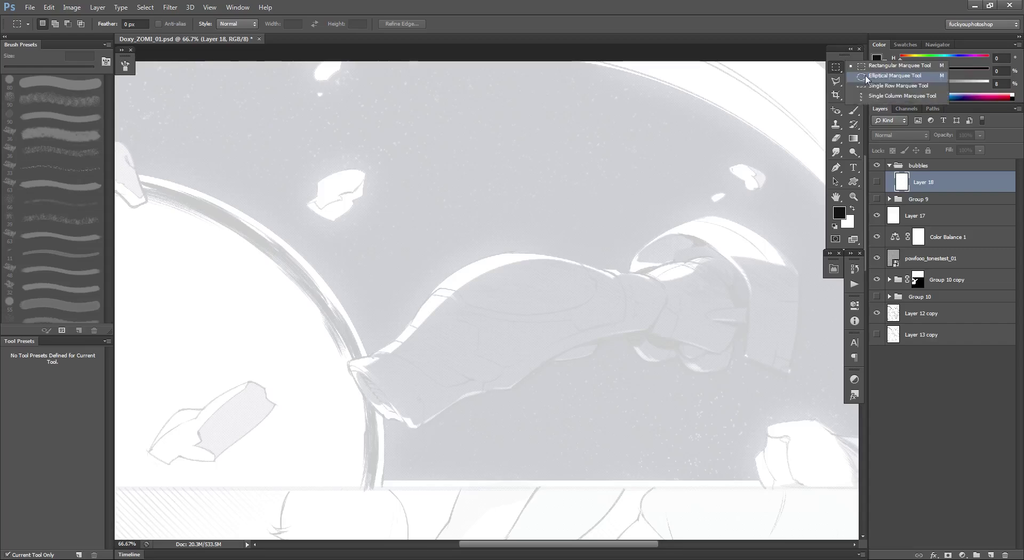
{"action": "left_click", "coordinate": [870, 76]}
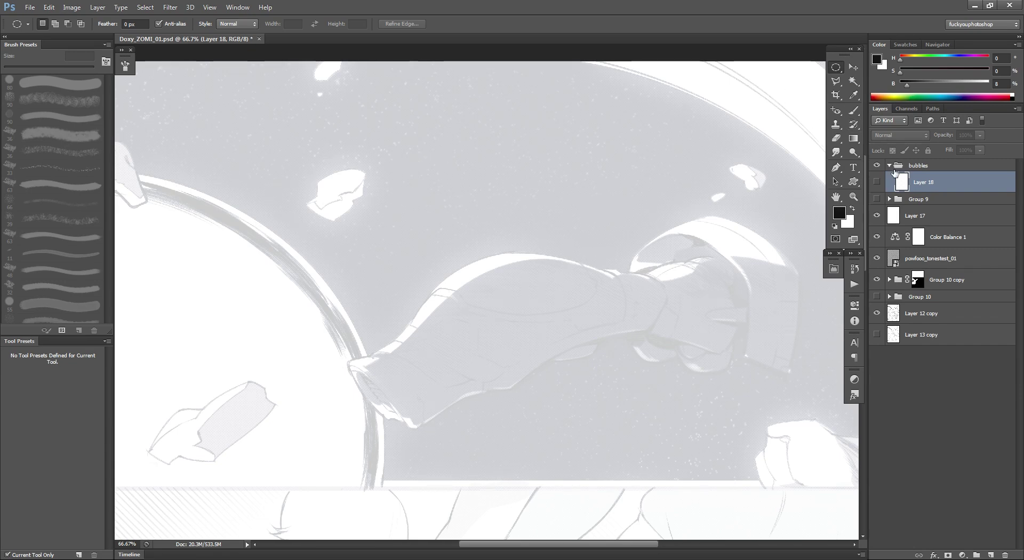
Make Layer 18 visible and cut its entire contents.
{"action": "left_click", "coordinate": [877, 182]}
{"action": "left_click", "coordinate": [878, 182]}
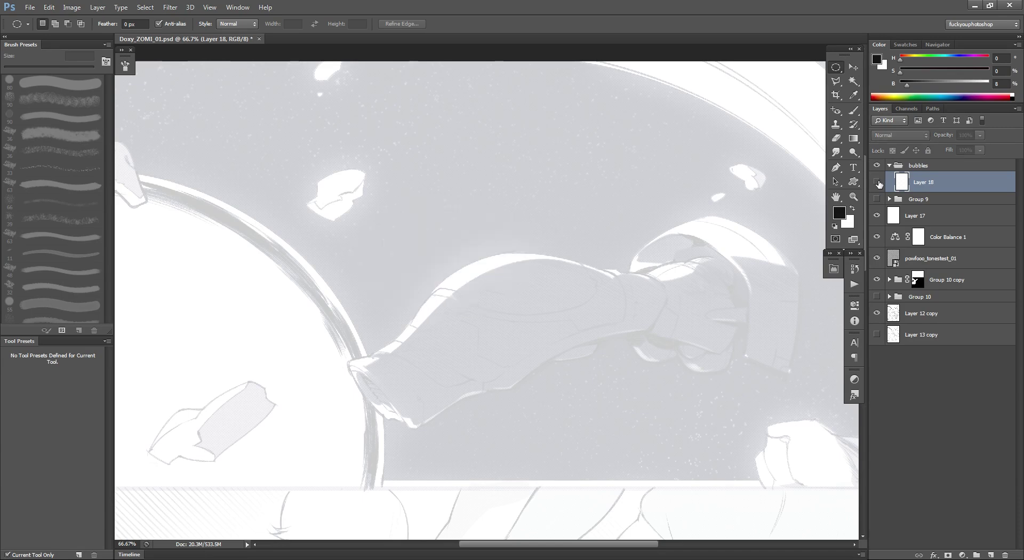
{"action": "left_click", "coordinate": [879, 182]}
{"action": "key", "text": "ctrl+a"}
{"action": "key", "text": "ctrl+x"}
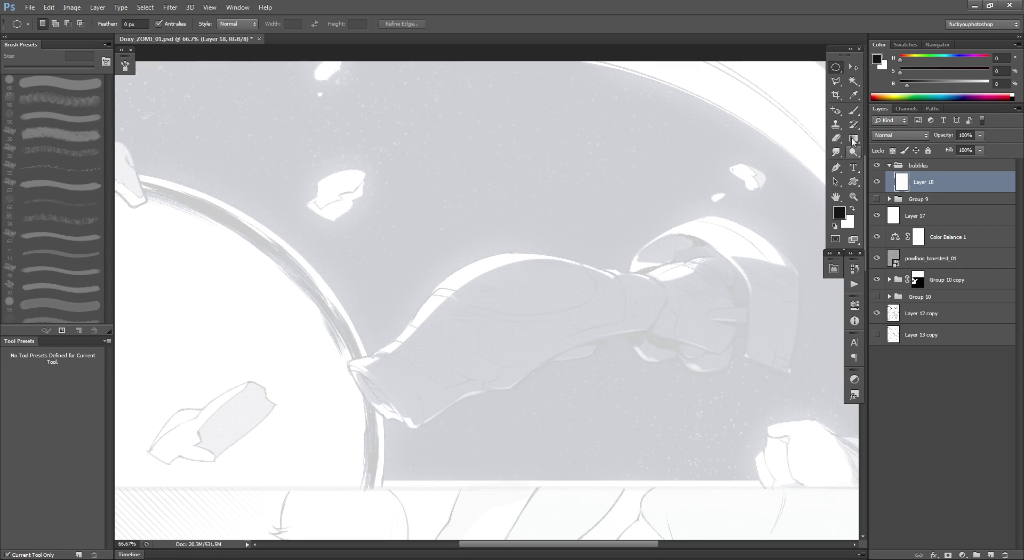
Fill a wide rectangular selection with the near-black foreground colour on Layer 18, in the open space of the first panel, and deselect it.
{"action": "right_click", "coordinate": [836, 71]}
{"action": "left_click", "coordinate": [874, 77]}
{"action": "right_click", "coordinate": [836, 68]}
{"action": "left_click", "coordinate": [871, 66]}
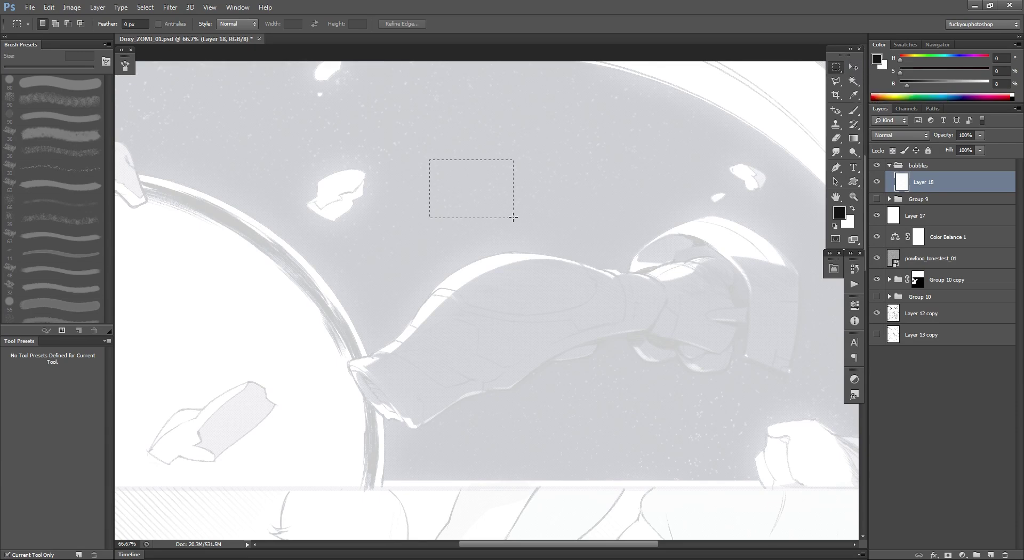
{"action": "left_click_drag", "start_coordinate": [514, 217], "coordinate": [620, 255]}
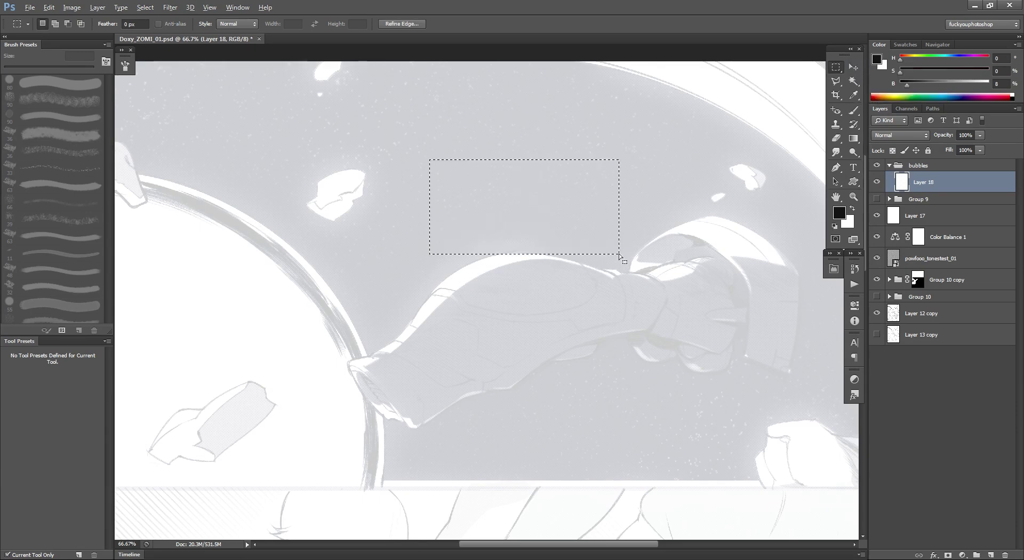
{"action": "key", "text": "alt+BackSpace"}
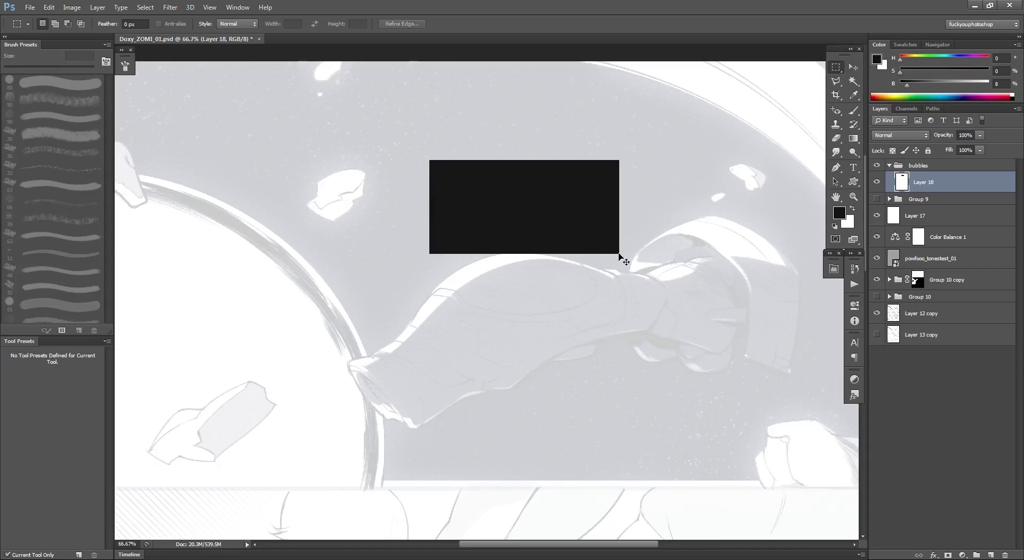
{"action": "left_click", "coordinate": [515, 170], "text": "ctrl"}
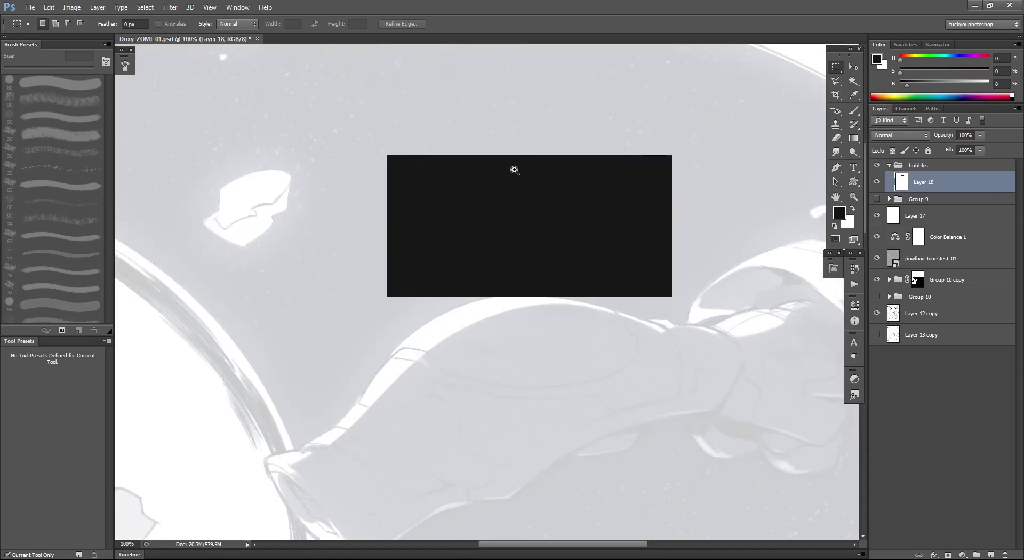
{"action": "left_click_drag", "start_coordinate": [558, 157], "coordinate": [541, 208]}
{"action": "left_click", "coordinate": [453, 199], "text": "alt"}
{"action": "left_click_drag", "start_coordinate": [443, 235], "coordinate": [443, 211]}
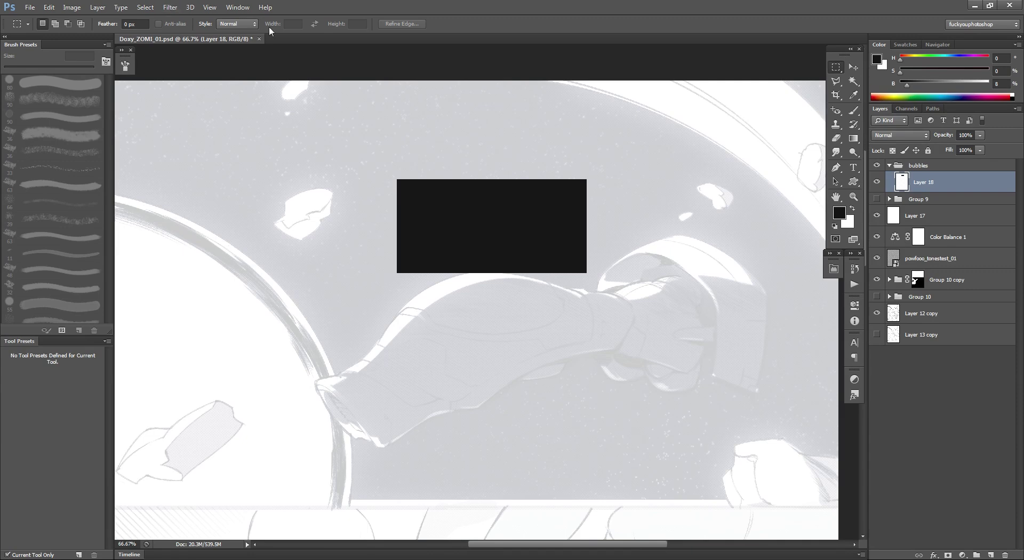
Round the black rectangle's corners with the Median noise filter.
{"action": "left_click", "coordinate": [170, 7]}
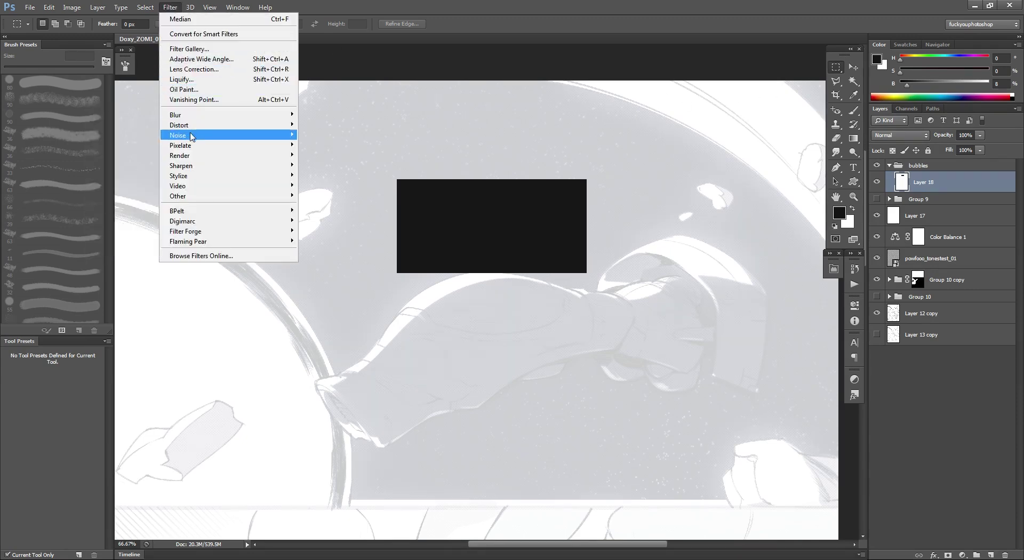
{"action": "mouse_move", "coordinate": [182, 137]}
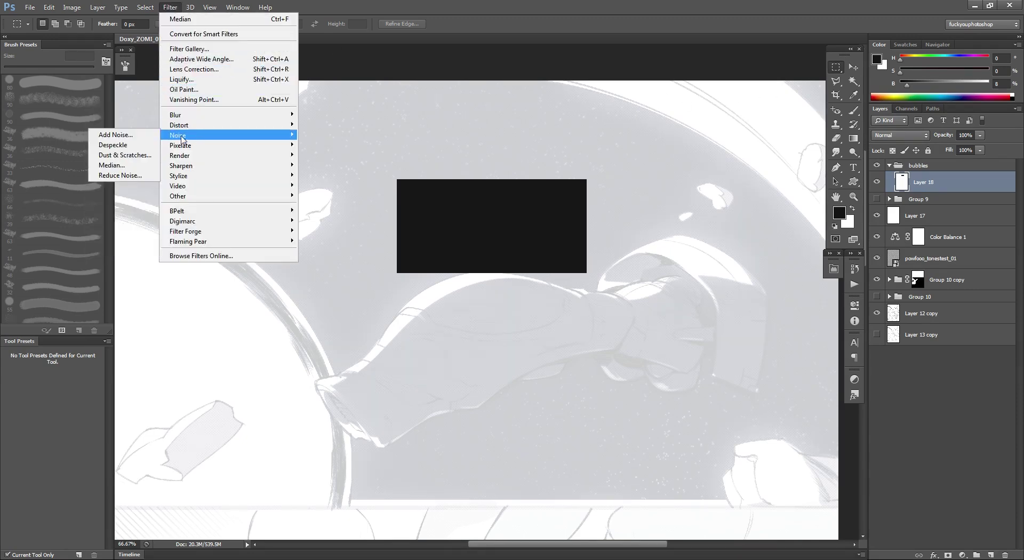
{"action": "left_click", "coordinate": [120, 167]}
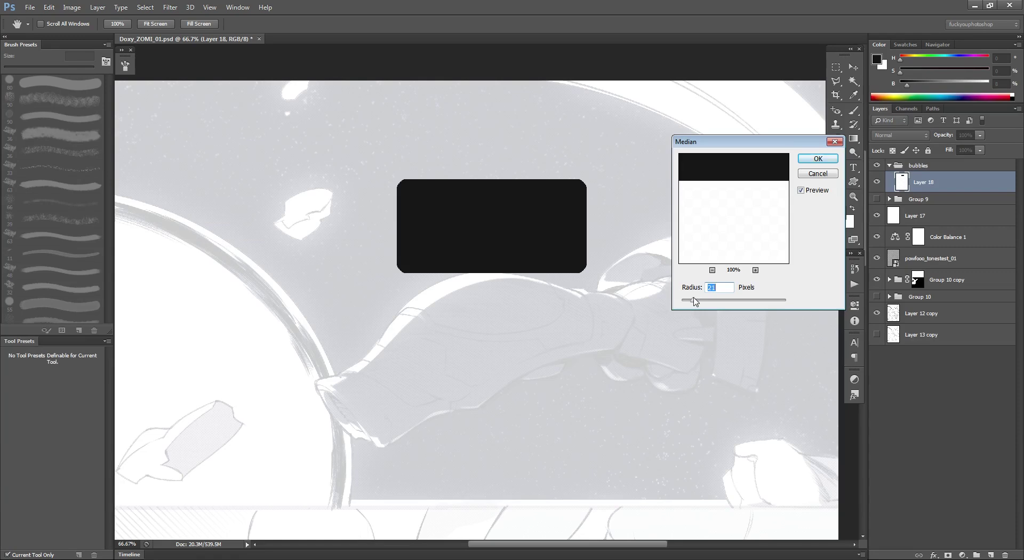
{"action": "key", "text": "Return"}
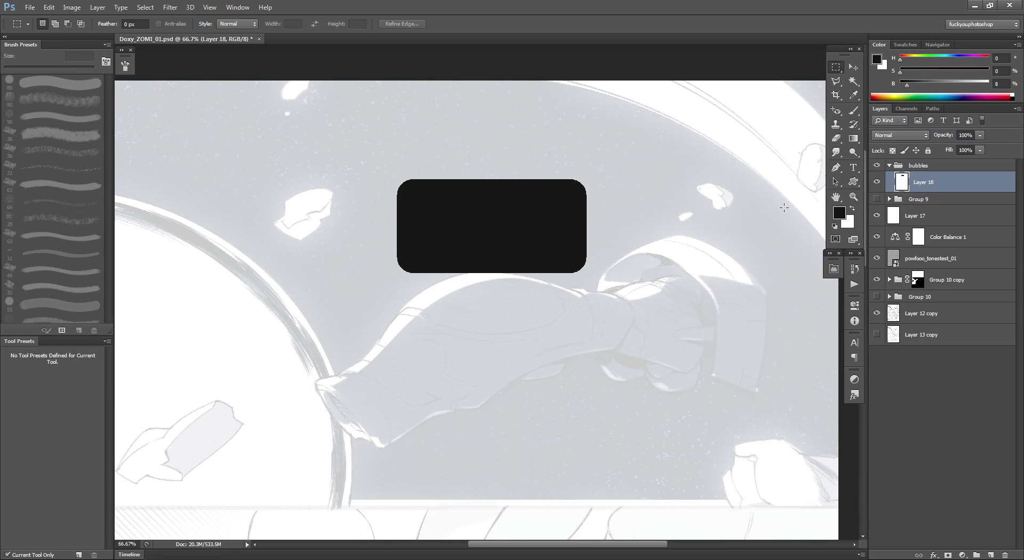
{"action": "scroll", "coordinate": [527, 223], "scroll_direction": "up", "scroll_amount": 1}
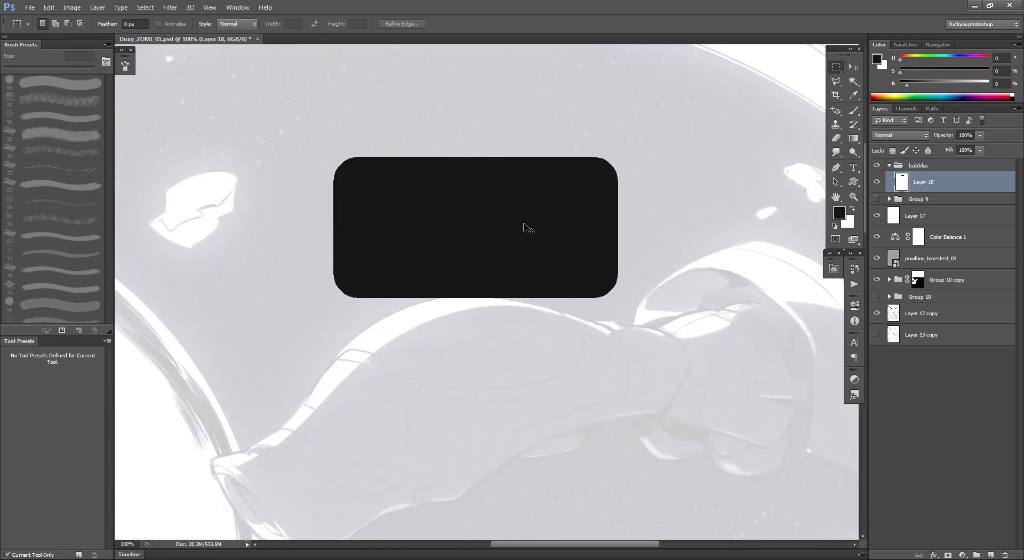
Warp the rounded black rectangle on Layer 18 so all four of its sides bulge slightly outward.
{"action": "key", "text": "ctrl+t"}
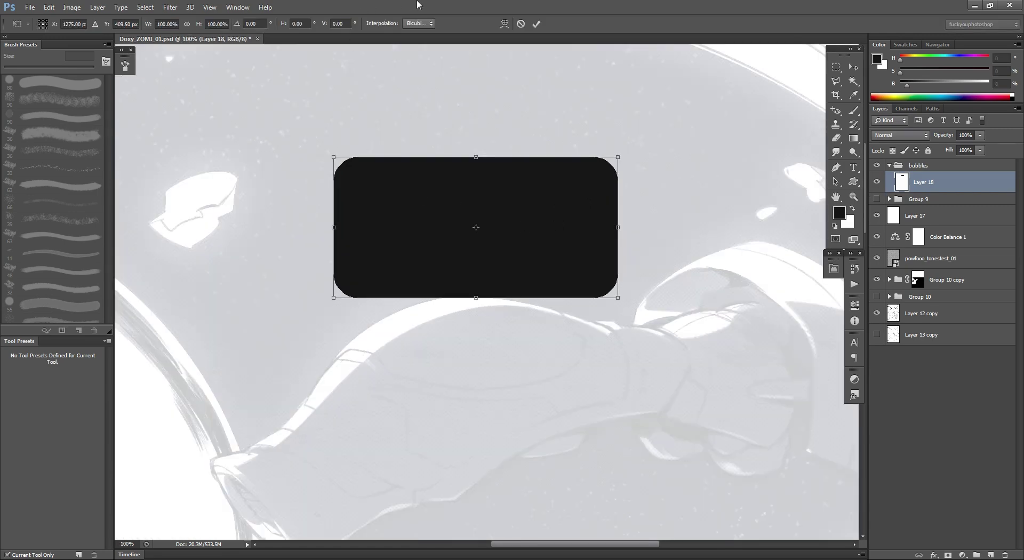
{"action": "left_click", "coordinate": [504, 24]}
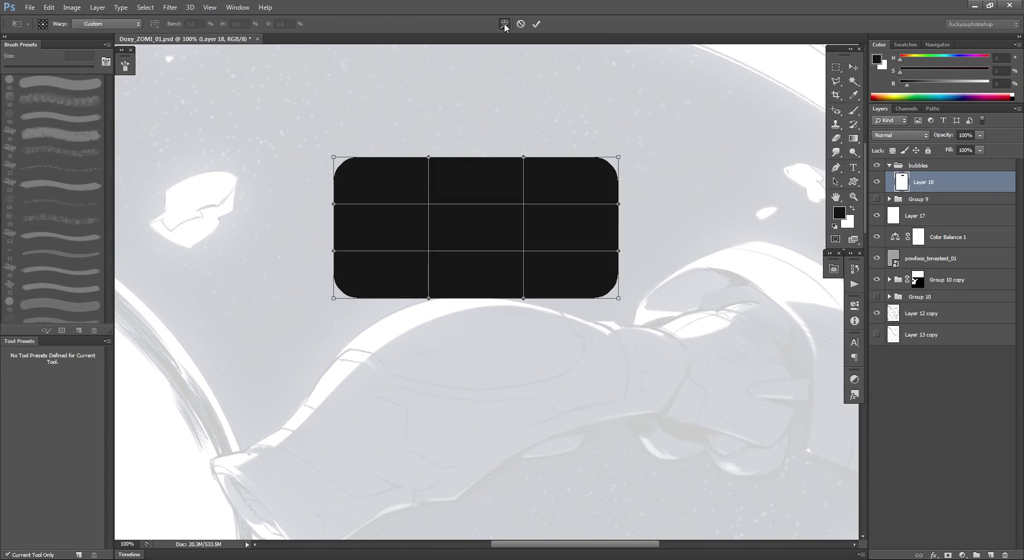
{"action": "left_click", "coordinate": [504, 24]}
{"action": "left_click", "coordinate": [504, 24]}
{"action": "left_click_drag", "start_coordinate": [475, 180], "coordinate": [475, 162]}
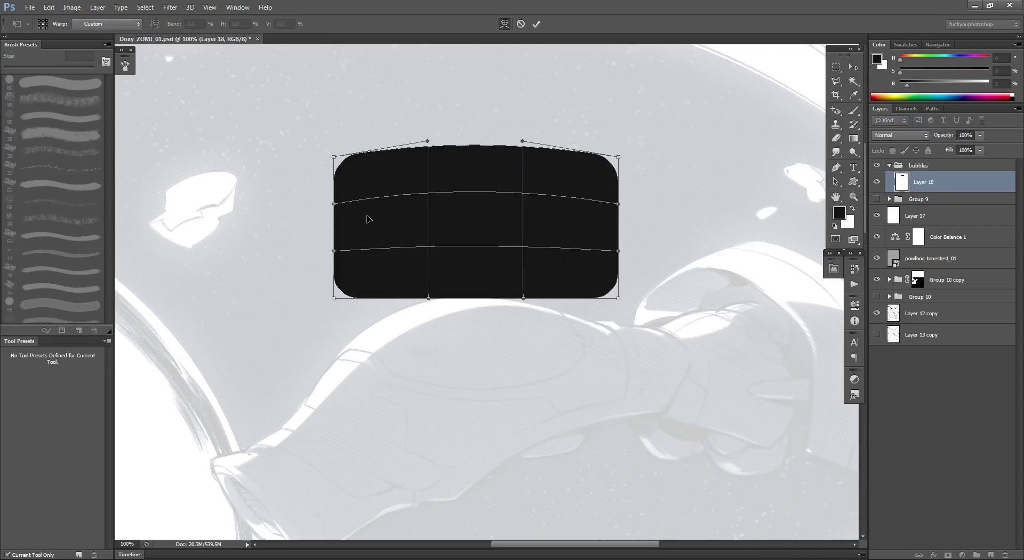
{"action": "left_click_drag", "start_coordinate": [367, 218], "coordinate": [355, 222]}
{"action": "left_click_drag", "start_coordinate": [579, 227], "coordinate": [599, 227]}
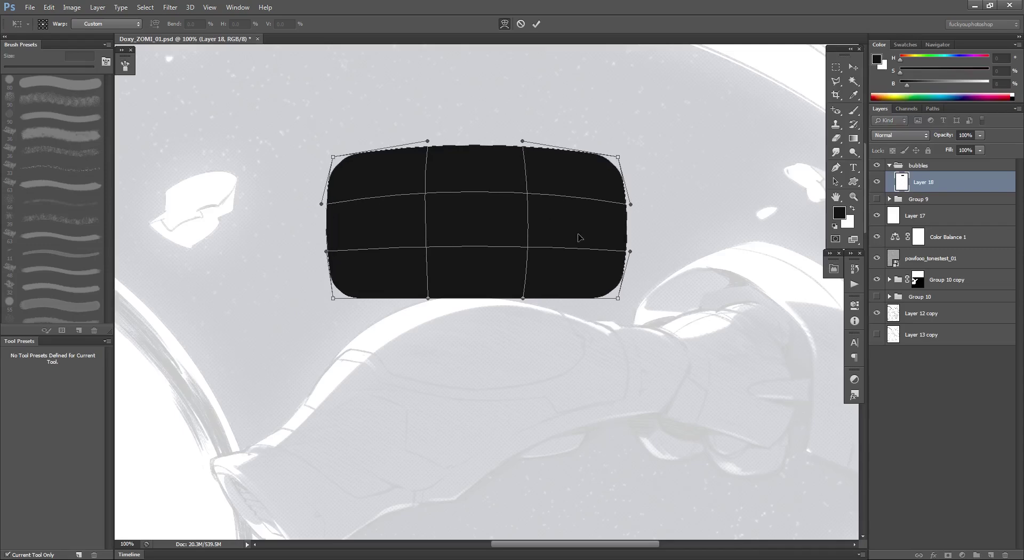
{"action": "left_click_drag", "start_coordinate": [471, 283], "coordinate": [471, 295]}
{"action": "left_click_drag", "start_coordinate": [550, 293], "coordinate": [549, 292]}
{"action": "left_click_drag", "start_coordinate": [370, 172], "coordinate": [370, 171]}
{"action": "left_click_drag", "start_coordinate": [569, 166], "coordinate": [570, 168]}
{"action": "key", "text": "Return"}
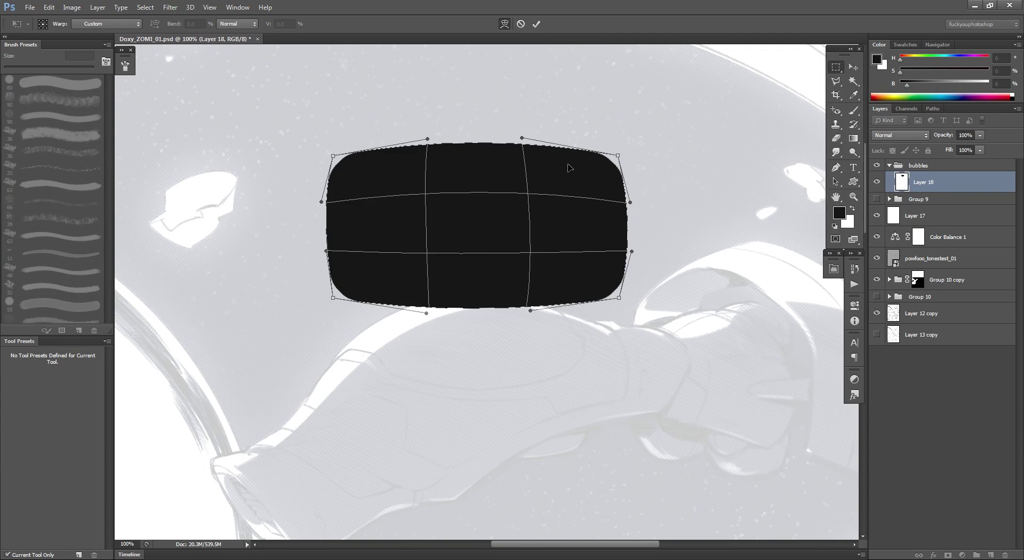
Load the outline of the warped black shape on Layer 18 as a selection.
{"action": "left_click", "coordinate": [906, 182], "text": "ctrl"}
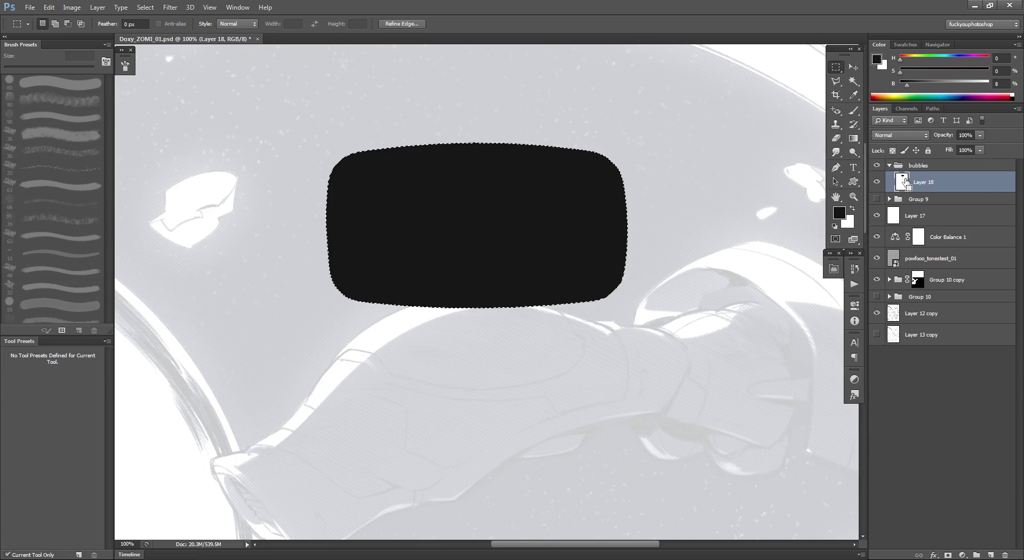
{"action": "key", "text": "ctrl+d"}
{"action": "right_click", "coordinate": [442, 213]}
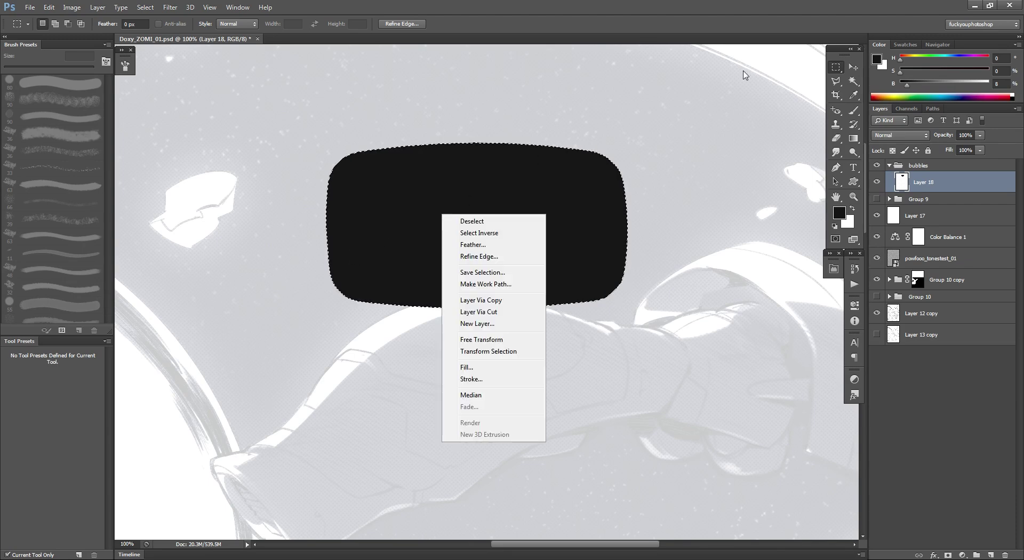
{"action": "left_click", "coordinate": [835, 66]}
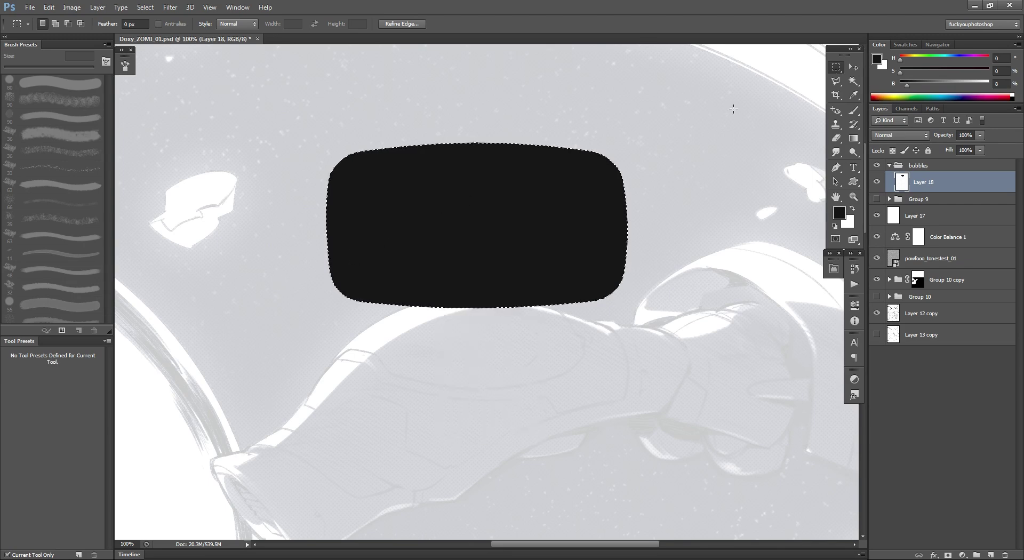
Try making a work path from the selection with a 2.5-pixel tolerance and restore the selection.
{"action": "right_click", "coordinate": [409, 222]}
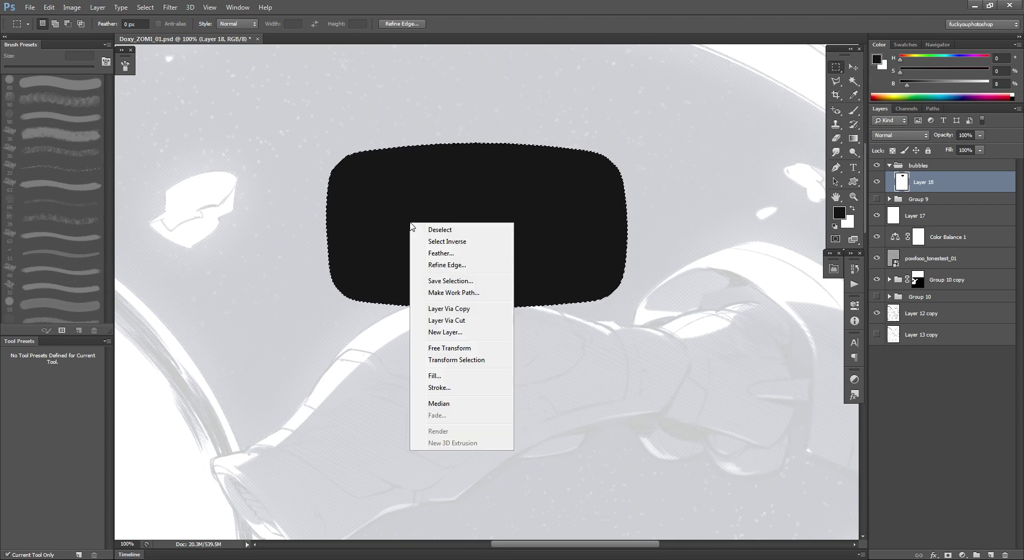
{"action": "left_click", "coordinate": [468, 292]}
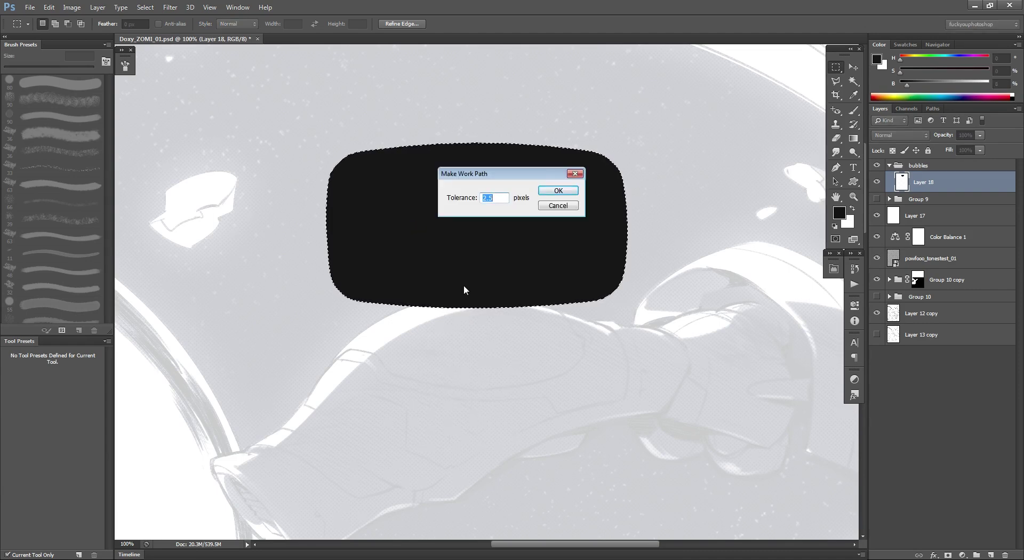
{"action": "key", "text": "Return"}
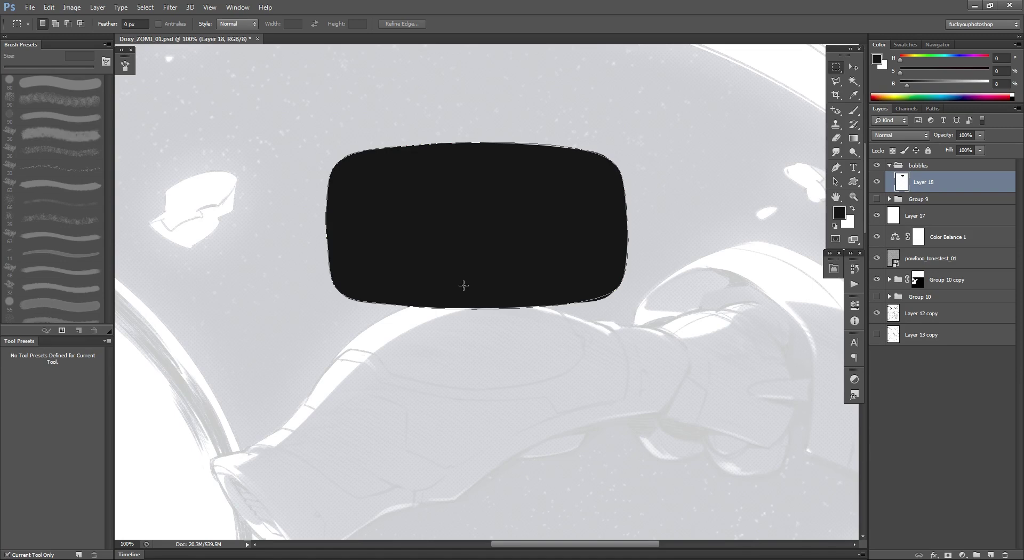
{"action": "key", "text": "ctrl+Return"}
Make a work path from the bubble selection with a tolerance of 1 pixel.
{"action": "right_click", "coordinate": [492, 221]}
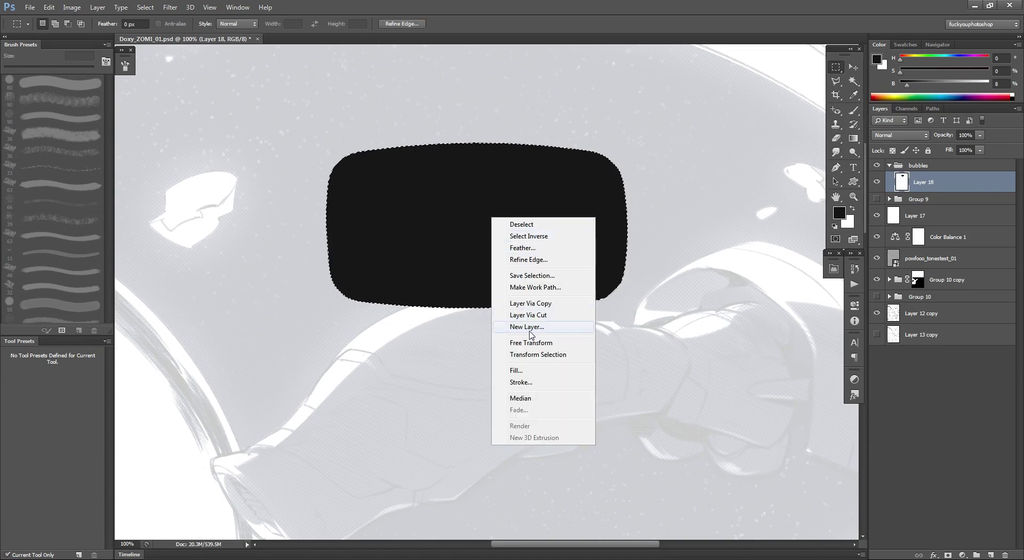
{"action": "left_click", "coordinate": [544, 288]}
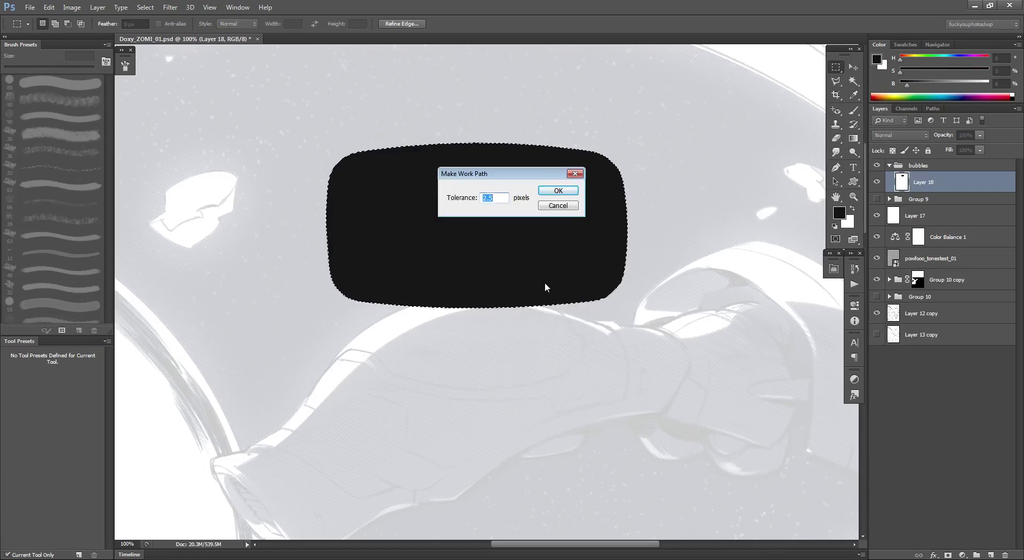
{"action": "type", "text": "1"}
{"action": "key", "text": "Return"}
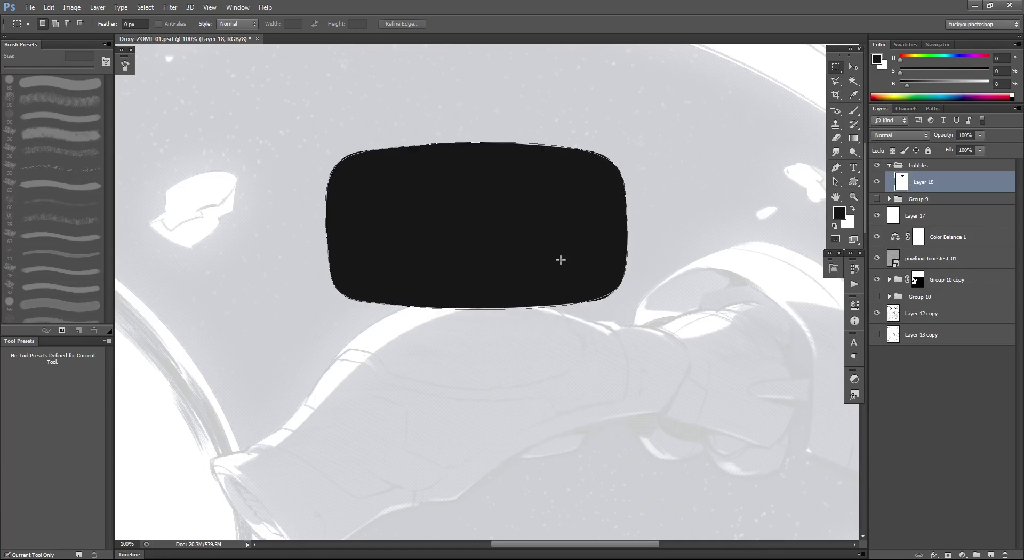
Compare the work path with the black shape's edge and hide Layer 18 so only the path outline shows.
{"action": "scroll", "coordinate": [467, 181], "scroll_direction": "up", "scroll_amount": 1}
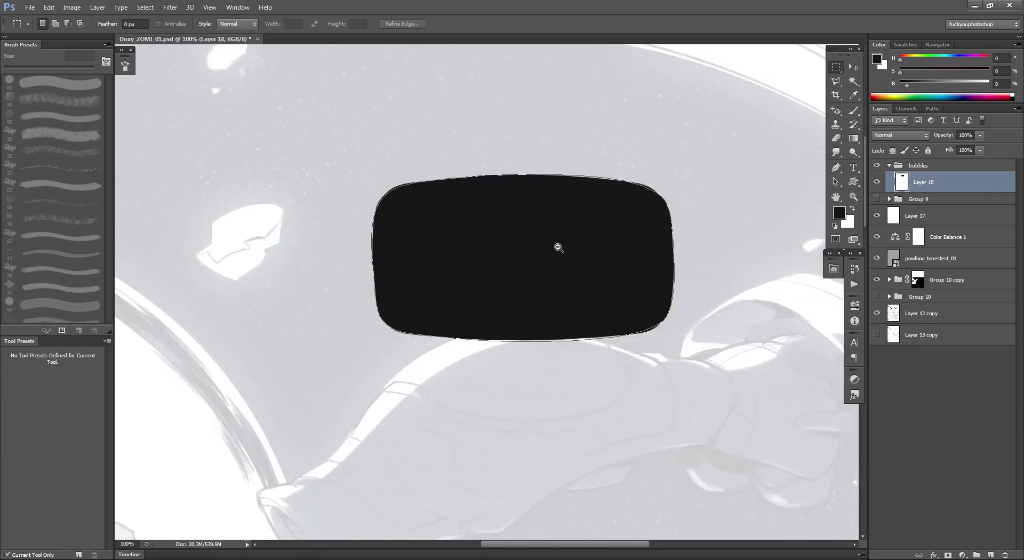
{"action": "scroll", "coordinate": [559, 248], "scroll_direction": "down", "scroll_amount": 1}
{"action": "scroll", "coordinate": [709, 276], "scroll_direction": "up", "scroll_amount": 3}
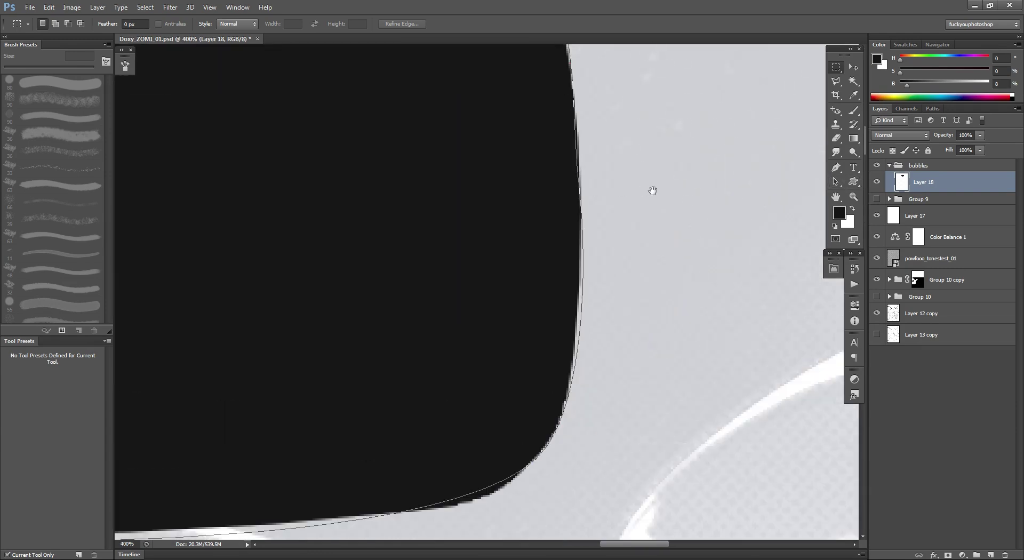
{"action": "scroll", "coordinate": [512, 208], "scroll_direction": "down", "scroll_amount": 2}
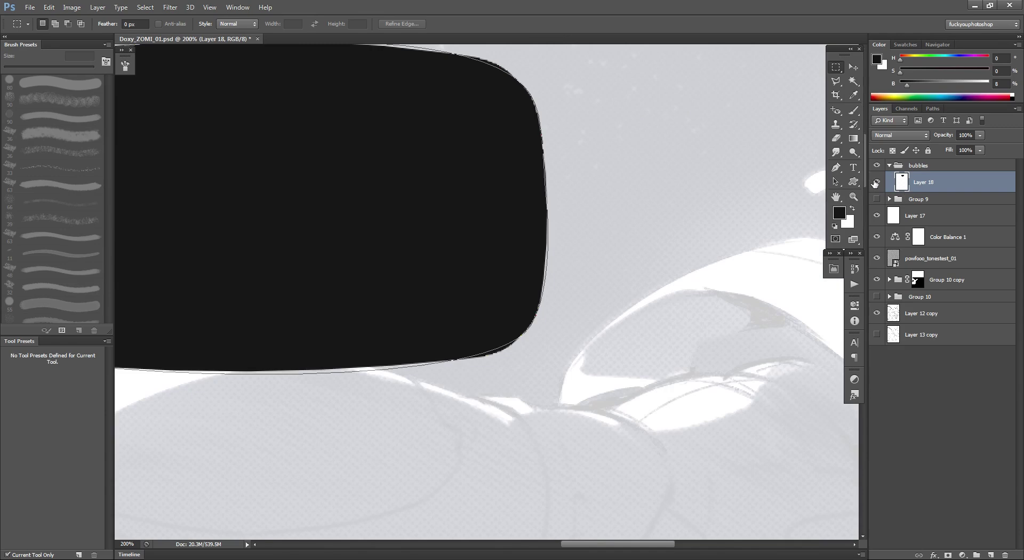
{"action": "left_click", "coordinate": [877, 182]}
{"action": "scroll", "coordinate": [697, 229], "scroll_direction": "down", "scroll_amount": 1}
{"action": "scroll", "coordinate": [526, 231], "scroll_direction": "down", "scroll_amount": 1}
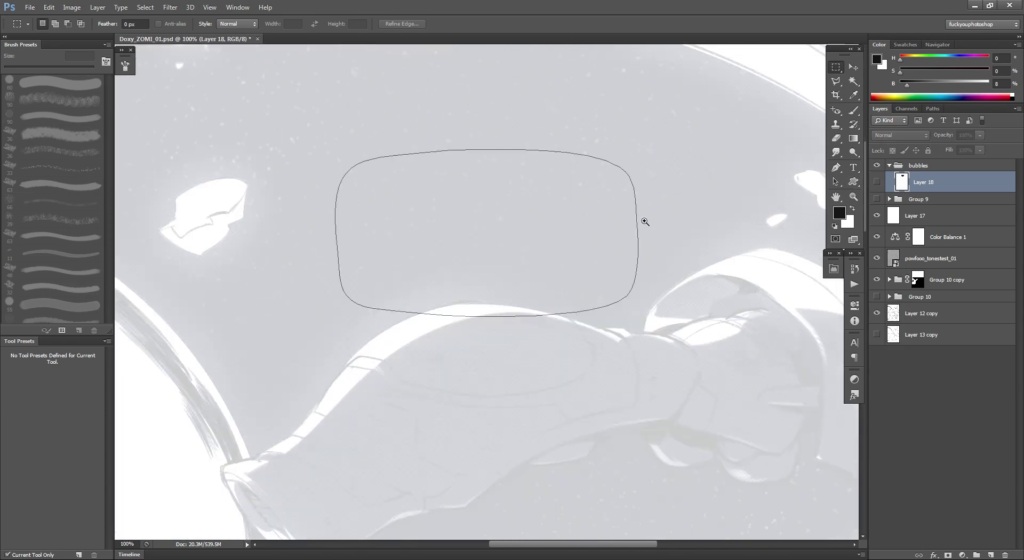
{"action": "scroll", "coordinate": [643, 222], "scroll_direction": "up", "scroll_amount": 1}
{"action": "scroll", "coordinate": [575, 220], "scroll_direction": "down", "scroll_amount": 1}
{"action": "left_click_drag", "start_coordinate": [482, 226], "coordinate": [524, 260]}
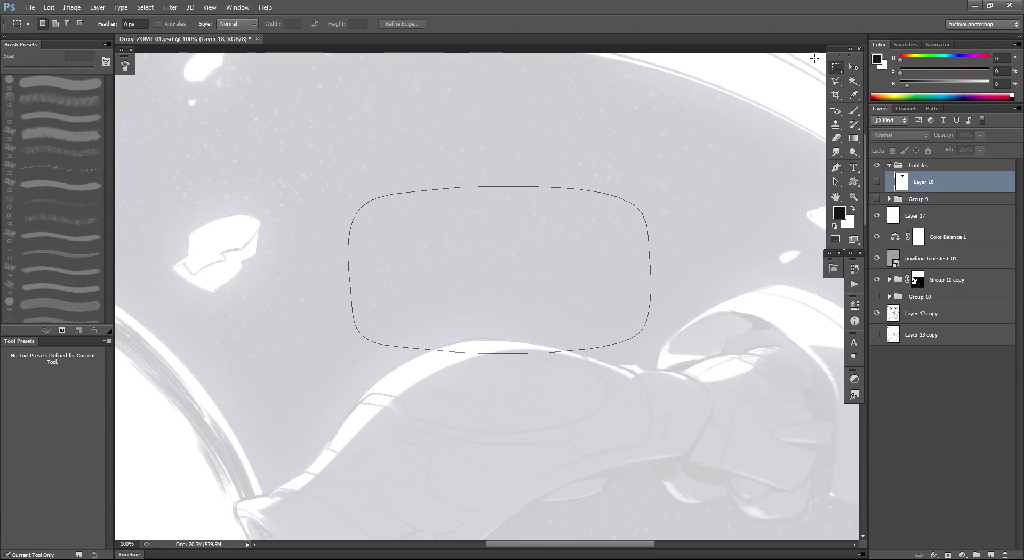
Show the anchor points of the bubble-shaped work path with the Path Selection tool.
{"action": "left_click", "coordinate": [835, 182]}
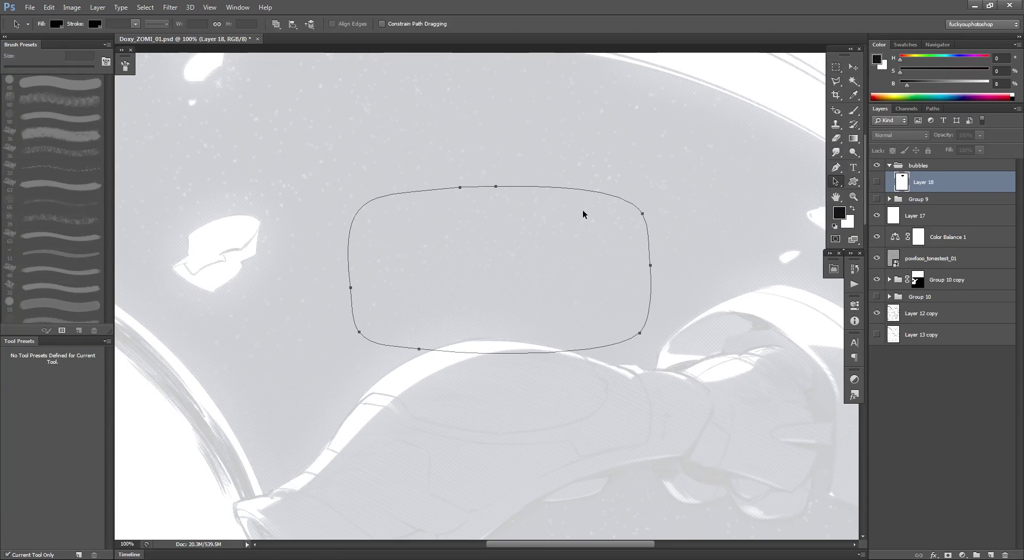
{"action": "right_click", "coordinate": [836, 182]}
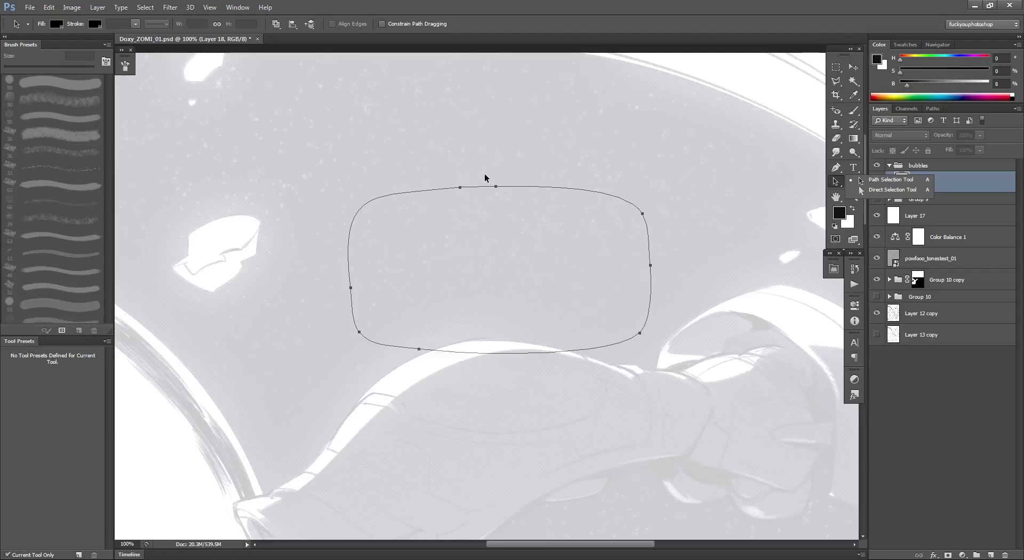
{"action": "left_click_drag", "start_coordinate": [468, 170], "coordinate": [434, 217]}
{"action": "left_click", "coordinate": [467, 176], "text": "ctrl"}
{"action": "left_click", "coordinate": [467, 176], "text": "ctrl"}
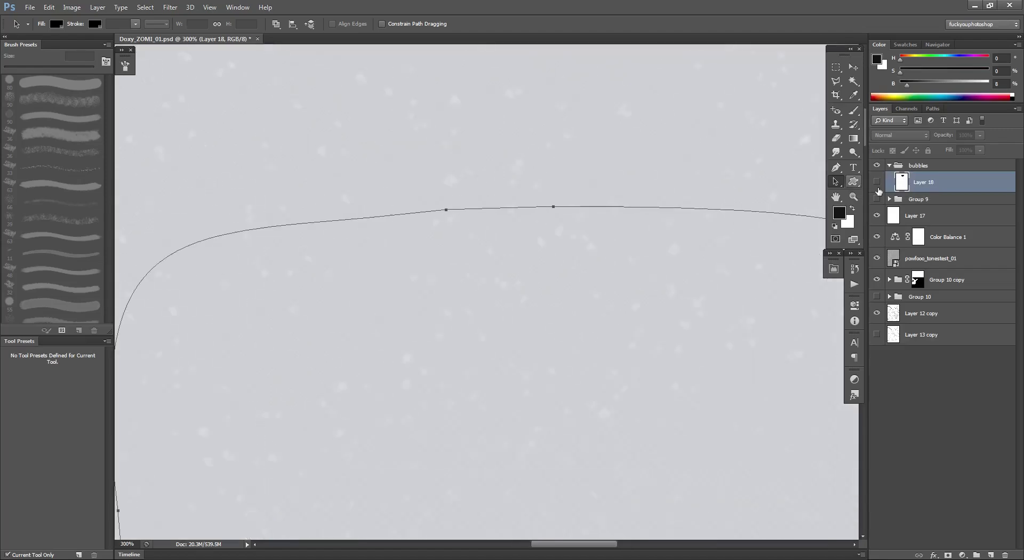
Smooth the path's top edge by adjusting both direction handles of its upper-left anchor point with the Direct Selection tool.
{"action": "right_click", "coordinate": [836, 184]}
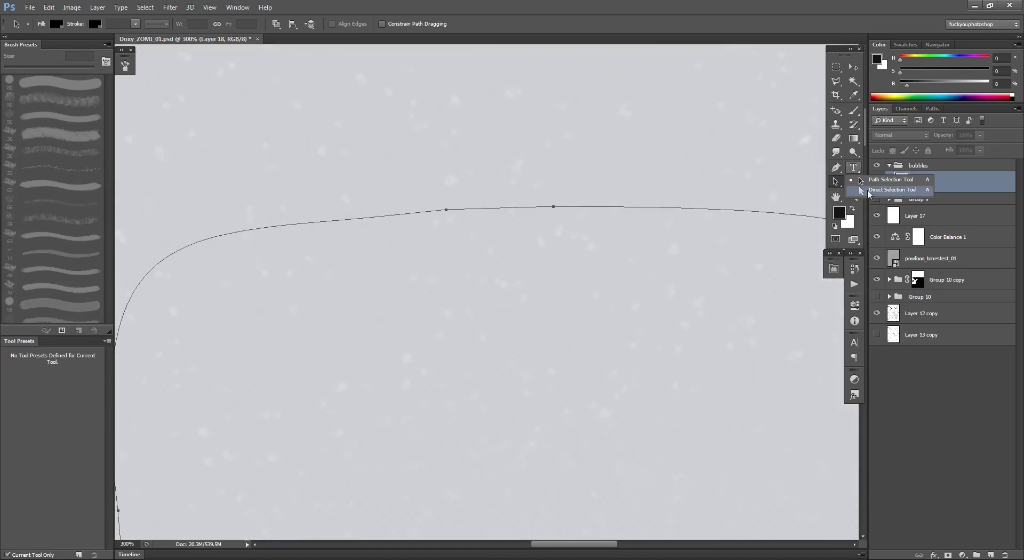
{"action": "left_click", "coordinate": [892, 190]}
{"action": "left_click", "coordinate": [523, 206]}
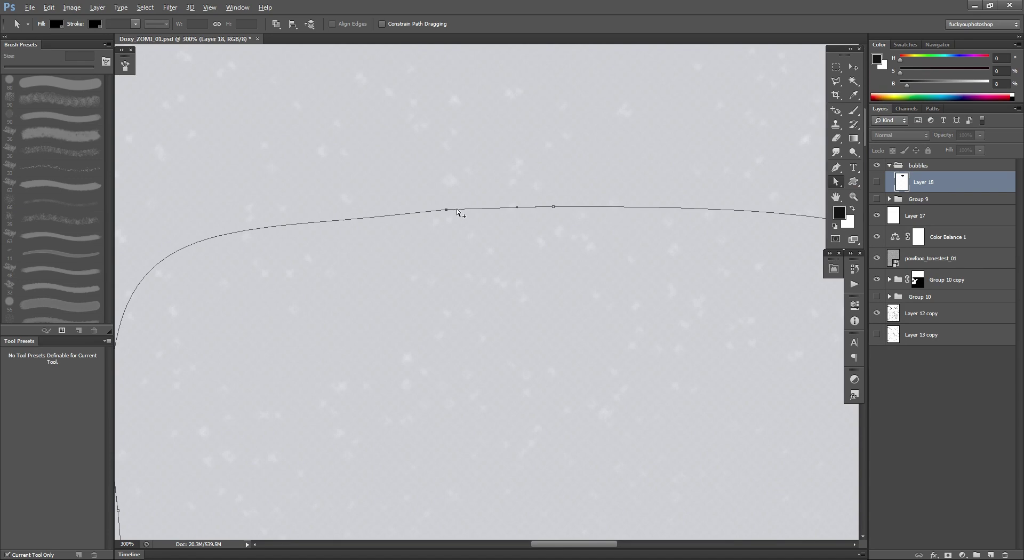
{"action": "left_click_drag", "start_coordinate": [448, 209], "coordinate": [461, 220]}
{"action": "key", "text": "ctrl+z"}
{"action": "left_click", "coordinate": [447, 211]}
{"action": "mouse_move", "coordinate": [197, 241]}
{"action": "left_mouse_down"}
{"action": "mouse_move", "coordinate": [204, 183]}
{"action": "mouse_move", "coordinate": [191, 226]}
{"action": "left_mouse_up"}
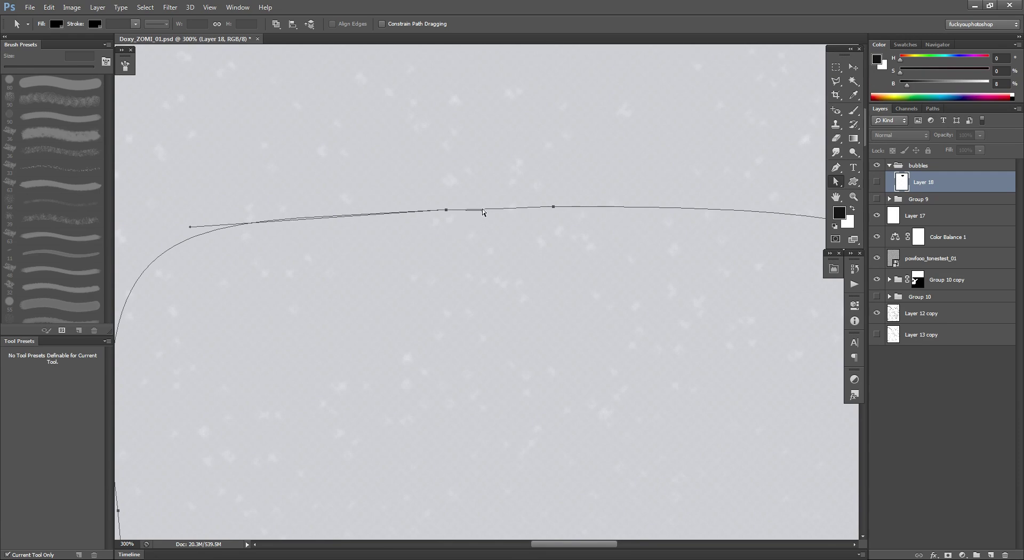
{"action": "left_click_drag", "start_coordinate": [482, 211], "coordinate": [507, 211]}
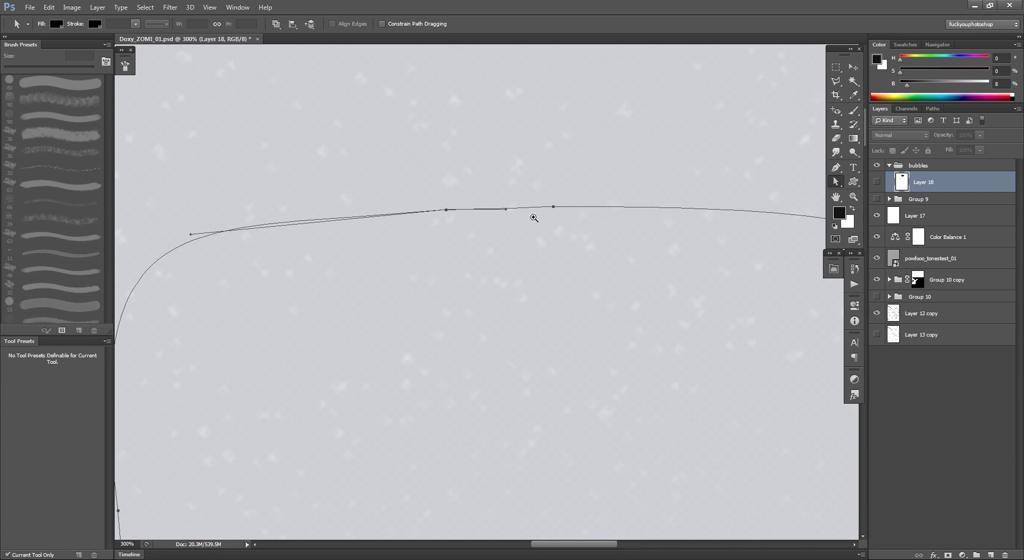
Examine the whole outline of the adjusted bubble path.
{"action": "left_click", "coordinate": [533, 218], "text": "ctrl"}
{"action": "left_click", "coordinate": [534, 217], "text": "ctrl+alt"}
{"action": "left_click", "coordinate": [534, 217], "text": "ctrl+alt"}
{"action": "left_click", "coordinate": [534, 217], "text": "ctrl+alt"}
{"action": "left_click", "coordinate": [533, 217], "text": "ctrl+alt"}
{"action": "left_click_drag", "start_coordinate": [569, 256], "coordinate": [560, 194]}
{"action": "left_click", "coordinate": [519, 202], "text": "ctrl"}
{"action": "left_click", "coordinate": [519, 202], "text": "ctrl"}
{"action": "left_click", "coordinate": [559, 194], "text": "alt"}
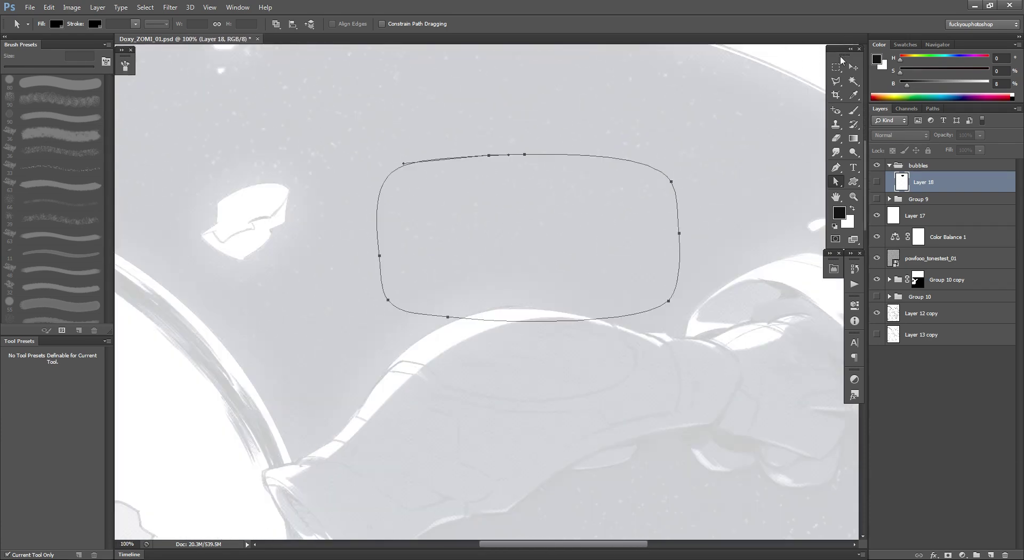
Define the bubble path as a custom shape named "Whatever".
{"action": "key", "text": "shift+a"}
{"action": "left_click", "coordinate": [71, 7]}
{"action": "mouse_move", "coordinate": [49, 7]}
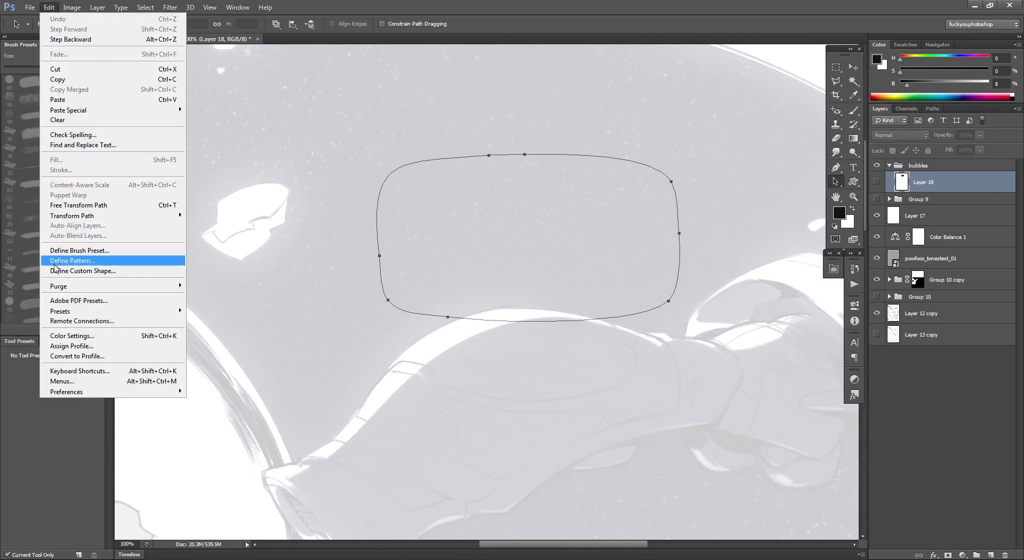
{"action": "mouse_move", "coordinate": [60, 285]}
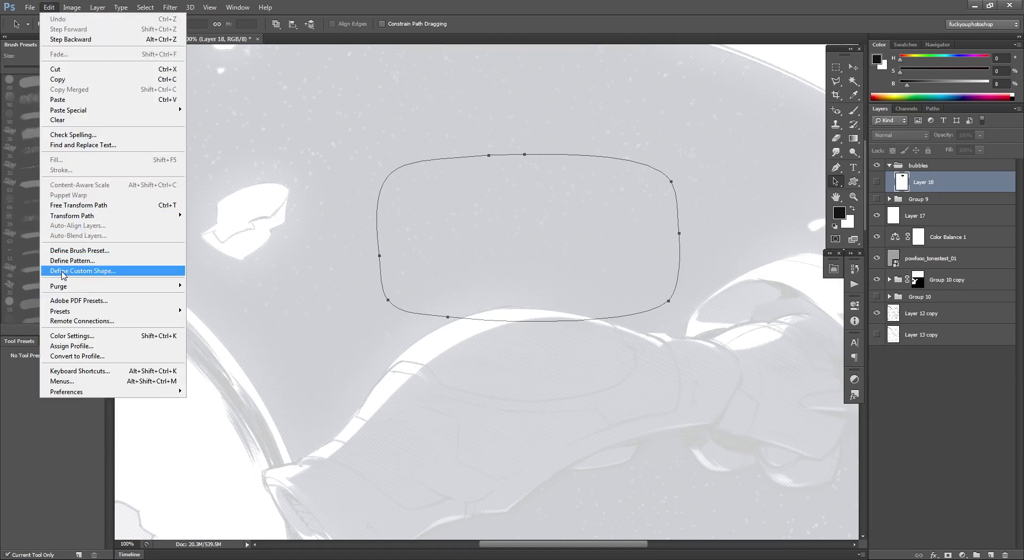
{"action": "left_click", "coordinate": [62, 271]}
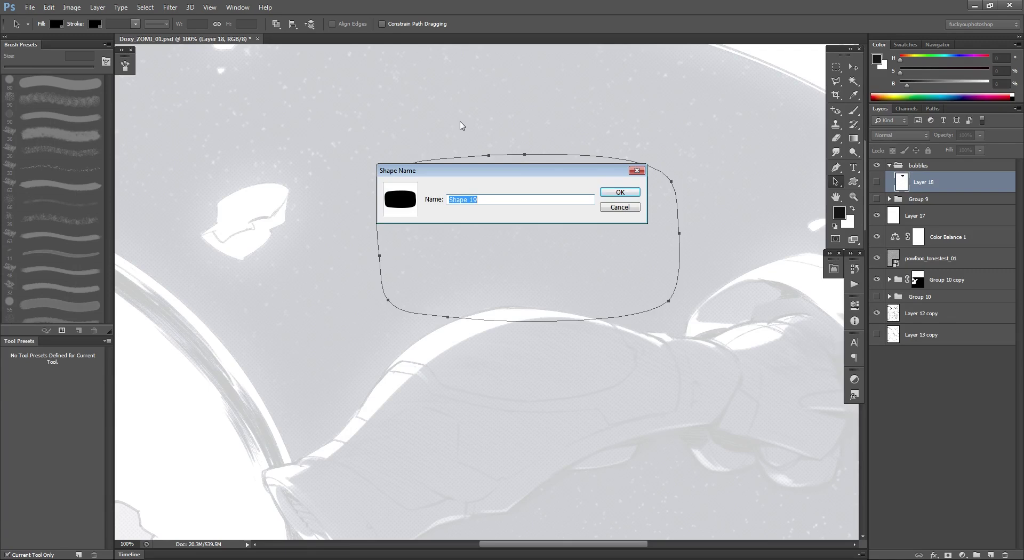
{"action": "type", "text": "Whatever"}
{"action": "key", "text": "Return"}
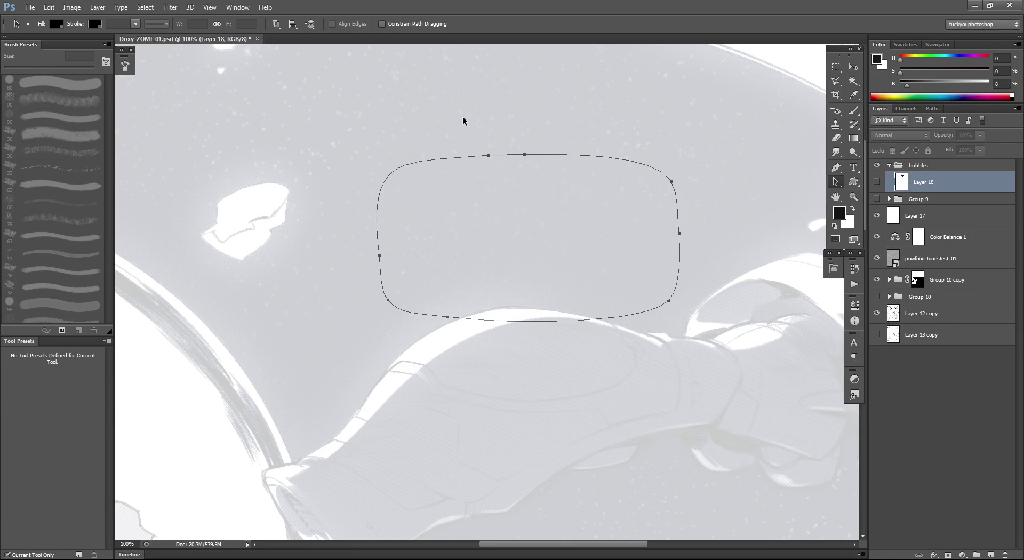
Activate the Custom Shape tool and create a new layer above Layer 18.
{"action": "left_click", "coordinate": [853, 182]}
{"action": "left_click_drag", "start_coordinate": [683, 363], "coordinate": [521, 286]}
{"action": "left_click", "coordinate": [991, 556]}
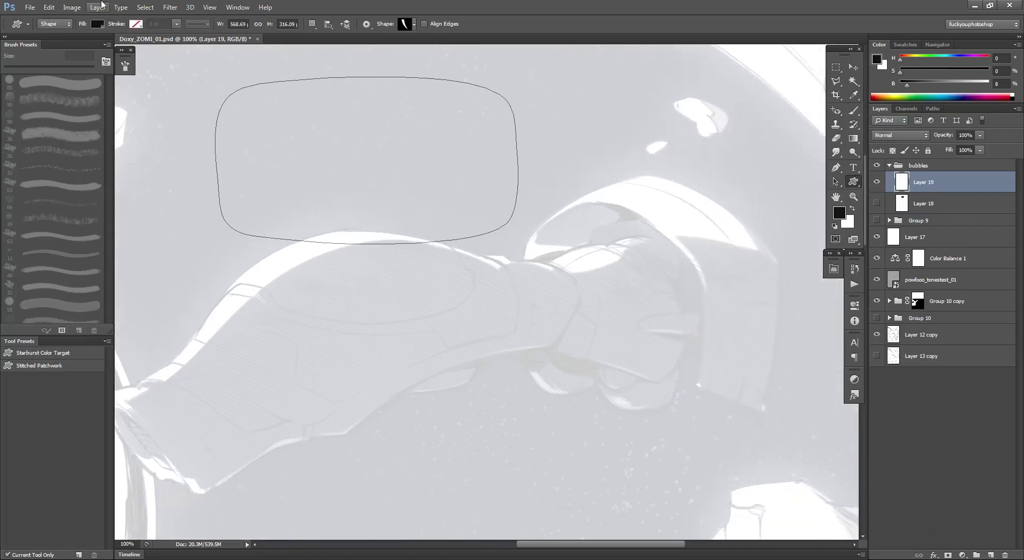
Choose the newly saved bubble outline as the shape for the Custom Shape tool.
{"action": "right_click", "coordinate": [855, 182]}
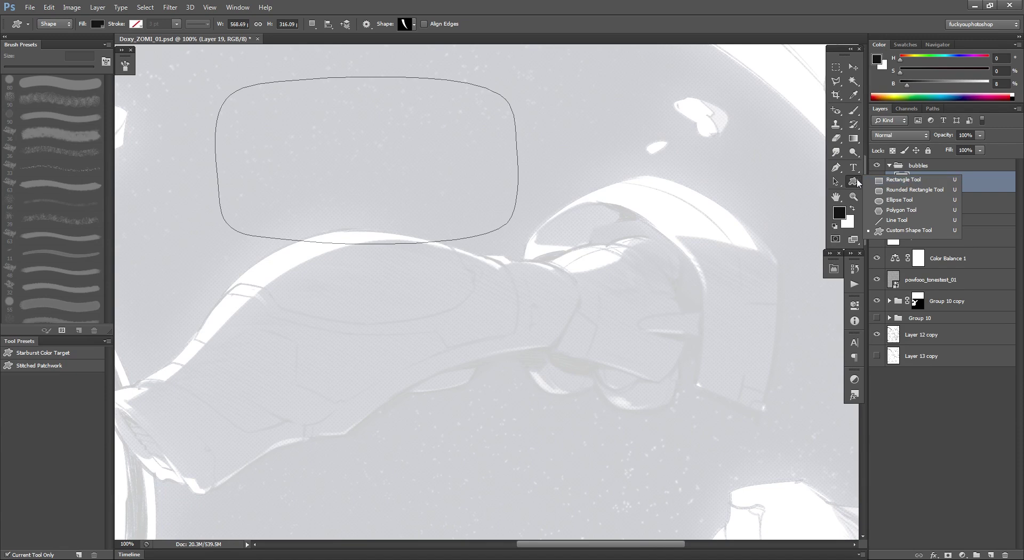
{"action": "left_click", "coordinate": [908, 230]}
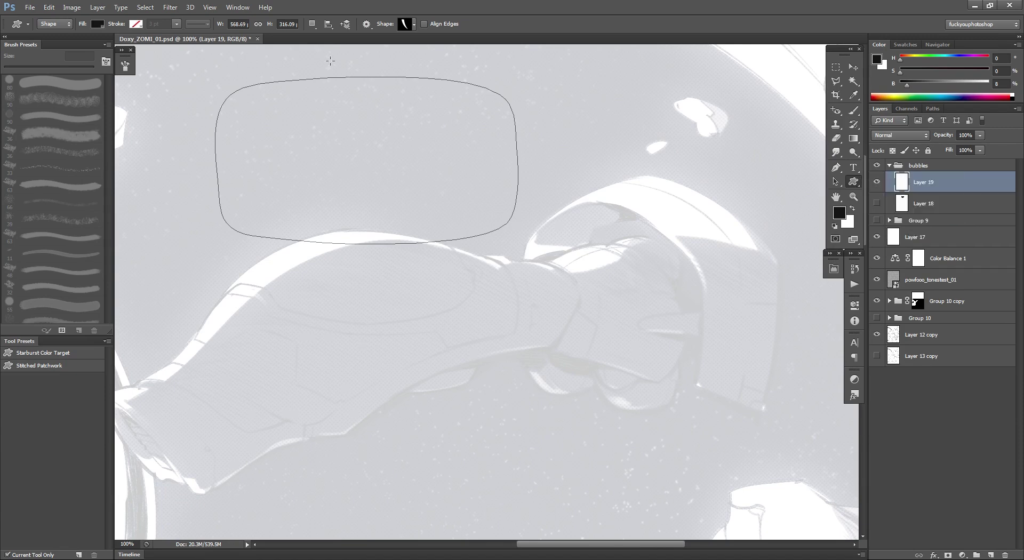
{"action": "left_click", "coordinate": [413, 25]}
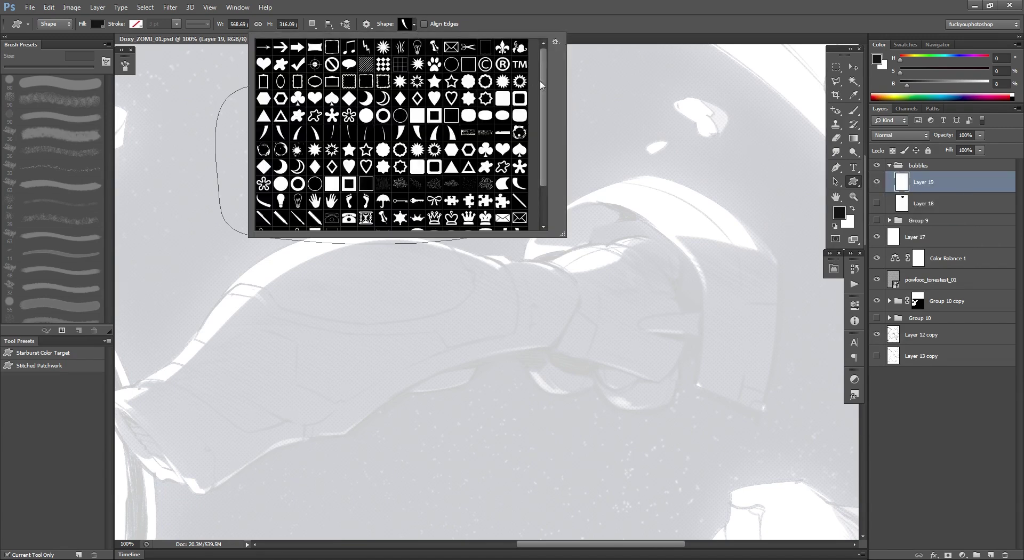
{"action": "scroll", "coordinate": [543, 86], "scroll_direction": "down", "scroll_amount": 3}
{"action": "left_click", "coordinate": [335, 224]}
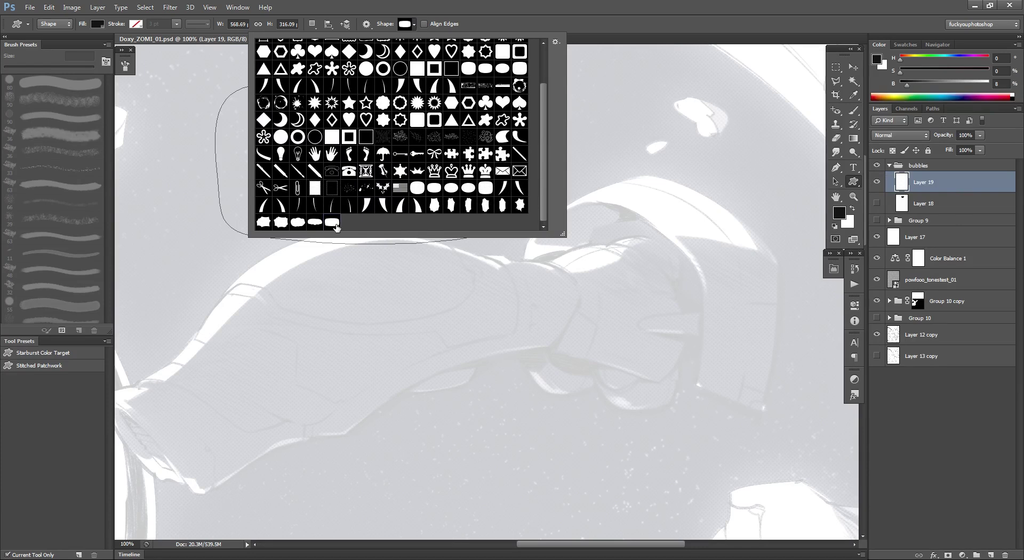
{"action": "left_click", "coordinate": [583, 7]}
Try drawing a black bubble about 690 by 376 px with the saved shape.
{"action": "left_click_drag", "start_coordinate": [323, 298], "coordinate": [460, 94]}
{"action": "left_click_drag", "start_coordinate": [332, 98], "coordinate": [699, 296]}
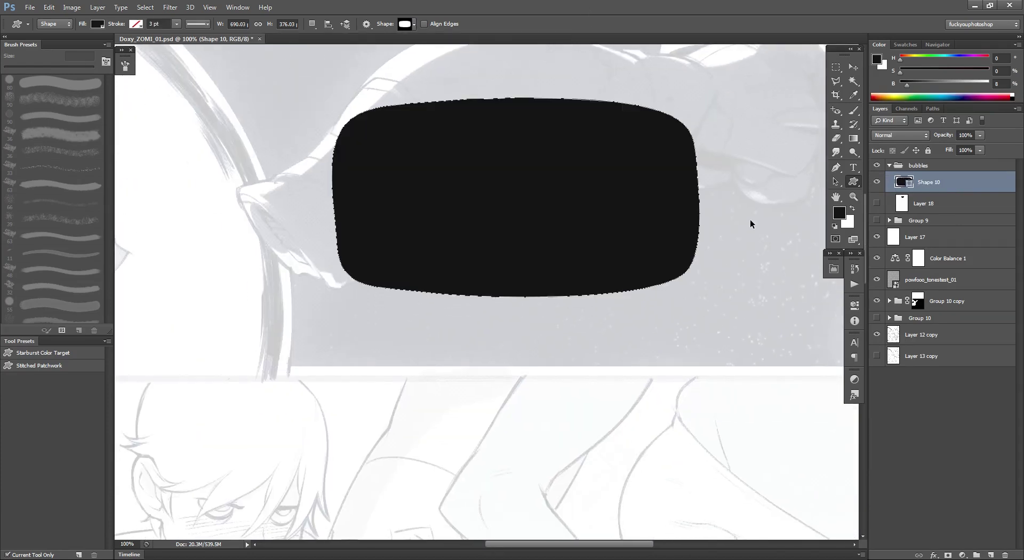
{"action": "key", "text": "ctrl+z"}
Make white the foreground colour, try a bubble about 451 by 261 px, and keep the tool in Shape mode.
{"action": "key", "text": "x"}
{"action": "left_click_drag", "start_coordinate": [465, 113], "coordinate": [704, 251]}
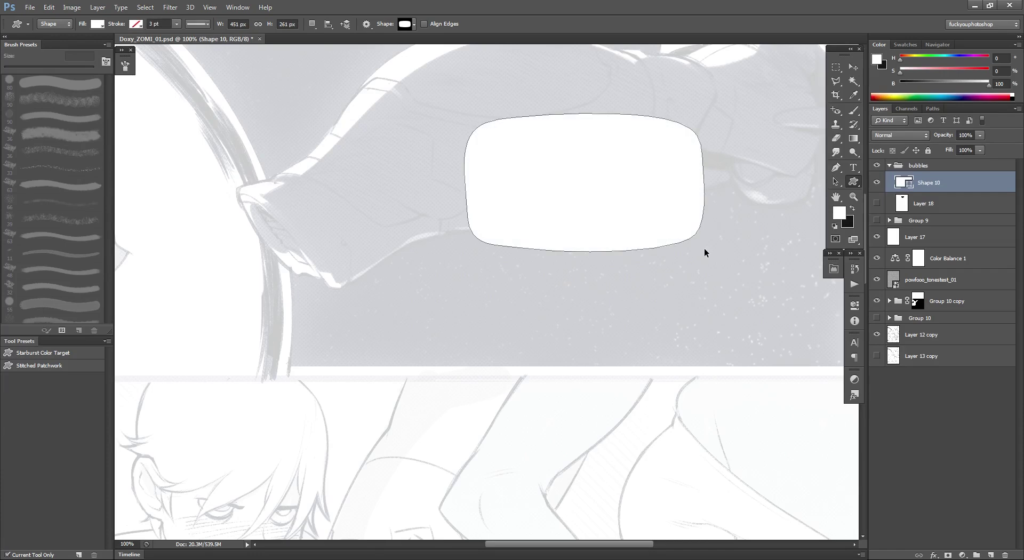
{"action": "key", "text": "ctrl+z"}
{"action": "left_click", "coordinate": [67, 24]}
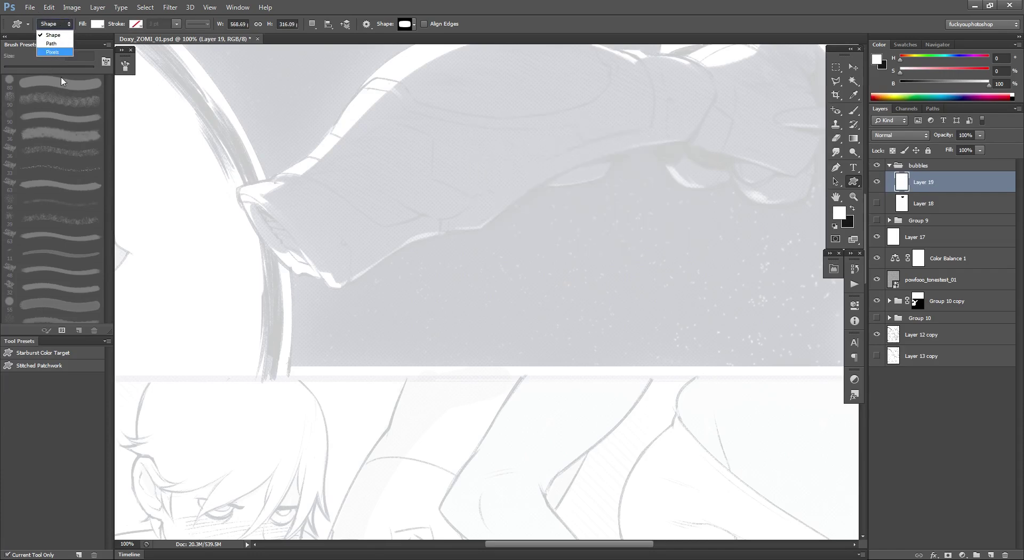
{"action": "left_click", "coordinate": [54, 35]}
Draw a white bubble about 568 by 305 px over the outstretched arm, discarding an oversized first attempt.
{"action": "left_click_drag", "start_coordinate": [246, 78], "coordinate": [661, 289]}
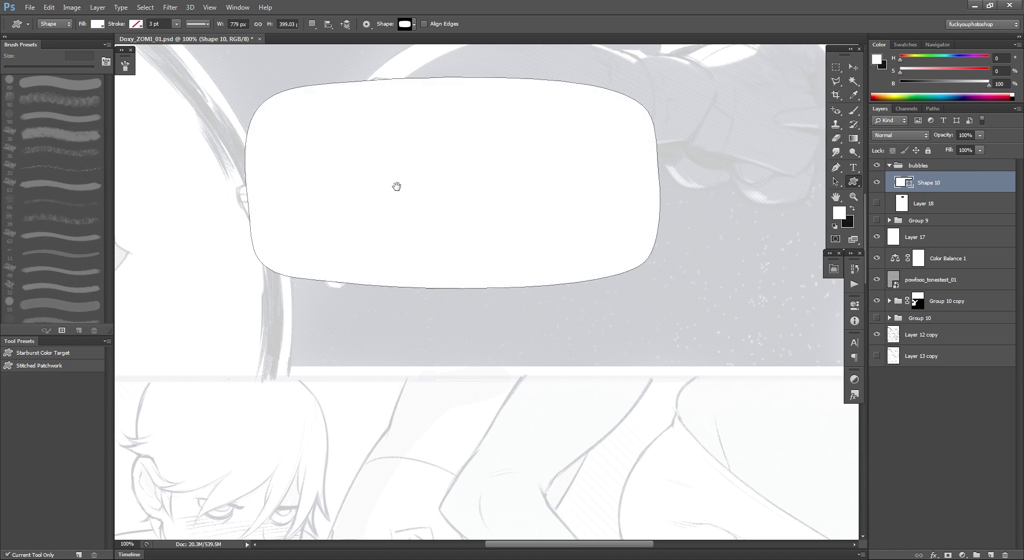
{"action": "left_click_drag", "start_coordinate": [397, 186], "coordinate": [474, 313]}
{"action": "key", "text": "ctrl+z"}
{"action": "left_click_drag", "start_coordinate": [442, 192], "coordinate": [743, 354]}
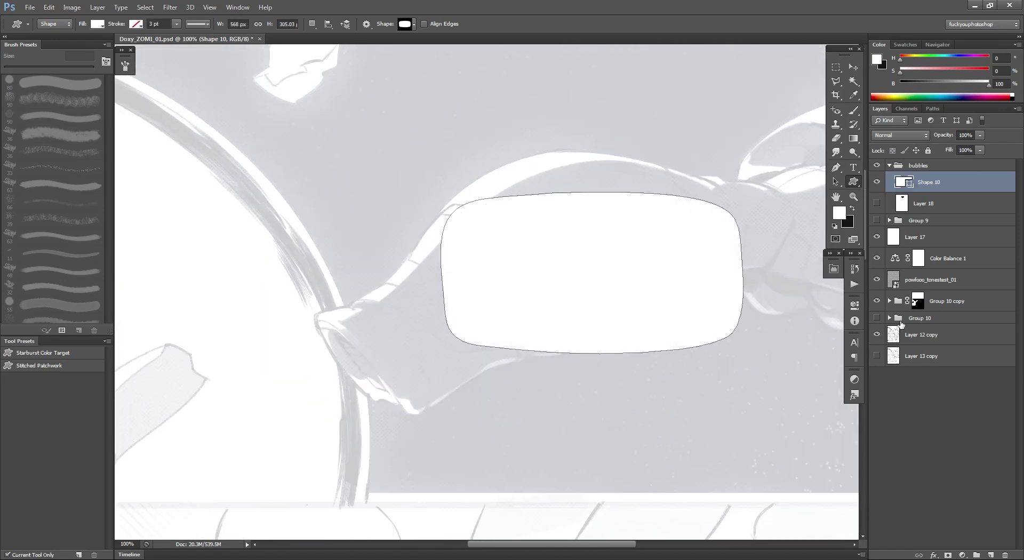
Try two further bubble placements beside the white bubble.
{"action": "left_click_drag", "start_coordinate": [279, 183], "coordinate": [554, 297]}
{"action": "key", "text": "ctrl+z"}
{"action": "left_click_drag", "start_coordinate": [243, 112], "coordinate": [499, 262]}
{"action": "key", "text": "ctrl+z"}
Try drawing a second bubble about 645 by 304 px overlapping the first and merging their shape layers.
{"action": "left_click_drag", "start_coordinate": [274, 147], "coordinate": [617, 308]}
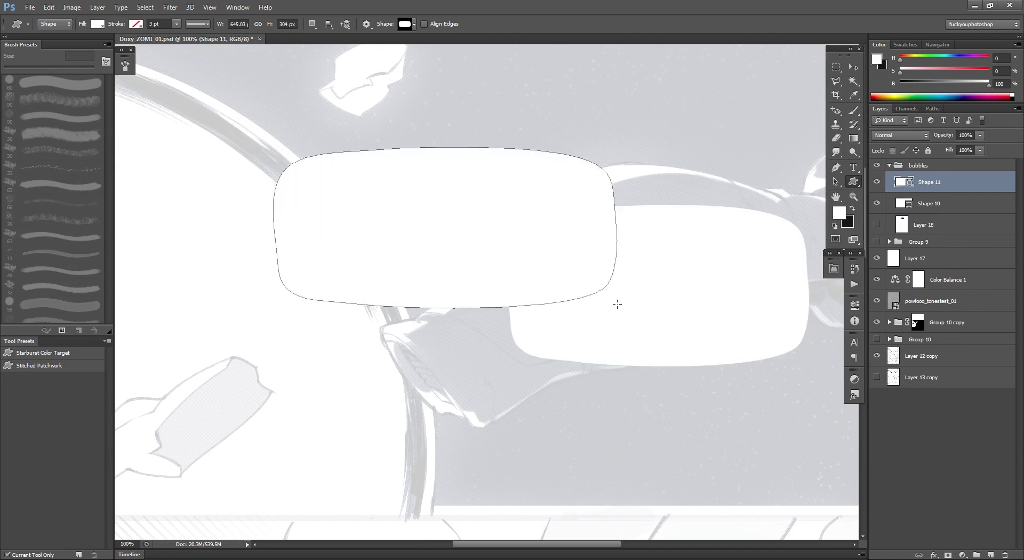
{"action": "left_click", "coordinate": [951, 201], "text": "shift"}
{"action": "key", "text": "ctrl+e"}
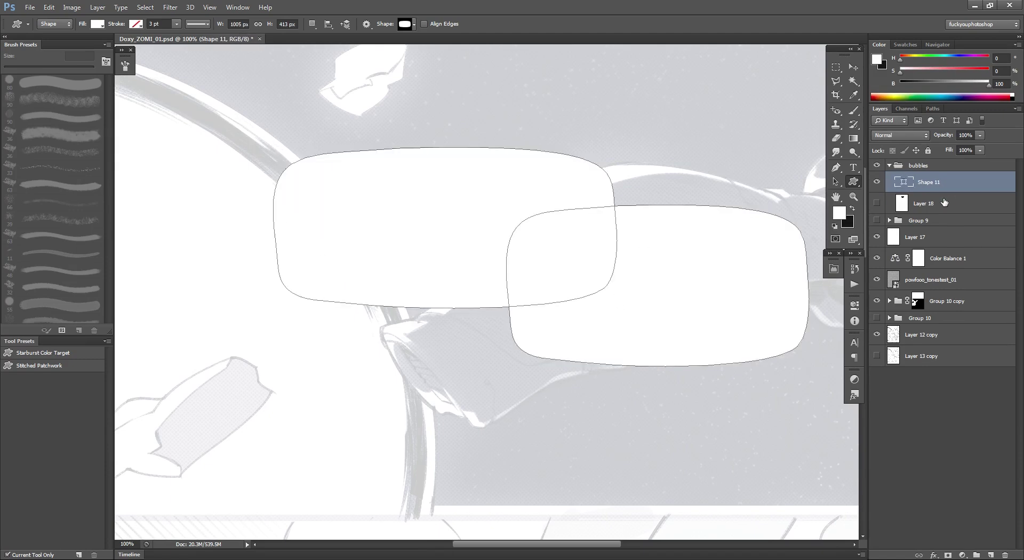
{"action": "key", "text": "ctrl+z"}
{"action": "key", "text": "ctrl+z"}
{"action": "key", "text": "ctrl+z"}
{"action": "key", "text": "ctrl+alt+z"}
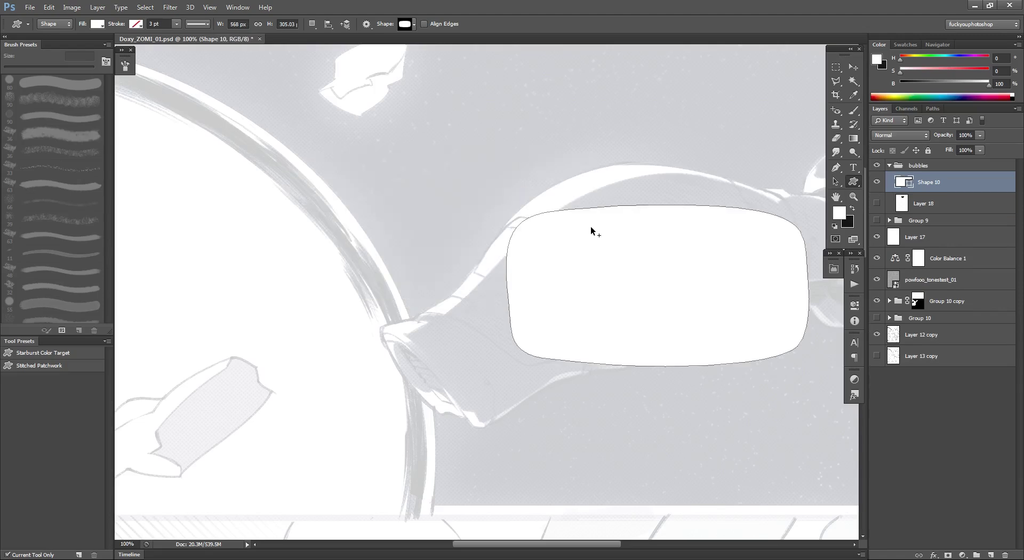
{"action": "left_click_drag", "start_coordinate": [631, 204], "coordinate": [430, 211]}
{"action": "left_click_drag", "start_coordinate": [516, 142], "coordinate": [523, 141]}
{"action": "left_click", "coordinate": [522, 143], "text": "alt"}
{"action": "left_click_drag", "start_coordinate": [496, 173], "coordinate": [528, 223]}
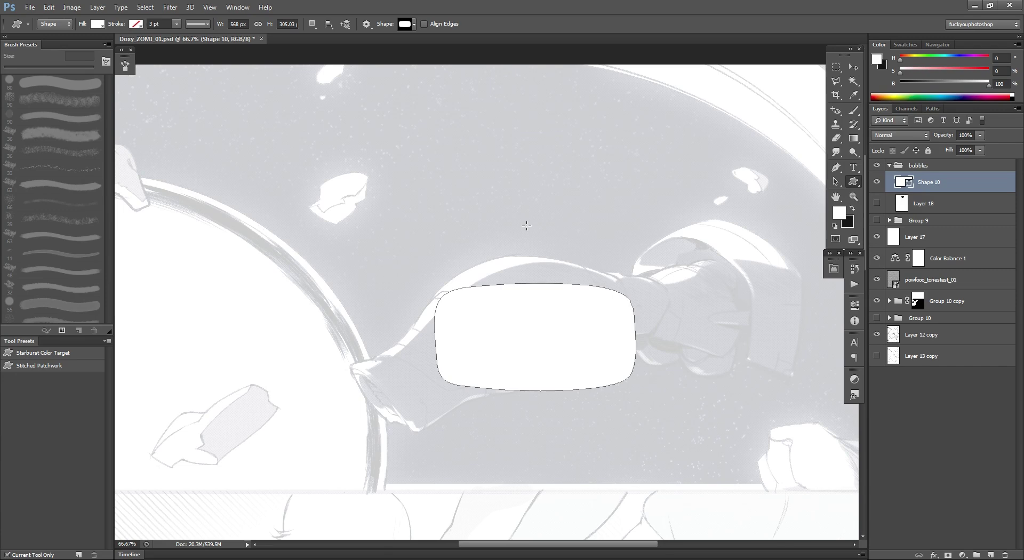
{"action": "left_click_drag", "start_coordinate": [635, 302], "coordinate": [678, 321]}
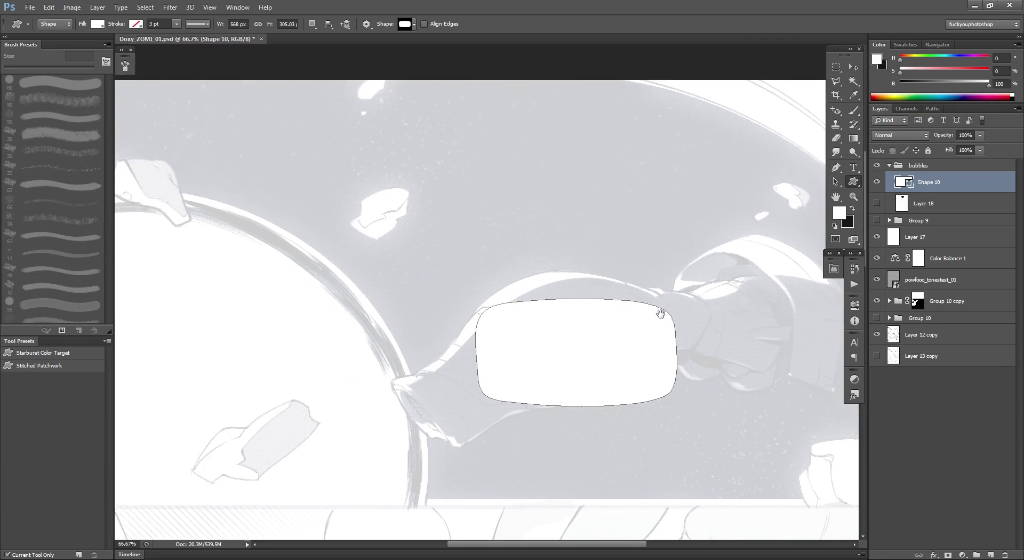
{"action": "left_click_drag", "start_coordinate": [615, 347], "coordinate": [590, 319]}
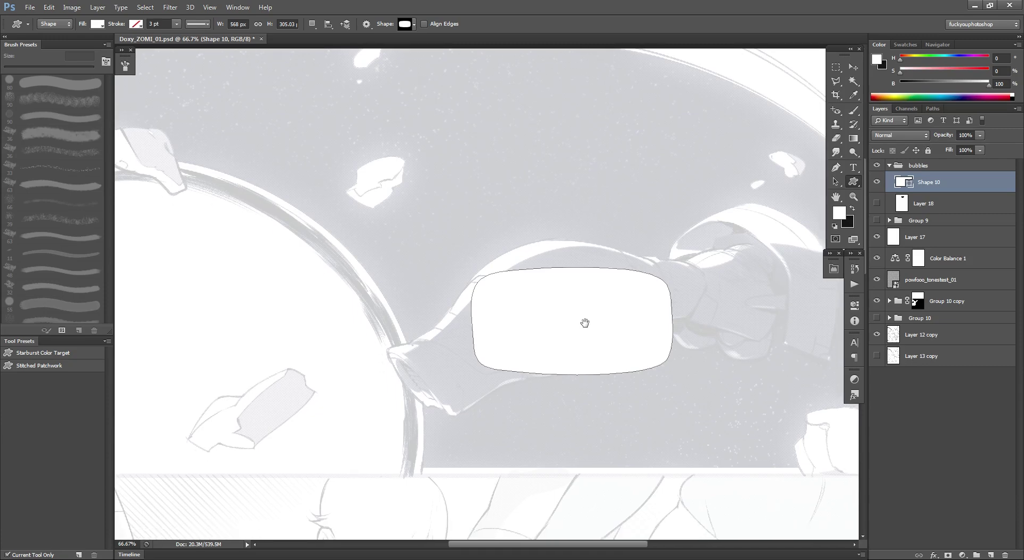
Activate the Polygonal Lasso tool, hide the white bubble's layer, and create a new layer above the hidden Layer 18.
{"action": "left_click", "coordinate": [836, 81]}
{"action": "left_click", "coordinate": [515, 232], "text": "ctrl"}
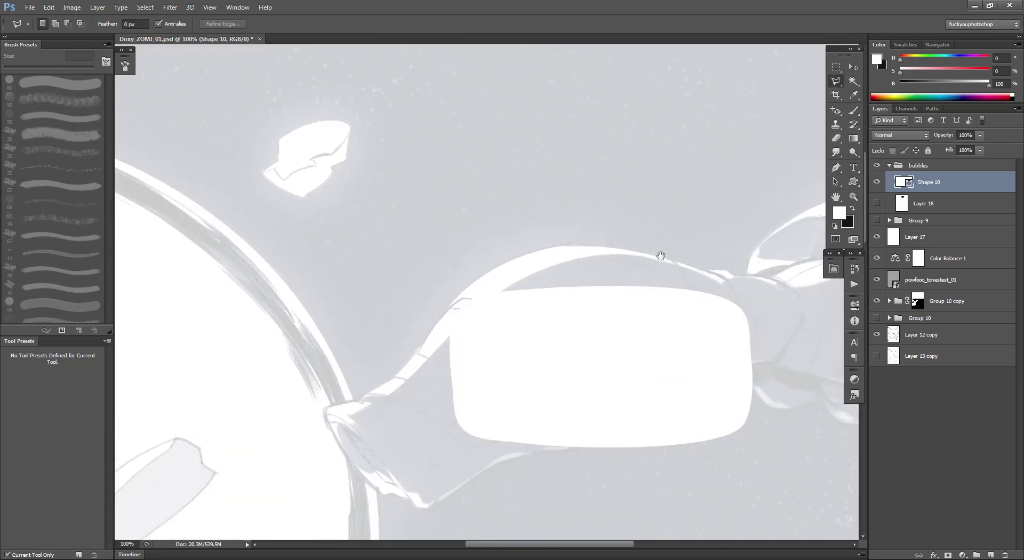
{"action": "left_click_drag", "start_coordinate": [661, 257], "coordinate": [517, 275]}
{"action": "left_click", "coordinate": [877, 182]}
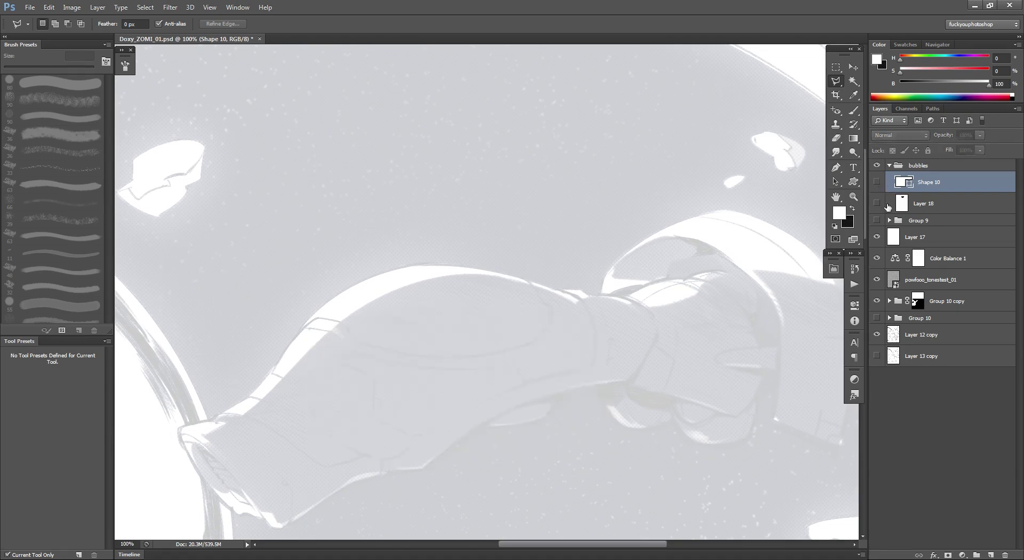
{"action": "left_click", "coordinate": [877, 203]}
{"action": "left_click", "coordinate": [917, 206]}
{"action": "left_click", "coordinate": [877, 203]}
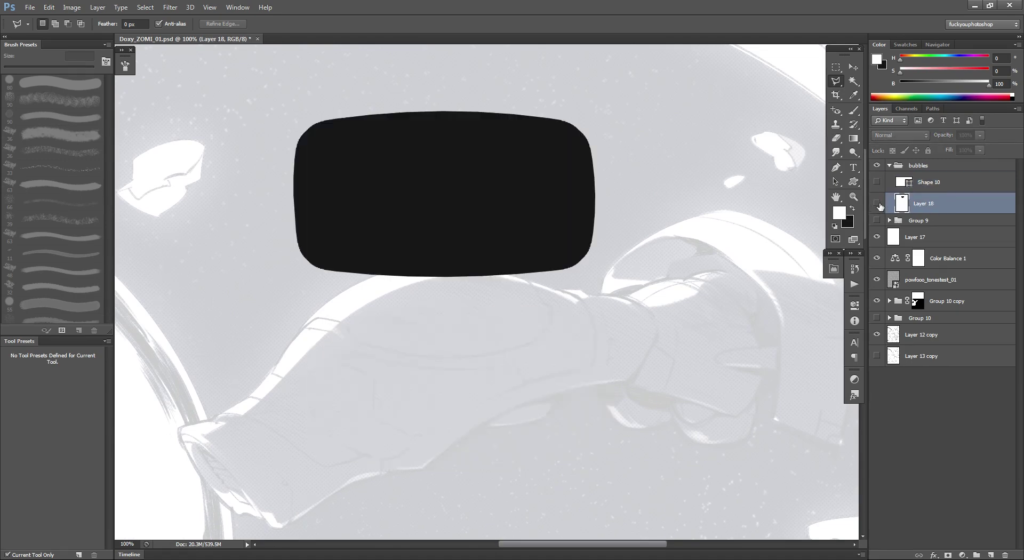
{"action": "left_click", "coordinate": [990, 555]}
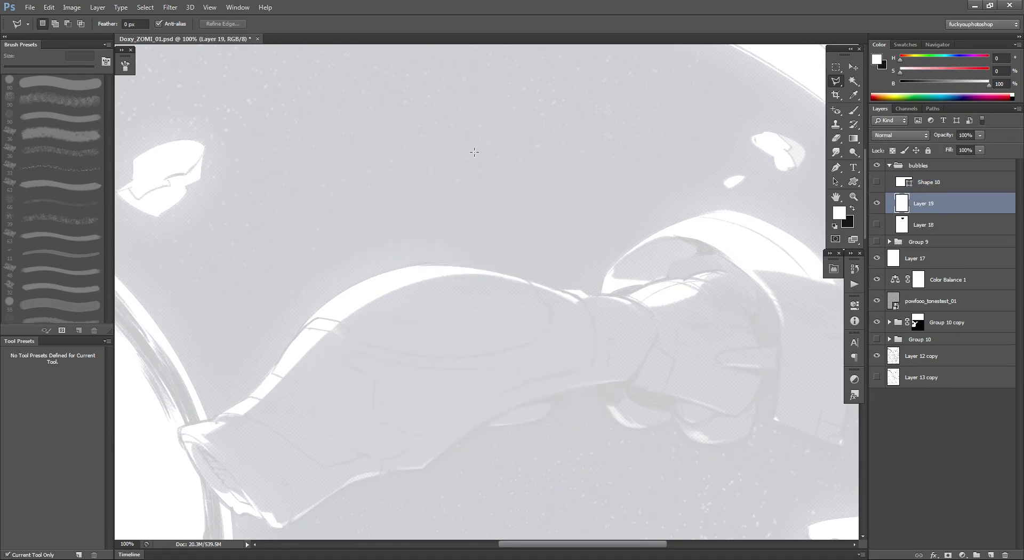
Try drawing a small white bubble about 133 by 63 px above the arm.
{"action": "left_click", "coordinate": [532, 144]}
{"action": "key", "text": "Escape"}
{"action": "left_click", "coordinate": [854, 182]}
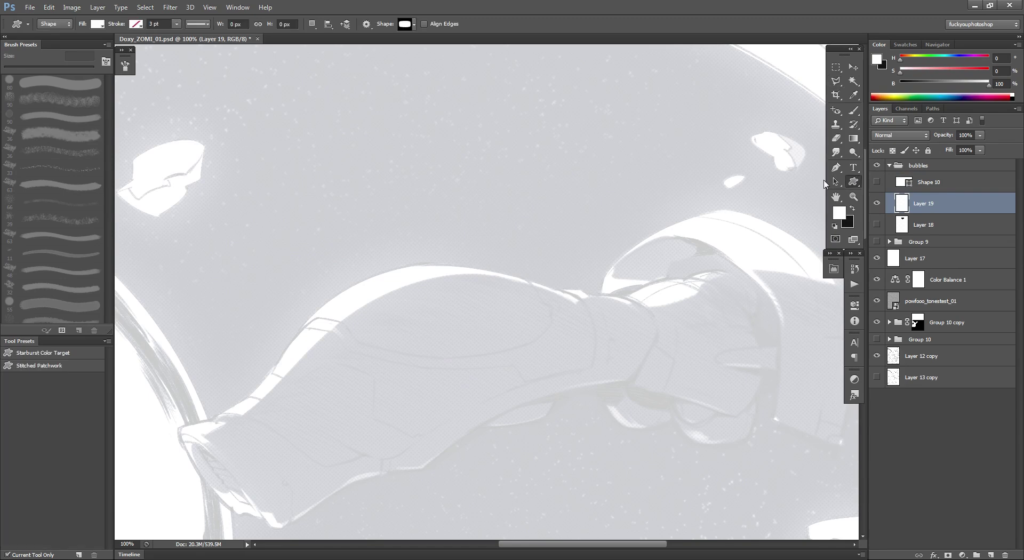
{"action": "left_click_drag", "start_coordinate": [433, 129], "coordinate": [503, 162]}
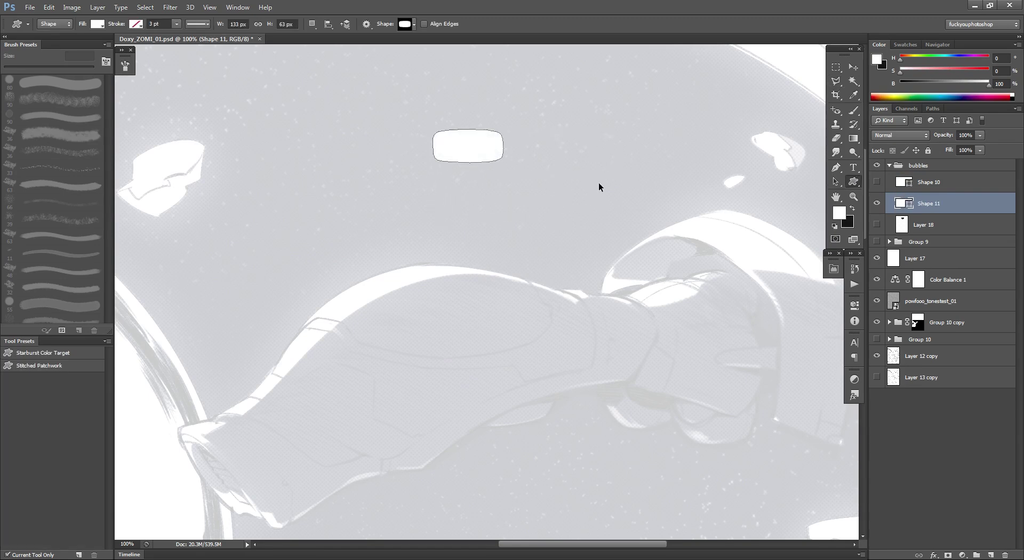
{"action": "key", "text": "ctrl+z"}
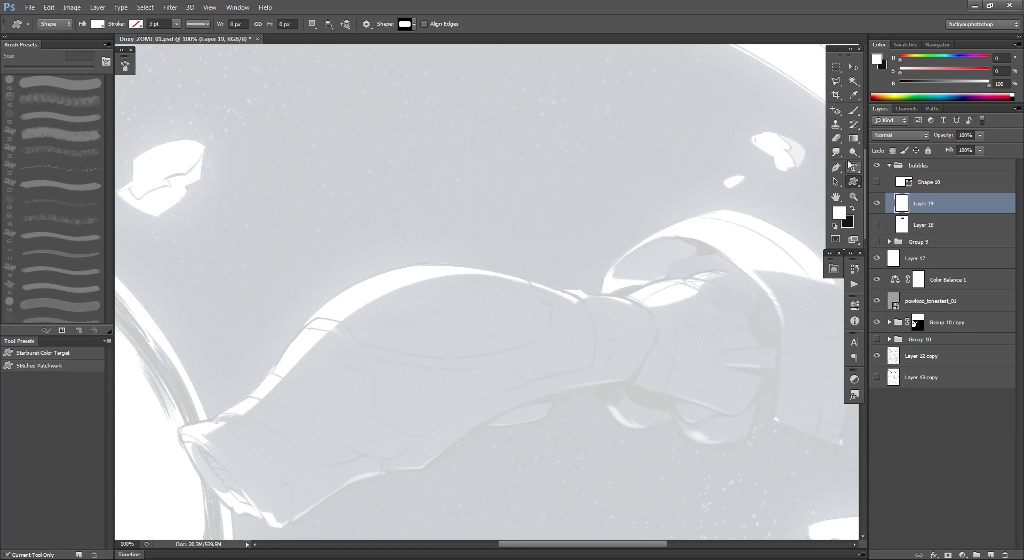
Try outlining a bent, pointed speech bubble tail with the Polygonal Lasso tool.
{"action": "left_click", "coordinate": [836, 81]}
{"action": "left_click", "coordinate": [464, 138]}
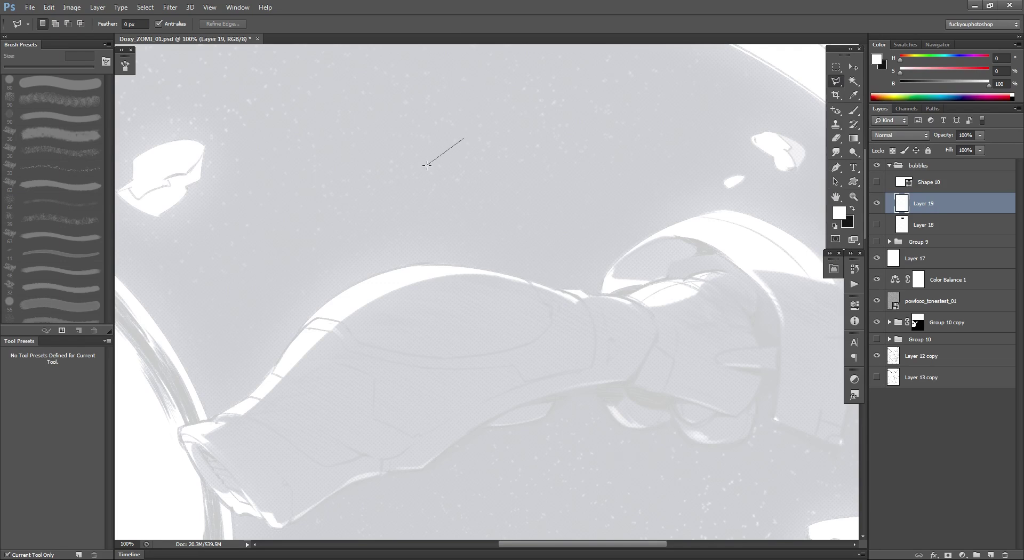
{"action": "left_click", "coordinate": [459, 159]}
{"action": "key", "text": "Escape"}
{"action": "left_click", "coordinate": [469, 116]}
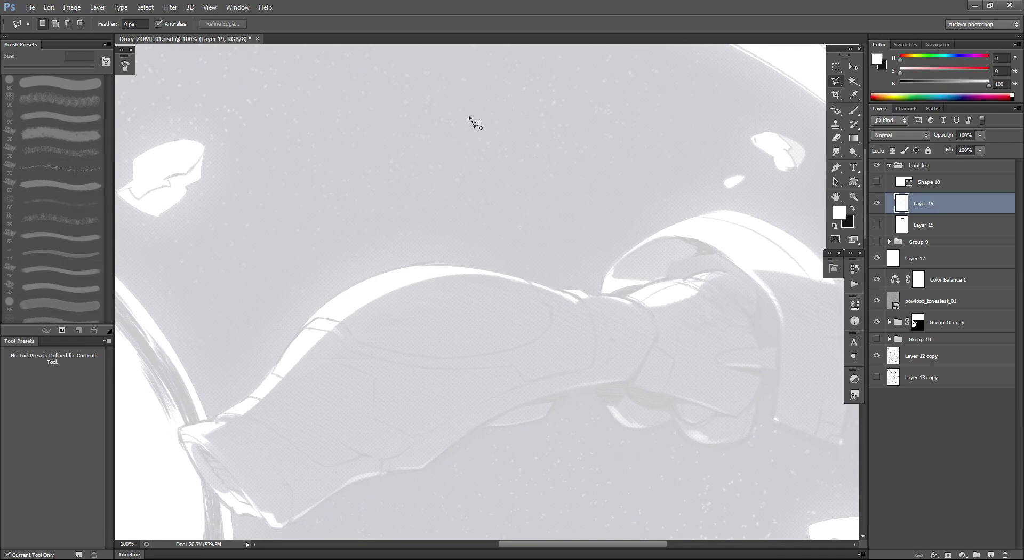
{"action": "left_click", "coordinate": [446, 151]}
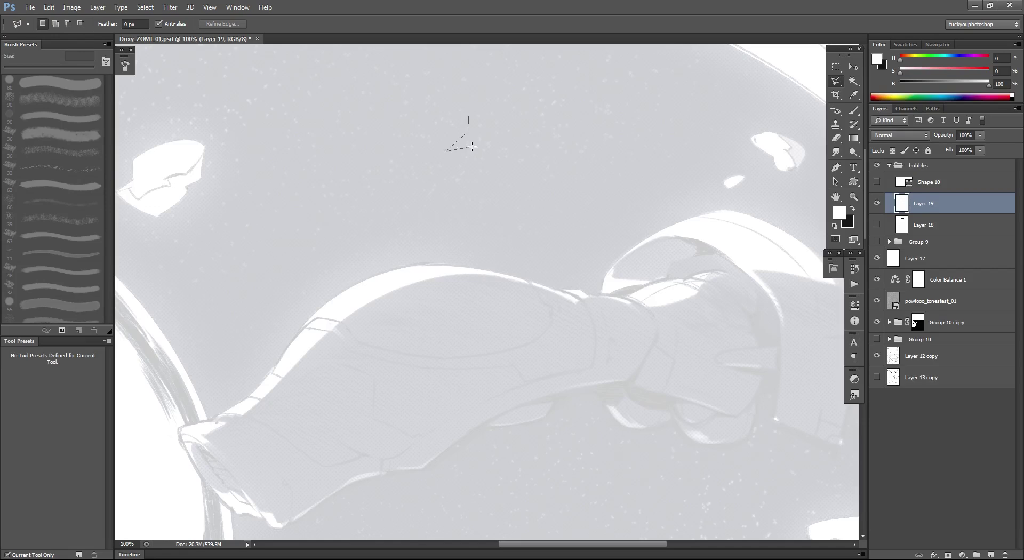
{"action": "double_click", "coordinate": [472, 101]}
{"action": "left_click", "coordinate": [464, 121], "text": "ctrl"}
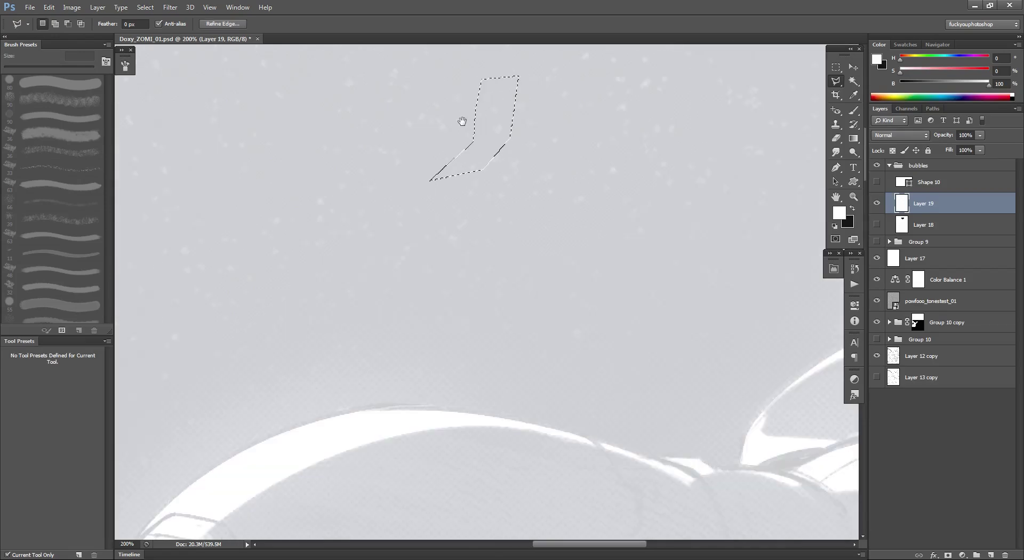
{"action": "left_click", "coordinate": [508, 198]}
{"action": "key", "text": "Escape"}
{"action": "key", "text": "ctrl+d"}
Select a tall, narrow triangle pointing downward above the arm with the Polygonal Lasso tool.
{"action": "left_click", "coordinate": [460, 96]}
{"action": "left_click", "coordinate": [486, 331]}
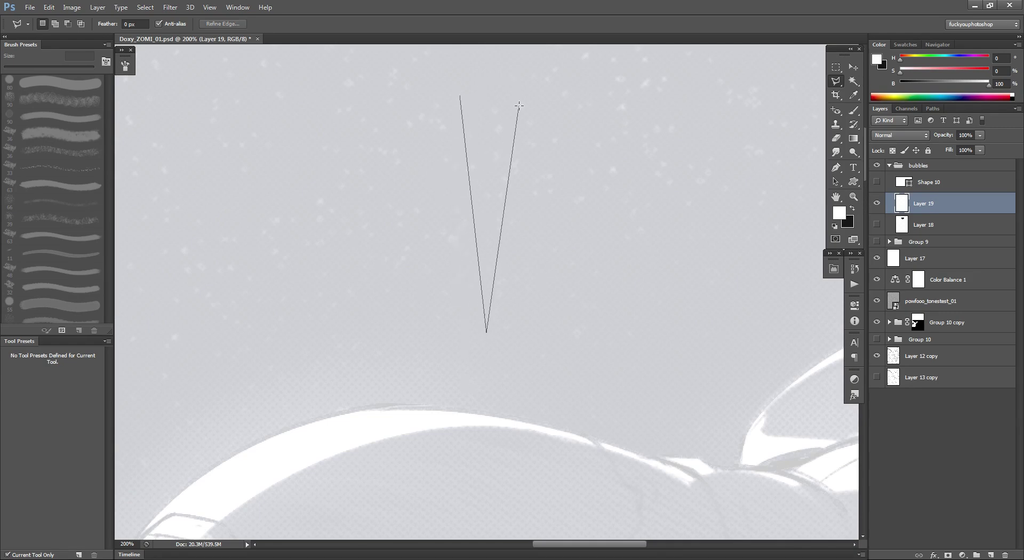
{"action": "left_click", "coordinate": [464, 97]}
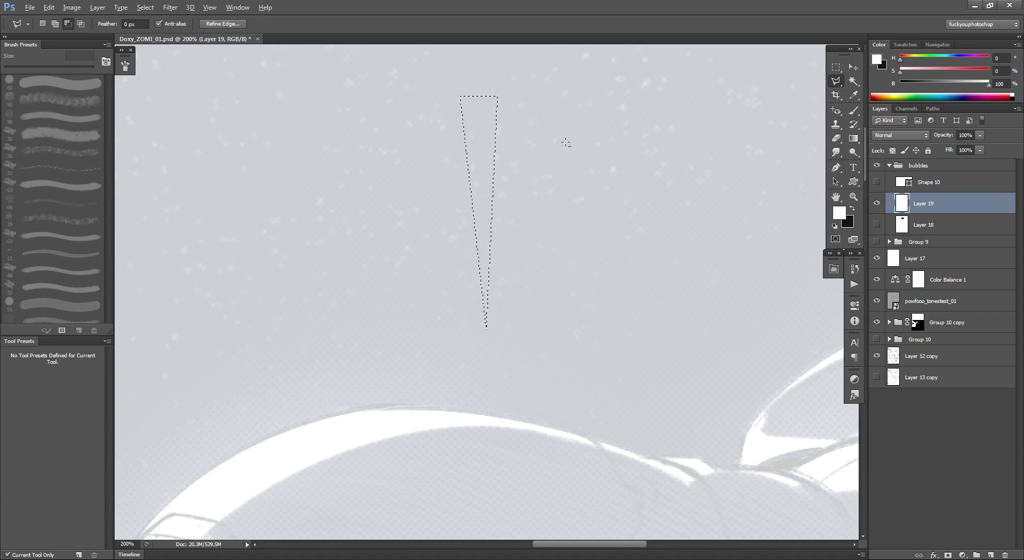
Transform the triangular selection with a warp set to the Arc style in vertical orientation.
{"action": "right_click", "coordinate": [493, 148]}
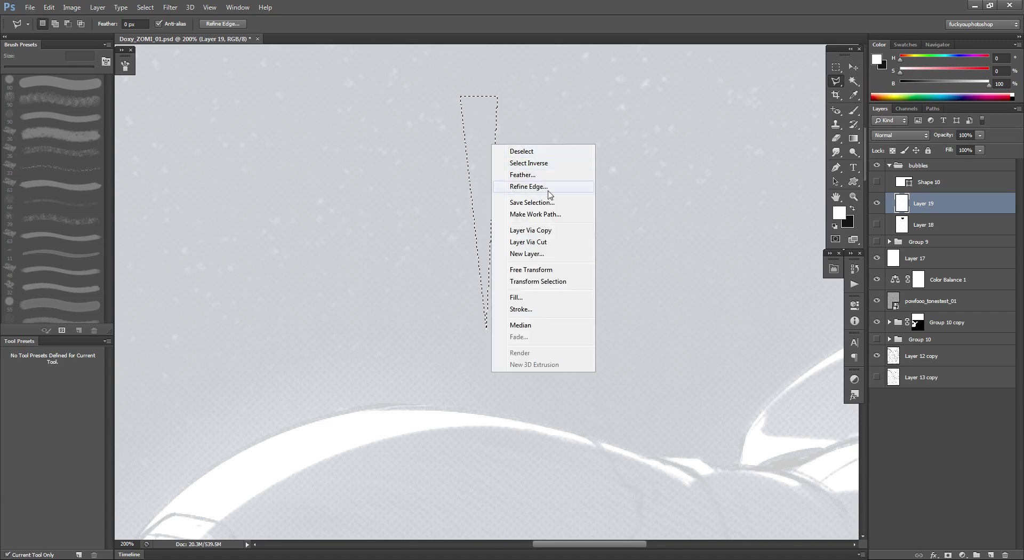
{"action": "left_click", "coordinate": [539, 282]}
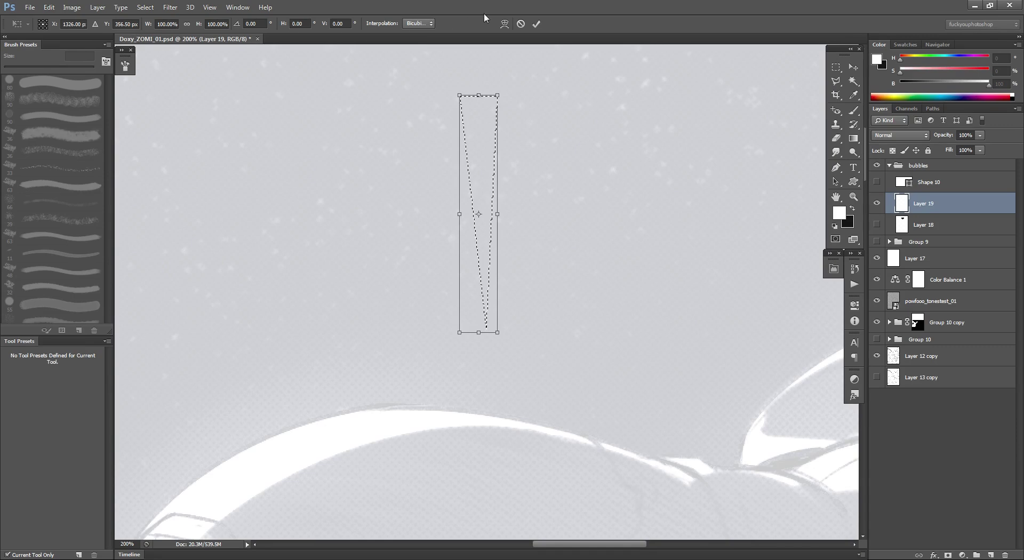
{"action": "left_click", "coordinate": [505, 23]}
{"action": "left_click", "coordinate": [85, 23]}
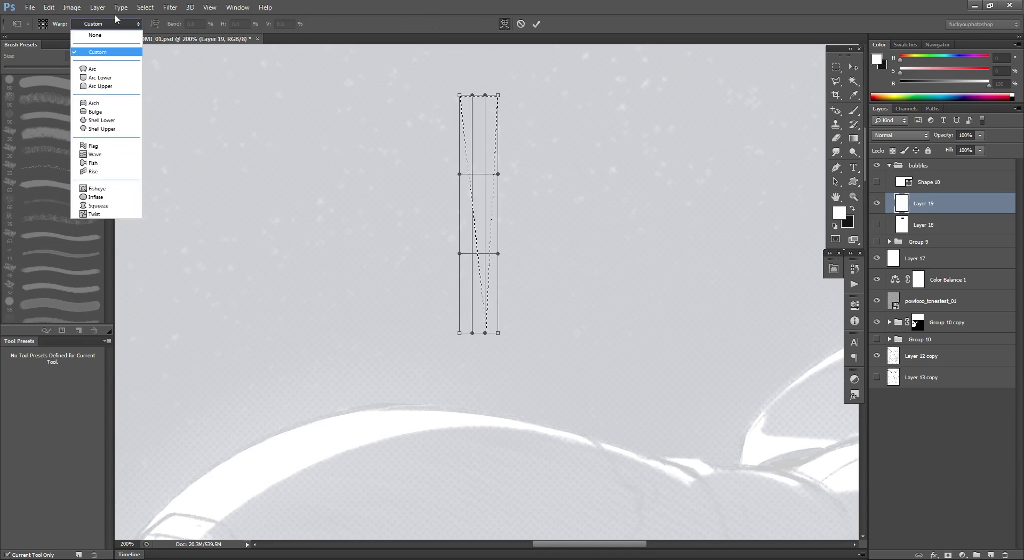
{"action": "left_click", "coordinate": [464, 9]}
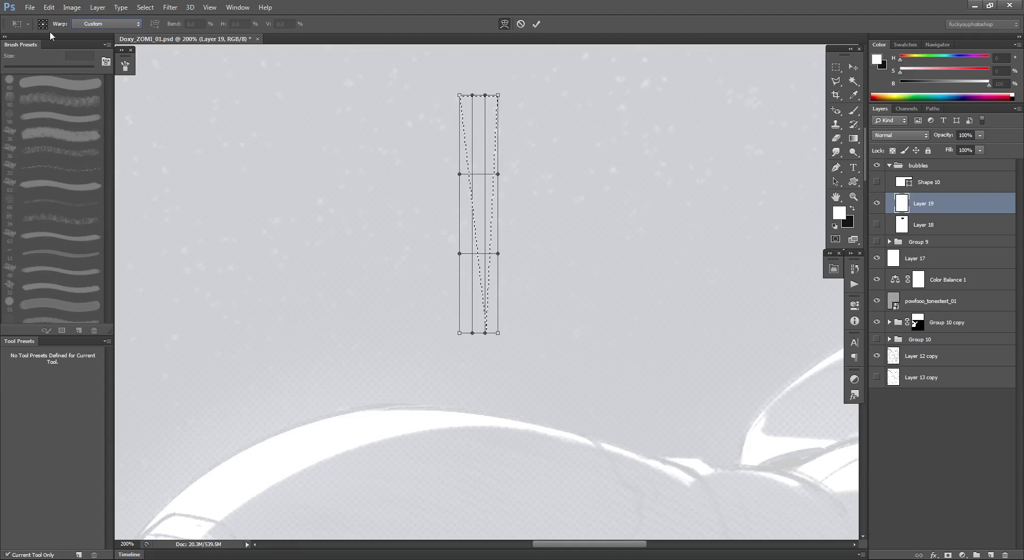
{"action": "left_click", "coordinate": [128, 27]}
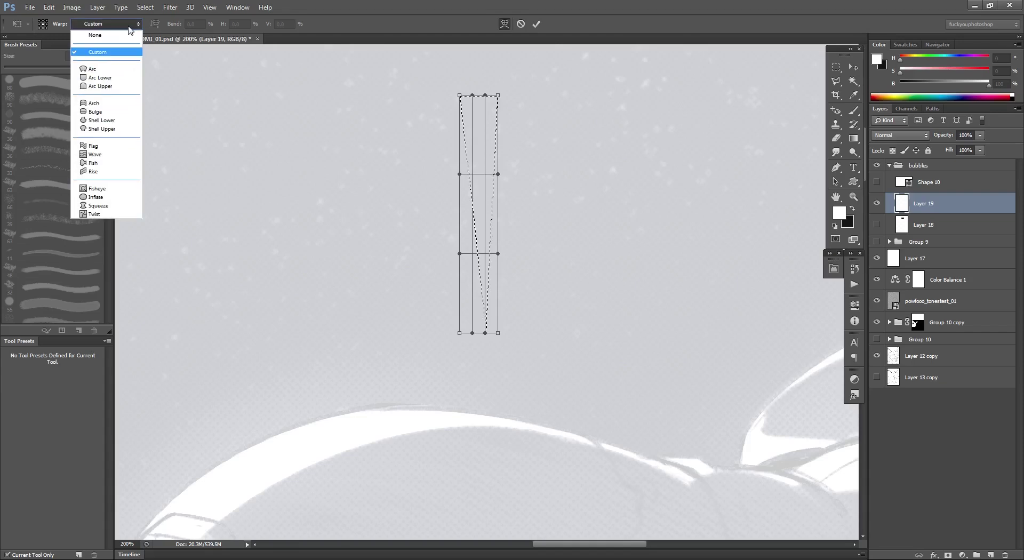
{"action": "left_click", "coordinate": [114, 72]}
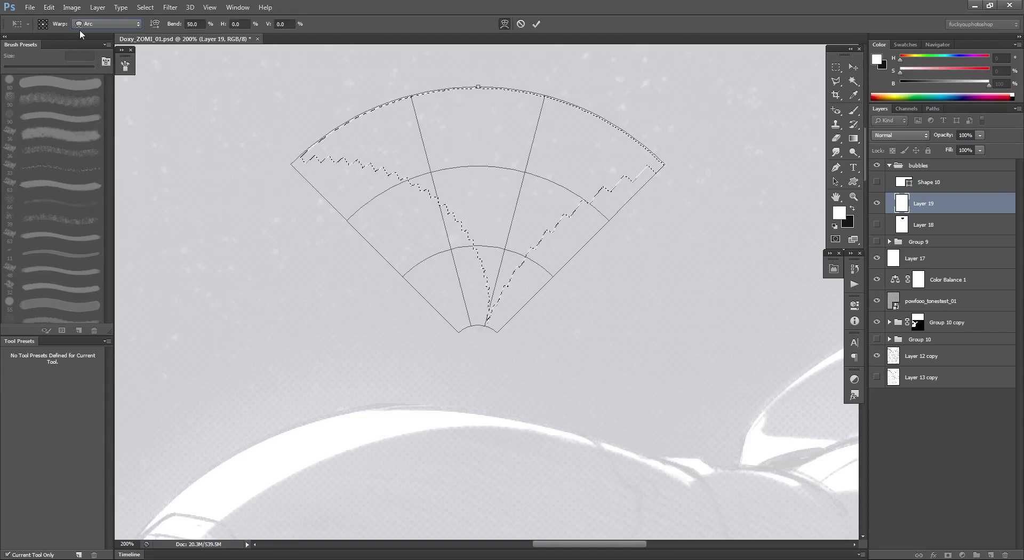
{"action": "left_click", "coordinate": [154, 24]}
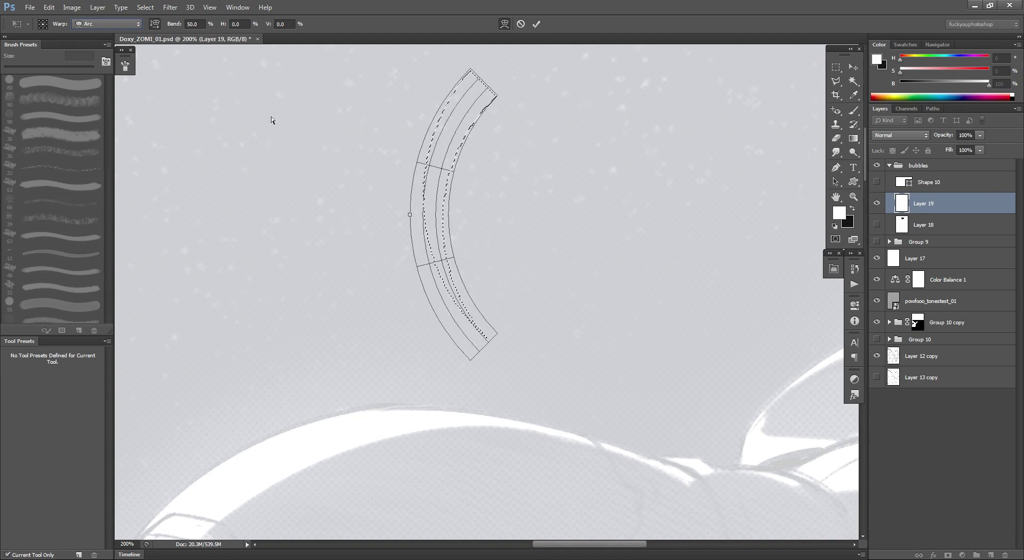
Reverse the arc's curve to a bend of about -60.4% and apply the warp to the selection.
{"action": "left_click_drag", "start_coordinate": [413, 218], "coordinate": [499, 216]}
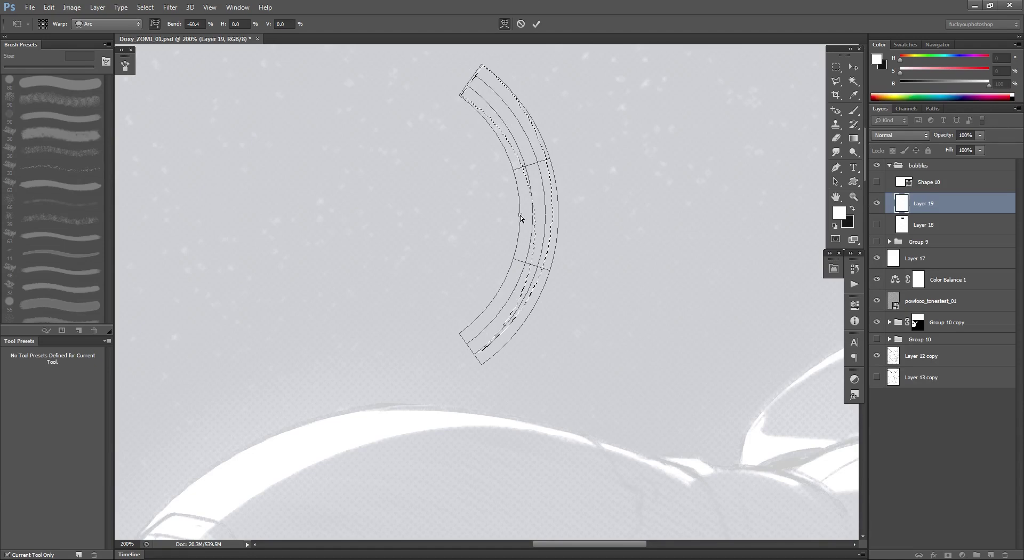
{"action": "key", "text": "Return"}
{"action": "key", "text": "l"}
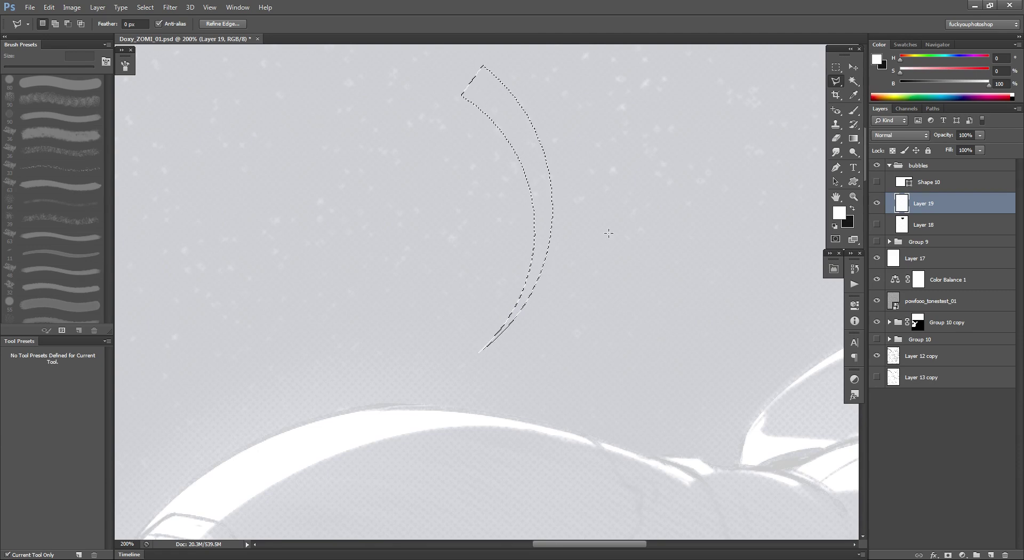
Try filling the curved tail selection with white and checking it in Quick Mask mode.
{"action": "key", "text": "alt+BackSpace"}
{"action": "key", "text": "ctrl+z"}
{"action": "left_click", "coordinate": [537, 149], "text": "ctrl"}
{"action": "left_click", "coordinate": [536, 149], "text": "ctrl"}
{"action": "left_click", "coordinate": [535, 149], "text": "ctrl+alt"}
{"action": "left_click", "coordinate": [535, 148], "text": "ctrl+alt"}
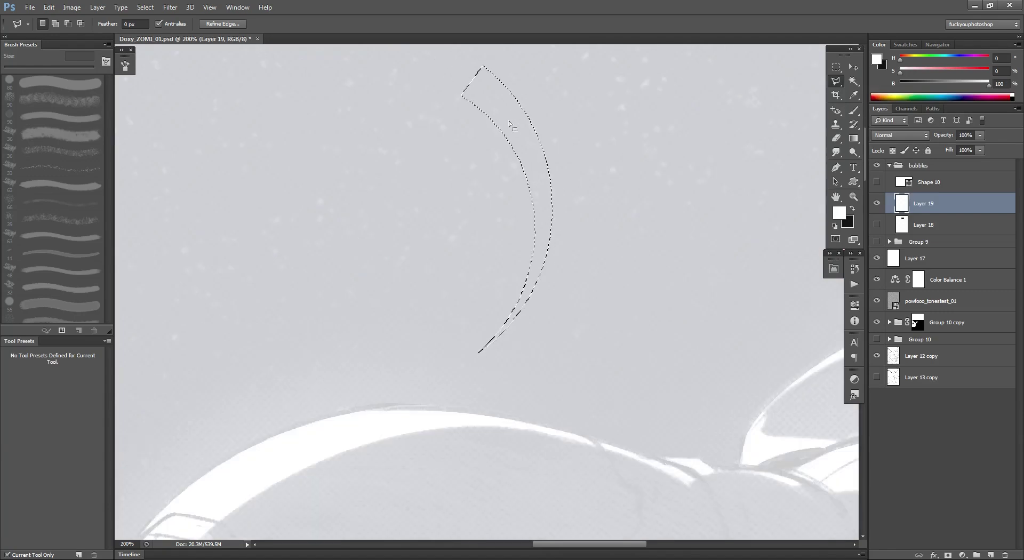
{"action": "key", "text": "q"}
{"action": "key", "text": "q"}
Try making a work path from the curved tail selection, and convert the path back into a selection.
{"action": "left_click_drag", "start_coordinate": [522, 199], "coordinate": [528, 229]}
{"action": "right_click", "coordinate": [496, 142]}
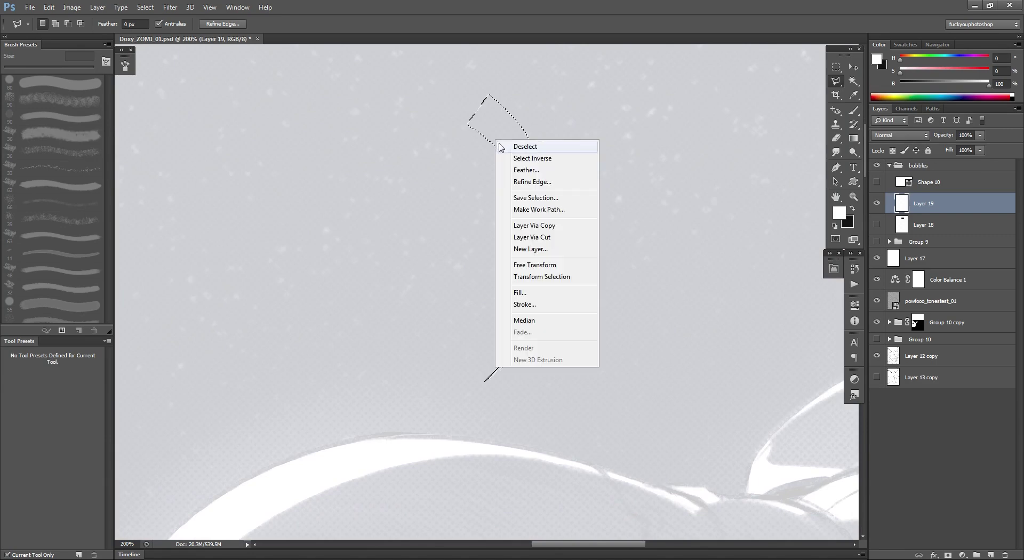
{"action": "left_click", "coordinate": [836, 67]}
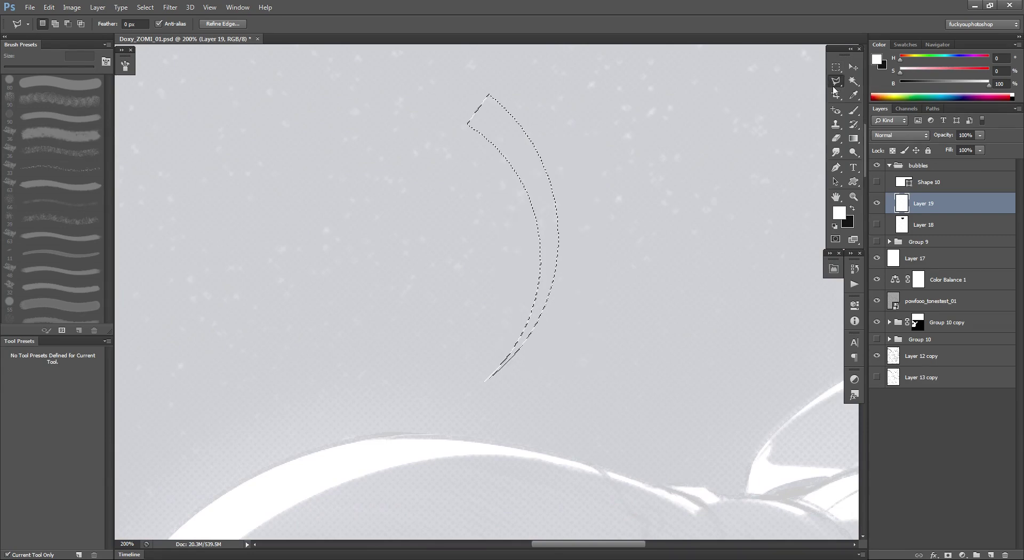
{"action": "left_click", "coordinate": [836, 67]}
{"action": "right_click", "coordinate": [492, 203]}
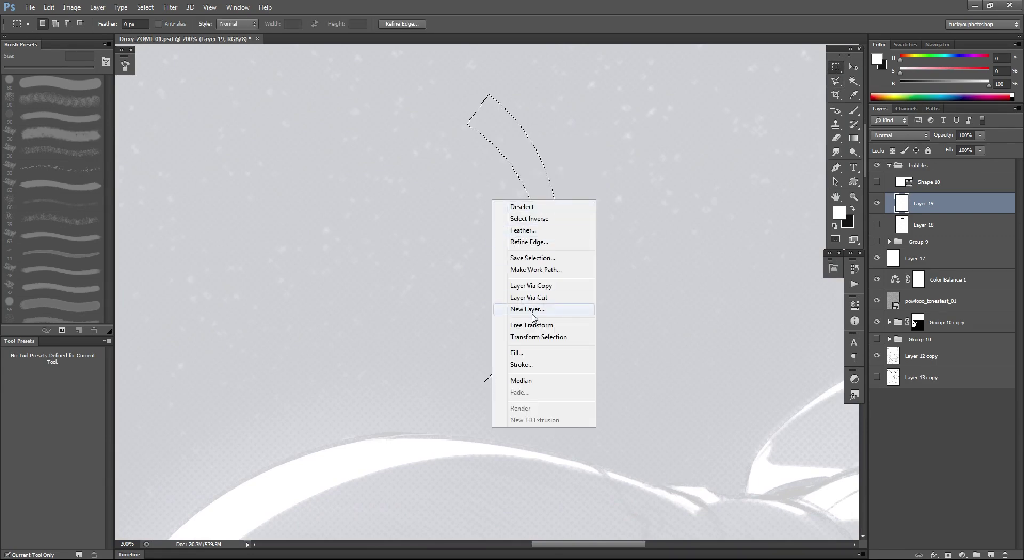
{"action": "left_click", "coordinate": [549, 271]}
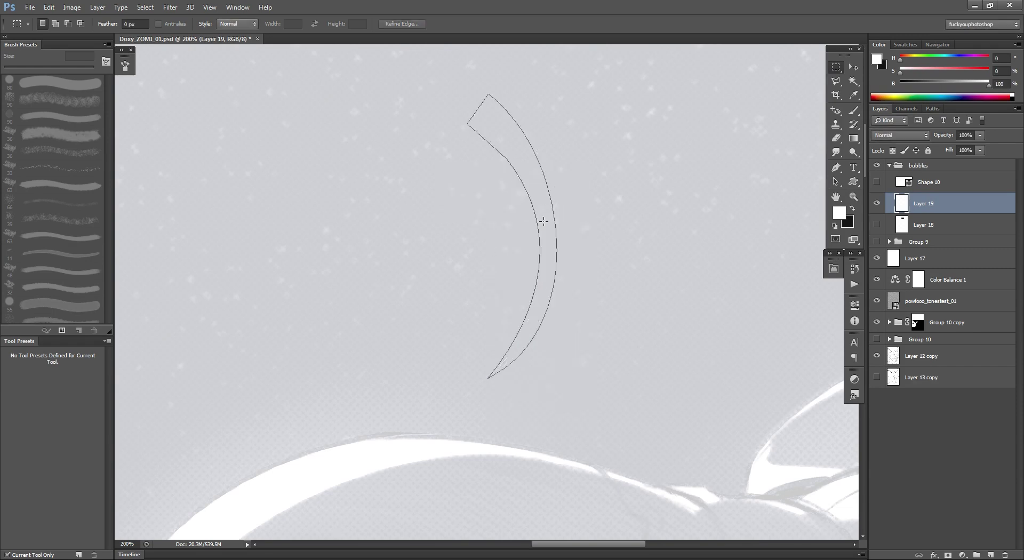
{"action": "key", "text": "ctrl+Return"}
Try making the tail's work path with a tolerance of 1 pixel, and turn it back into a selection.
{"action": "right_click", "coordinate": [526, 188]}
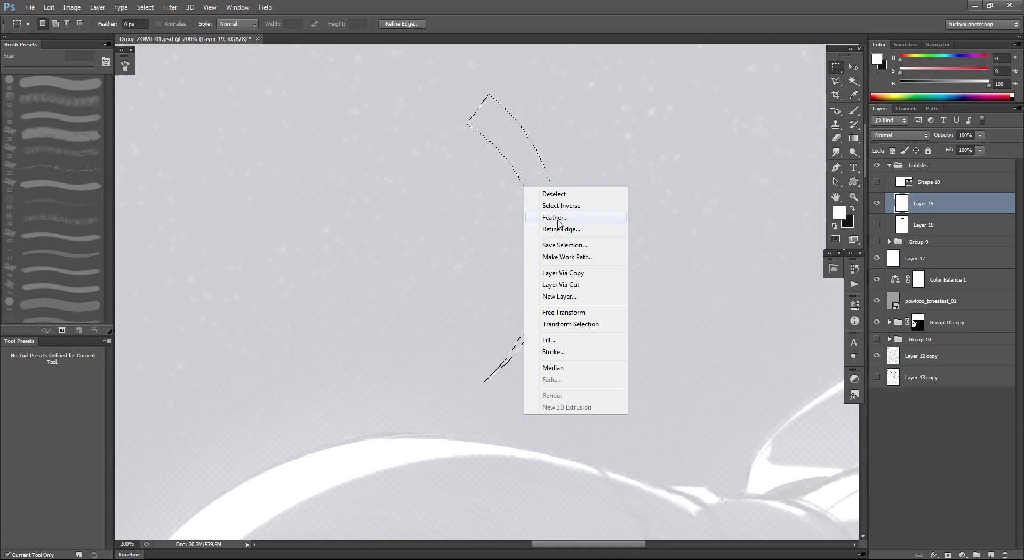
{"action": "left_click", "coordinate": [556, 259]}
{"action": "type", "text": "1"}
{"action": "key", "text": "Return"}
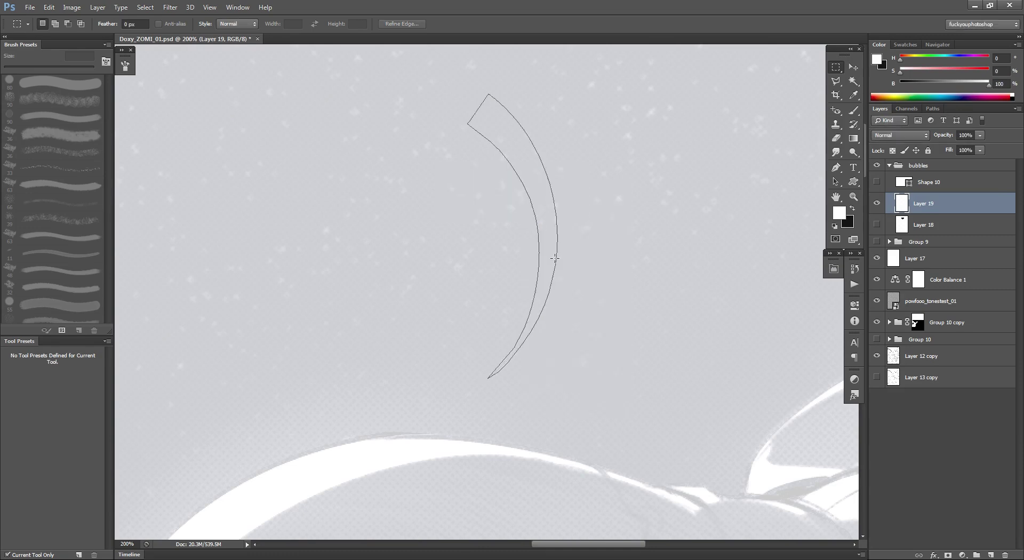
{"action": "key", "text": "ctrl+Return"}
Try making the tail's work path two more times at 1 pixel tolerance, restoring the selection after each attempt.
{"action": "right_click", "coordinate": [454, 204]}
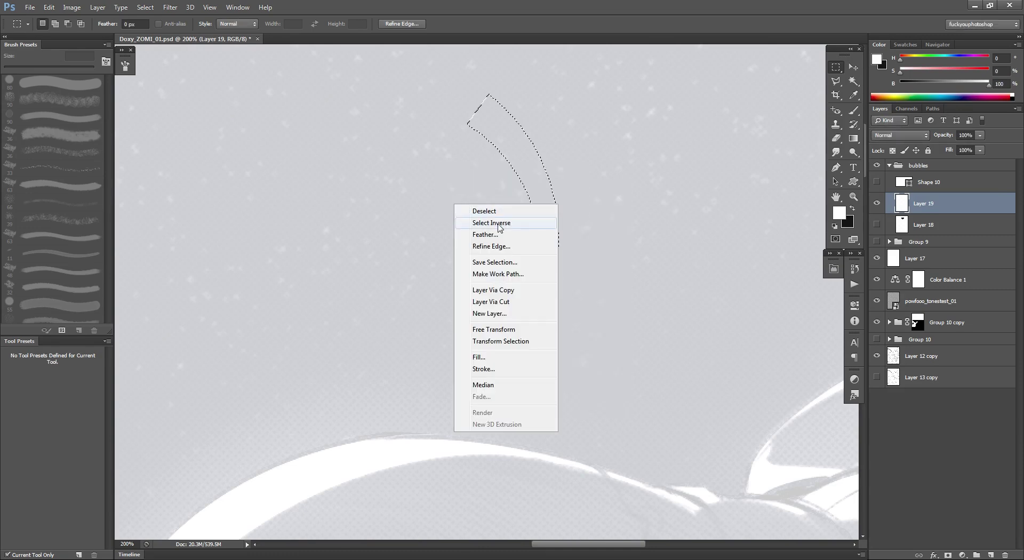
{"action": "left_click", "coordinate": [499, 278]}
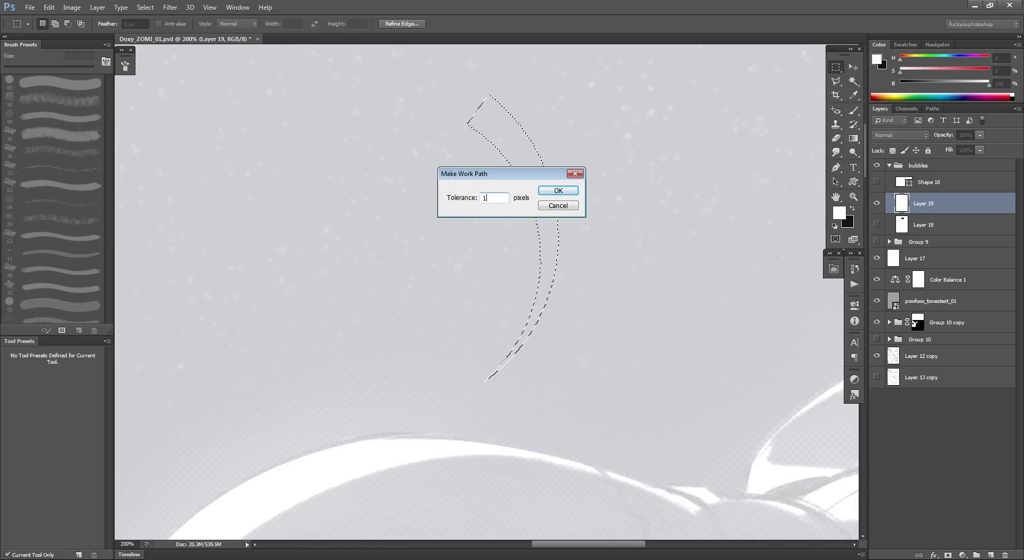
{"action": "key", "text": "Return"}
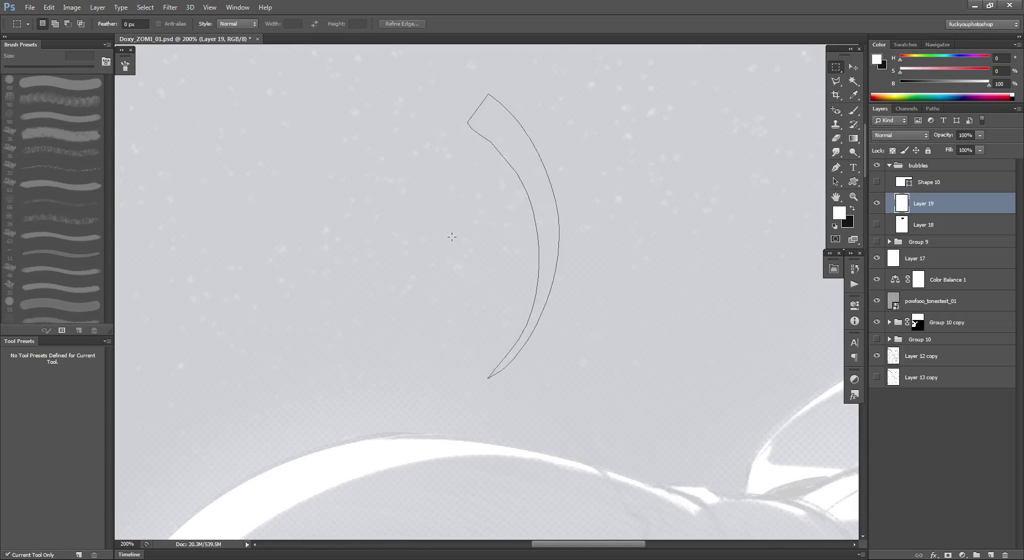
{"action": "key", "text": "ctrl+Return"}
{"action": "right_click", "coordinate": [447, 241]}
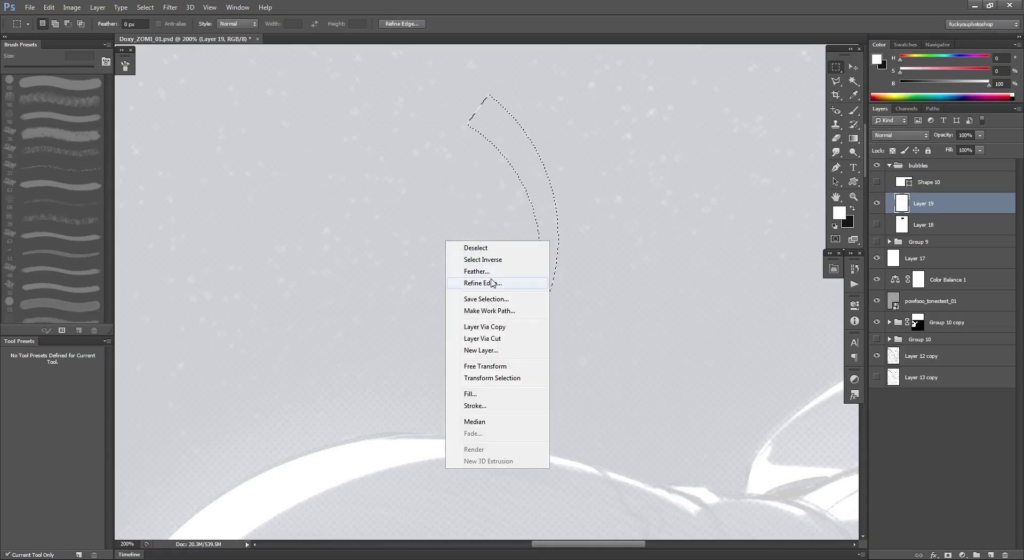
{"action": "left_click", "coordinate": [499, 315]}
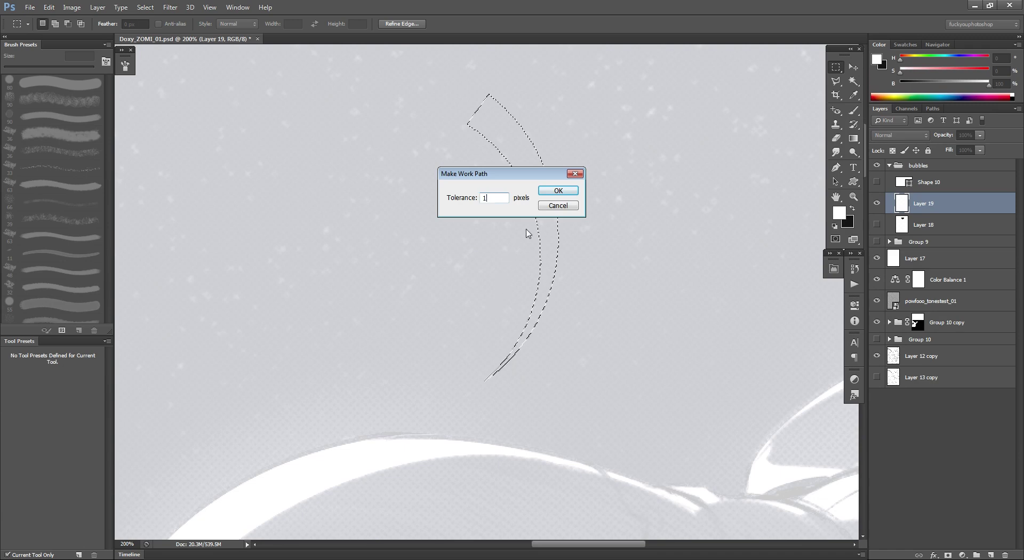
{"action": "left_click", "coordinate": [558, 191]}
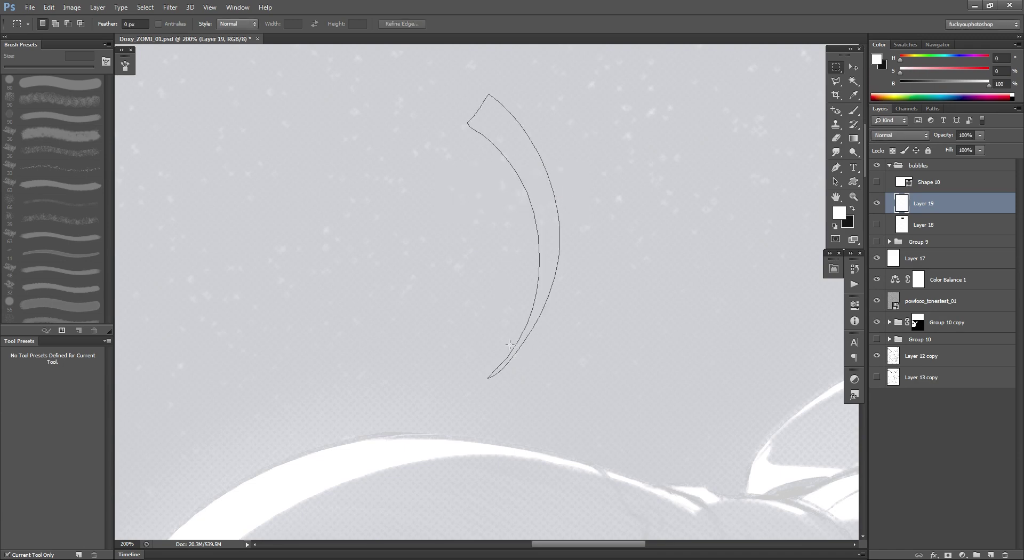
{"action": "key", "text": "ctrl+Return"}
Try making the tail's work path with a tolerance of 0.5 pixels, and convert it back into a selection.
{"action": "right_click", "coordinate": [477, 261]}
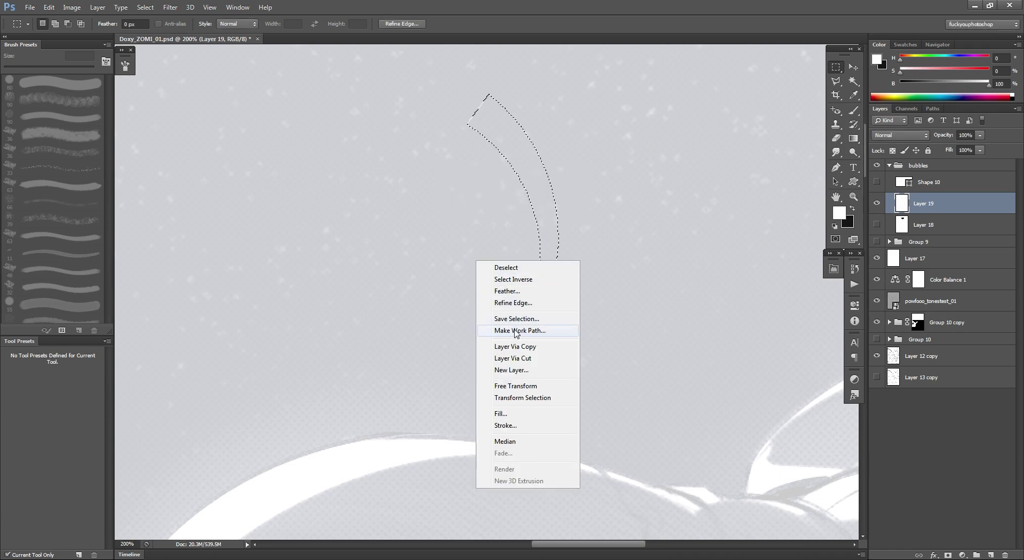
{"action": "left_click", "coordinate": [516, 331]}
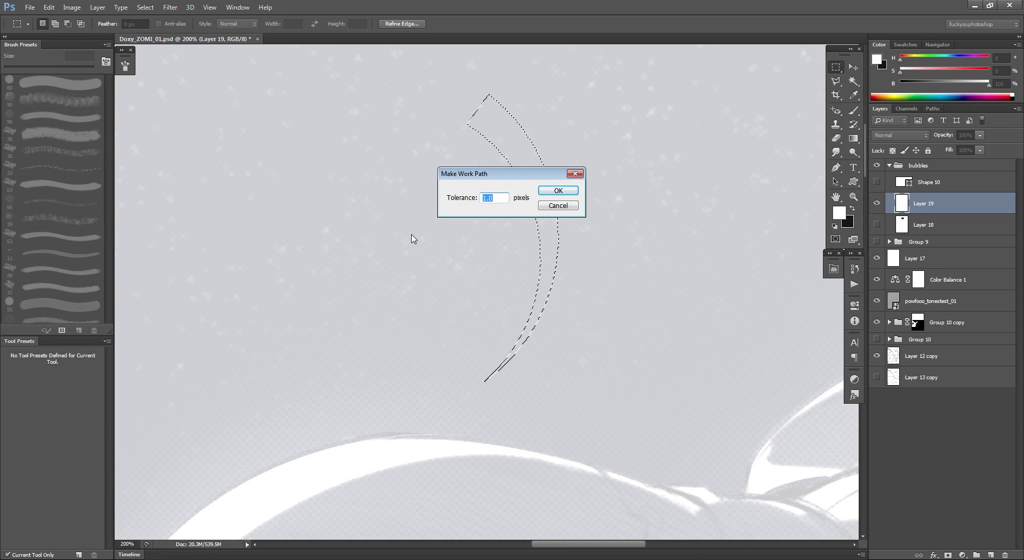
{"action": "type", "text": ".5"}
{"action": "key", "text": "Return"}
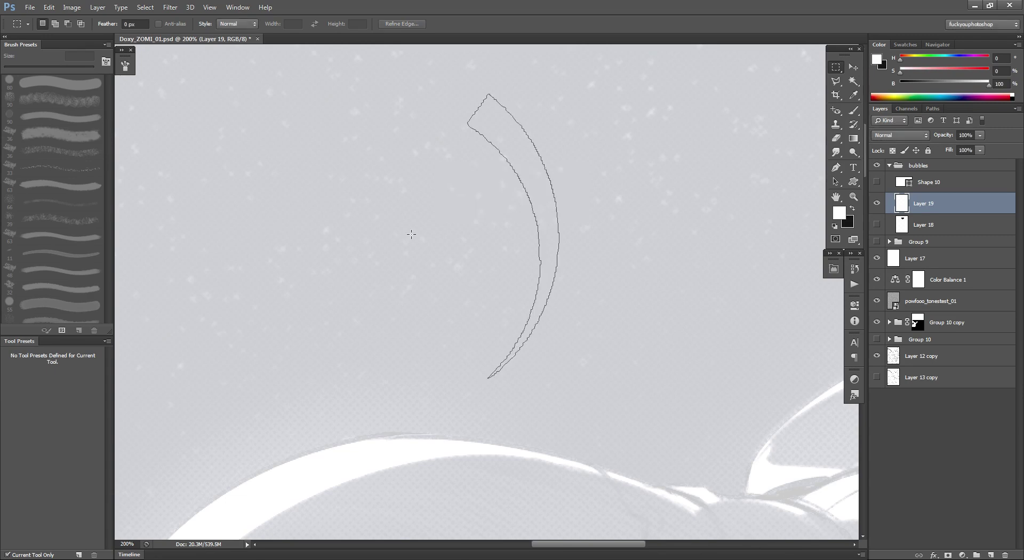
{"action": "key", "text": "ctrl+Return"}
Make a work path from the curved tail selection with a tolerance of 1.2 pixels.
{"action": "right_click", "coordinate": [437, 221]}
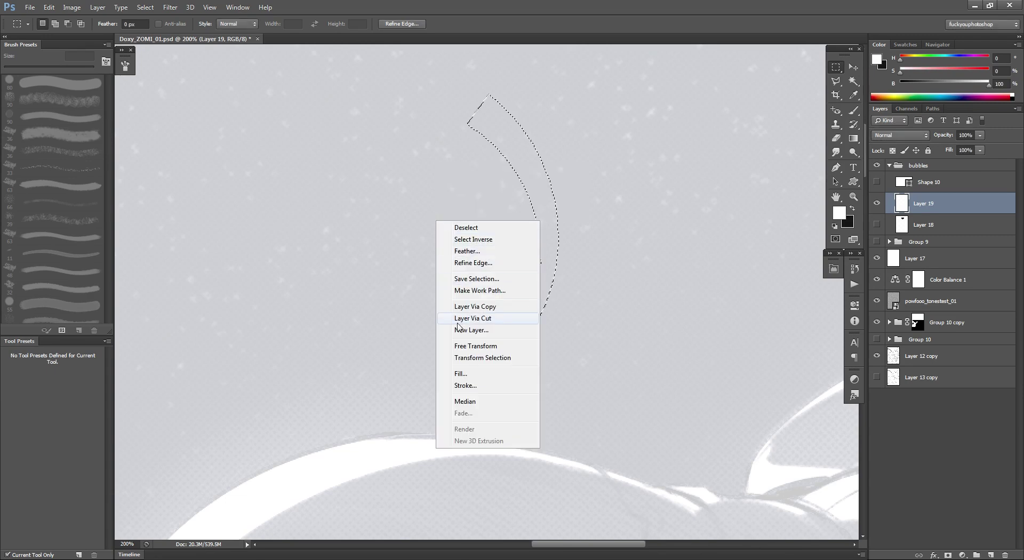
{"action": "left_click", "coordinate": [492, 292]}
{"action": "type", "text": "1.2"}
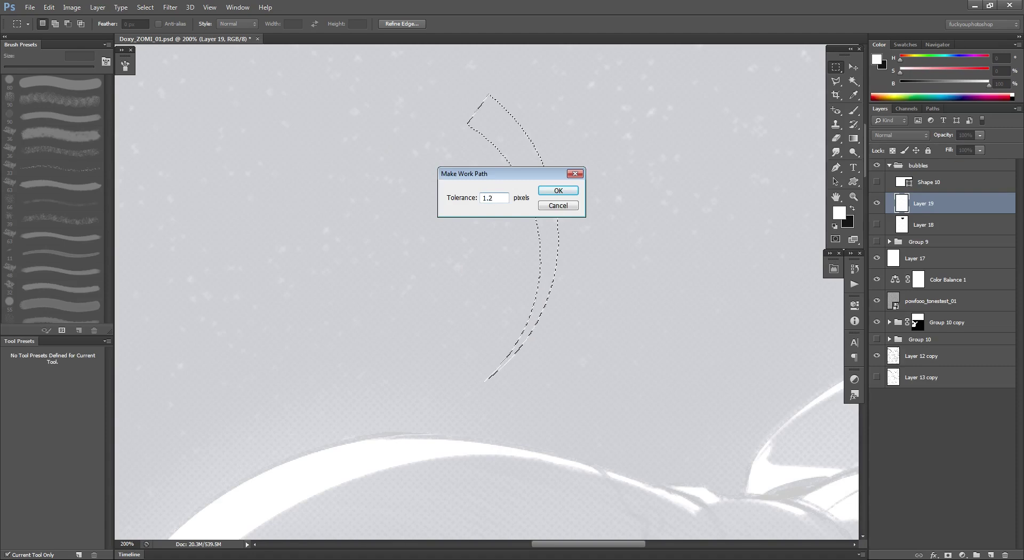
{"action": "key", "text": "Return"}
Try converting the anchor point at the tail path's pointed tip with the Convert Point tool.
{"action": "scroll", "coordinate": [539, 430], "scroll_direction": "up", "scroll_amount": 1}
{"action": "scroll", "coordinate": [489, 295], "scroll_direction": "up", "scroll_amount": 1}
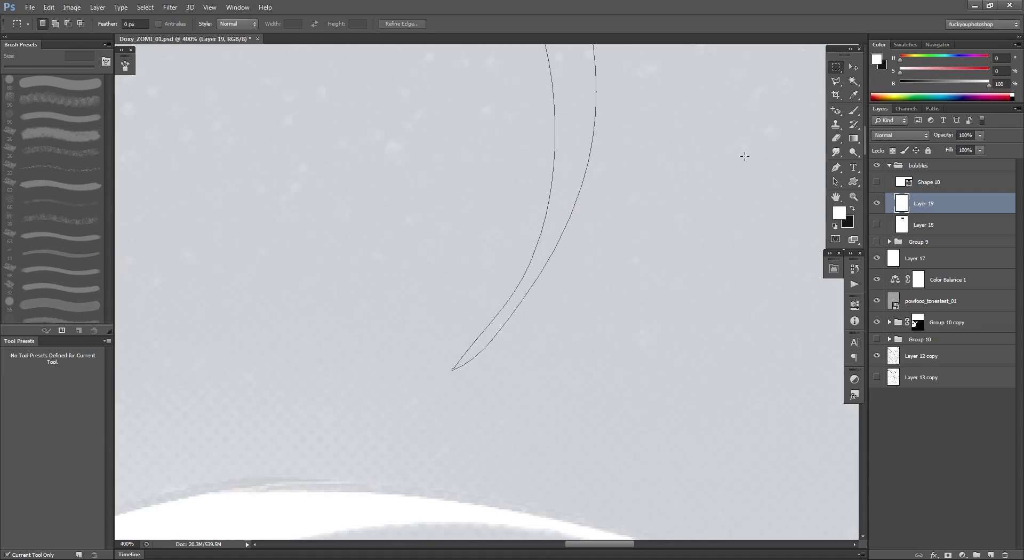
{"action": "left_click", "coordinate": [836, 168]}
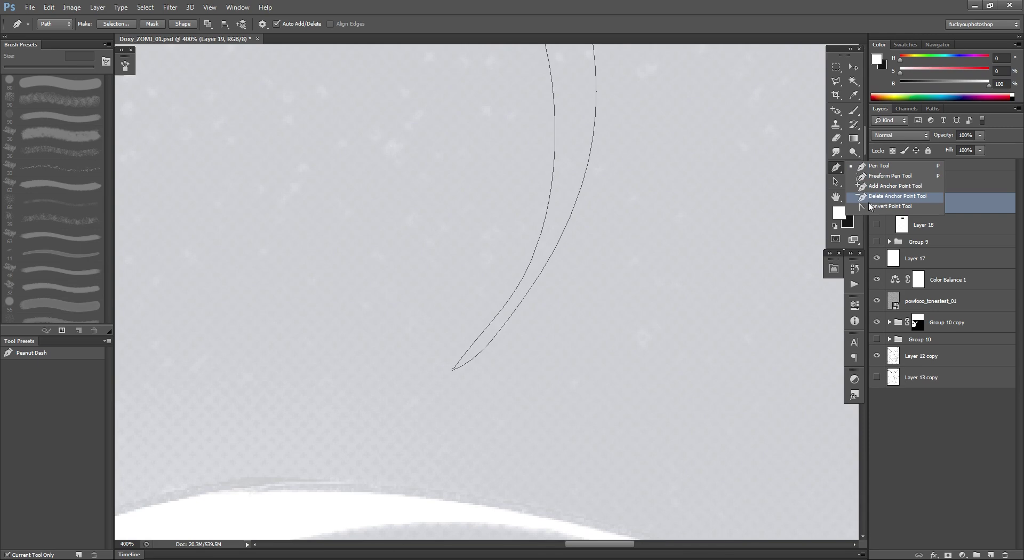
{"action": "left_click", "coordinate": [890, 207]}
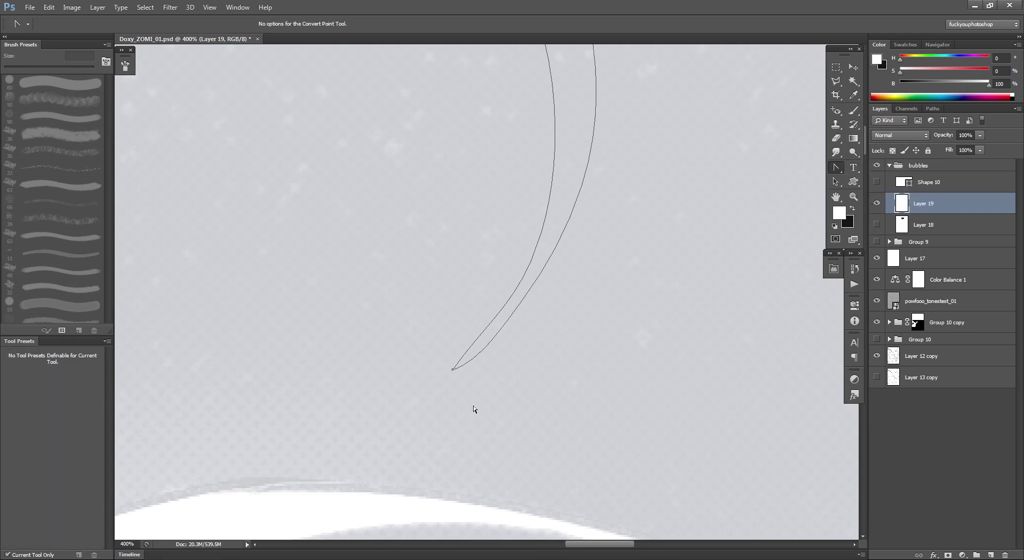
{"action": "left_click", "coordinate": [452, 365]}
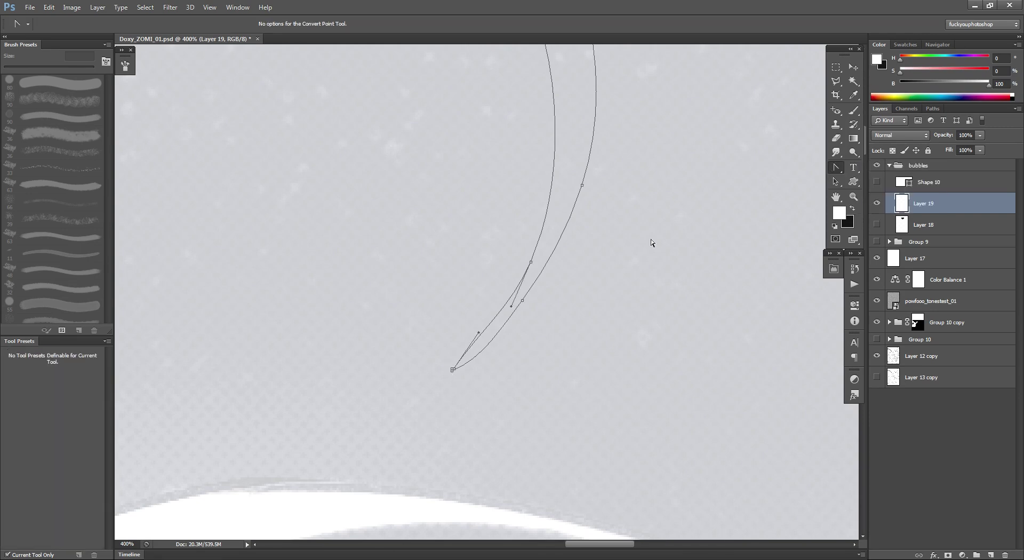
Delete the surplus anchor points at the pointed tip of the tail path.
{"action": "right_click", "coordinate": [833, 165]}
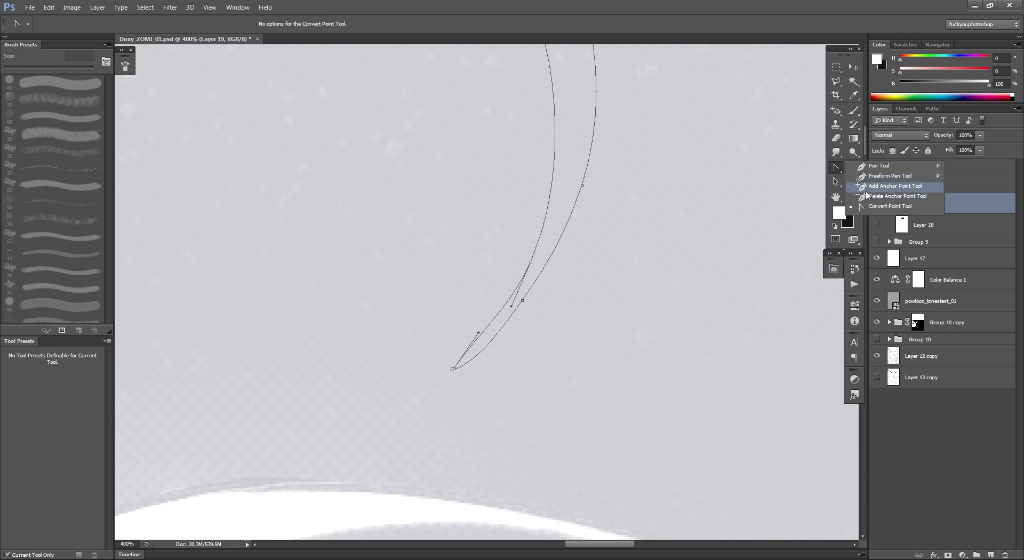
{"action": "left_click", "coordinate": [890, 195]}
{"action": "left_click", "coordinate": [452, 369]}
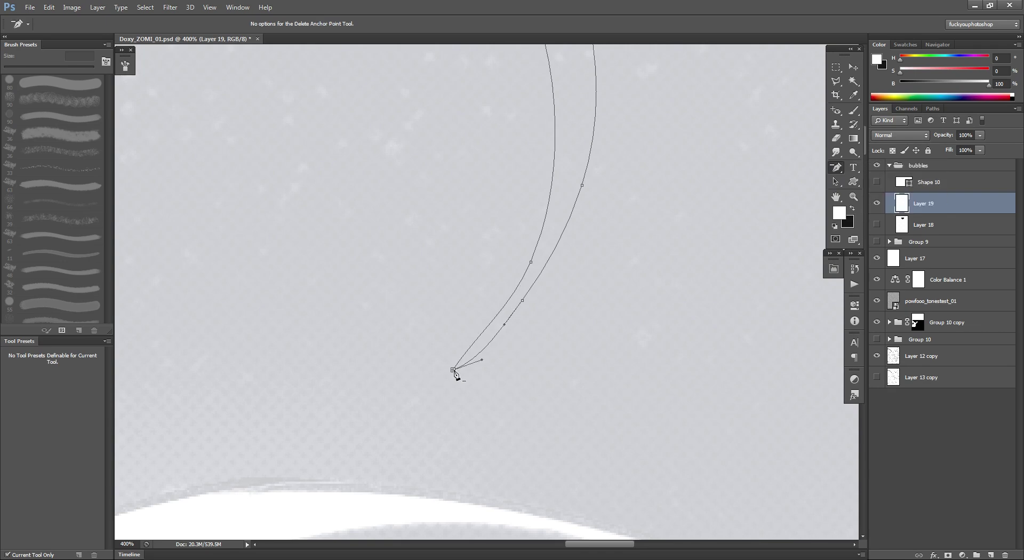
{"action": "left_click", "coordinate": [453, 370]}
{"action": "left_click", "coordinate": [453, 369]}
{"action": "left_click", "coordinate": [453, 370]}
Adjust the direction handles beside the tail path's pointed tip to straighten the two edges meeting there.
{"action": "left_click", "coordinate": [479, 349], "text": "ctrl"}
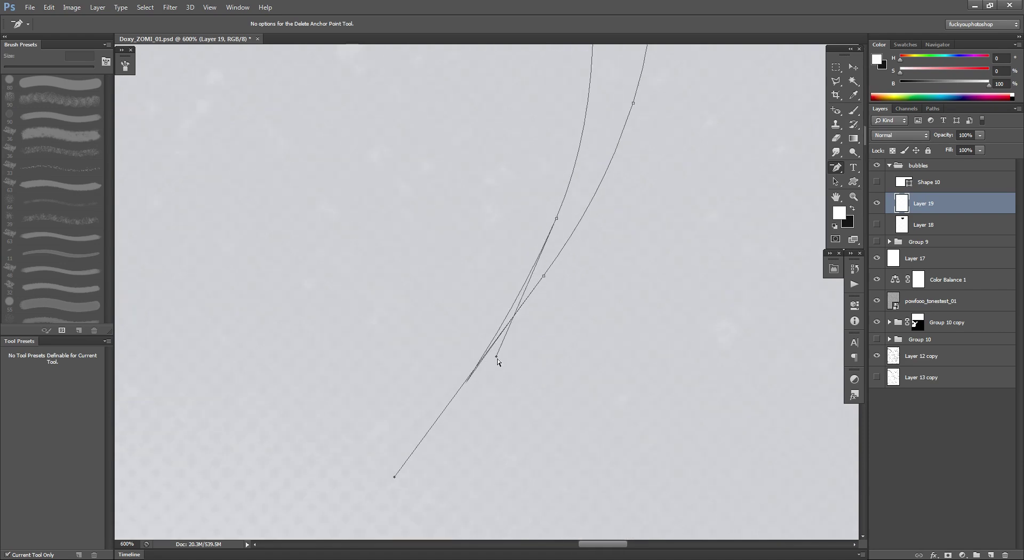
{"action": "mouse_move", "coordinate": [394, 477]}
{"action": "left_mouse_down"}
{"action": "mouse_move", "coordinate": [377, 466]}
{"action": "mouse_move", "coordinate": [421, 485]}
{"action": "mouse_move", "coordinate": [408, 482]}
{"action": "left_mouse_up"}
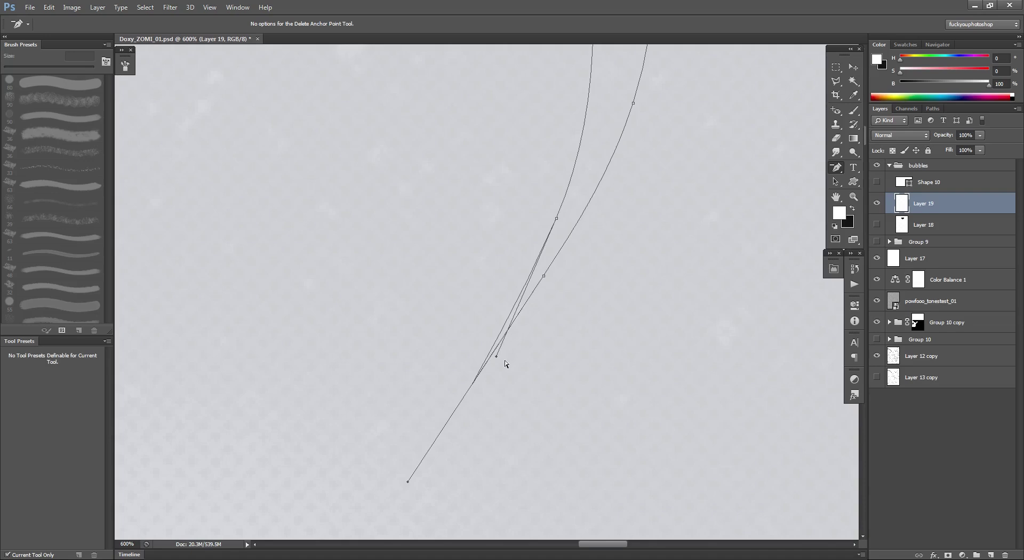
{"action": "left_click_drag", "start_coordinate": [495, 357], "coordinate": [478, 394]}
{"action": "scroll", "coordinate": [553, 307], "scroll_direction": "down", "scroll_amount": 5}
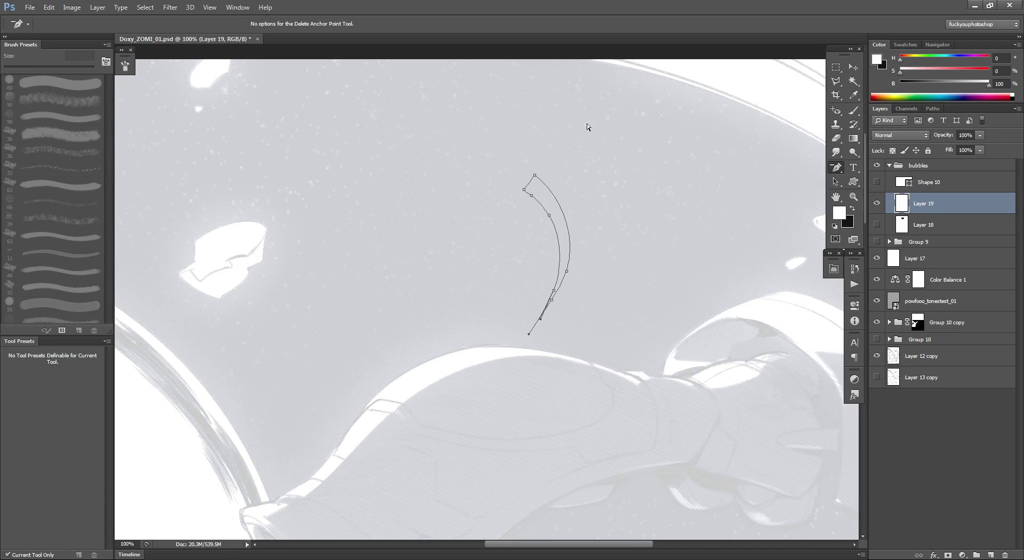
Try moving the outer corner anchor point of the tail path's wide end inward, and undo the move.
{"action": "scroll", "coordinate": [554, 166], "scroll_direction": "up", "scroll_amount": 4}
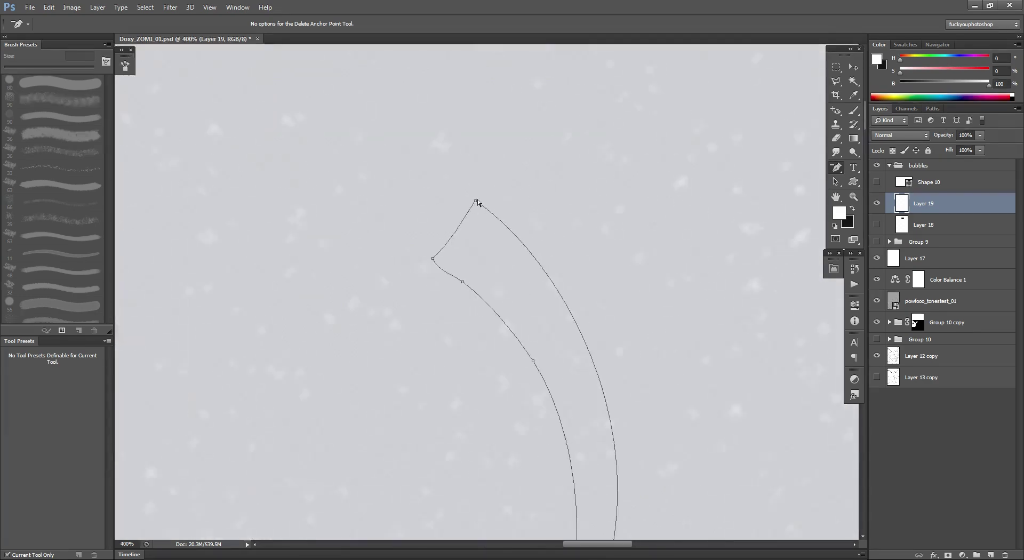
{"action": "left_click_drag", "start_coordinate": [476, 201], "coordinate": [540, 269]}
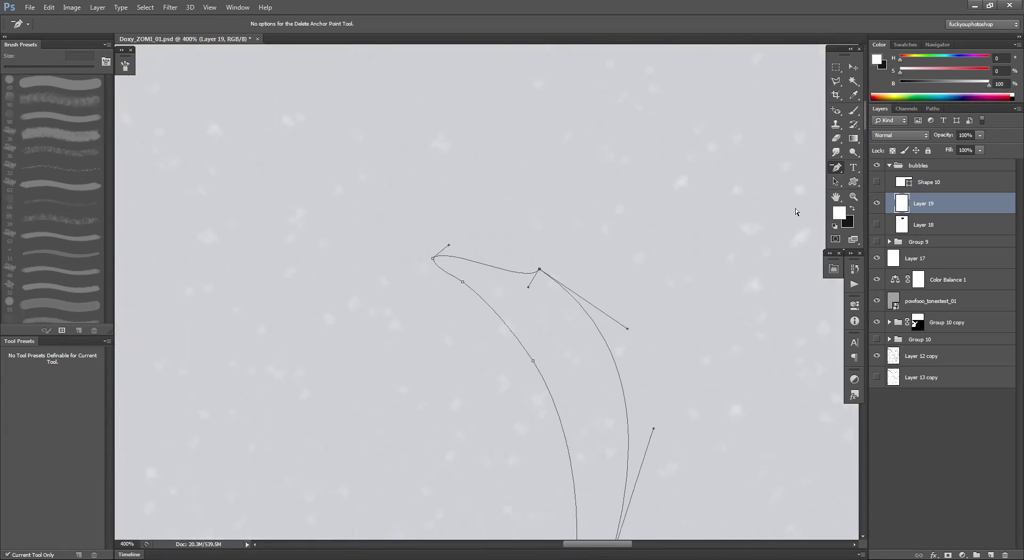
{"action": "key", "text": "ctrl+z"}
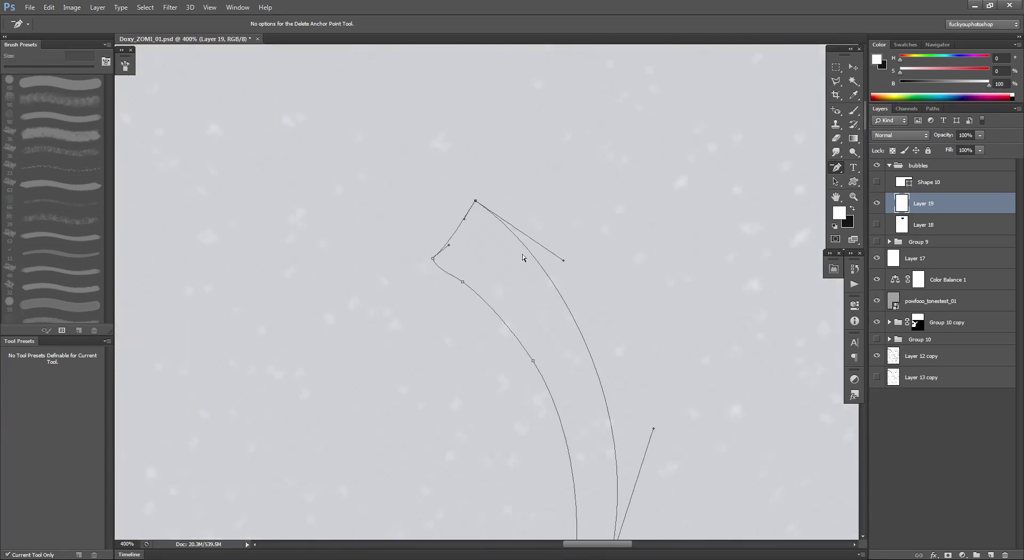
Add an anchor point on the tail's outer edge near the wide end, and pull the inner corner point outward beyond that end.
{"action": "right_click", "coordinate": [836, 169]}
{"action": "left_click", "coordinate": [880, 185]}
{"action": "left_click", "coordinate": [536, 261]}
{"action": "left_click", "coordinate": [434, 259]}
{"action": "left_click", "coordinate": [433, 258], "text": "alt"}
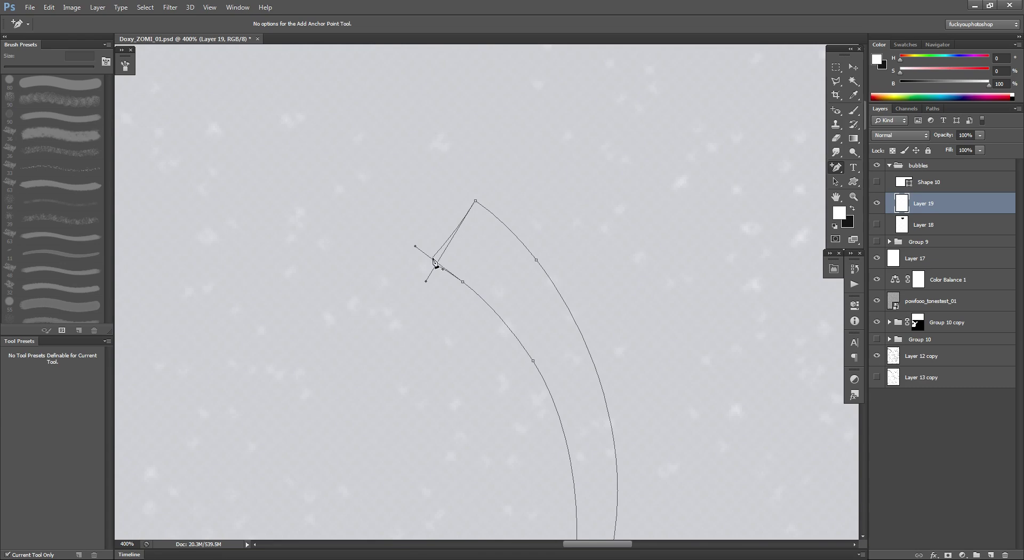
{"action": "left_click_drag", "start_coordinate": [434, 260], "coordinate": [377, 160]}
Convert the pulled-out end point to a sharp corner and the neighbouring outer corner to a smooth point with the Convert Point tool.
{"action": "right_click", "coordinate": [838, 168]}
{"action": "left_click", "coordinate": [880, 208]}
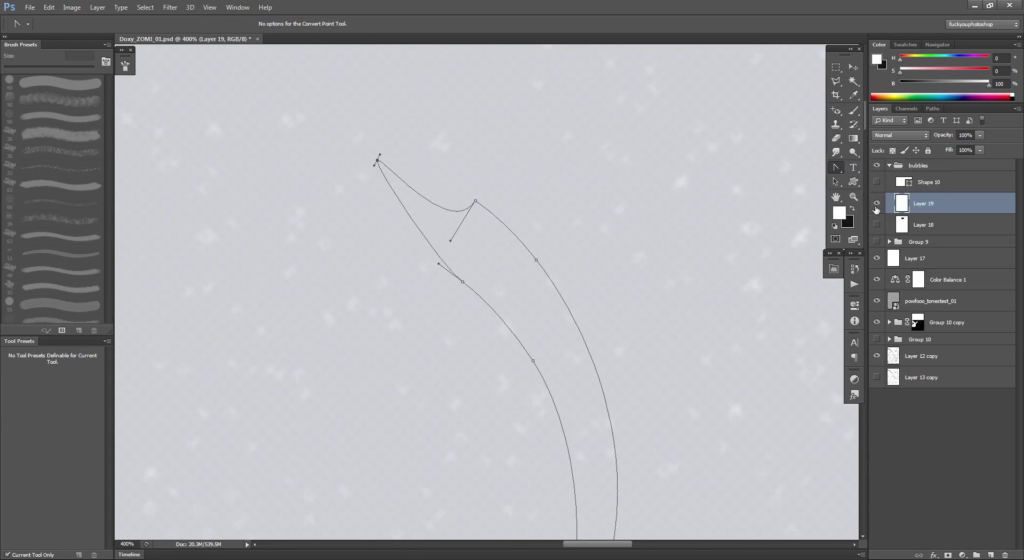
{"action": "left_click", "coordinate": [377, 160]}
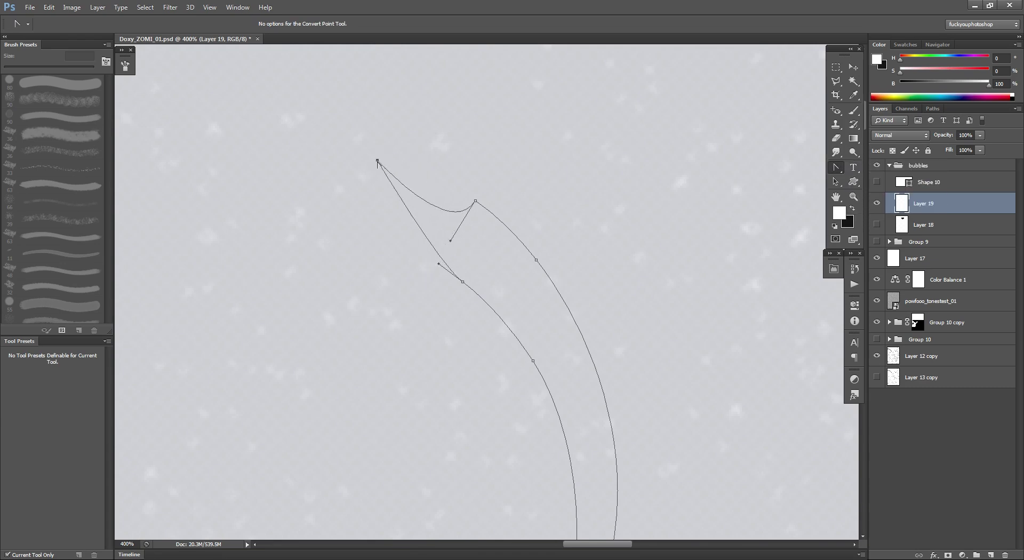
{"action": "left_click", "coordinate": [475, 201]}
{"action": "left_click", "coordinate": [475, 202]}
{"action": "left_click_drag", "start_coordinate": [475, 201], "coordinate": [516, 235]}
{"action": "left_click", "coordinate": [474, 202]}
{"action": "left_click_drag", "start_coordinate": [475, 202], "coordinate": [518, 230]}
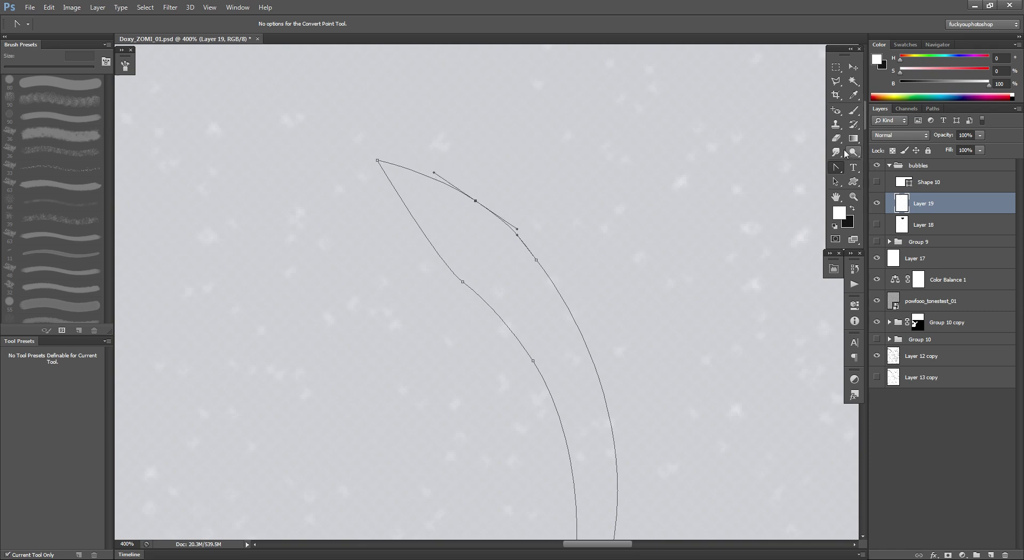
Reposition the outer and inner edge anchor points near the tail's upper end with the Direct Selection tool to even out the curve.
{"action": "left_click_drag", "start_coordinate": [837, 167], "coordinate": [867, 166]}
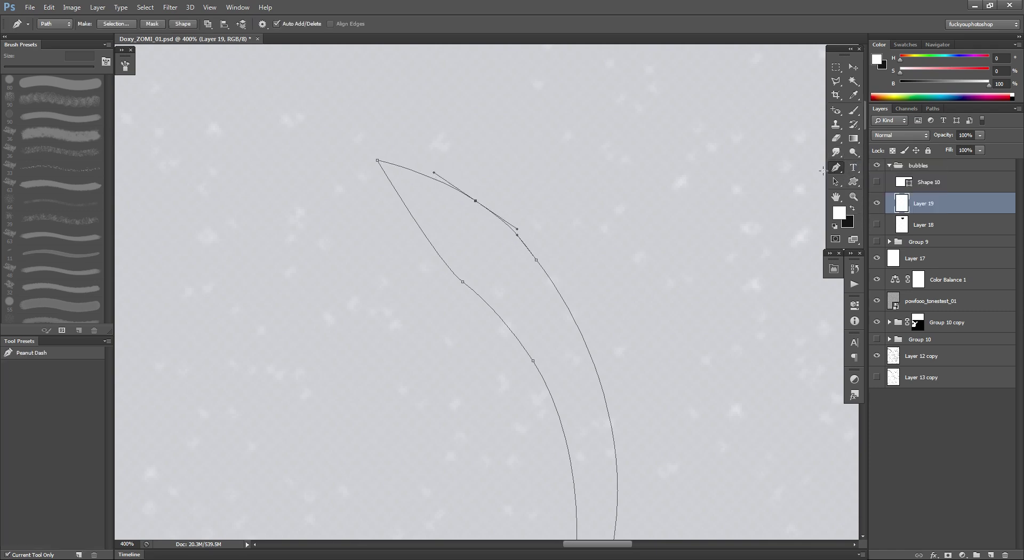
{"action": "left_click", "coordinate": [836, 182]}
{"action": "left_click_drag", "start_coordinate": [474, 202], "coordinate": [479, 203]}
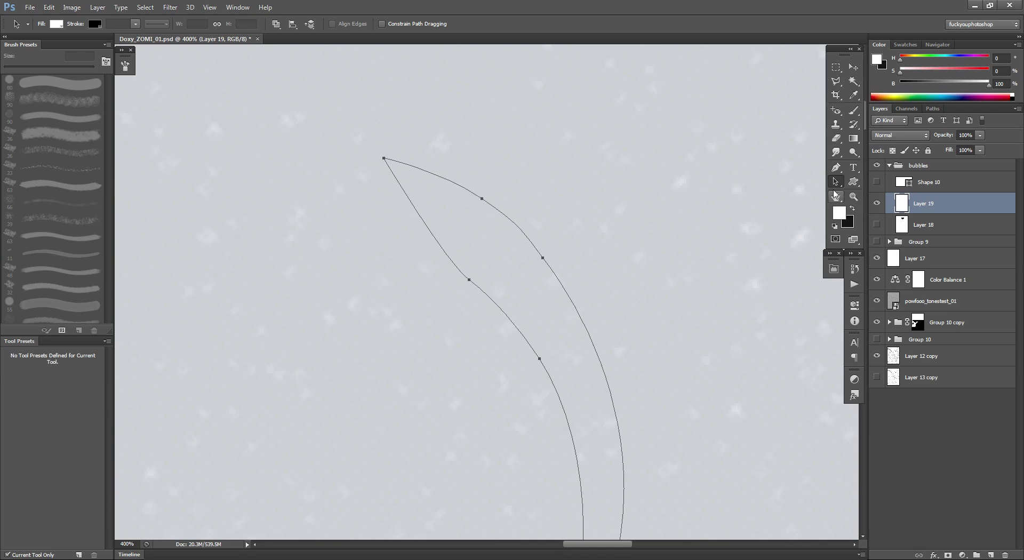
{"action": "key", "text": "shift+a"}
{"action": "left_click_drag", "start_coordinate": [462, 175], "coordinate": [496, 219]}
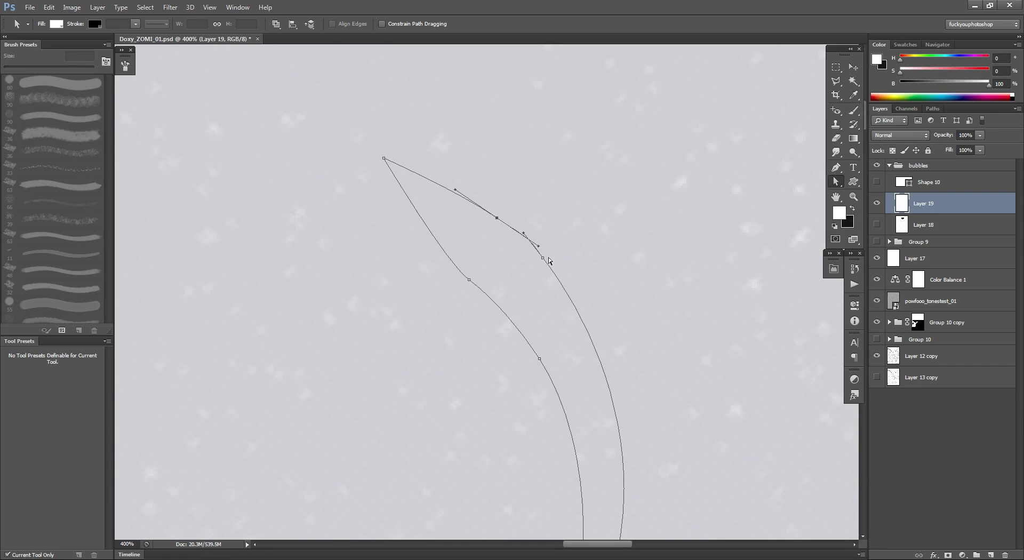
{"action": "left_click_drag", "start_coordinate": [543, 259], "coordinate": [568, 292]}
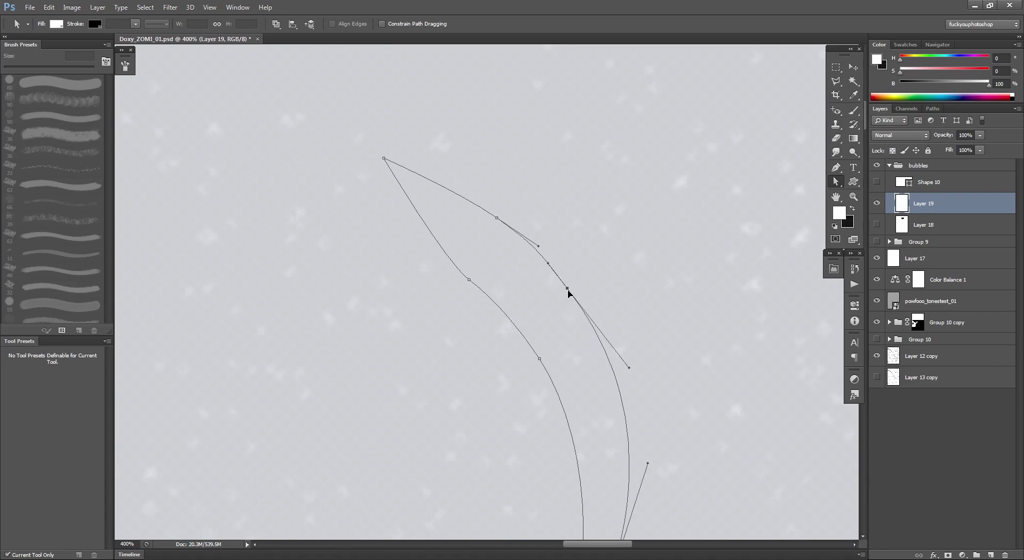
{"action": "left_click", "coordinate": [470, 280]}
{"action": "left_click_drag", "start_coordinate": [469, 280], "coordinate": [508, 304]}
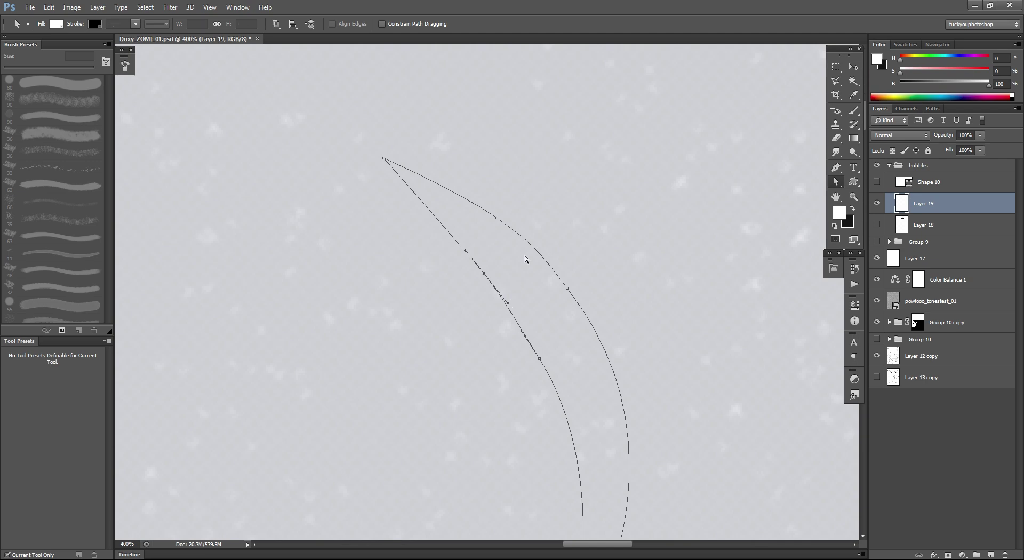
Fine-tune the two upper anchor points on the tail path's outer edge for a rounder curve.
{"action": "left_click", "coordinate": [538, 283], "text": "alt"}
{"action": "left_click", "coordinate": [538, 282], "text": "alt"}
{"action": "left_click_drag", "start_coordinate": [584, 320], "coordinate": [578, 236]}
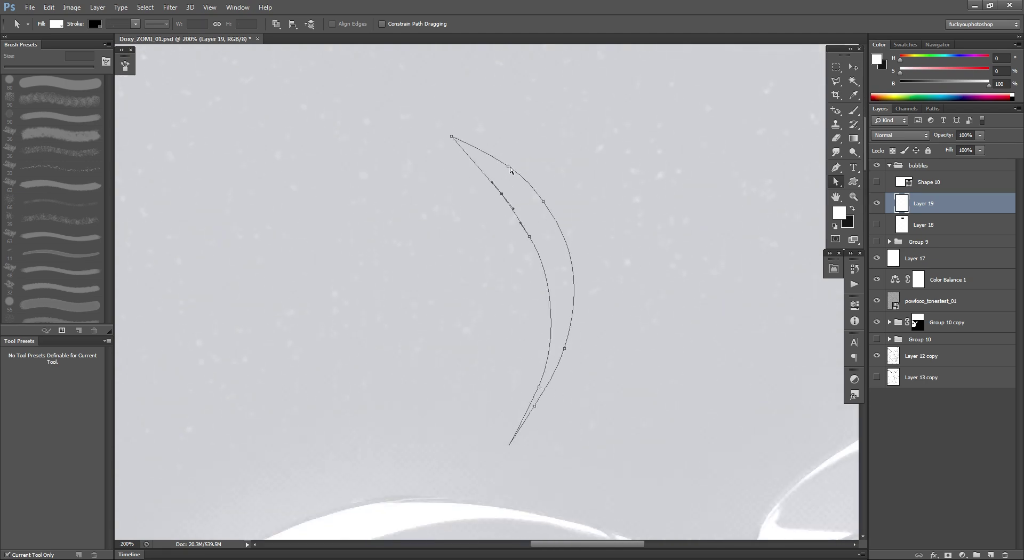
{"action": "left_click_drag", "start_coordinate": [509, 166], "coordinate": [507, 172]}
{"action": "left_click_drag", "start_coordinate": [544, 202], "coordinate": [545, 211]}
{"action": "left_click", "coordinate": [507, 173]}
Move the upper inner-edge anchor point down next to its neighbour, and undo the accidental shift of the whole path.
{"action": "left_click_drag", "start_coordinate": [529, 188], "coordinate": [511, 207]}
{"action": "left_click", "coordinate": [502, 195]}
{"action": "left_click_drag", "start_coordinate": [486, 172], "coordinate": [541, 254]}
{"action": "left_click", "coordinate": [528, 237]}
{"action": "left_click", "coordinate": [529, 238]}
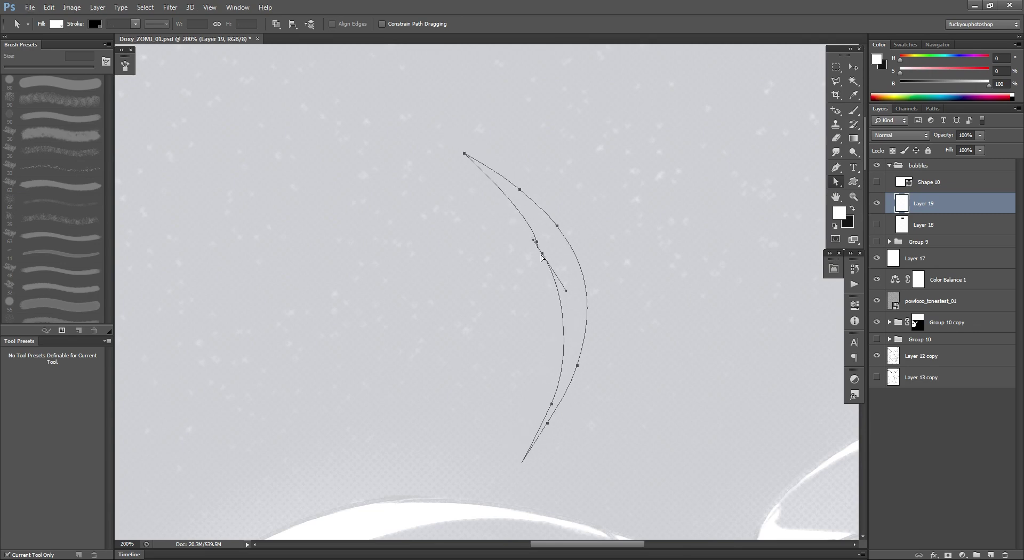
{"action": "key", "text": "ctrl+z"}
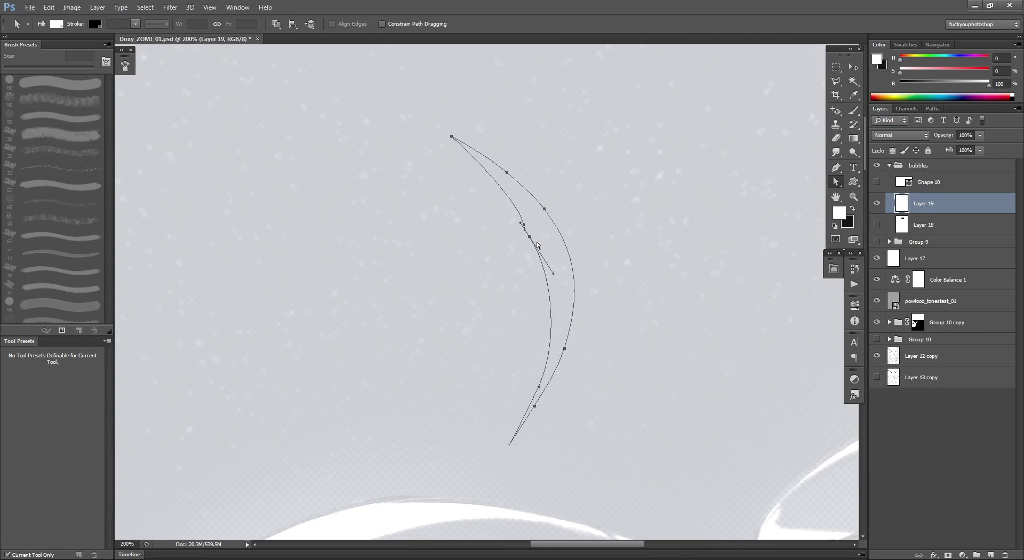
Delete the two surplus anchor points on the upper part of the tail's inner edge with the Delete Anchor Point tool.
{"action": "right_click", "coordinate": [836, 182]}
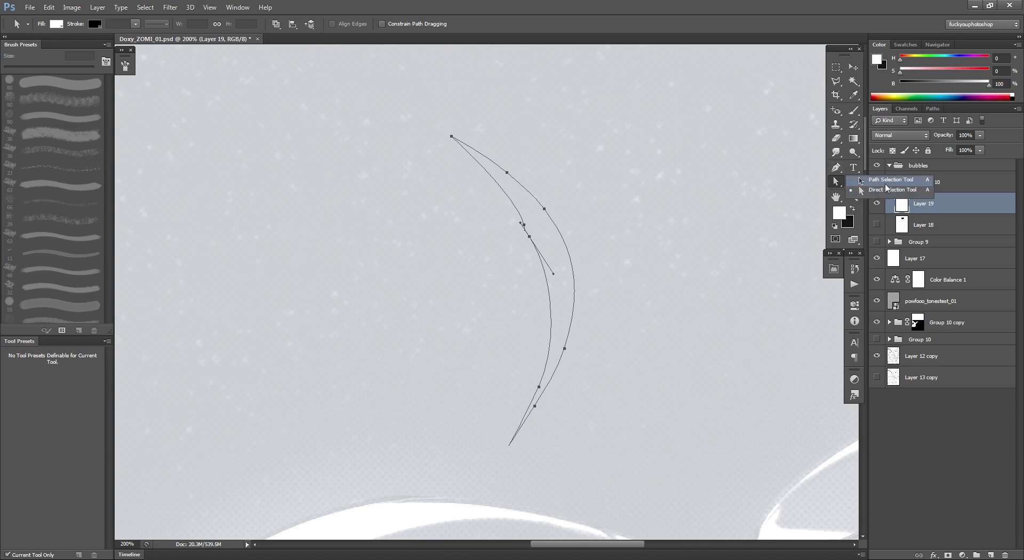
{"action": "left_click", "coordinate": [836, 170]}
{"action": "right_click", "coordinate": [836, 168]}
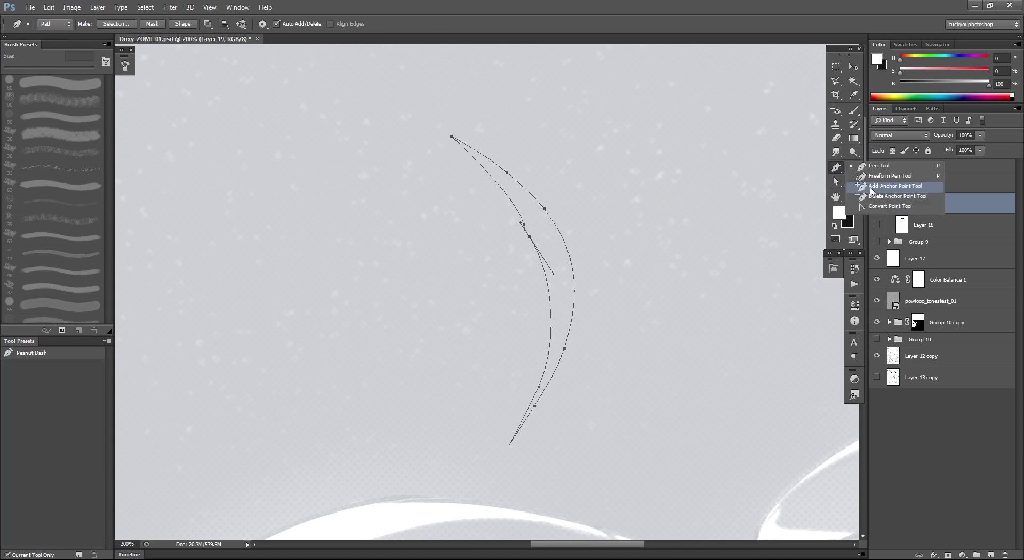
{"action": "left_click", "coordinate": [886, 196]}
{"action": "left_click", "coordinate": [525, 230]}
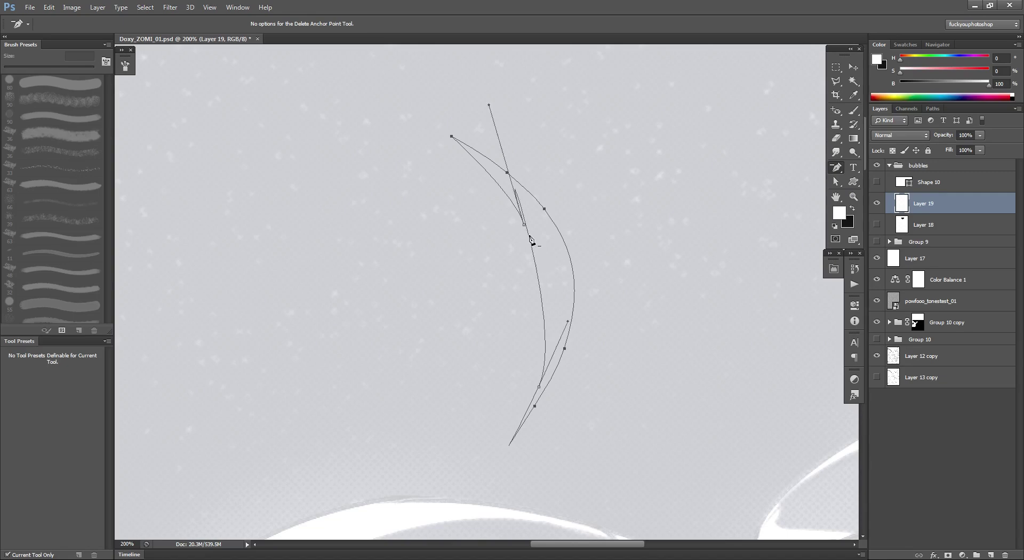
{"action": "left_click_drag", "start_coordinate": [488, 103], "coordinate": [531, 254]}
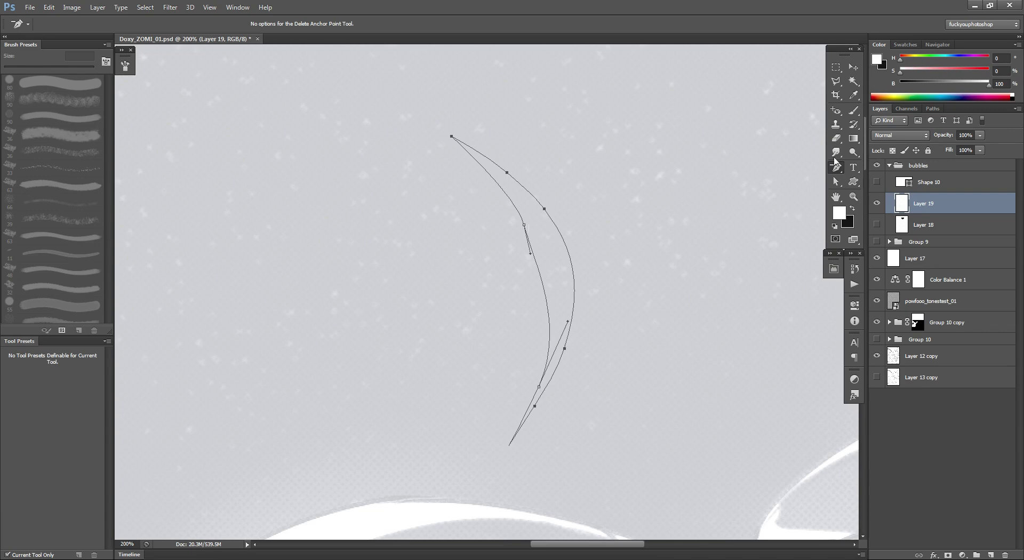
{"action": "mouse_move", "coordinate": [531, 257]}
{"action": "left_mouse_down"}
{"action": "mouse_move", "coordinate": [496, 258]}
{"action": "mouse_move", "coordinate": [536, 258]}
{"action": "mouse_move", "coordinate": [531, 241]}
{"action": "left_mouse_up"}
{"action": "left_click", "coordinate": [525, 226]}
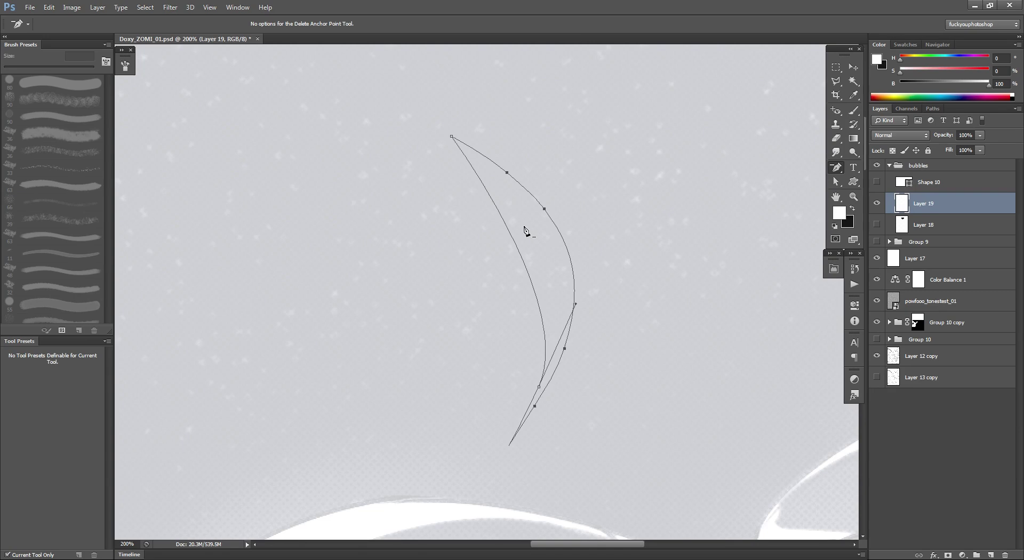
Add one anchor point midway along the tail's inner edge and move it toward the outer edge to slim the curve.
{"action": "left_click_drag", "start_coordinate": [508, 226], "coordinate": [527, 241]}
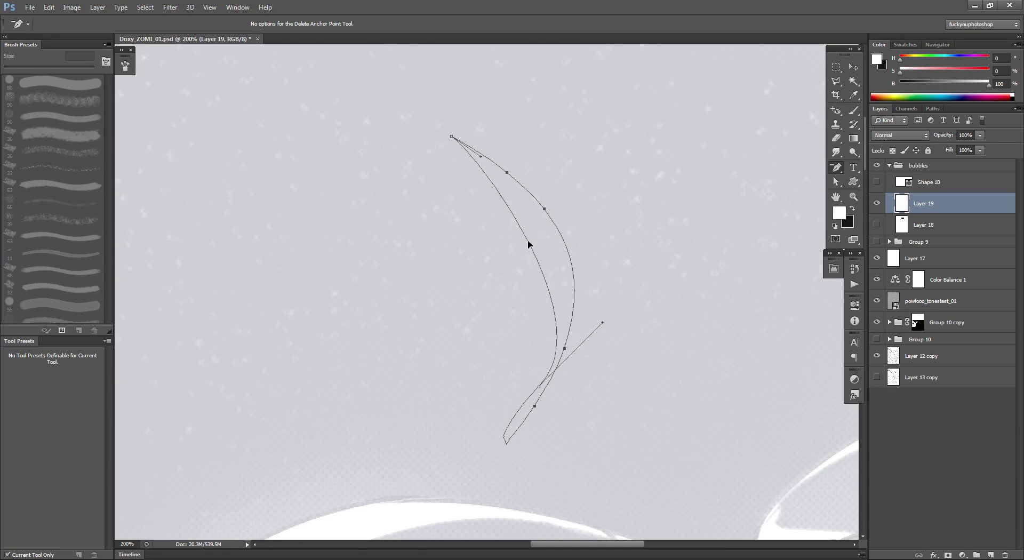
{"action": "key", "text": "ctrl+z"}
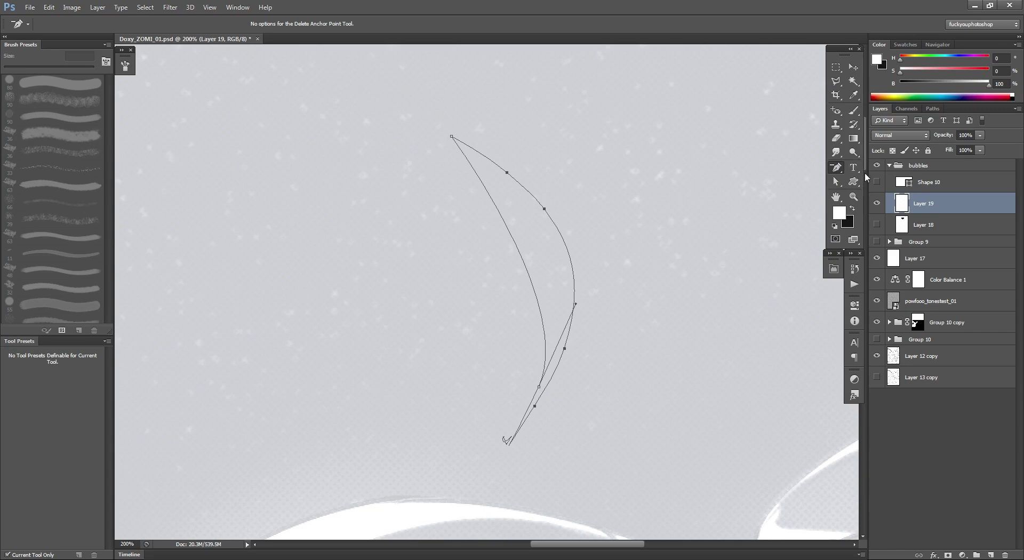
{"action": "right_click", "coordinate": [836, 168]}
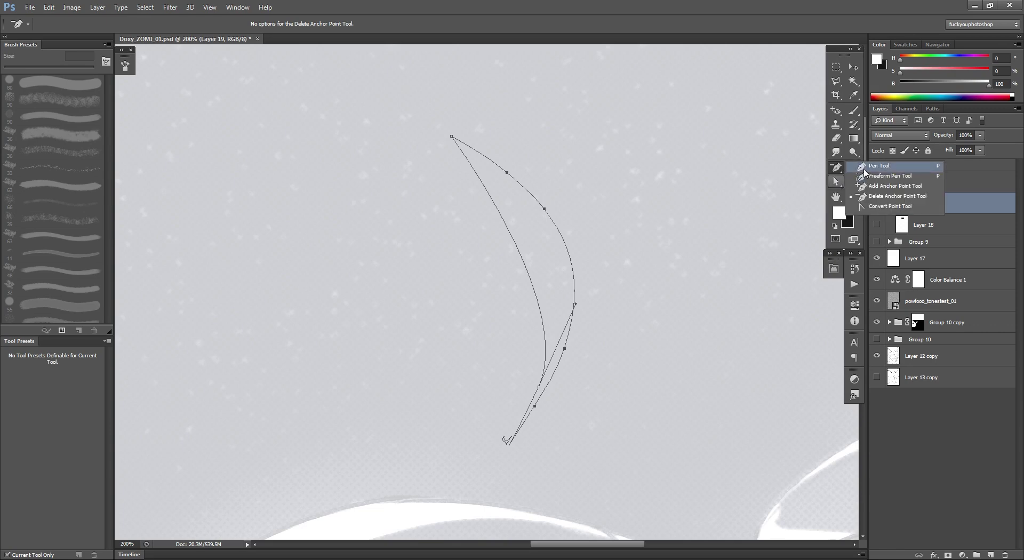
{"action": "left_click", "coordinate": [868, 186]}
{"action": "left_click", "coordinate": [517, 247]}
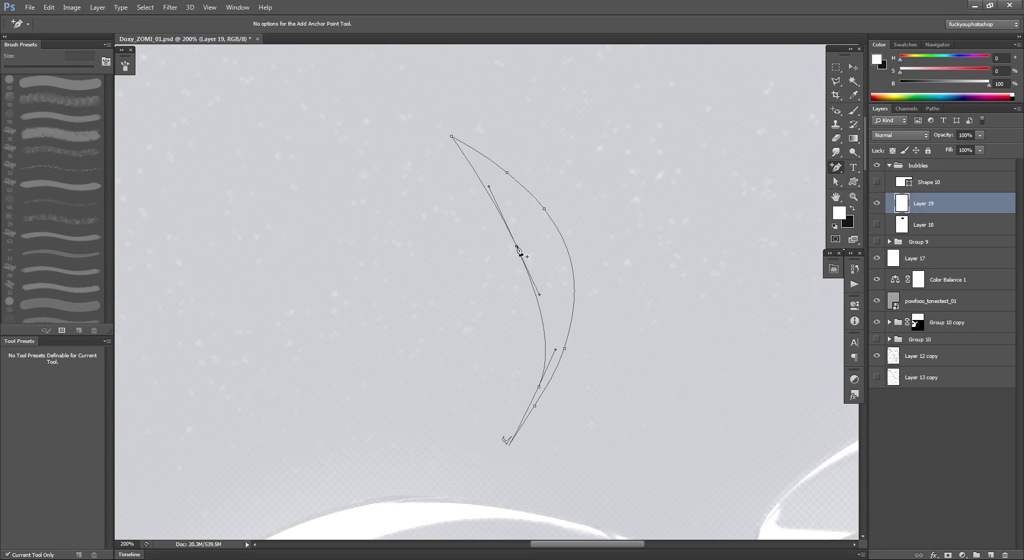
{"action": "left_click", "coordinate": [836, 182]}
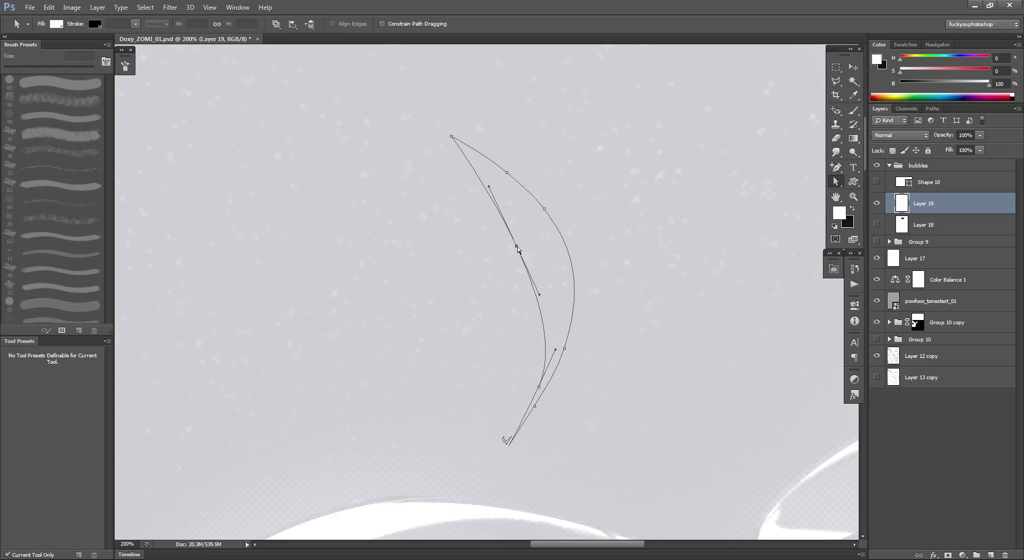
{"action": "left_click_drag", "start_coordinate": [517, 247], "coordinate": [535, 240]}
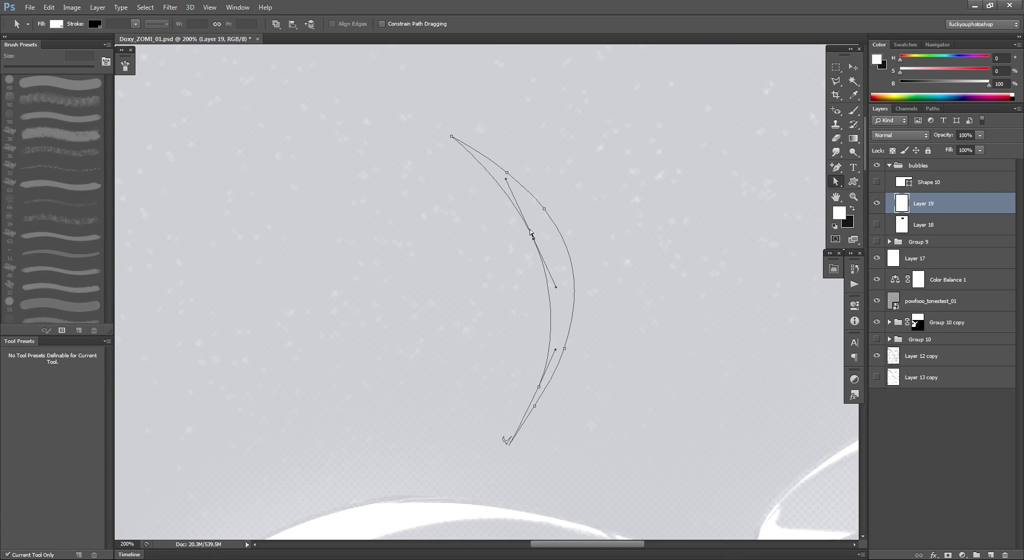
Select the entire finished tail path so that all of its anchor points are active.
{"action": "left_click_drag", "start_coordinate": [559, 387], "coordinate": [536, 292]}
{"action": "left_click", "coordinate": [502, 348], "text": "ctrl"}
{"action": "left_click", "coordinate": [503, 325], "text": "ctrl+alt"}
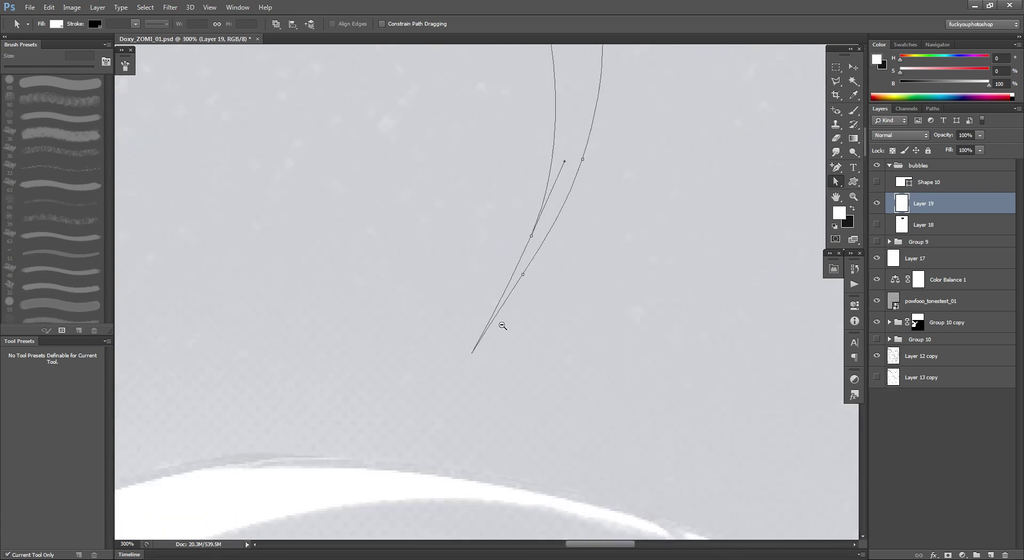
{"action": "left_click", "coordinate": [503, 325], "text": "ctrl+alt"}
{"action": "left_click_drag", "start_coordinate": [483, 173], "coordinate": [484, 356]}
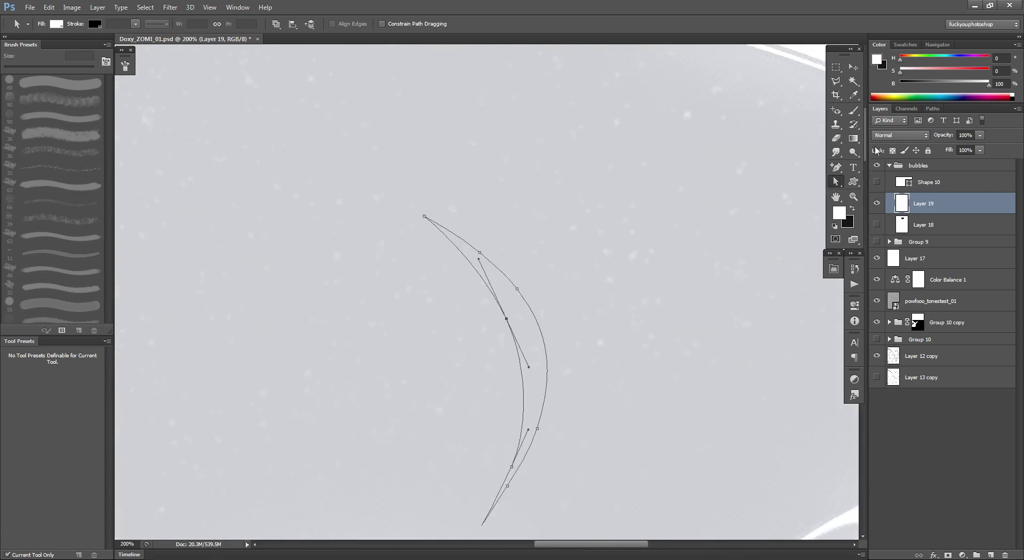
{"action": "right_click", "coordinate": [836, 183]}
{"action": "left_click", "coordinate": [877, 189]}
{"action": "scroll", "coordinate": [610, 164], "scroll_direction": "down", "scroll_amount": 3}
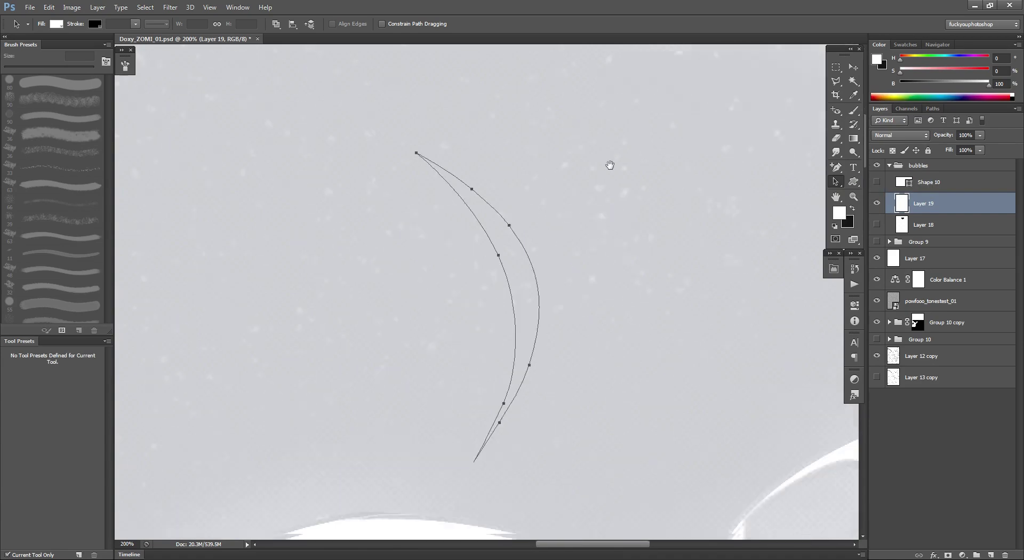
{"action": "left_click_drag", "start_coordinate": [631, 109], "coordinate": [456, 520]}
{"action": "left_click_drag", "start_coordinate": [512, 273], "coordinate": [513, 235]}
Define the selected curved tail path as a new custom shape and replace its default name with a descriptive one.
{"action": "left_click", "coordinate": [55, 6]}
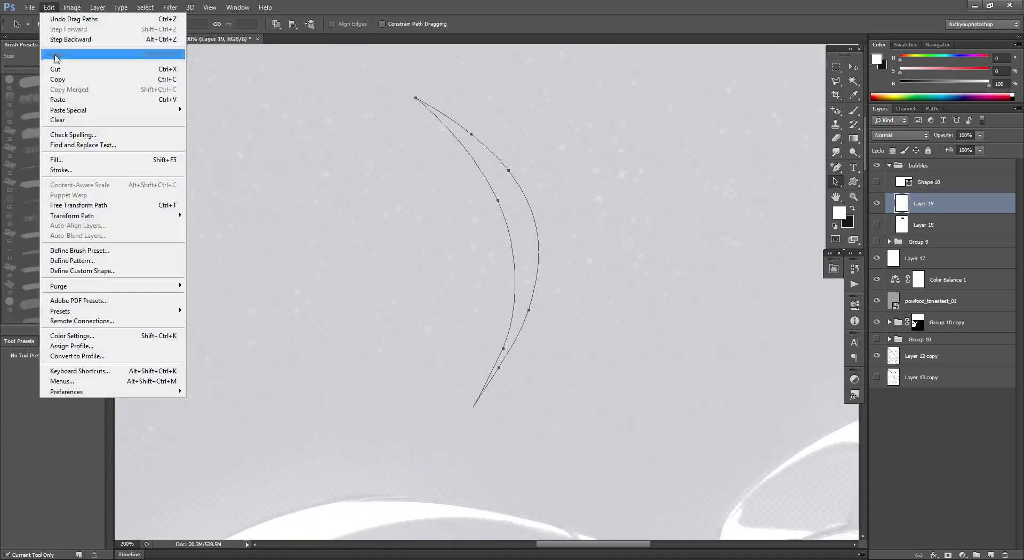
{"action": "mouse_move", "coordinate": [78, 314]}
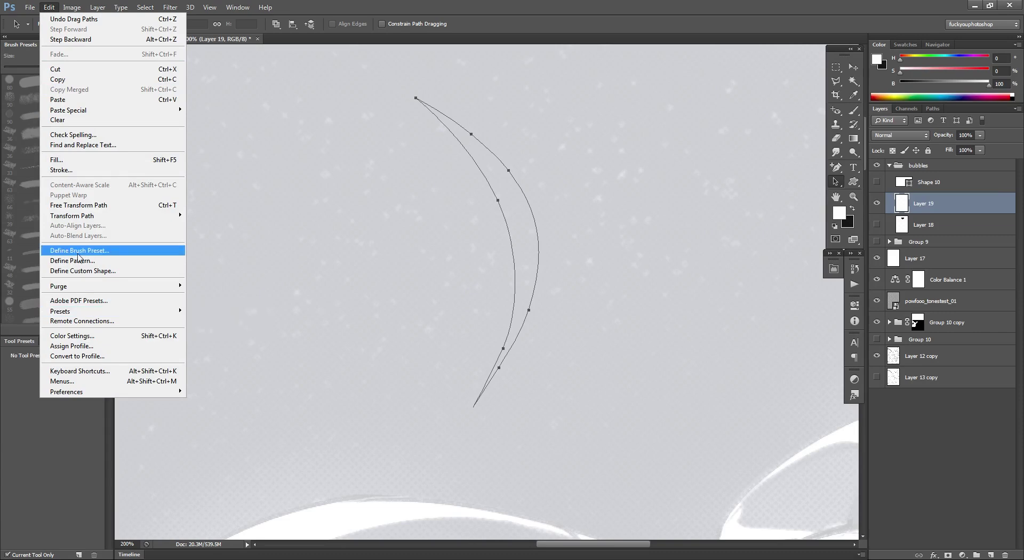
{"action": "left_click", "coordinate": [80, 271]}
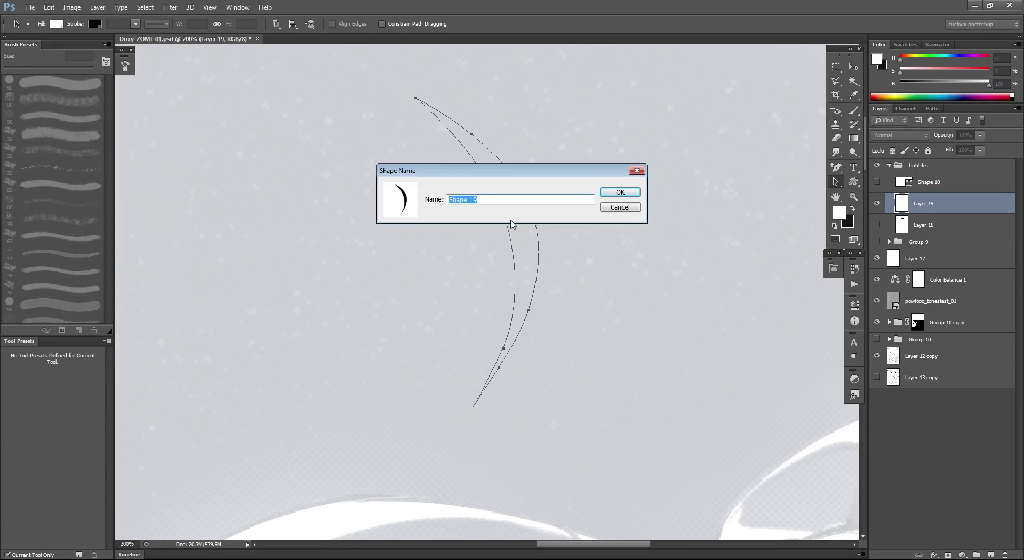
{"action": "type", "text": "b"}
{"action": "key", "text": "BackSpace"}
{"action": "key", "text": "BackSpace"}
{"action": "key", "text": "BackSpace"}
{"action": "type", "text": "ta"}
{"action": "key", "text": "Return"}
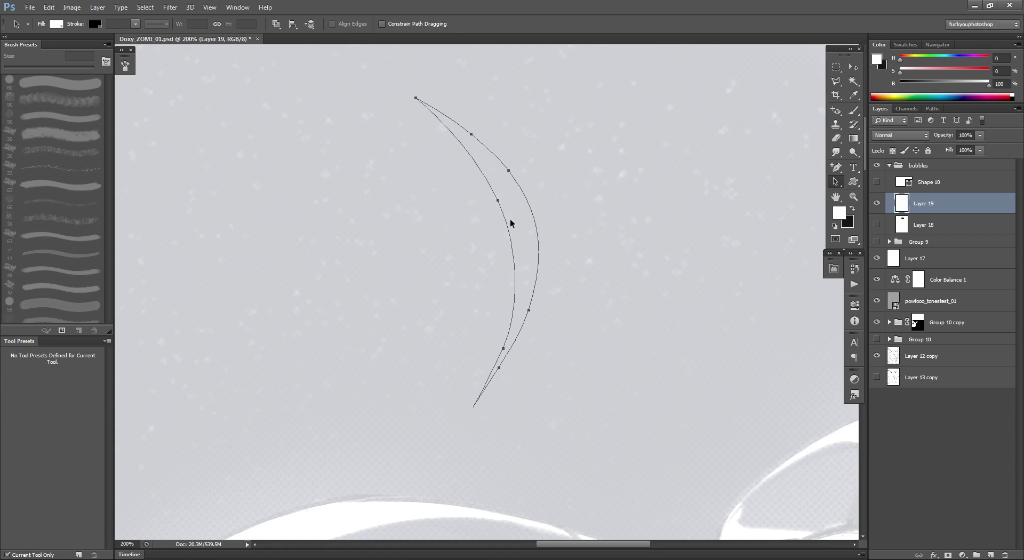
Draw a tall, narrow rectangular marquee selection beside the curved tail path, about as long as the tail.
{"action": "scroll", "coordinate": [602, 234], "scroll_direction": "down", "scroll_amount": 1}
{"action": "left_click", "coordinate": [835, 66]}
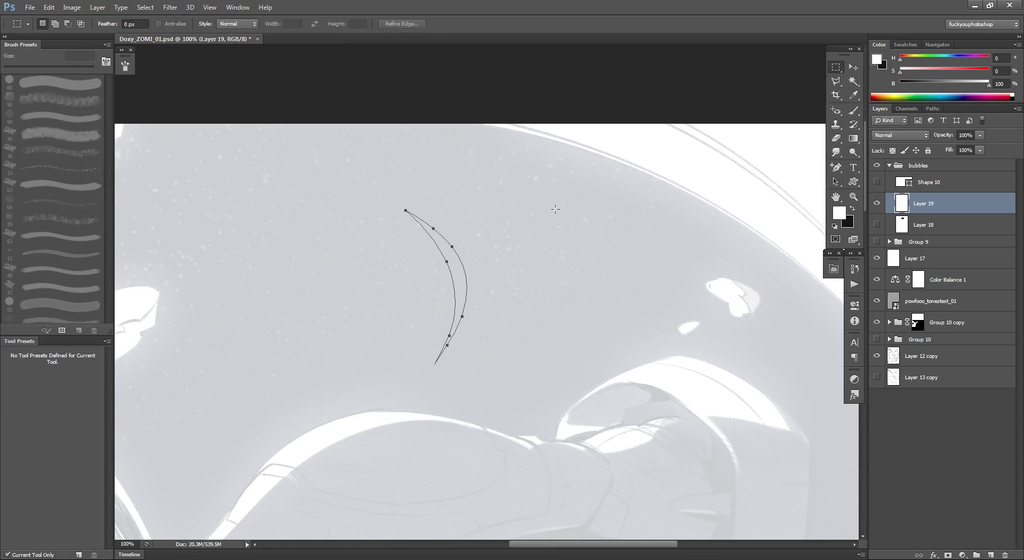
{"action": "left_click_drag", "start_coordinate": [853, 139], "coordinate": [912, 163]}
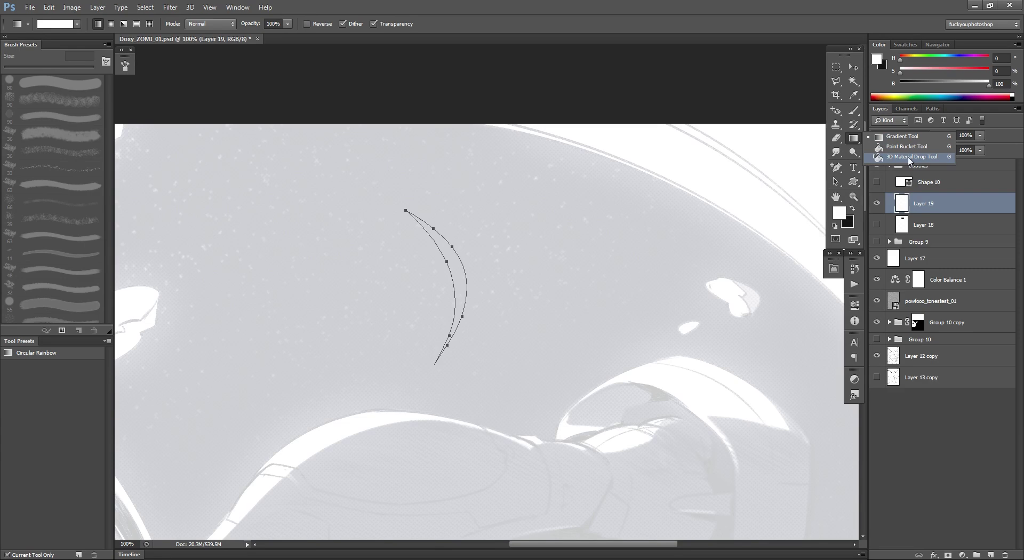
{"action": "left_click", "coordinate": [836, 67]}
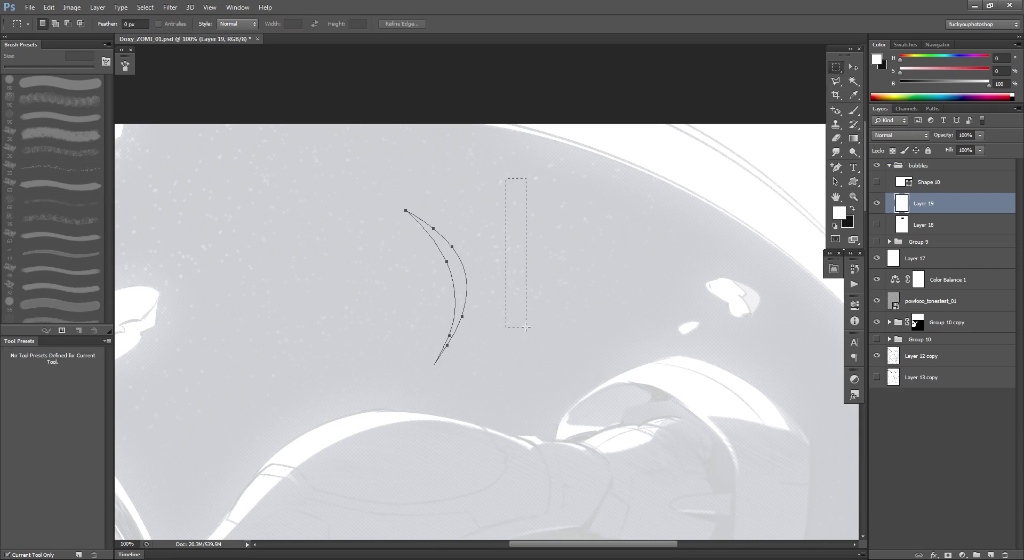
{"action": "left_click_drag", "start_coordinate": [527, 328], "coordinate": [515, 364]}
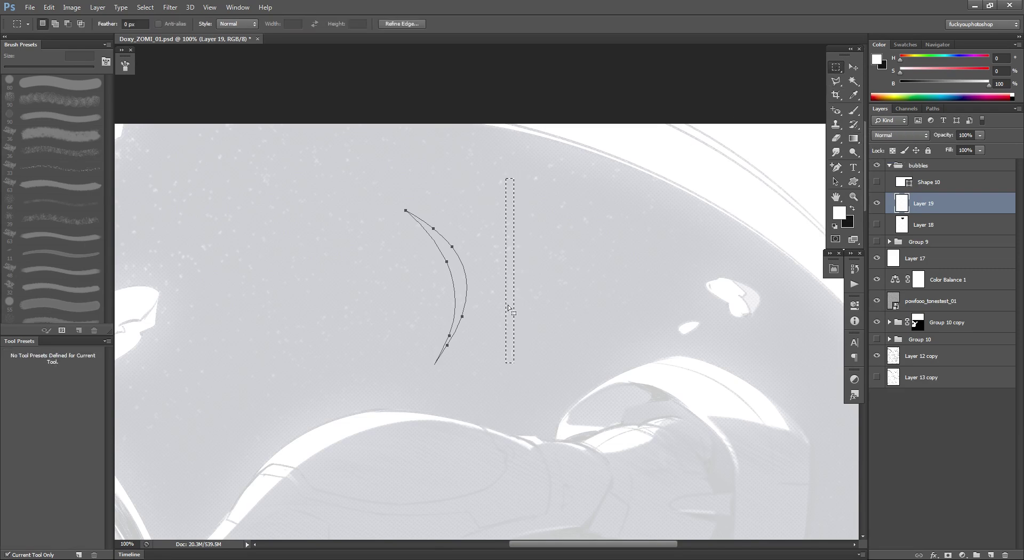
Transform the strip selection with a custom warp and adjust the curve handles along its upper end.
{"action": "right_click", "coordinate": [511, 269]}
{"action": "left_click", "coordinate": [523, 233]}
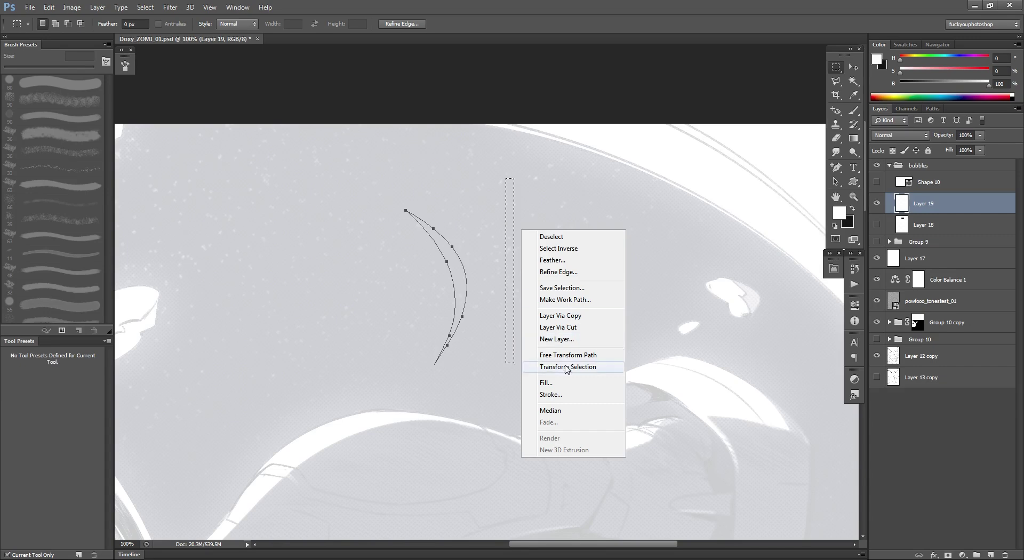
{"action": "left_click", "coordinate": [567, 367]}
{"action": "left_click", "coordinate": [504, 269], "text": "ctrl"}
{"action": "left_click", "coordinate": [492, 252], "text": "ctrl"}
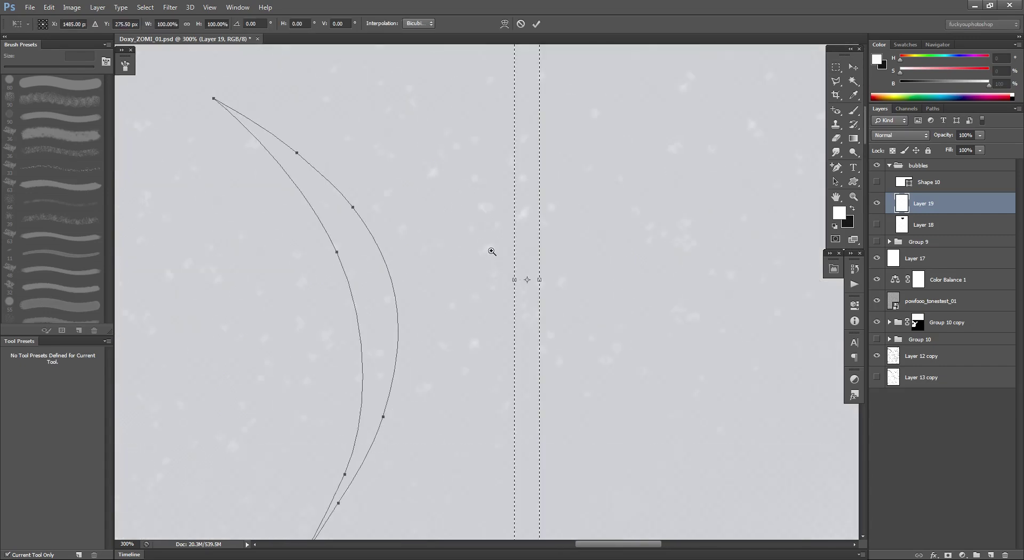
{"action": "left_click", "coordinate": [505, 24]}
{"action": "mouse_move", "coordinate": [525, 245]}
{"action": "left_mouse_down"}
{"action": "mouse_move", "coordinate": [569, 248]}
{"action": "mouse_move", "coordinate": [511, 251]}
{"action": "mouse_move", "coordinate": [533, 250]}
{"action": "mouse_move", "coordinate": [521, 254]}
{"action": "mouse_move", "coordinate": [539, 256]}
{"action": "mouse_move", "coordinate": [521, 261]}
{"action": "mouse_move", "coordinate": [532, 262]}
{"action": "left_mouse_up"}
{"action": "scroll", "coordinate": [532, 262], "scroll_direction": "down", "scroll_amount": 2}
{"action": "scroll", "coordinate": [532, 263], "scroll_direction": "up", "scroll_amount": 11}
{"action": "left_click", "coordinate": [532, 263], "text": "ctrl+alt"}
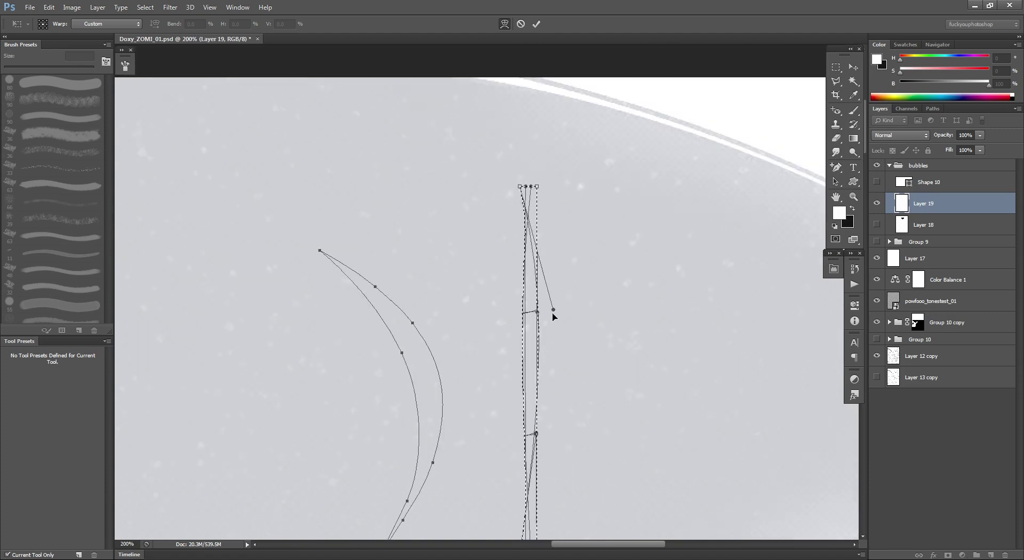
{"action": "left_click_drag", "start_coordinate": [553, 310], "coordinate": [538, 312]}
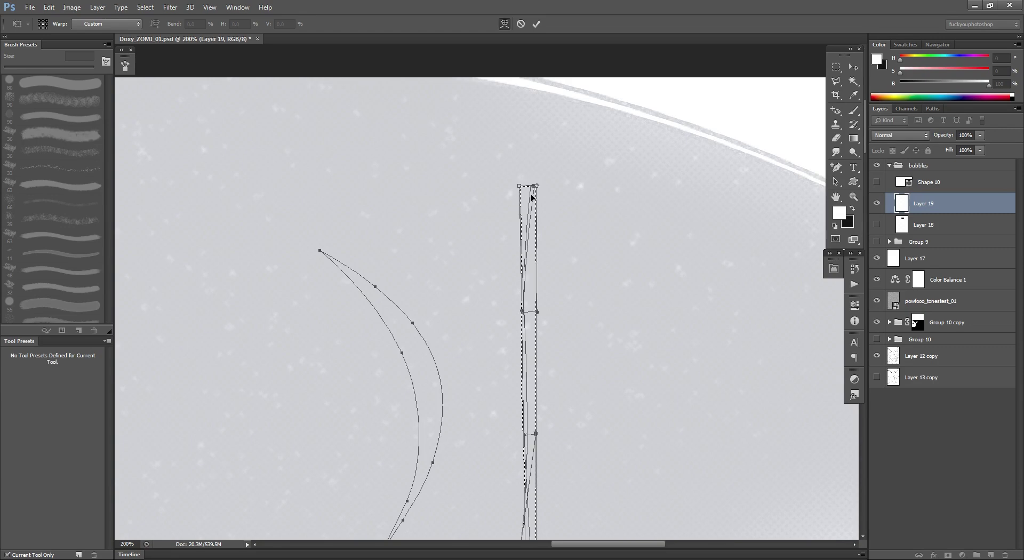
{"action": "left_click_drag", "start_coordinate": [531, 191], "coordinate": [527, 191]}
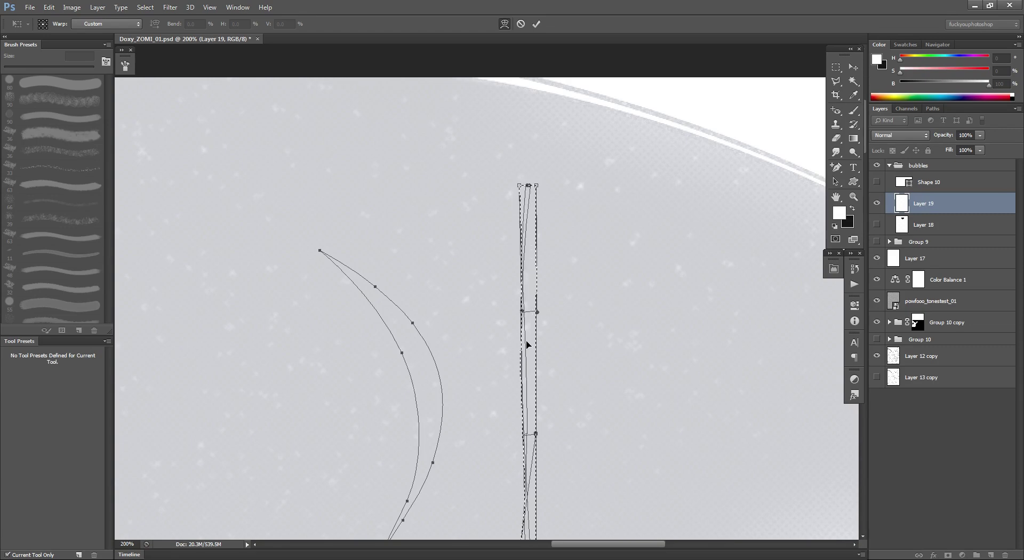
Pull the strip's lower left corner inward to taper it to a narrow bottom end, and apply the warp.
{"action": "left_click_drag", "start_coordinate": [534, 351], "coordinate": [541, 162]}
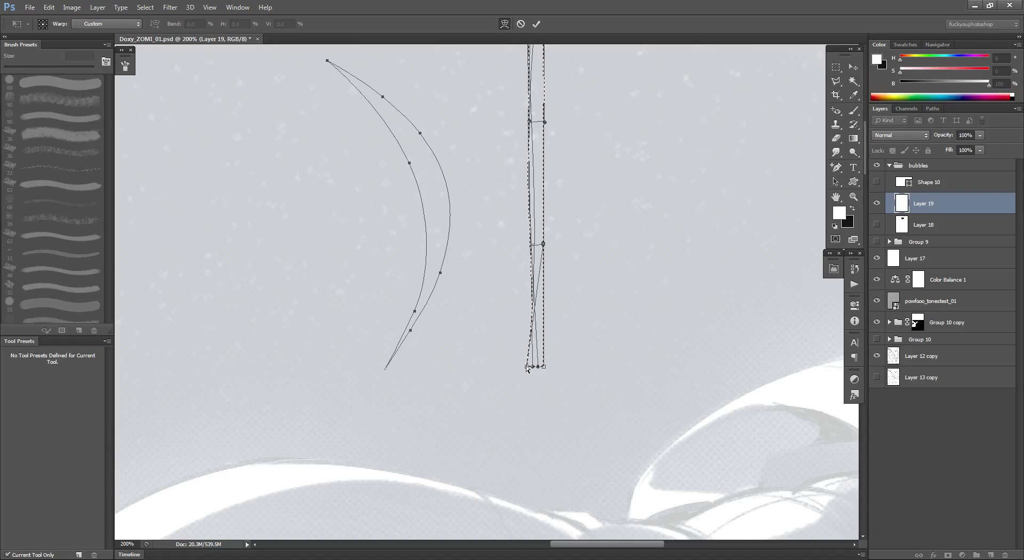
{"action": "left_click_drag", "start_coordinate": [528, 367], "coordinate": [540, 367]}
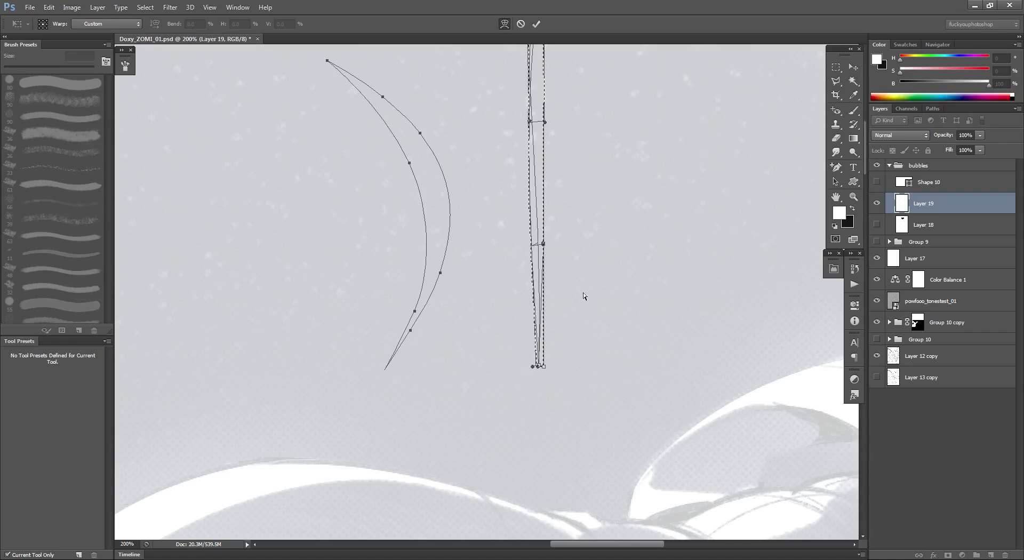
{"action": "left_click_drag", "start_coordinate": [565, 240], "coordinate": [567, 343]}
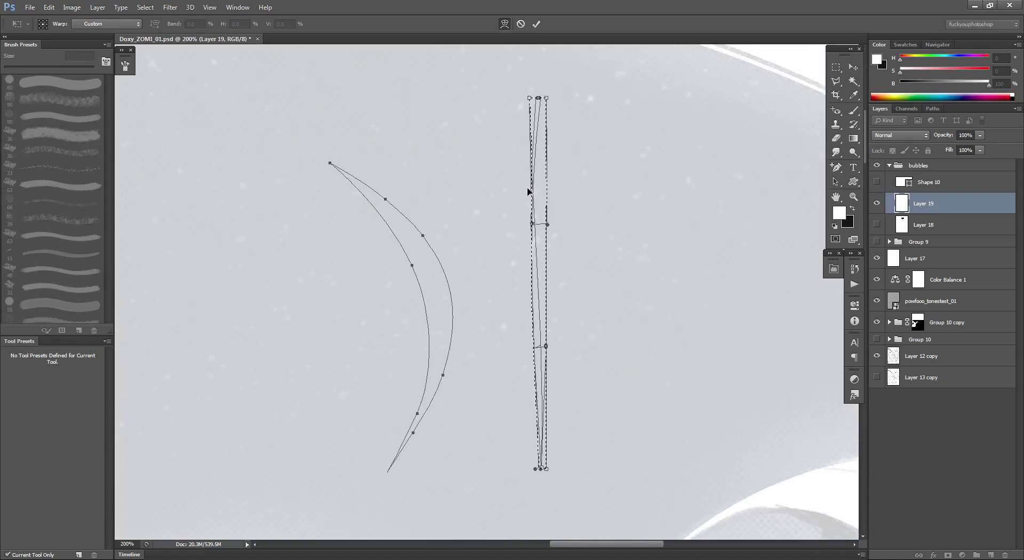
{"action": "key", "text": "Return"}
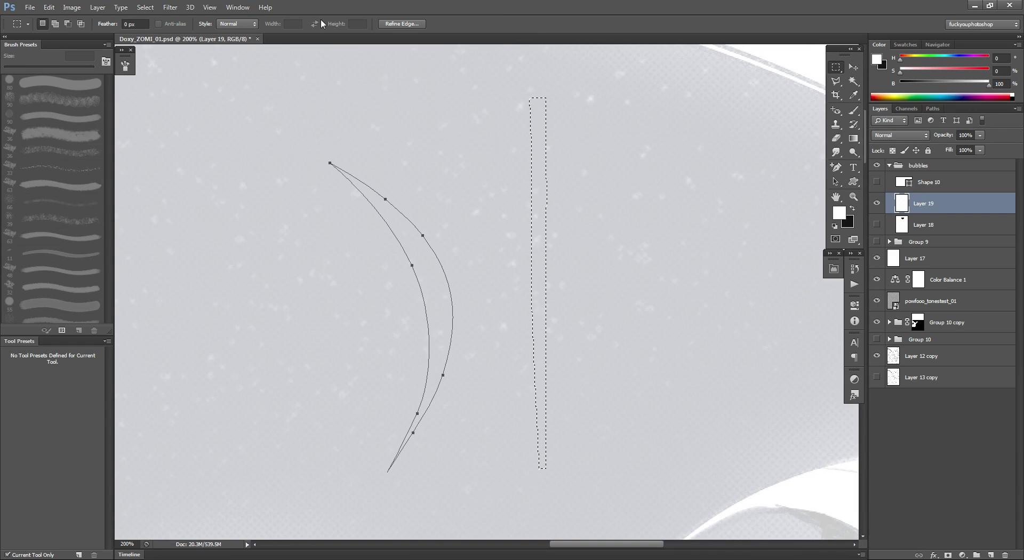
Transform the tapered strip selection again with the Flag warp preset and set its bend to -99.4%.
{"action": "right_click", "coordinate": [539, 147]}
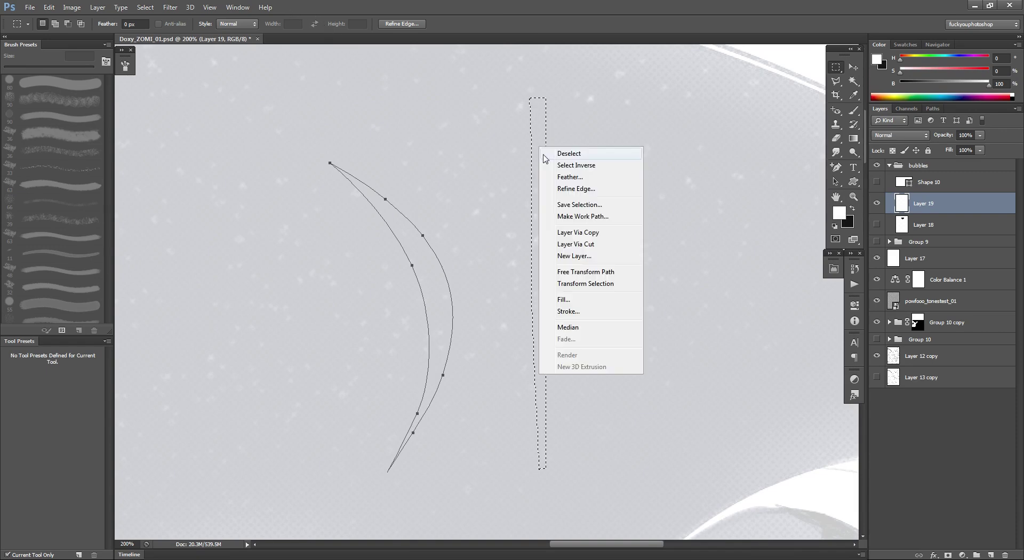
{"action": "left_click", "coordinate": [582, 284]}
{"action": "left_click", "coordinate": [504, 23]}
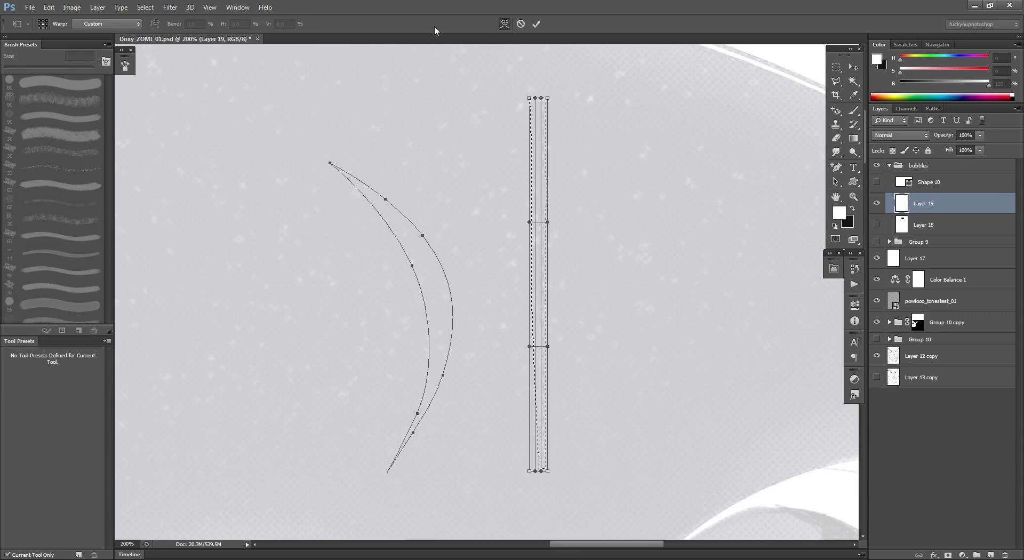
{"action": "left_click", "coordinate": [136, 24]}
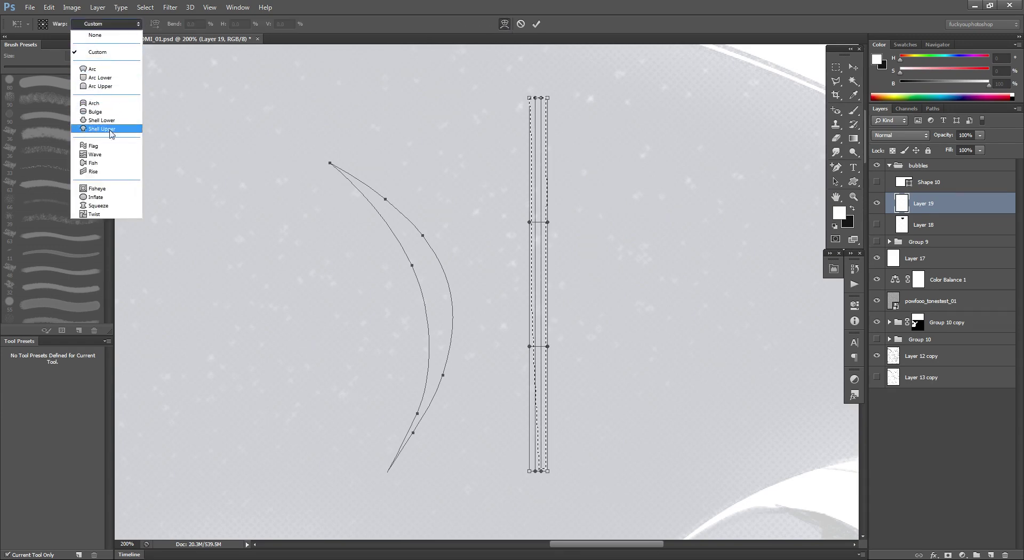
{"action": "left_click", "coordinate": [95, 145]}
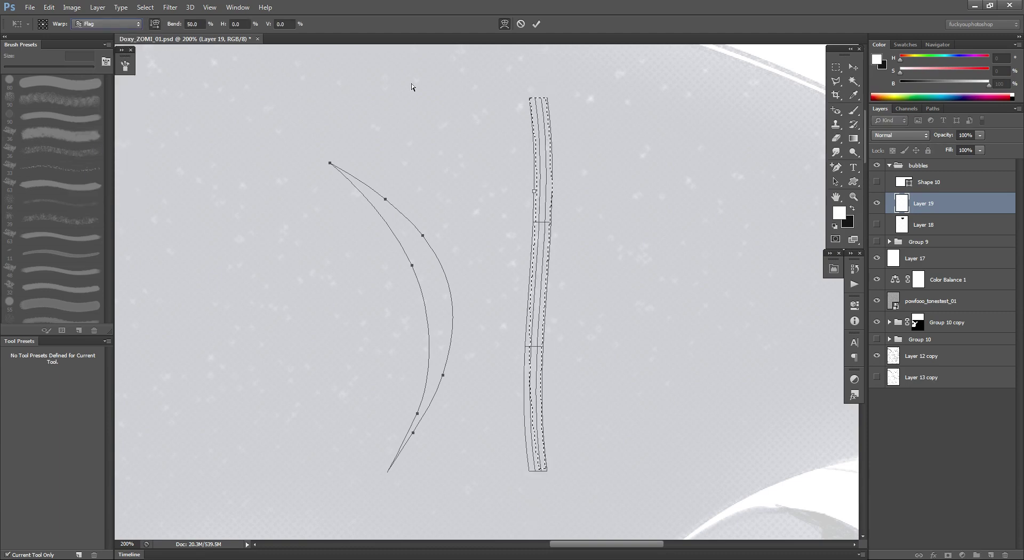
{"action": "left_click_drag", "start_coordinate": [168, 24], "coordinate": [224, 31]}
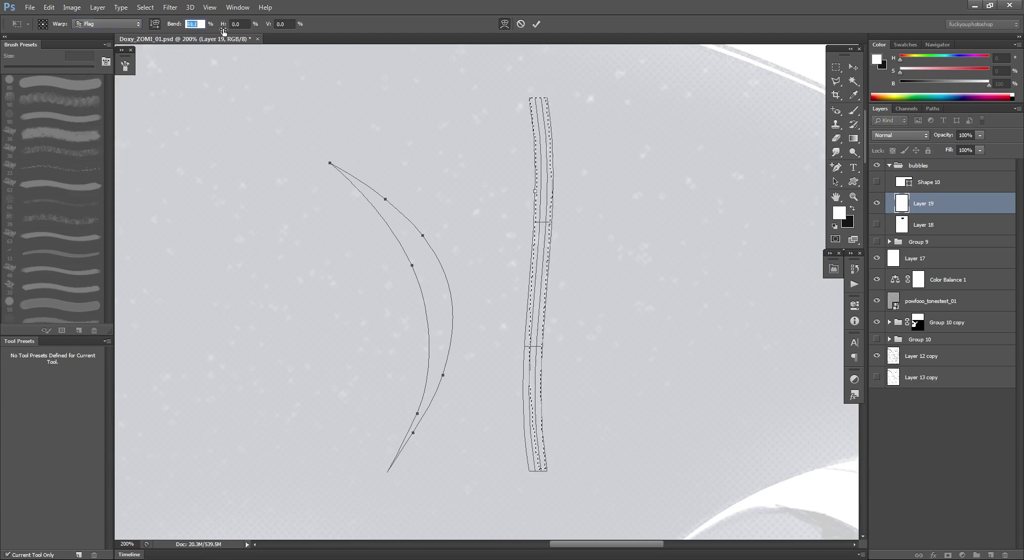
{"action": "left_click_drag", "start_coordinate": [527, 50], "coordinate": [2, 98]}
Try the Rise warp preset on the strip selection with a bend of -47.1%.
{"action": "left_click", "coordinate": [118, 27]}
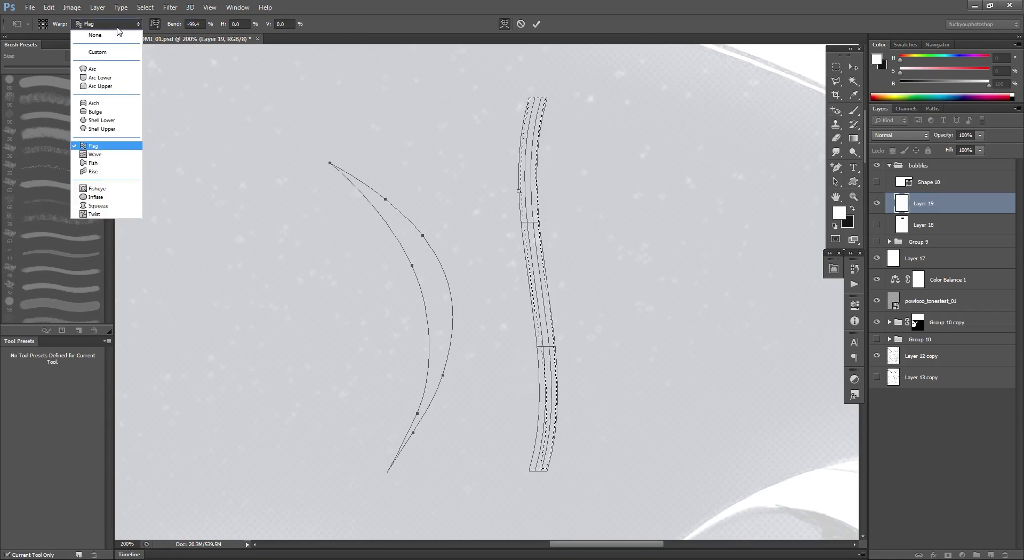
{"action": "left_click", "coordinate": [101, 172]}
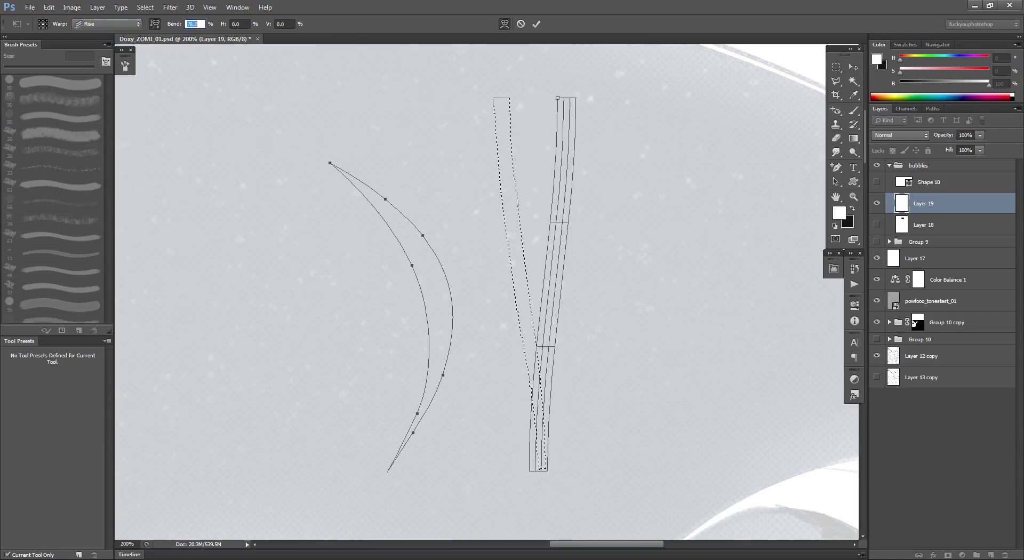
{"action": "left_click", "coordinate": [90, 27]}
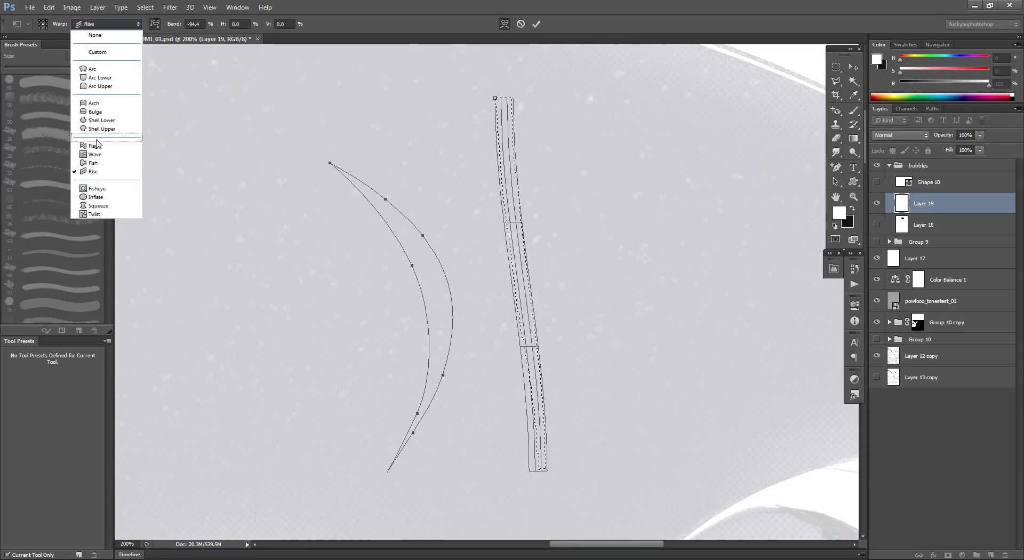
{"action": "left_click", "coordinate": [121, 95]}
{"action": "left_click_drag", "start_coordinate": [173, 25], "coordinate": [431, 58]}
Switch the strip selection's warp back to Flag, set the bend to 100%, and apply the transformation.
{"action": "left_click", "coordinate": [104, 24]}
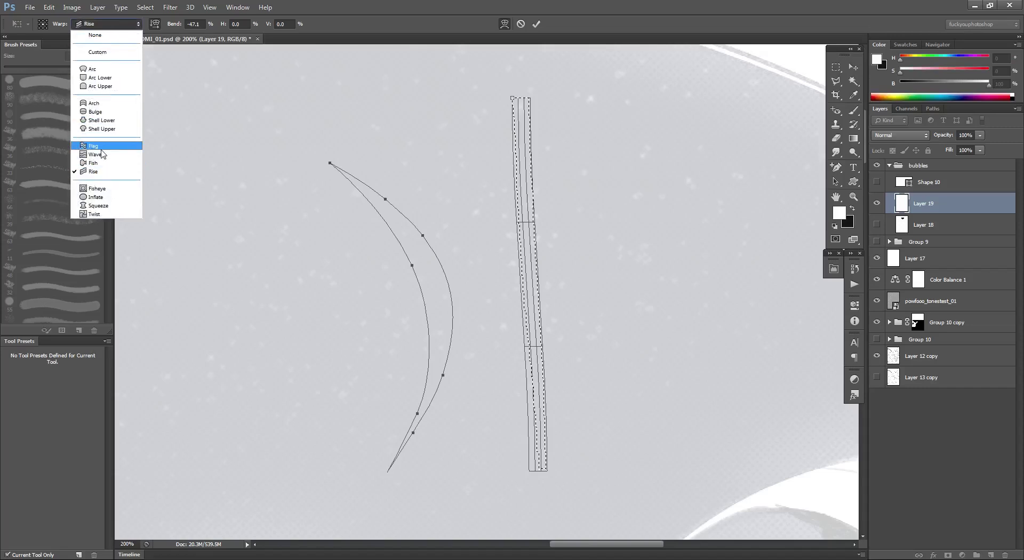
{"action": "left_click", "coordinate": [95, 145]}
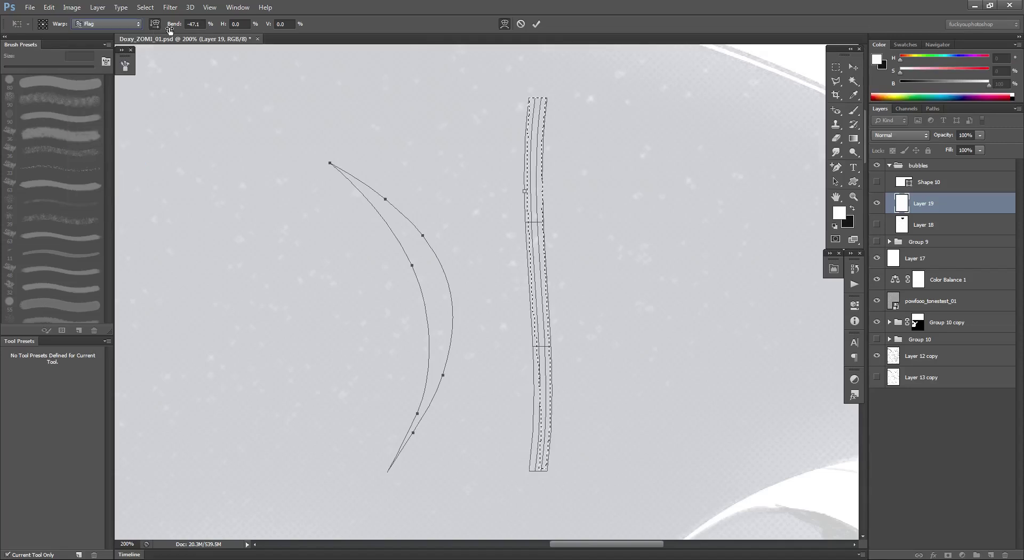
{"action": "left_click_drag", "start_coordinate": [170, 29], "coordinate": [585, 168]}
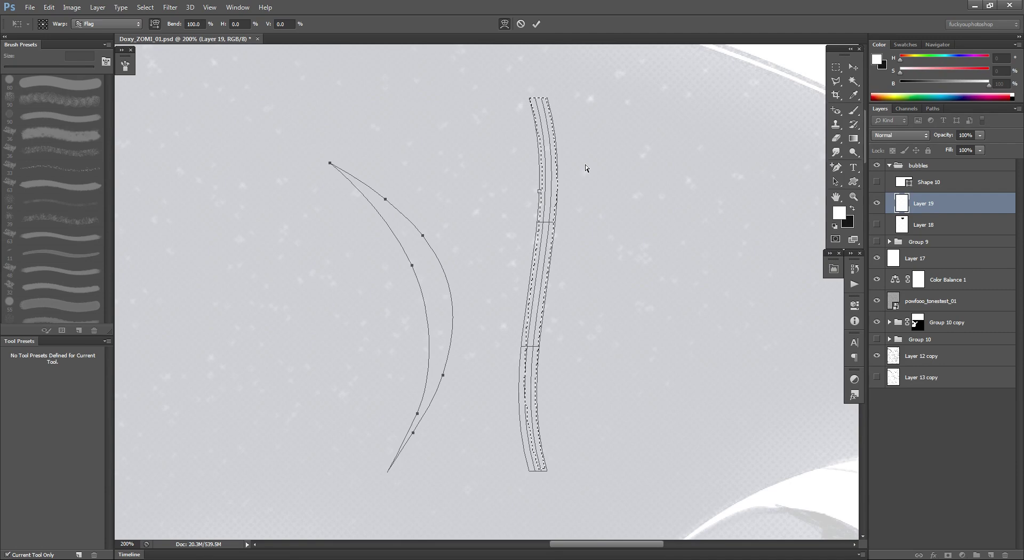
{"action": "key", "text": "Return"}
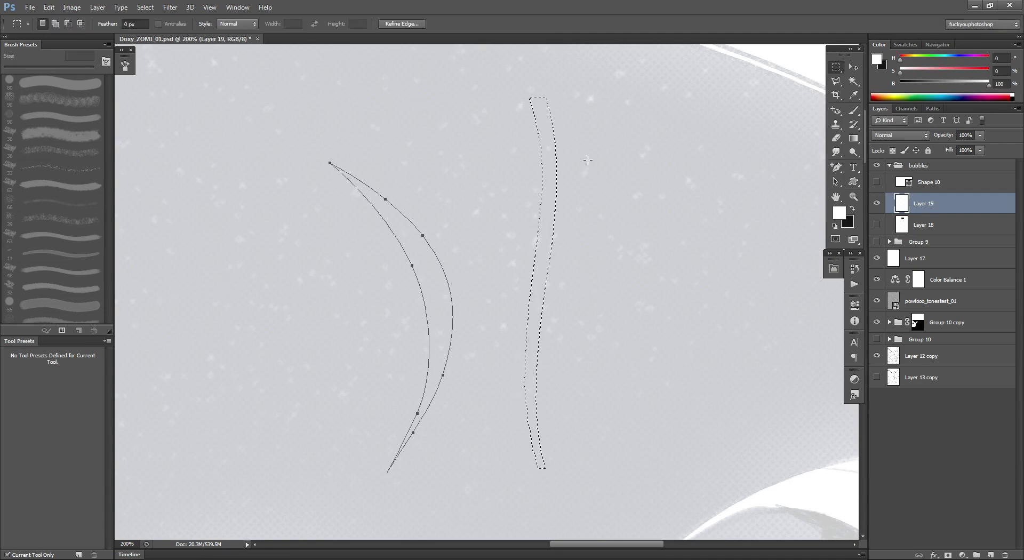
Convert the wavy strip selection into a work path, keeping the preset tolerance.
{"action": "right_click", "coordinate": [522, 181]}
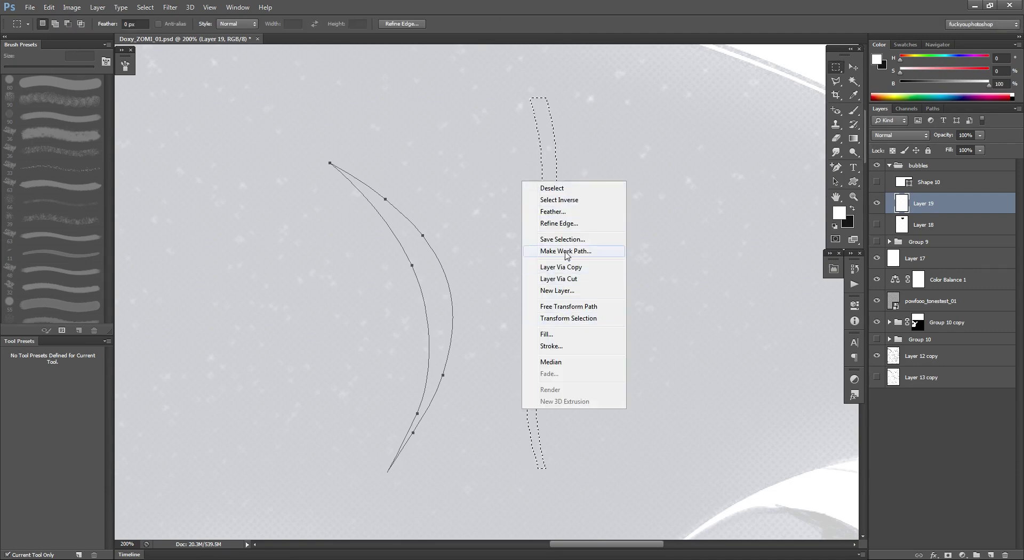
{"action": "left_click", "coordinate": [568, 251]}
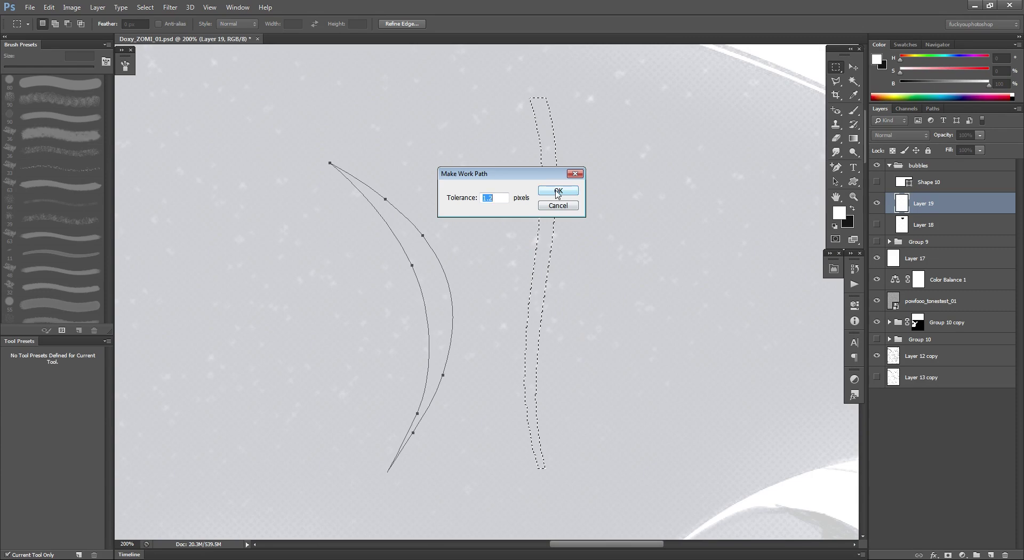
{"action": "left_click", "coordinate": [551, 129]}
{"action": "scroll", "coordinate": [549, 224], "scroll_direction": "up", "scroll_amount": 1}
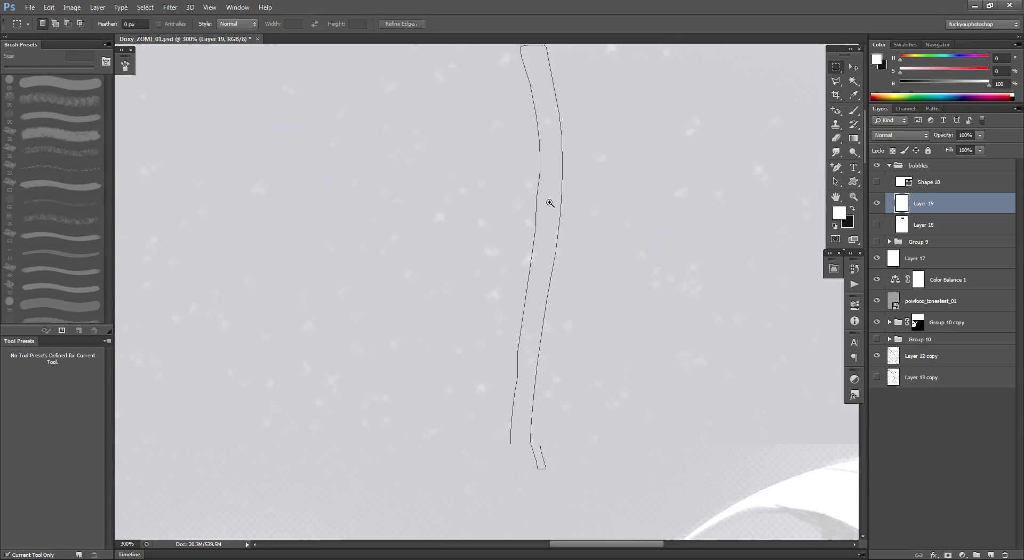
Undo the work path and convert the wavy strip selection into a work path again.
{"action": "key", "text": "ctrl+z"}
{"action": "right_click", "coordinate": [550, 205]}
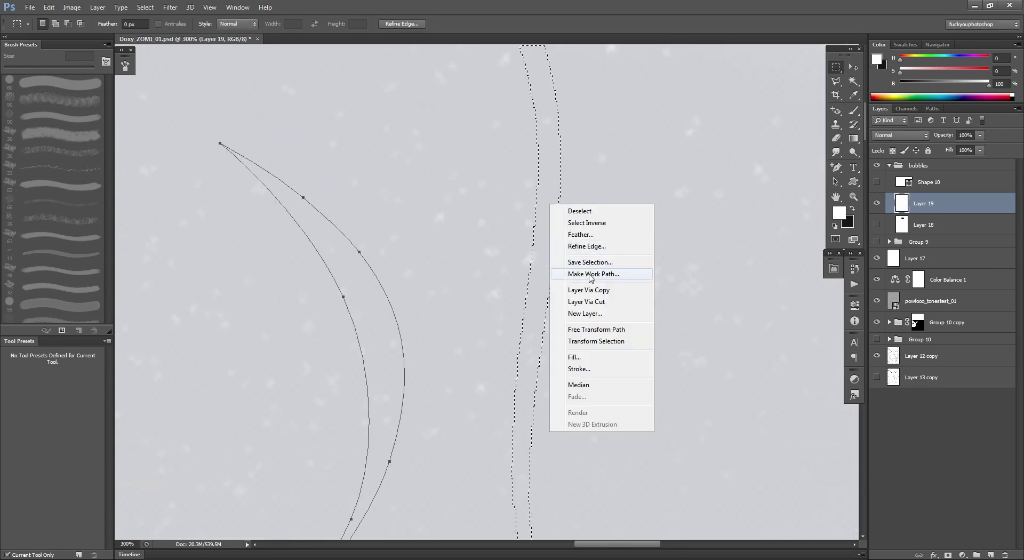
{"action": "left_click", "coordinate": [590, 273]}
{"action": "key", "text": "Return"}
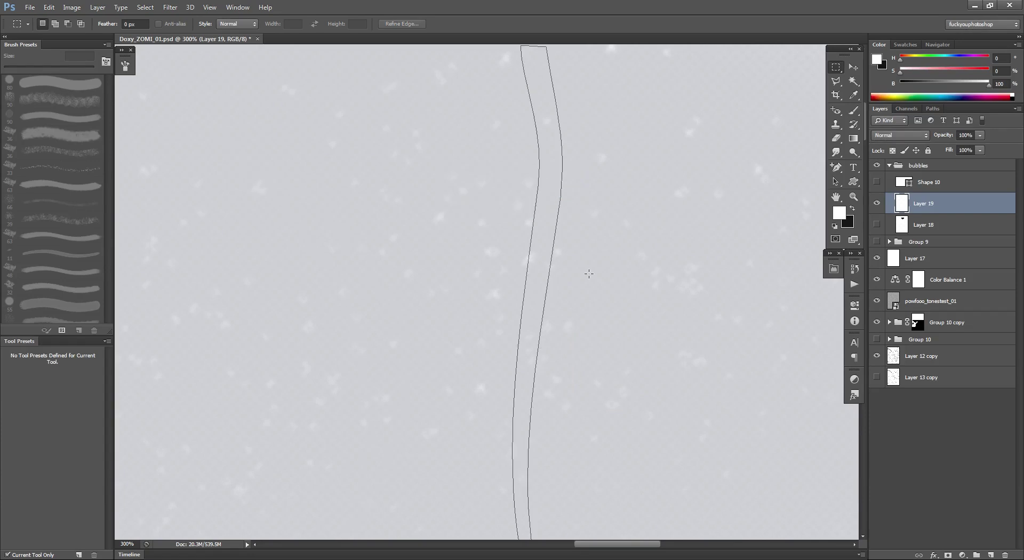
{"action": "scroll", "coordinate": [549, 253], "scroll_direction": "down", "scroll_amount": 2}
{"action": "scroll", "coordinate": [550, 229], "scroll_direction": "up", "scroll_amount": 1}
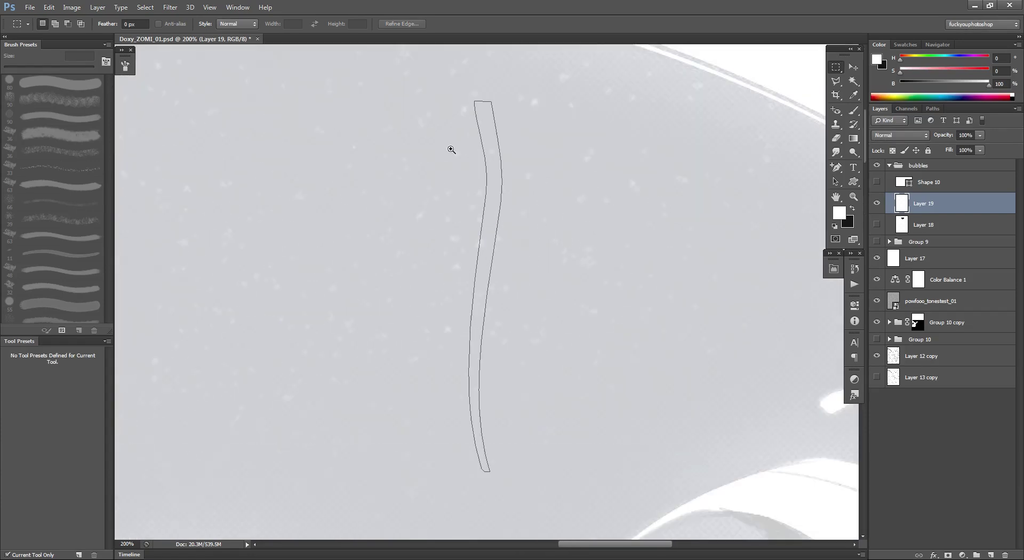
Define the wavy strip path as a new custom shape, keeping the suggested name Shape 19.
{"action": "left_click", "coordinate": [71, 7]}
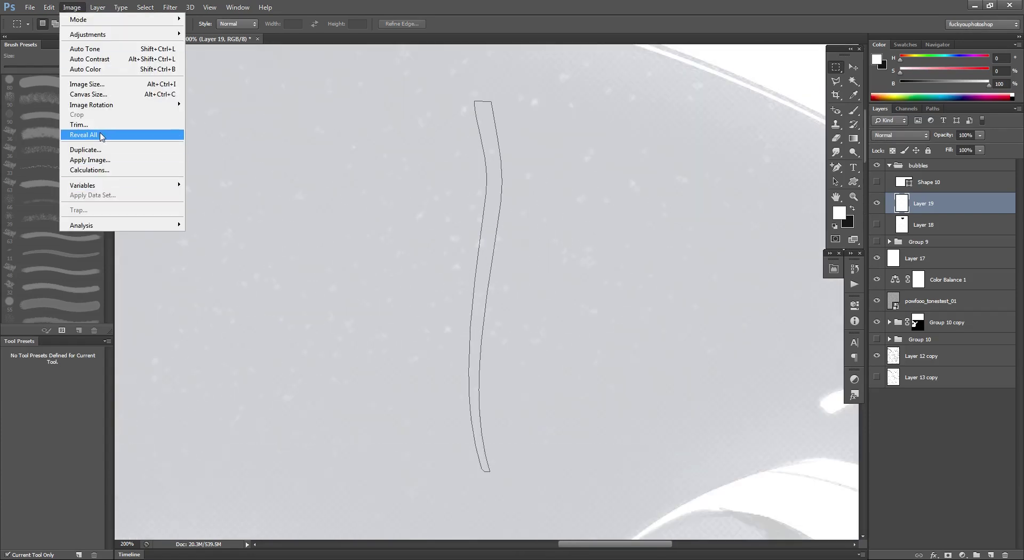
{"action": "left_click", "coordinate": [48, 7]}
{"action": "mouse_move", "coordinate": [90, 290]}
{"action": "mouse_move", "coordinate": [92, 310]}
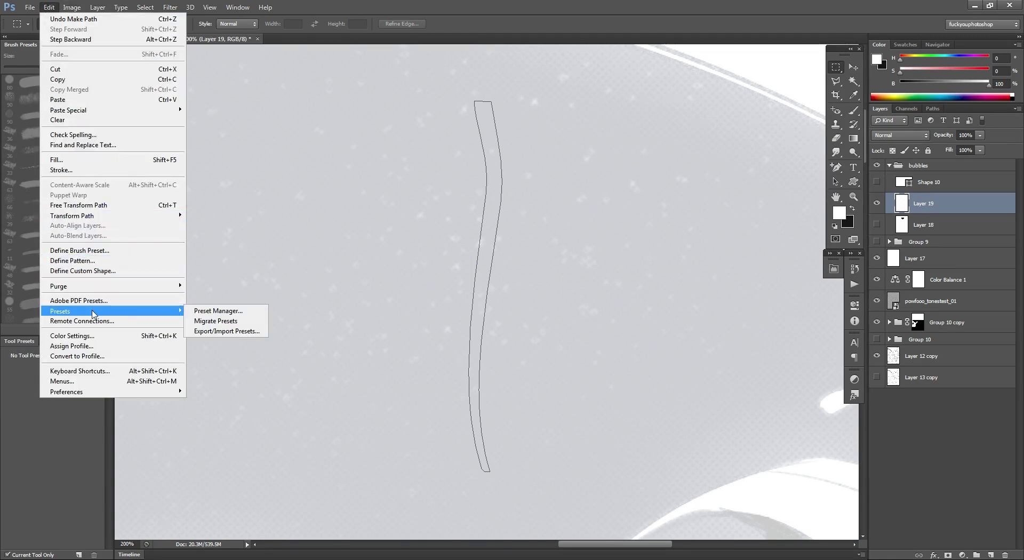
{"action": "left_click", "coordinate": [91, 271]}
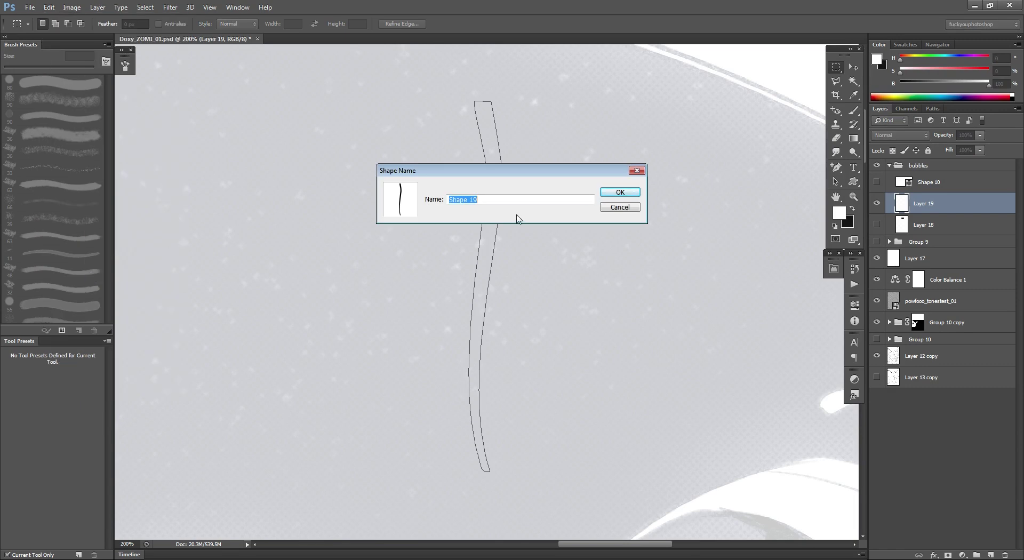
{"action": "left_click", "coordinate": [615, 193]}
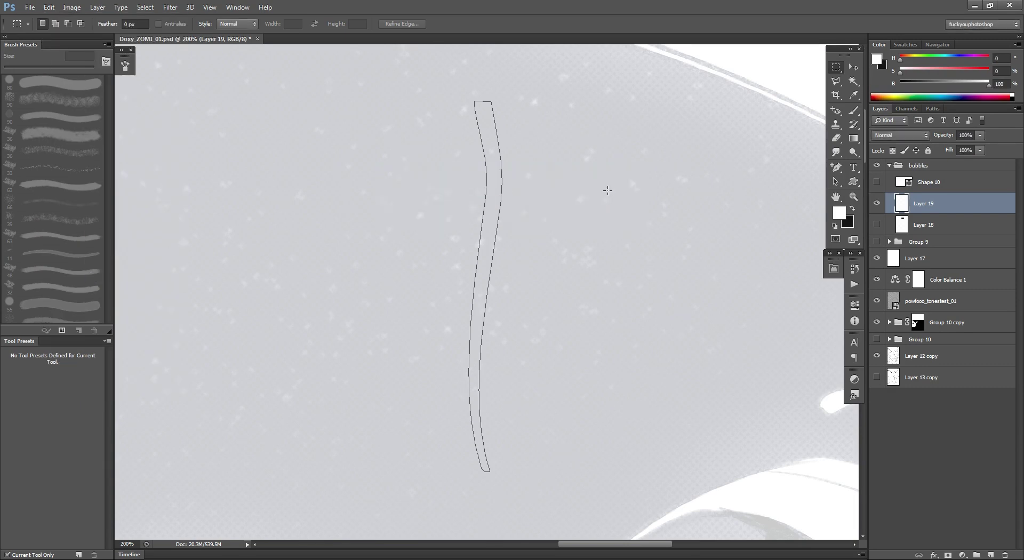
Deselect the path and delete the Shape 10, Layer 19 and Layer 18 layers from the bubbles group.
{"action": "left_click", "coordinate": [876, 205]}
{"action": "left_click", "coordinate": [877, 204]}
{"action": "key", "text": "ctrl+d"}
{"action": "left_click", "coordinate": [929, 182]}
{"action": "left_click", "coordinate": [928, 225], "text": "shift"}
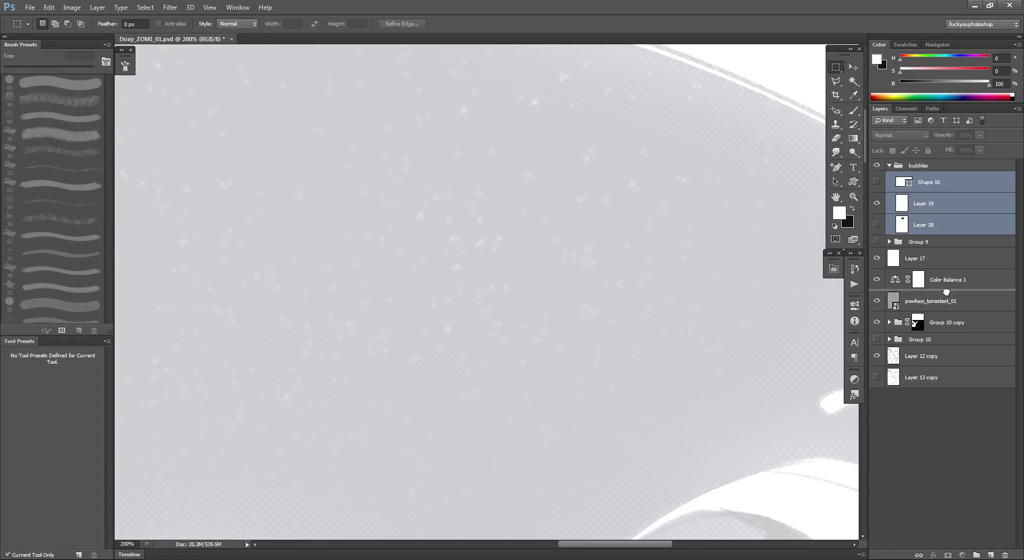
{"action": "left_click_drag", "start_coordinate": [988, 505], "coordinate": [1005, 554]}
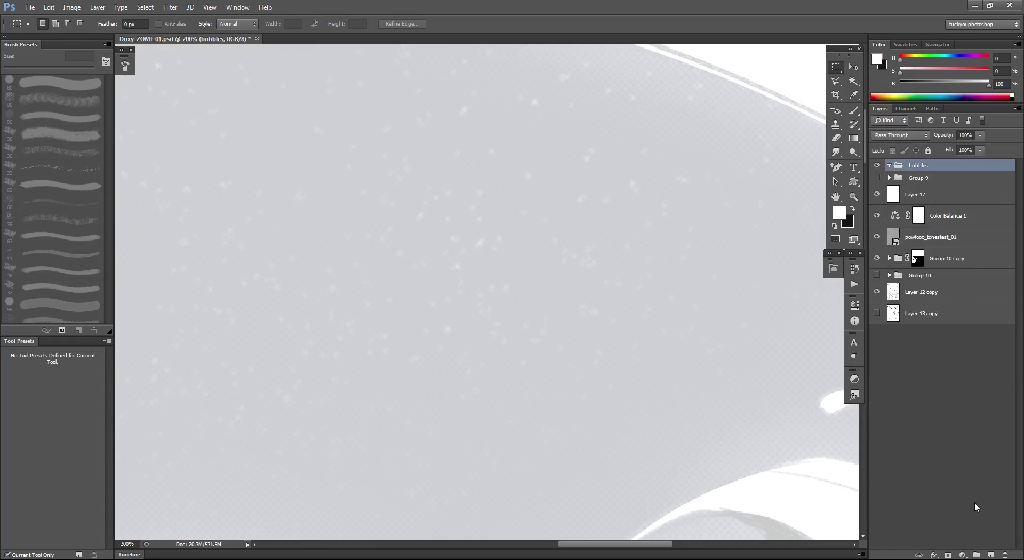
Create a new group inside the bubbles group and draw a white rounded speech bubble in it with the Custom Shape tool.
{"action": "left_click", "coordinate": [977, 555]}
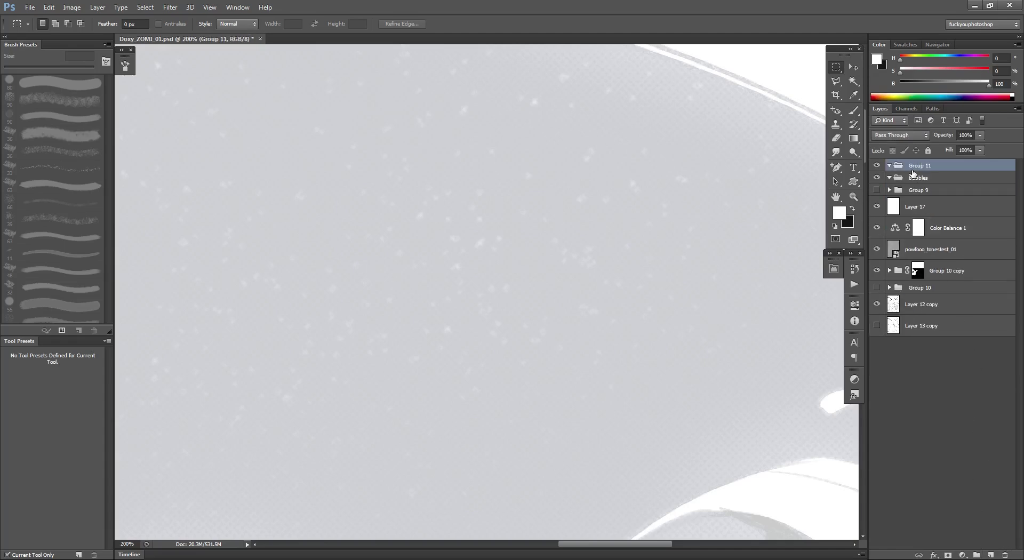
{"action": "left_click_drag", "start_coordinate": [911, 169], "coordinate": [912, 180]}
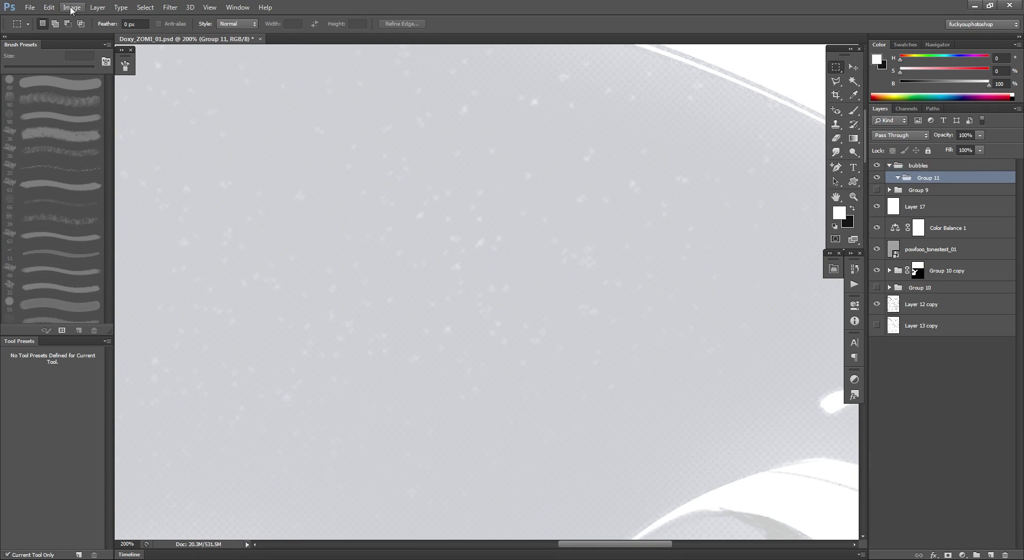
{"action": "left_click", "coordinate": [858, 183]}
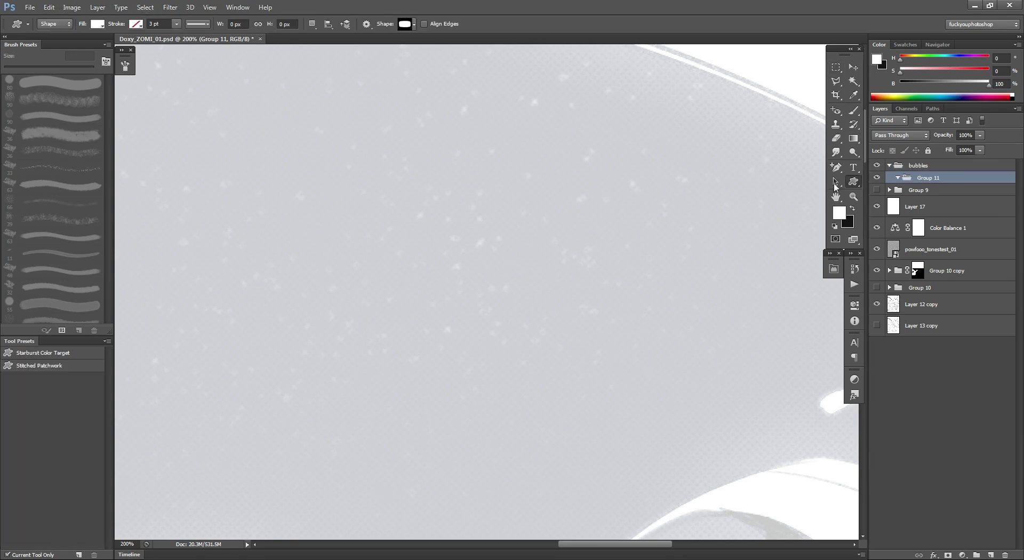
{"action": "left_click", "coordinate": [404, 25]}
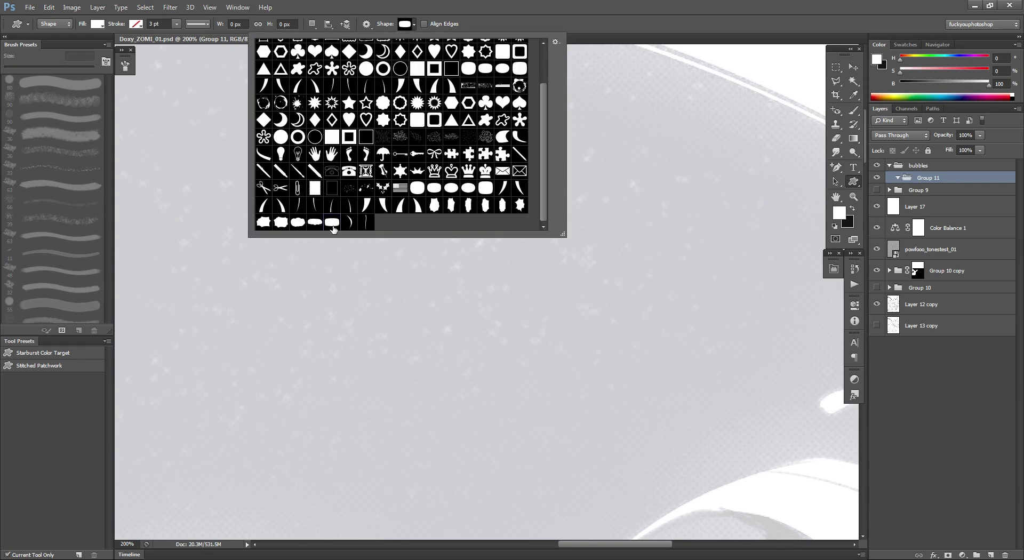
{"action": "left_click", "coordinate": [678, 46]}
{"action": "left_click_drag", "start_coordinate": [312, 110], "coordinate": [531, 256]}
Add a second subgroup above the bubble's group, keep the rounded bubble as the custom shape, and make the bubble's group active.
{"action": "left_click", "coordinate": [933, 180]}
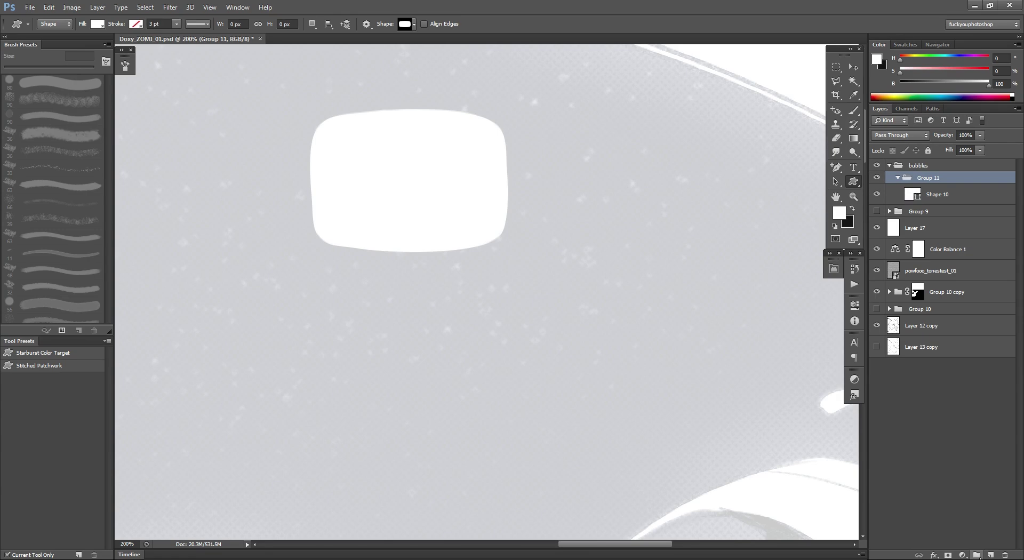
{"action": "left_click", "coordinate": [977, 556]}
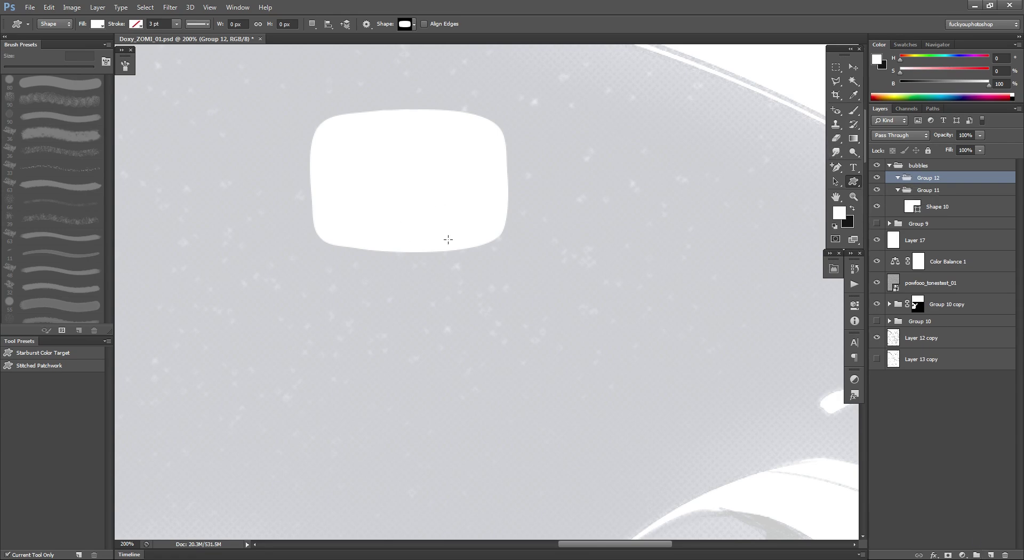
{"action": "left_click", "coordinate": [414, 25]}
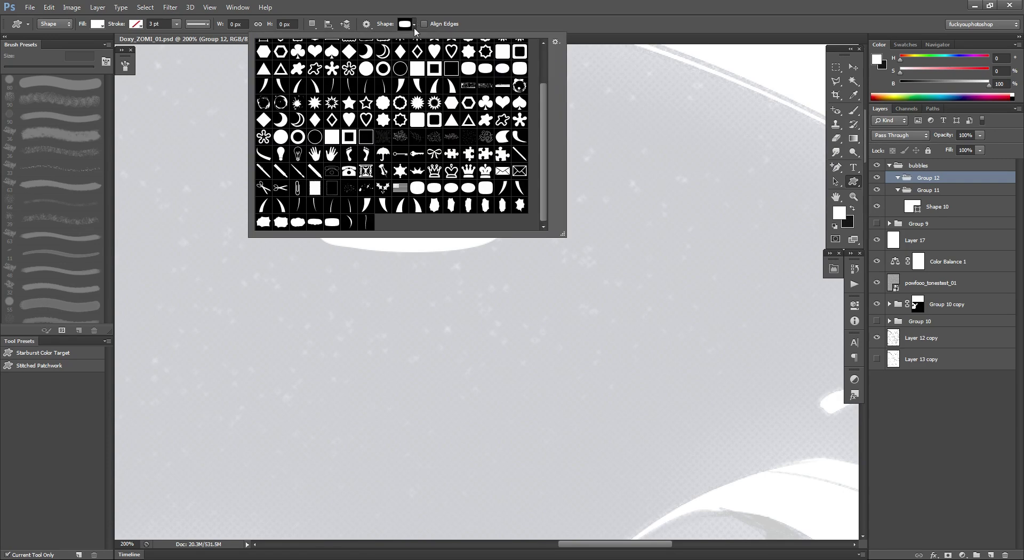
{"action": "left_click", "coordinate": [368, 222]}
{"action": "left_click", "coordinate": [347, 224]}
{"action": "left_click", "coordinate": [336, 223]}
{"action": "left_click", "coordinate": [919, 191]}
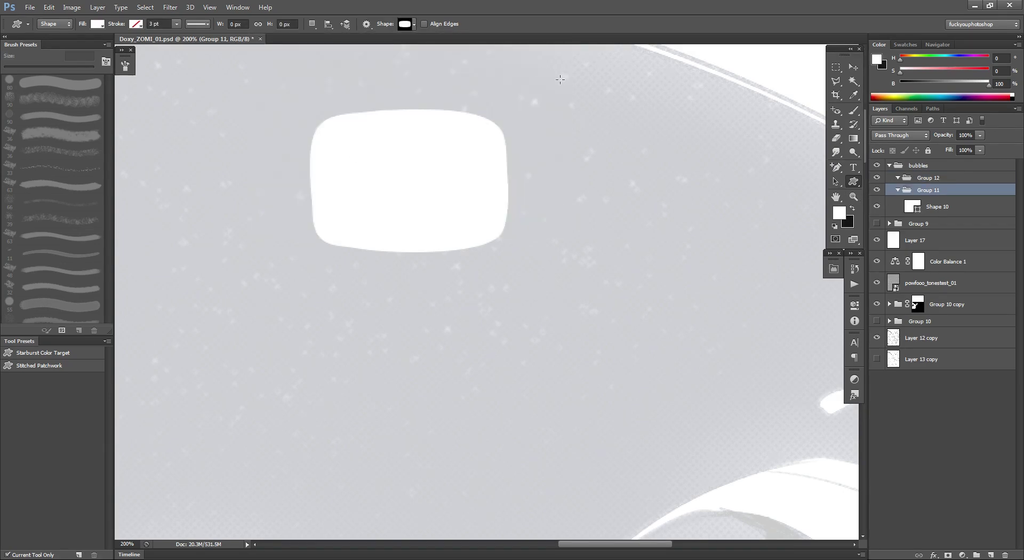
{"action": "left_click_drag", "start_coordinate": [564, 233], "coordinate": [604, 327]}
{"action": "key", "text": "ctrl+z"}
{"action": "left_click_drag", "start_coordinate": [521, 216], "coordinate": [598, 333]}
{"action": "left_click", "coordinate": [714, 340], "text": "alt"}
{"action": "scroll", "coordinate": [638, 231], "scroll_direction": "left", "scroll_amount": 3}
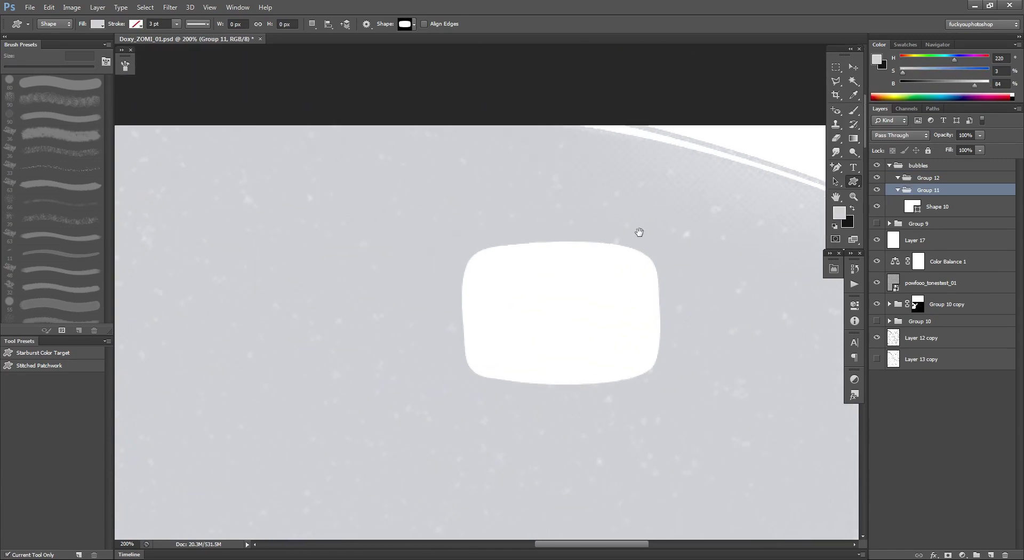
{"action": "left_click", "coordinate": [449, 249], "text": "alt"}
{"action": "left_click_drag", "start_coordinate": [343, 211], "coordinate": [447, 270]}
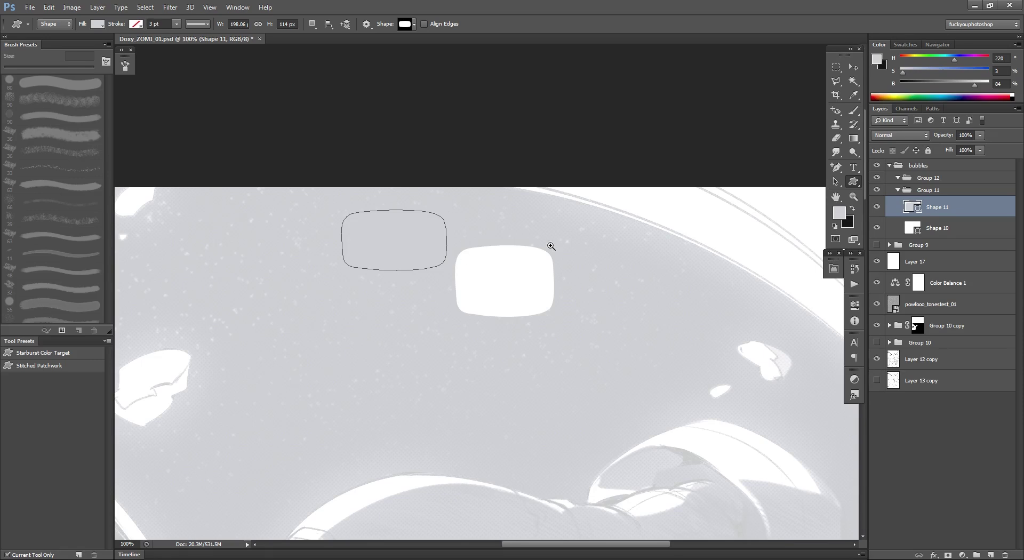
{"action": "left_click", "coordinate": [551, 246]}
{"action": "key", "text": "ctrl+z"}
Set the foreground colour to white and draw a second rounded bubble, about 189 by 114 px, up and to the left of the first.
{"action": "left_click", "coordinate": [835, 226]}
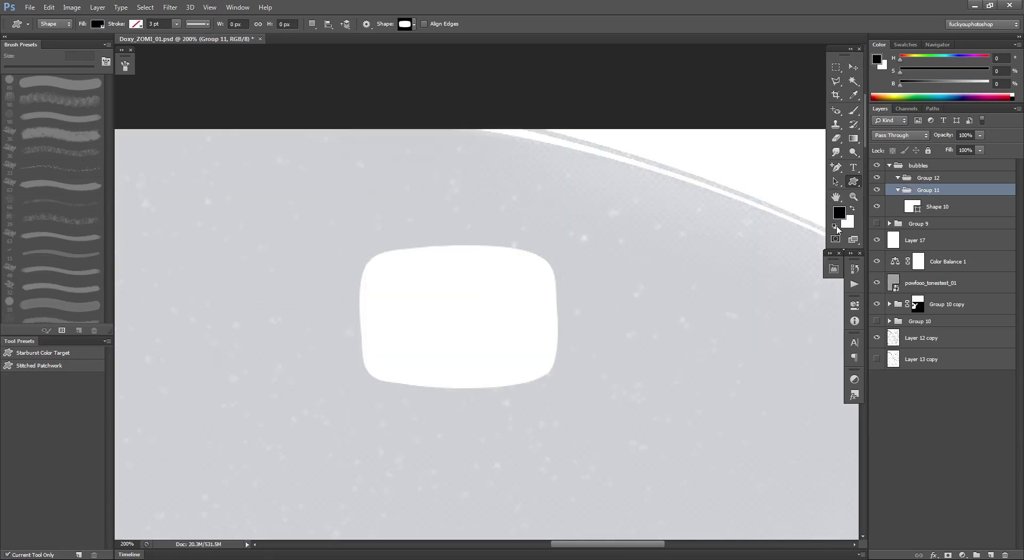
{"action": "key", "text": "x"}
{"action": "left_click_drag", "start_coordinate": [436, 220], "coordinate": [587, 201]}
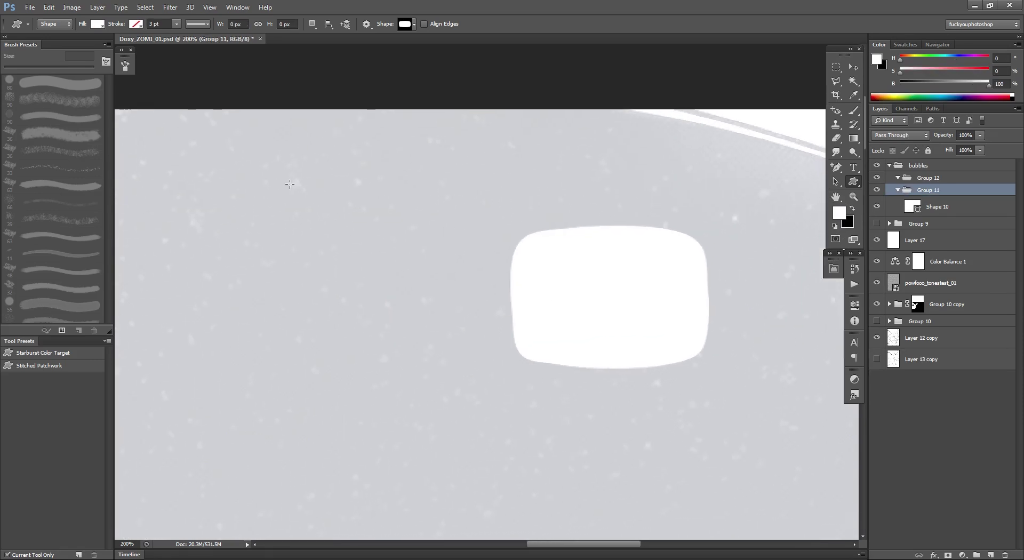
{"action": "left_click_drag", "start_coordinate": [242, 150], "coordinate": [443, 270]}
{"action": "left_click_drag", "start_coordinate": [571, 270], "coordinate": [537, 275]}
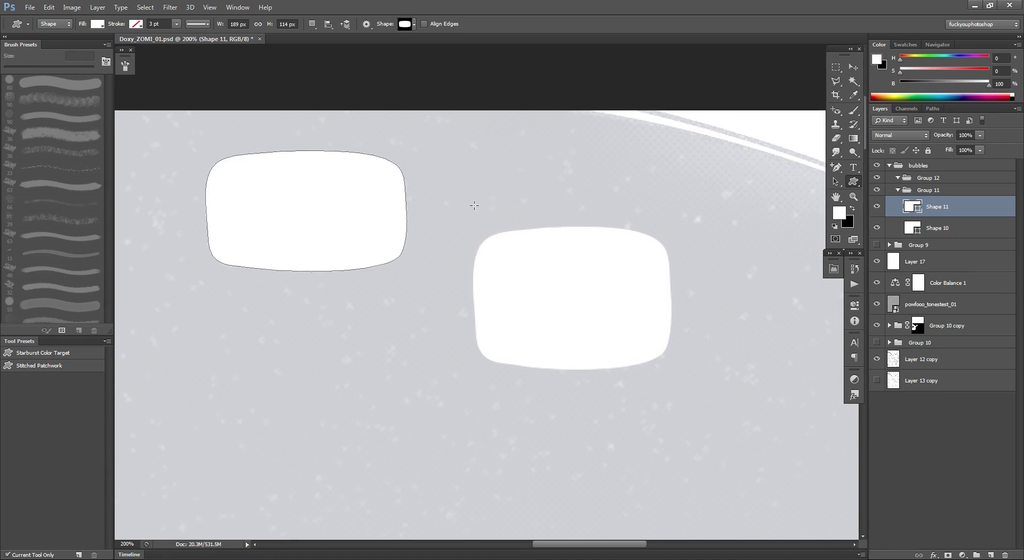
Move the empty Group 12 into Group 11 beneath both bubble layers and choose the saved wavy tail as the custom shape.
{"action": "left_click", "coordinate": [931, 182]}
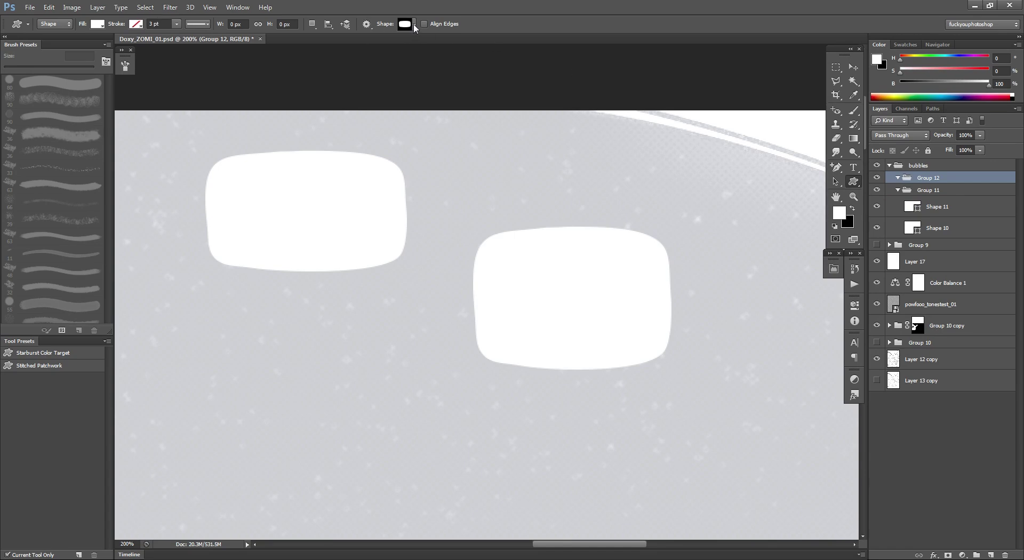
{"action": "left_click_drag", "start_coordinate": [946, 189], "coordinate": [943, 234]}
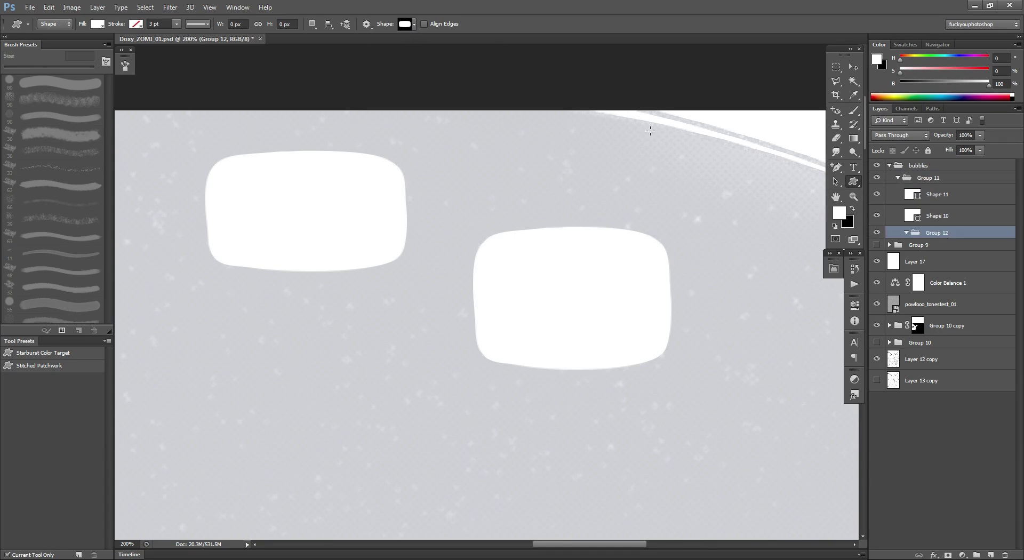
{"action": "left_click", "coordinate": [414, 30]}
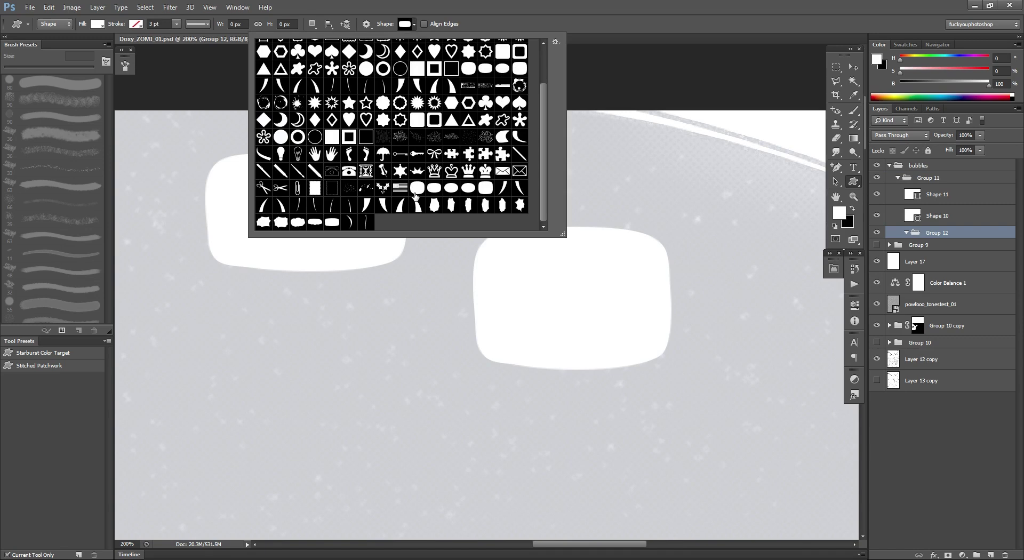
{"action": "left_click", "coordinate": [367, 222]}
{"action": "left_click", "coordinate": [584, 28]}
{"action": "left_click_drag", "start_coordinate": [422, 212], "coordinate": [478, 298]}
{"action": "right_click", "coordinate": [476, 298]}
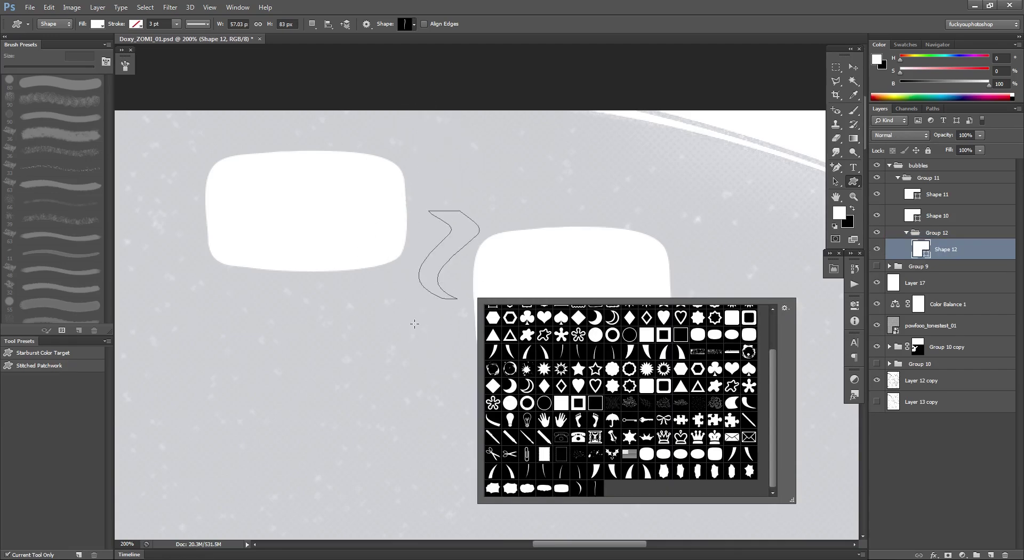
{"action": "left_click", "coordinate": [505, 157]}
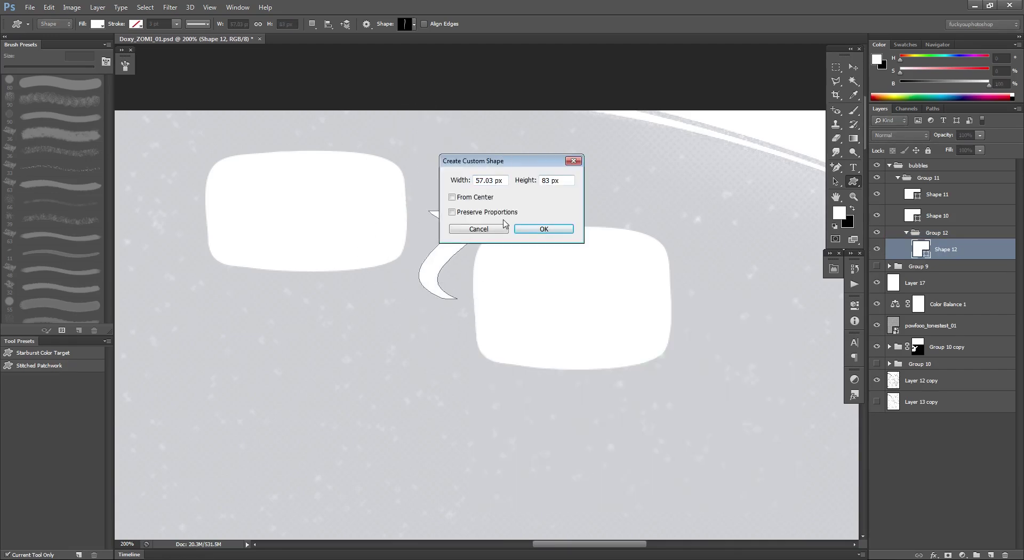
{"action": "left_click", "coordinate": [478, 229]}
{"action": "key", "text": "ctrl+z"}
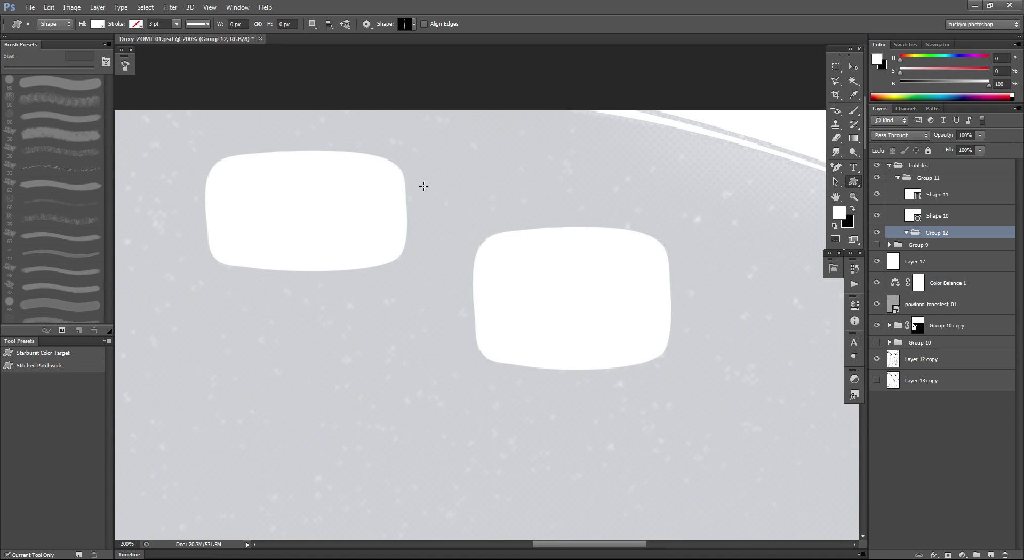
Draw a narrow wavy tail between the bubbles, rotate it about -70.8°, and position it to bridge the two bubbles.
{"action": "left_click_drag", "start_coordinate": [435, 185], "coordinate": [451, 349]}
{"action": "key", "text": "ctrl+t"}
{"action": "left_click_drag", "start_coordinate": [629, 264], "coordinate": [471, 165]}
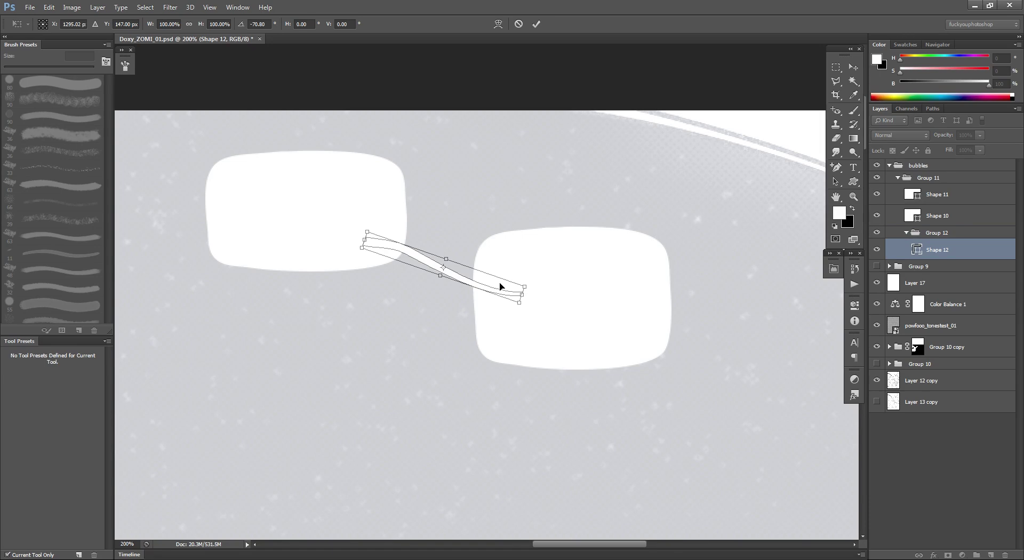
{"action": "left_click_drag", "start_coordinate": [394, 253], "coordinate": [405, 231]}
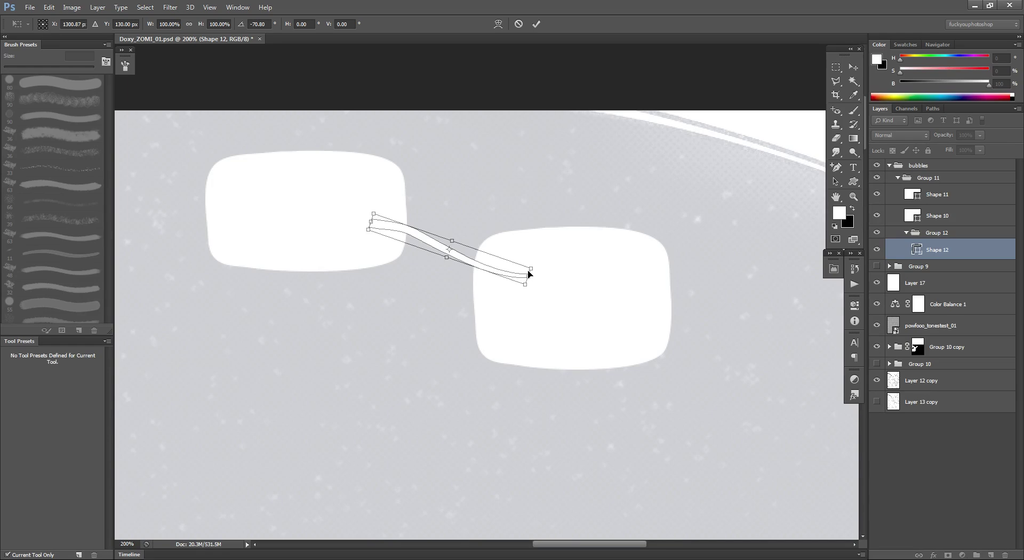
Stretch and distort the connecting tail to about 229 by 67 px so its ends reach well inside both bubbles, and apply the transformation.
{"action": "left_click_drag", "start_coordinate": [530, 274], "coordinate": [523, 301]}
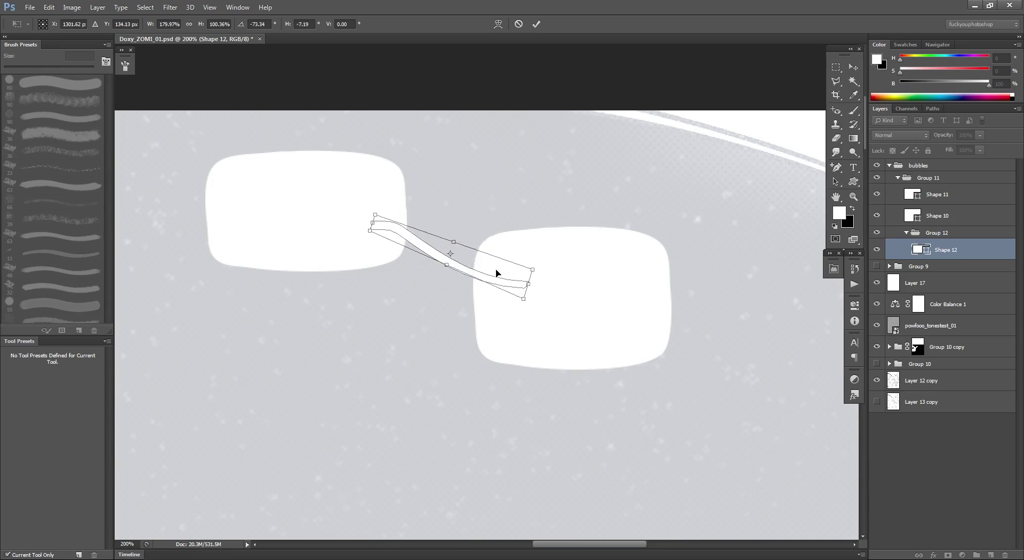
{"action": "left_click_drag", "start_coordinate": [496, 271], "coordinate": [632, 329]}
{"action": "mouse_move", "coordinate": [553, 295]}
{"action": "left_mouse_down"}
{"action": "mouse_move", "coordinate": [509, 282]}
{"action": "mouse_move", "coordinate": [568, 300]}
{"action": "left_mouse_up"}
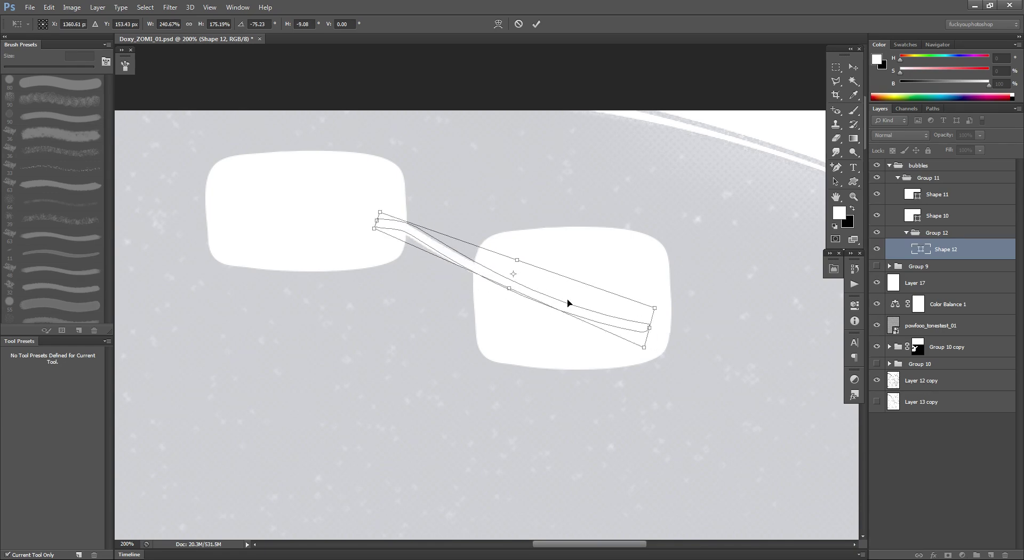
{"action": "left_click_drag", "start_coordinate": [651, 330], "coordinate": [502, 280]}
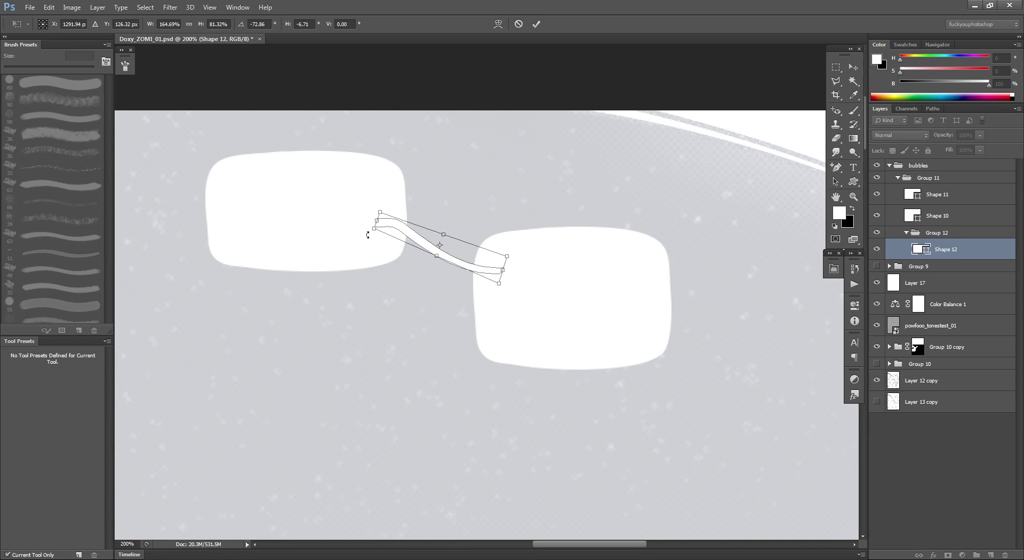
{"action": "left_click_drag", "start_coordinate": [379, 221], "coordinate": [318, 214]}
{"action": "left_click_drag", "start_coordinate": [378, 253], "coordinate": [514, 279]}
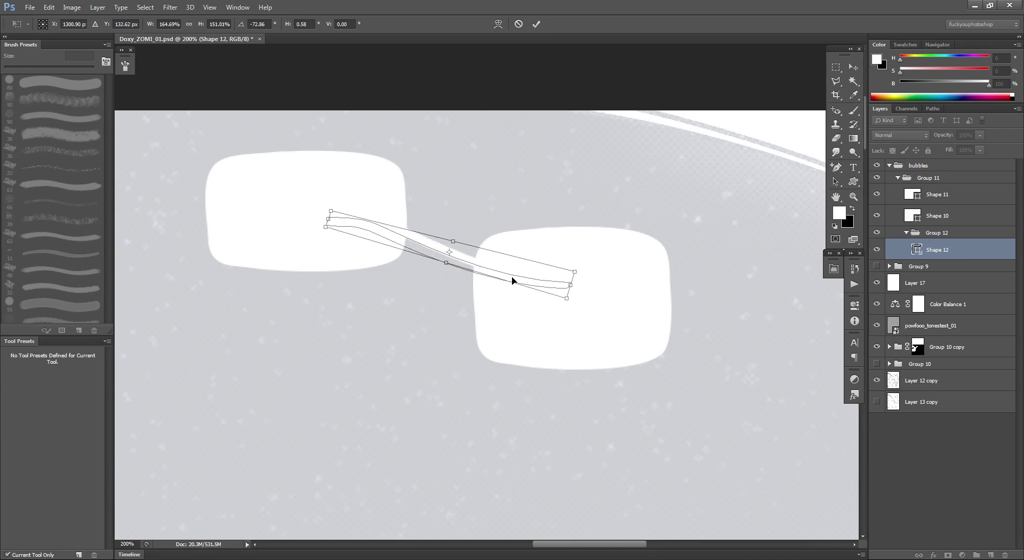
{"action": "key", "text": "Return"}
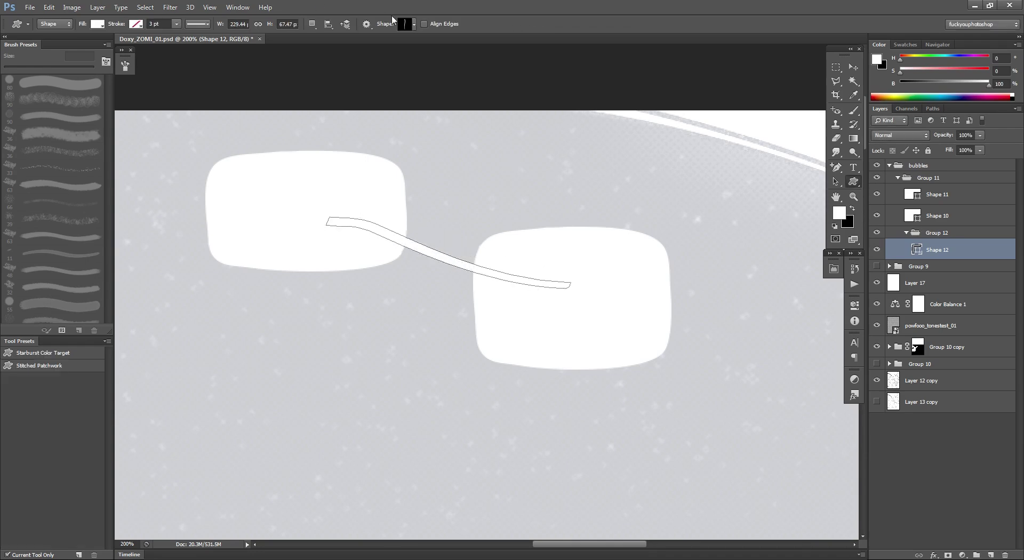
Choose the saved curved tail as the custom shape and draw it beneath the lower bubble.
{"action": "left_click", "coordinate": [413, 25]}
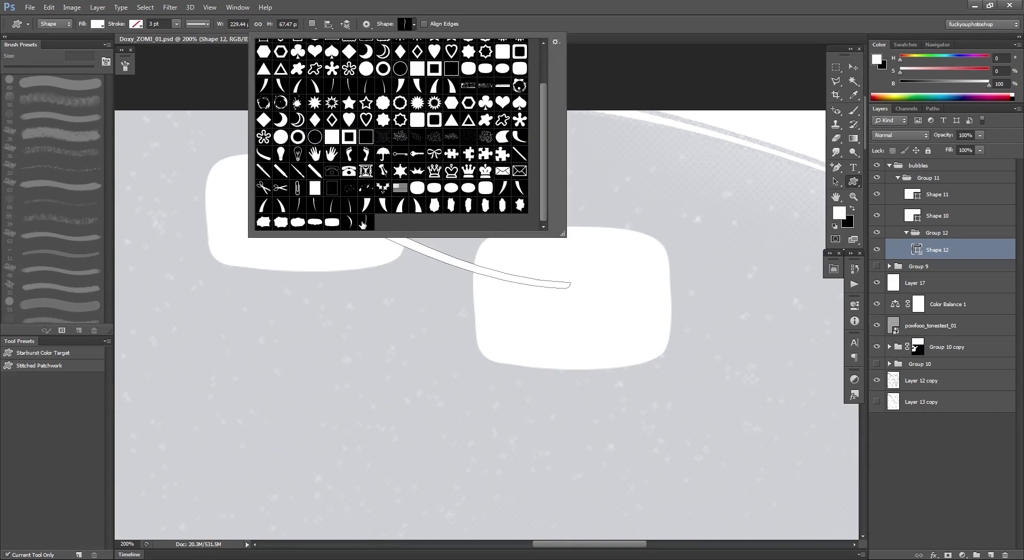
{"action": "left_click", "coordinate": [350, 223]}
{"action": "left_click", "coordinate": [634, 4]}
{"action": "left_click_drag", "start_coordinate": [710, 350], "coordinate": [491, 362]}
Rotate and flip the curved tail, position it so its tip points down-left from the lower bubble's underside, and apply the transformation.
{"action": "key", "text": "ctrl+t"}
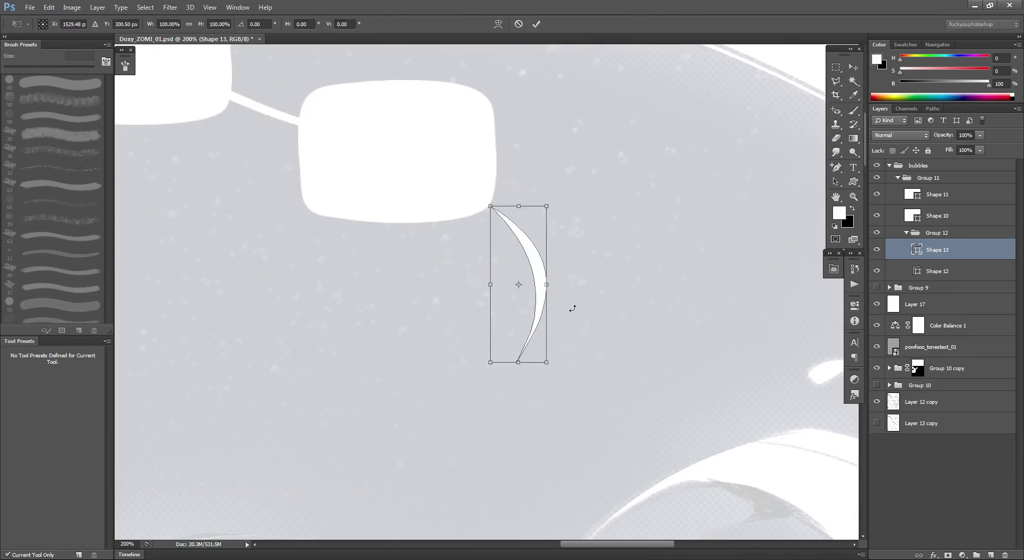
{"action": "left_click_drag", "start_coordinate": [535, 273], "coordinate": [494, 249]}
{"action": "left_click_drag", "start_coordinate": [599, 215], "coordinate": [549, 167]}
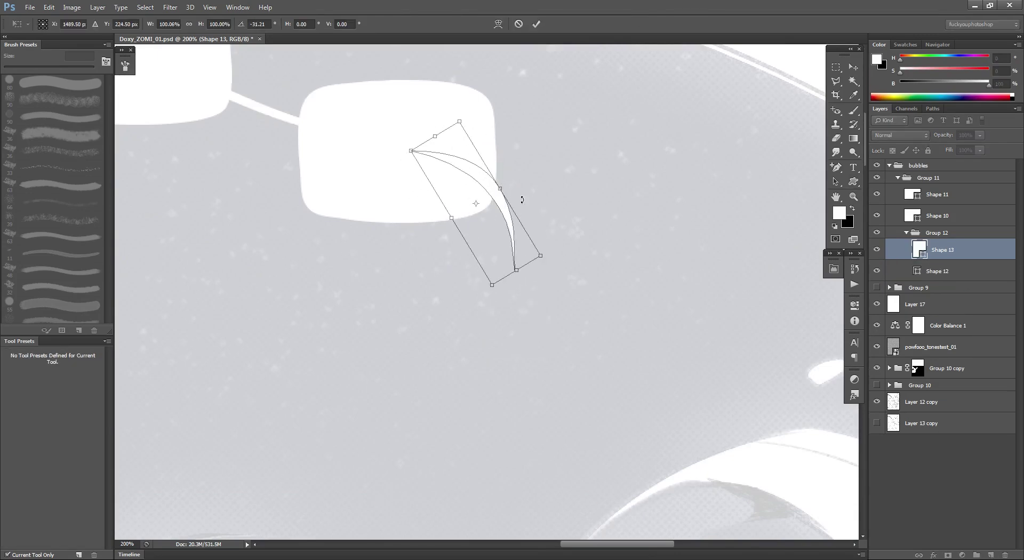
{"action": "left_click_drag", "start_coordinate": [510, 209], "coordinate": [465, 221]}
{"action": "left_click_drag", "start_coordinate": [555, 238], "coordinate": [436, 193]}
{"action": "left_click_drag", "start_coordinate": [515, 215], "coordinate": [526, 176]}
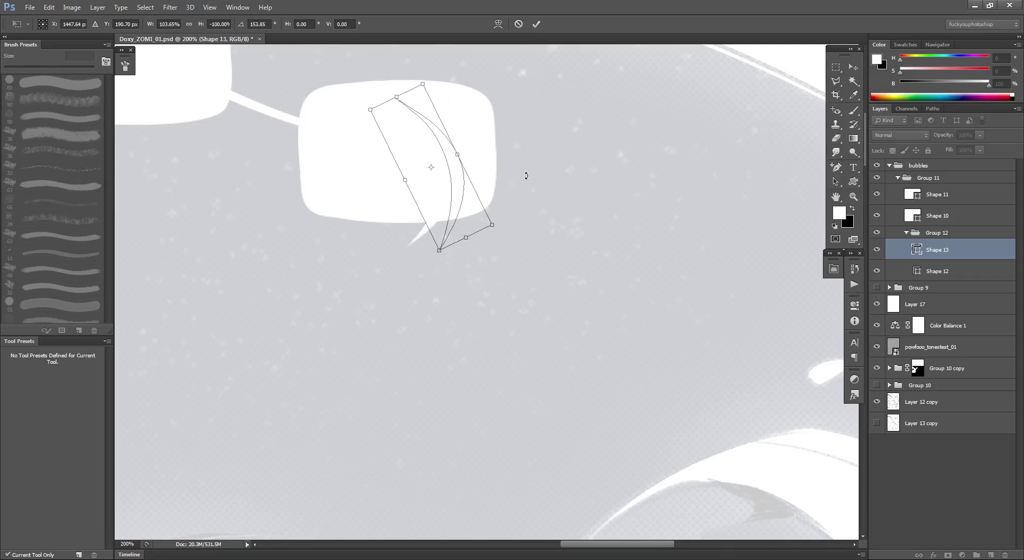
{"action": "left_click_drag", "start_coordinate": [456, 204], "coordinate": [409, 221]}
{"action": "key", "text": "Return"}
Move the lower bubble closer to the upper one and shift its curved tail along so it stays attached underneath.
{"action": "key", "text": "v"}
{"action": "left_click_drag", "start_coordinate": [254, 142], "coordinate": [408, 200]}
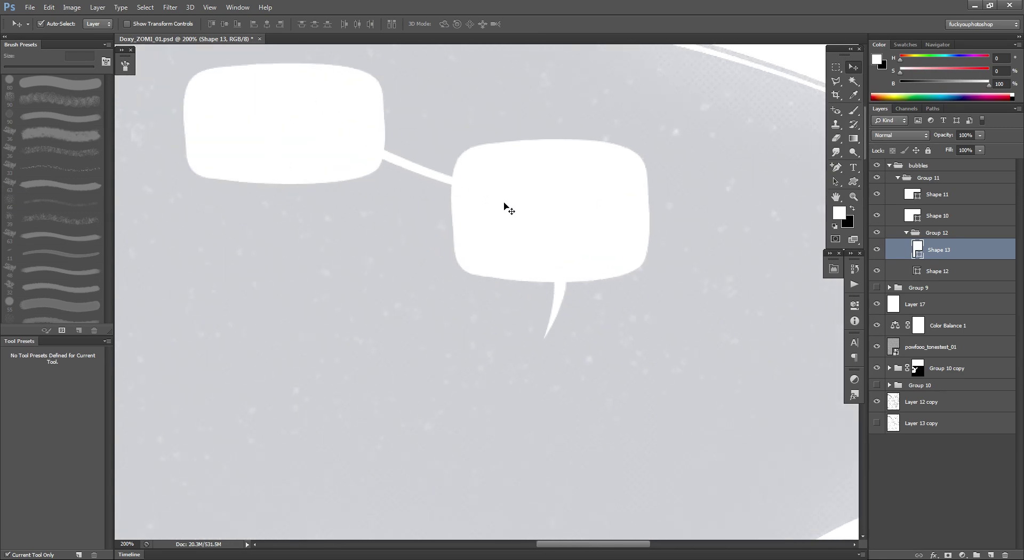
{"action": "left_click_drag", "start_coordinate": [507, 208], "coordinate": [470, 206]}
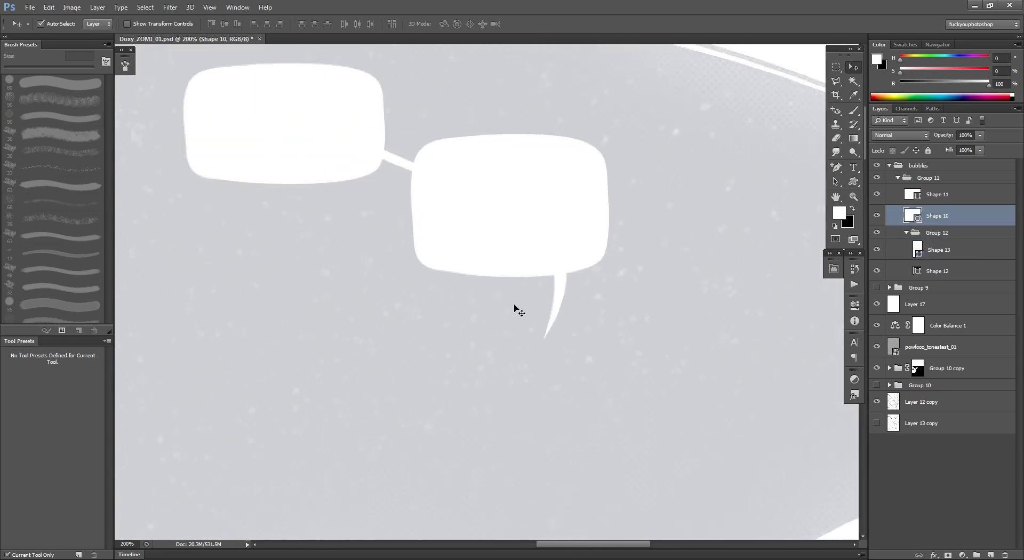
{"action": "left_click_drag", "start_coordinate": [558, 300], "coordinate": [521, 278]}
{"action": "left_click", "coordinate": [522, 278], "text": "alt"}
{"action": "left_click_drag", "start_coordinate": [641, 296], "coordinate": [597, 297]}
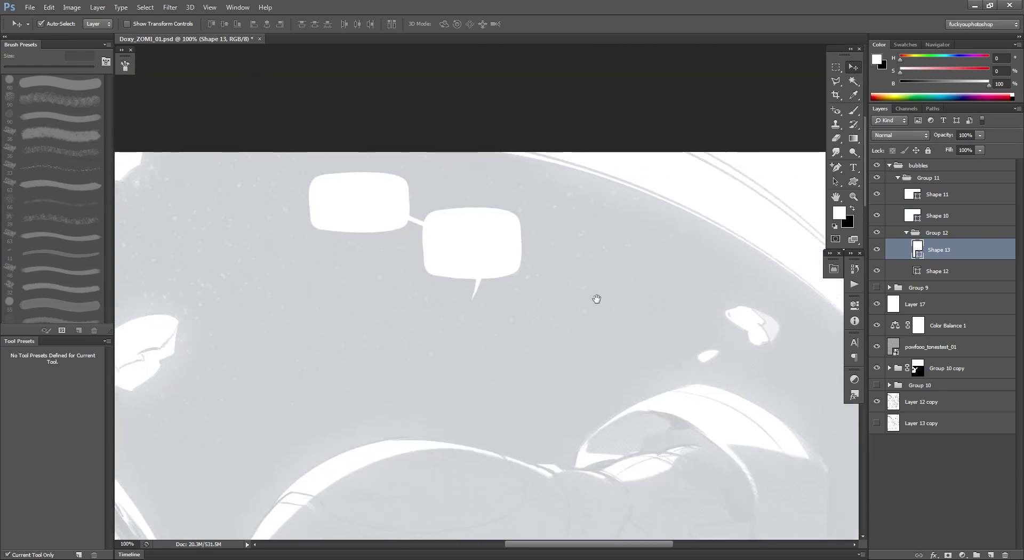
{"action": "left_click", "coordinate": [472, 281]}
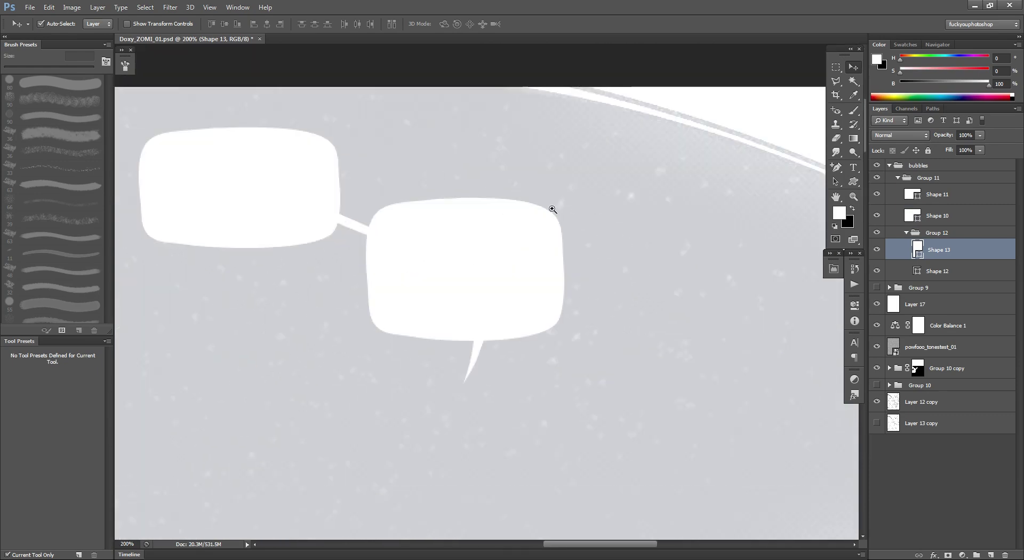
Move Group 12 out of Group 11 to sit above it inside the bubbles group, and collapse both subgroups.
{"action": "left_click", "coordinate": [936, 169]}
{"action": "right_click", "coordinate": [938, 171]}
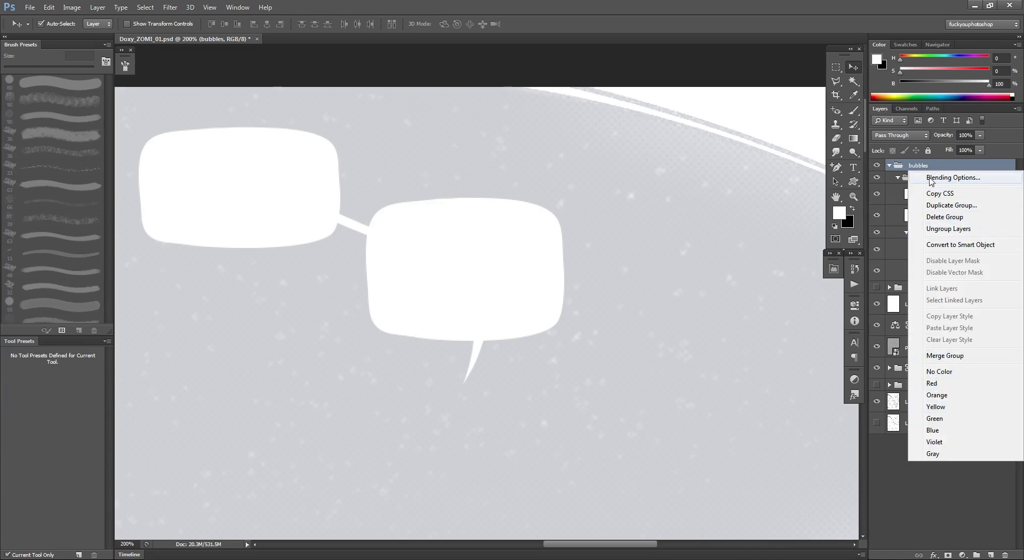
{"action": "left_click", "coordinate": [899, 177]}
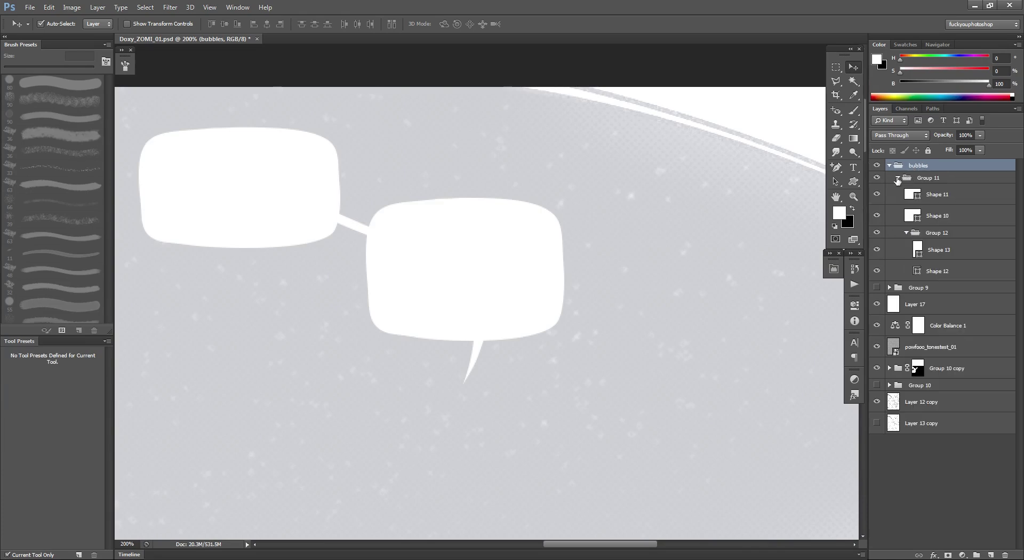
{"action": "left_click", "coordinate": [898, 178]}
{"action": "left_click", "coordinate": [898, 178]}
{"action": "left_click_drag", "start_coordinate": [938, 241], "coordinate": [944, 176]}
{"action": "left_click", "coordinate": [898, 233]}
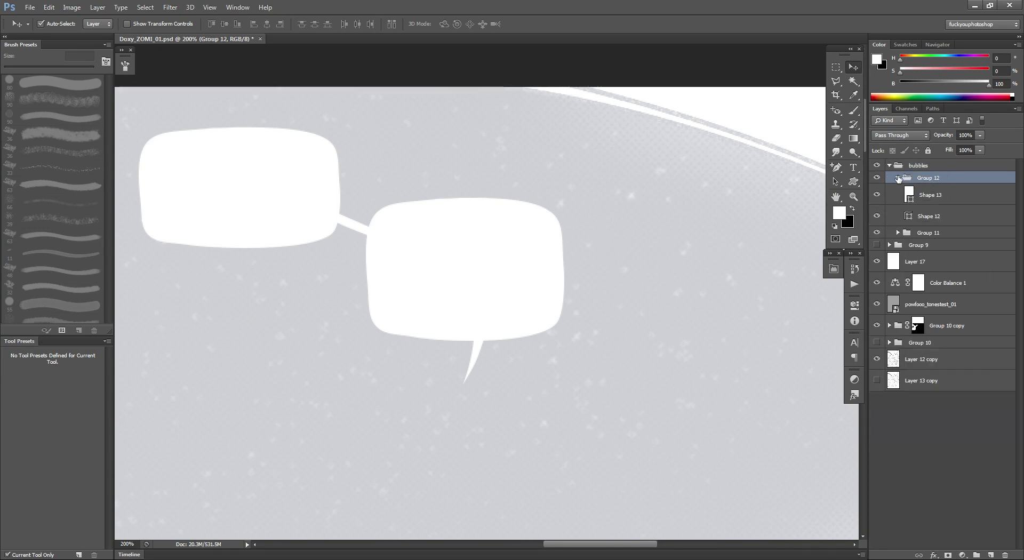
{"action": "left_click", "coordinate": [898, 179]}
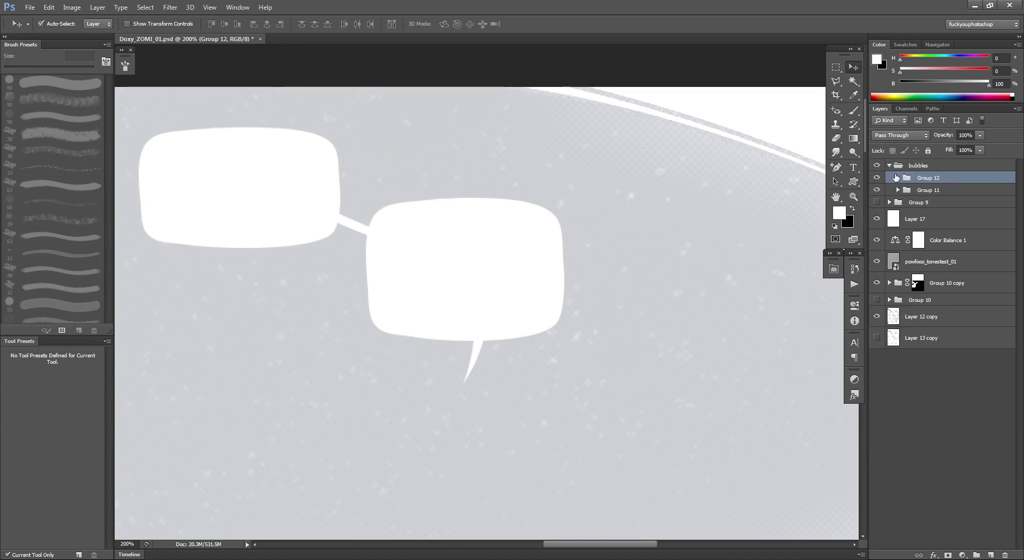
Add a Stroke layer style to the bubbles group and set its size to 2 px.
{"action": "left_click", "coordinate": [928, 165]}
{"action": "right_click", "coordinate": [937, 167]}
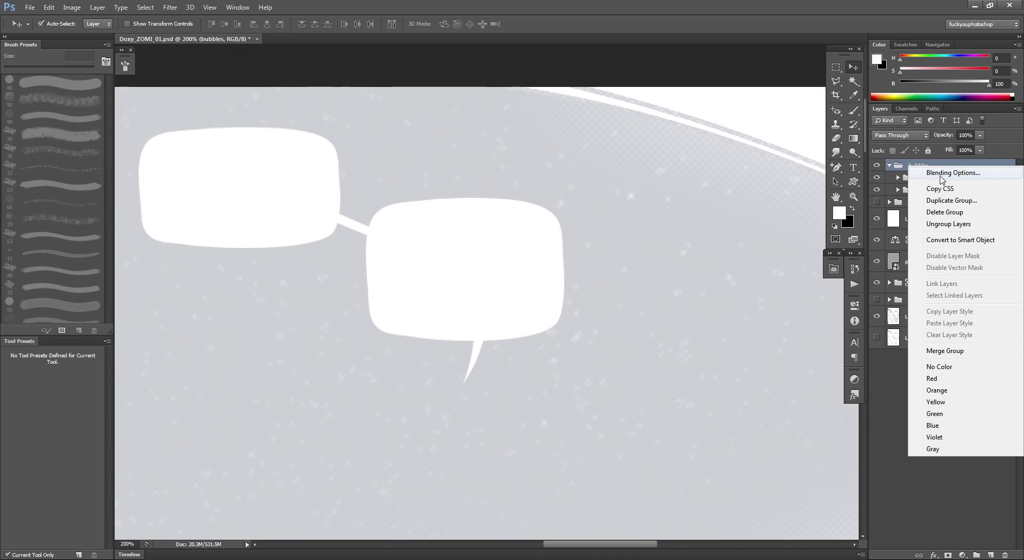
{"action": "left_click", "coordinate": [939, 173]}
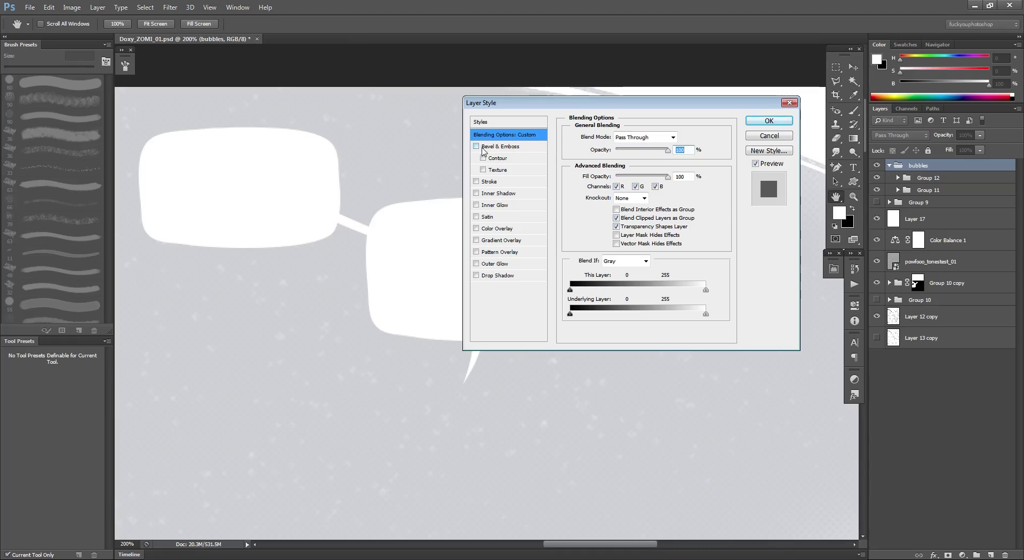
{"action": "left_click", "coordinate": [480, 182]}
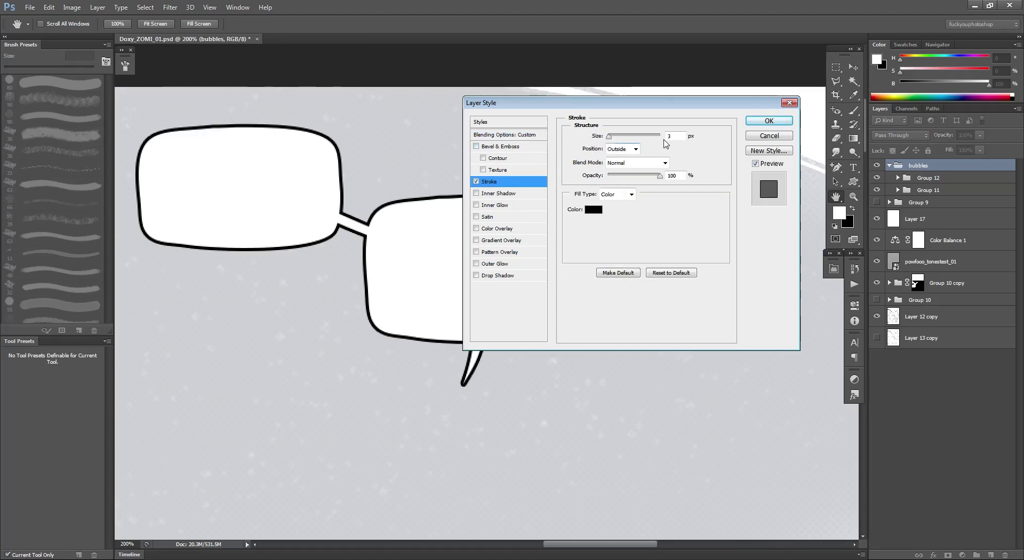
{"action": "double_click", "coordinate": [668, 137]}
{"action": "type", "text": "2"}
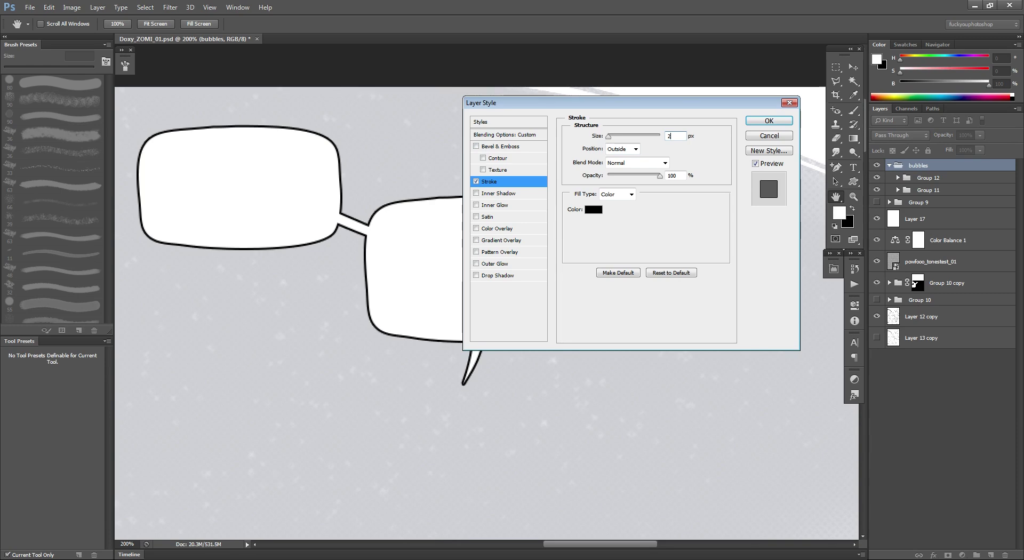
Set the stroke's position to Inside and move the Layer Style dialog clear of the bubbles.
{"action": "left_click", "coordinate": [636, 149]}
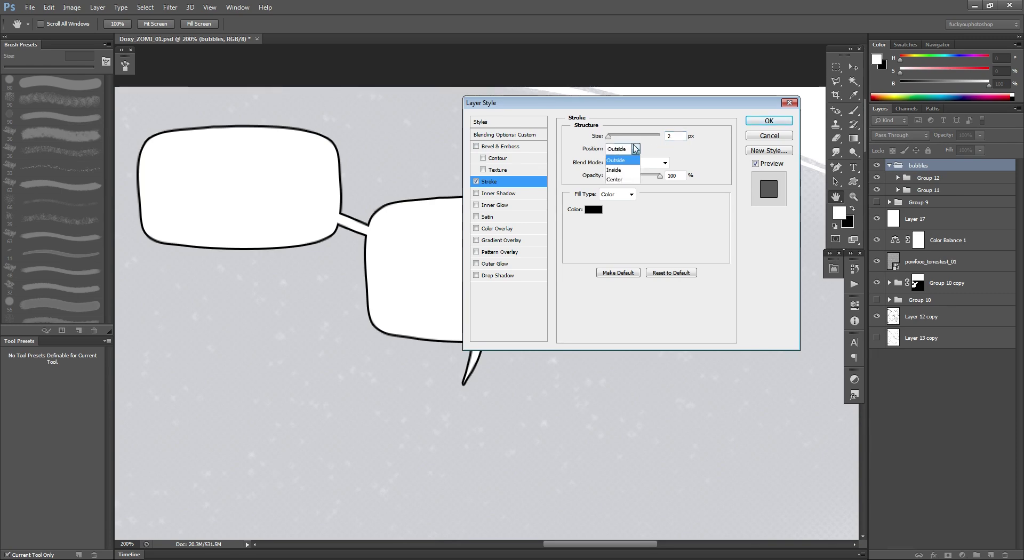
{"action": "left_click", "coordinate": [669, 150]}
{"action": "left_click", "coordinate": [635, 149]}
{"action": "left_click", "coordinate": [614, 170]}
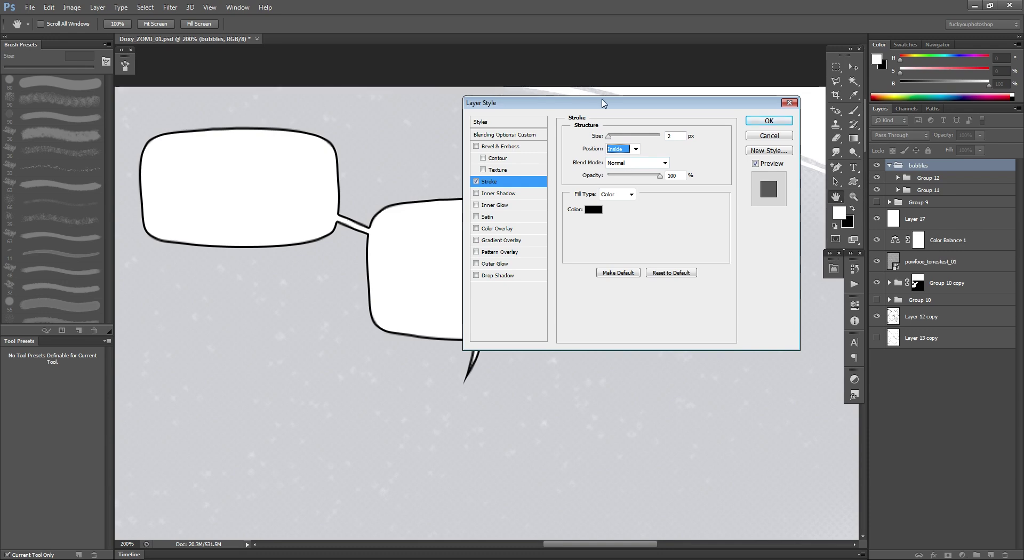
{"action": "left_click_drag", "start_coordinate": [604, 103], "coordinate": [706, 96]}
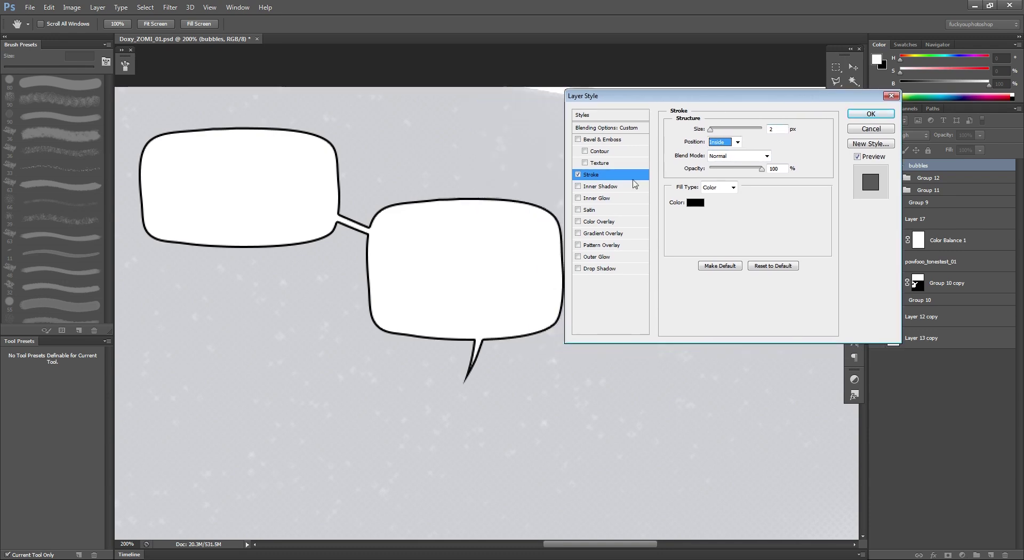
Try a stroke size of 1 px, and set it back to 2 px.
{"action": "double_click", "coordinate": [771, 129]}
{"action": "type", "text": "1"}
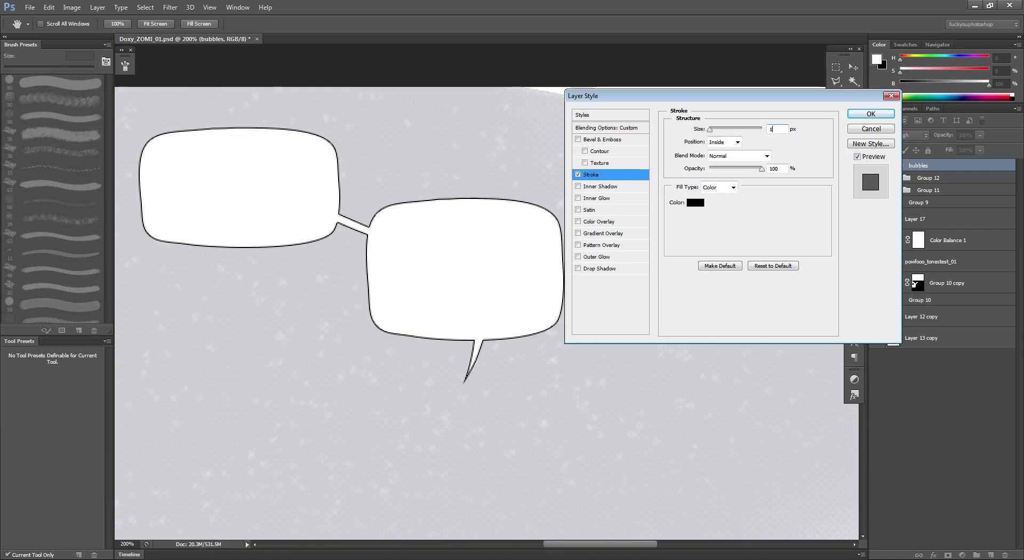
{"action": "left_click_drag", "start_coordinate": [786, 131], "coordinate": [729, 141]}
{"action": "type", "text": "2"}
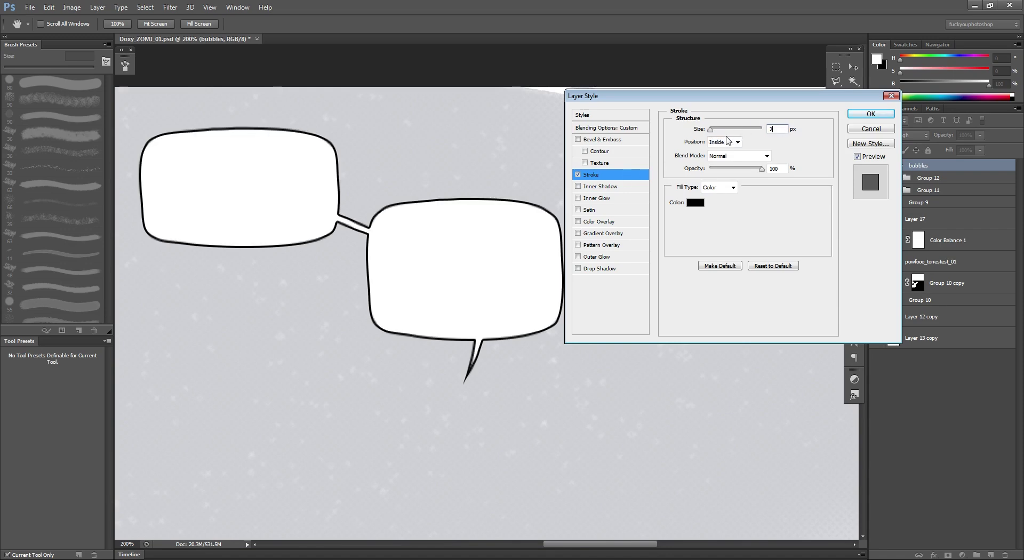
Set the stroke colour to dark grey #1a1a1a.
{"action": "left_click", "coordinate": [696, 203]}
{"action": "type", "text": "1a1a1a"}
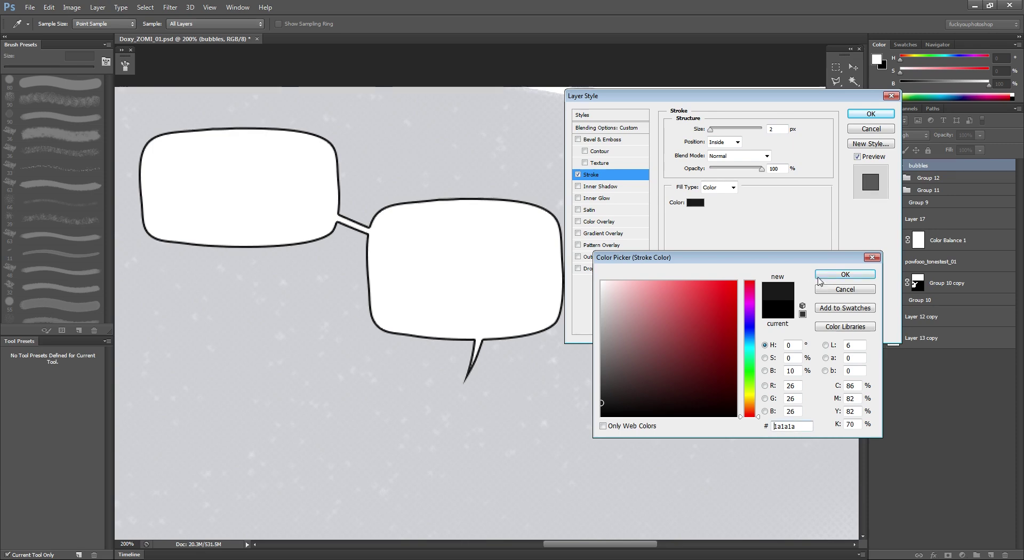
{"action": "left_click", "coordinate": [860, 274]}
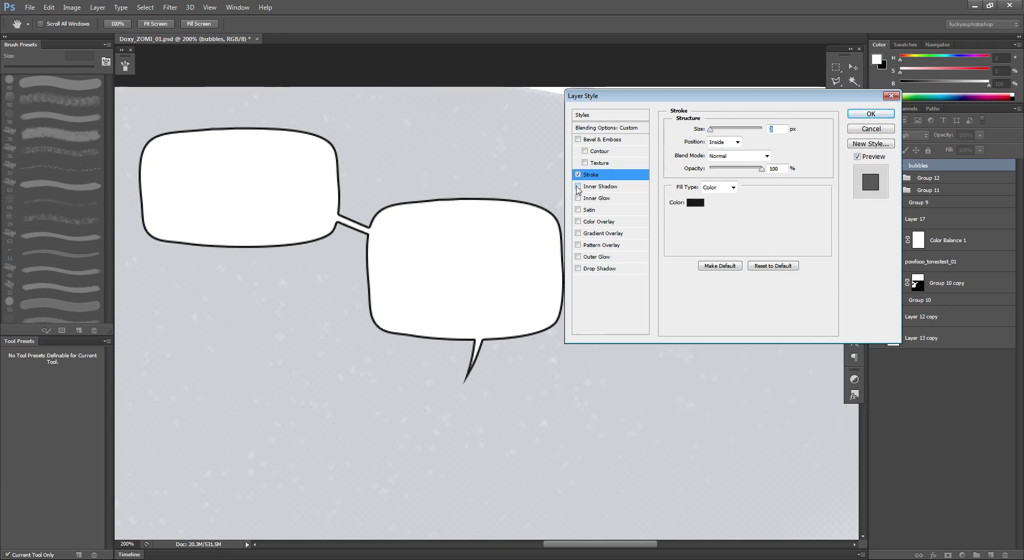
Add a Drop Shadow to the bubbles group with Normal blend mode and 100% opacity.
{"action": "left_click", "coordinate": [577, 269]}
{"action": "left_click", "coordinate": [595, 269]}
{"action": "left_click", "coordinate": [726, 131]}
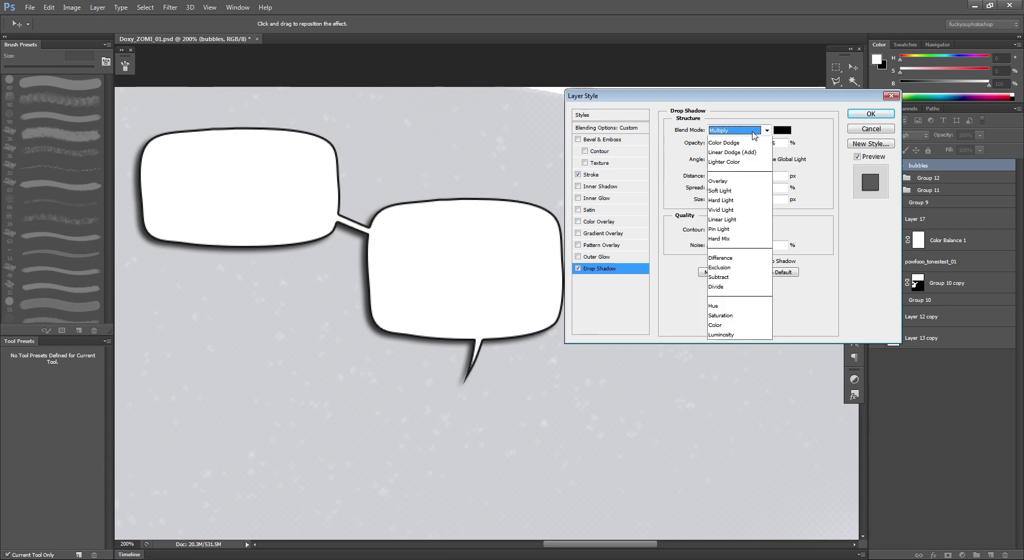
{"action": "left_click", "coordinate": [739, 140]}
{"action": "left_click_drag", "start_coordinate": [749, 146], "coordinate": [784, 149]}
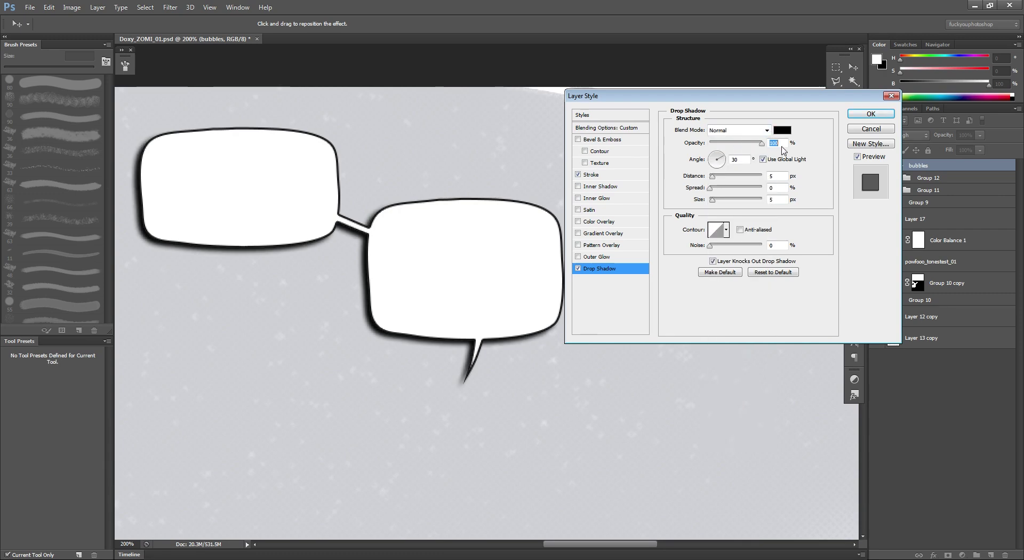
Disable global light for the drop shadow and set its angle to 109°.
{"action": "left_click_drag", "start_coordinate": [411, 215], "coordinate": [457, 214]}
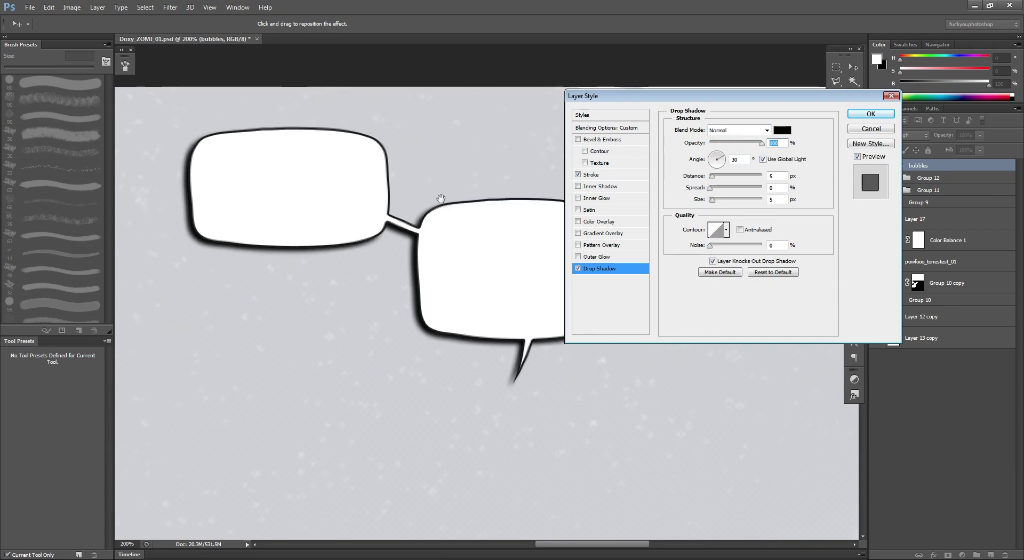
{"action": "left_click", "coordinate": [394, 196], "text": "ctrl"}
{"action": "left_click_drag", "start_coordinate": [384, 193], "coordinate": [501, 220]}
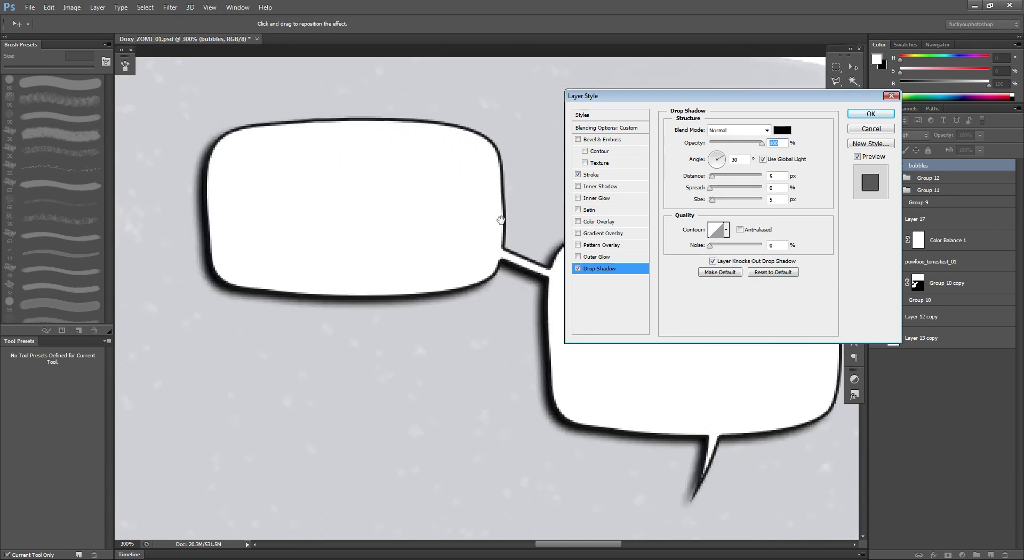
{"action": "left_click", "coordinate": [763, 159]}
{"action": "left_click", "coordinate": [715, 157]}
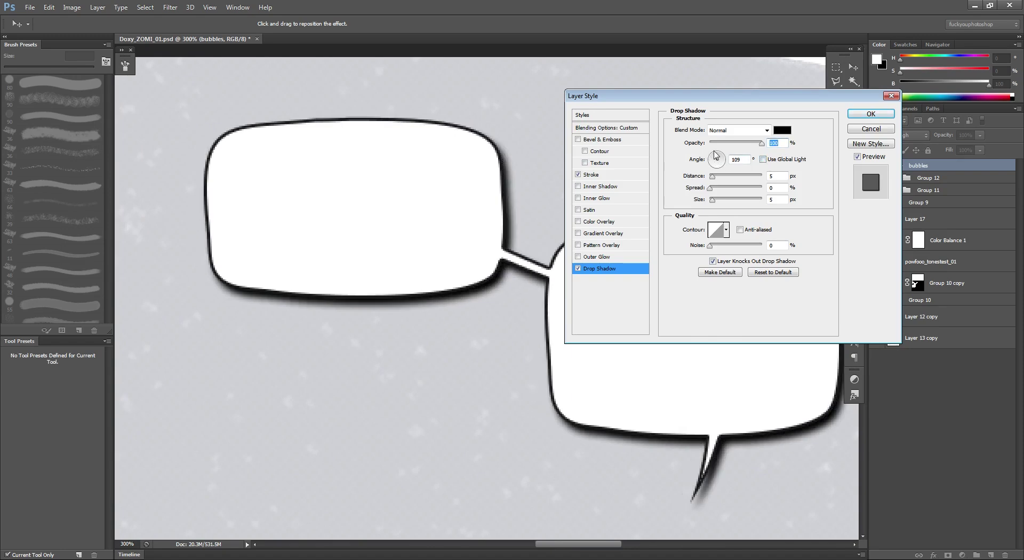
{"action": "left_click", "coordinate": [730, 162]}
Set the drop shadow's spread to 100%, its distance to 1 px and its size to 1 px.
{"action": "left_click_drag", "start_coordinate": [712, 188], "coordinate": [815, 193]}
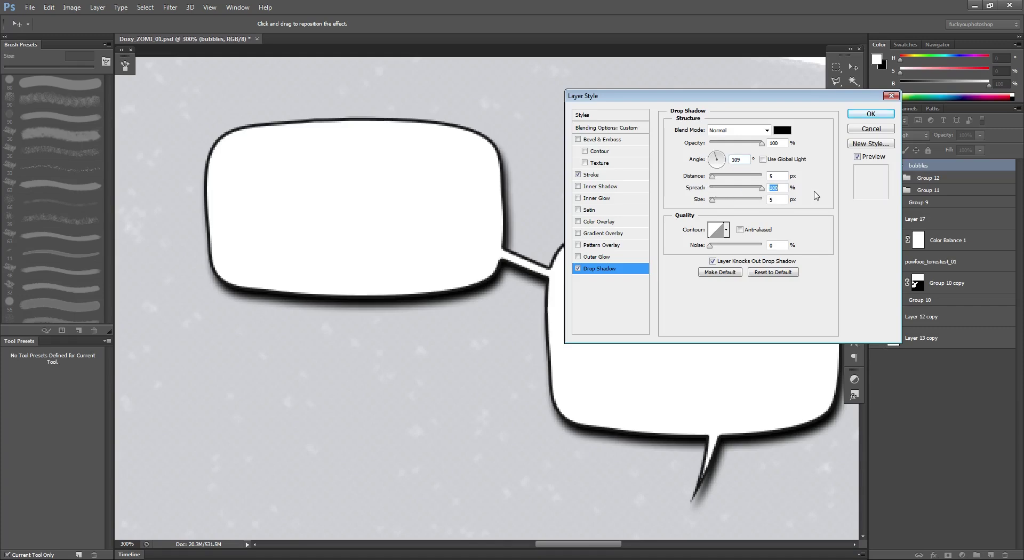
{"action": "left_click", "coordinate": [773, 176]}
{"action": "type", "text": "1"}
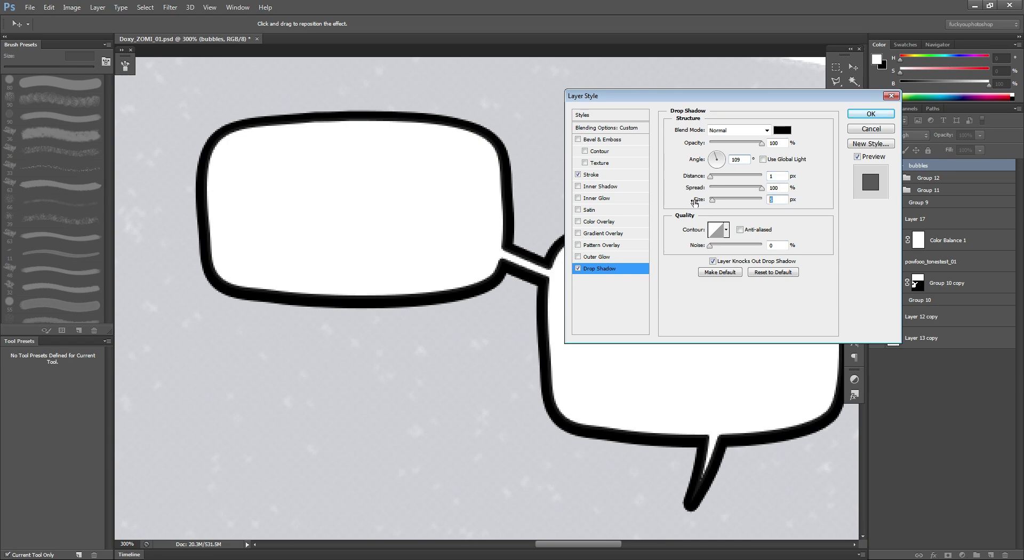
{"action": "type", "text": "1"}
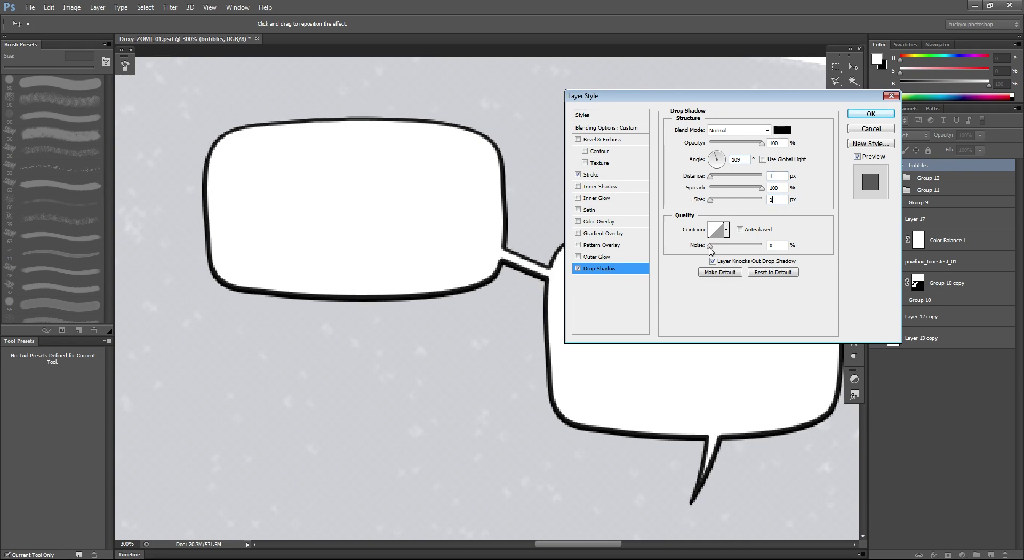
Anti-alias the drop shadow, give it the concave curved contour preset, and set its distance to 2 px.
{"action": "left_click", "coordinate": [740, 229]}
{"action": "left_click", "coordinate": [726, 230]}
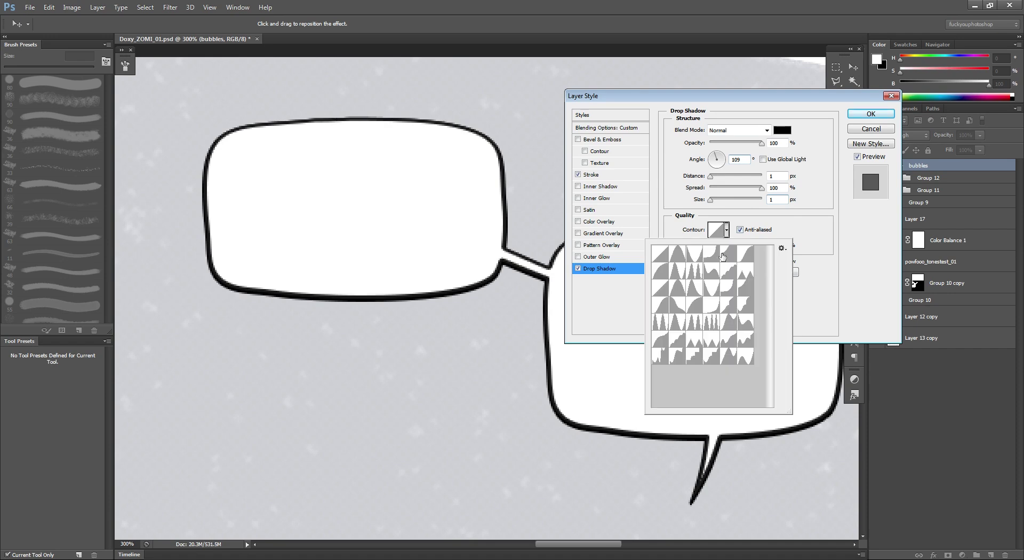
{"action": "left_click", "coordinate": [665, 306]}
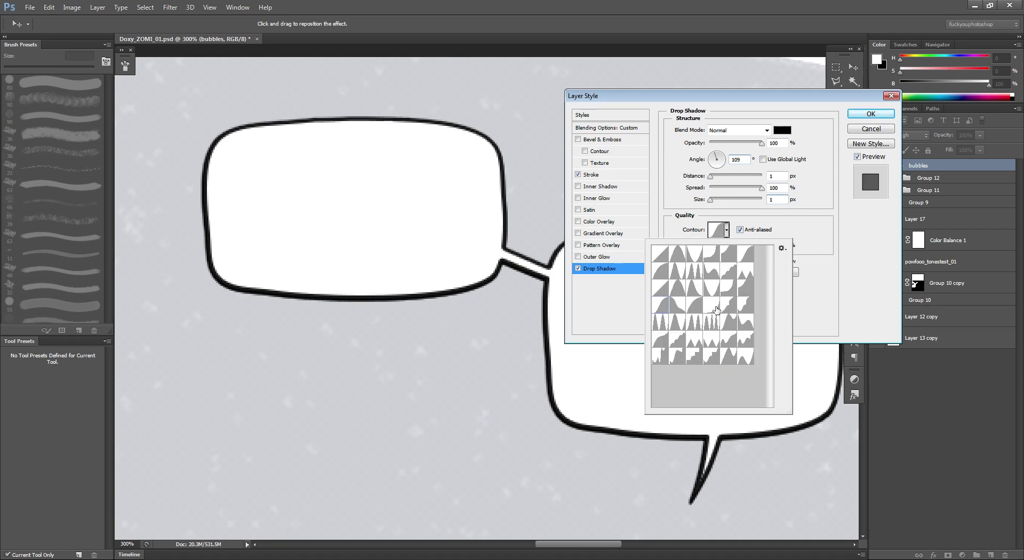
{"action": "left_click", "coordinate": [718, 309]}
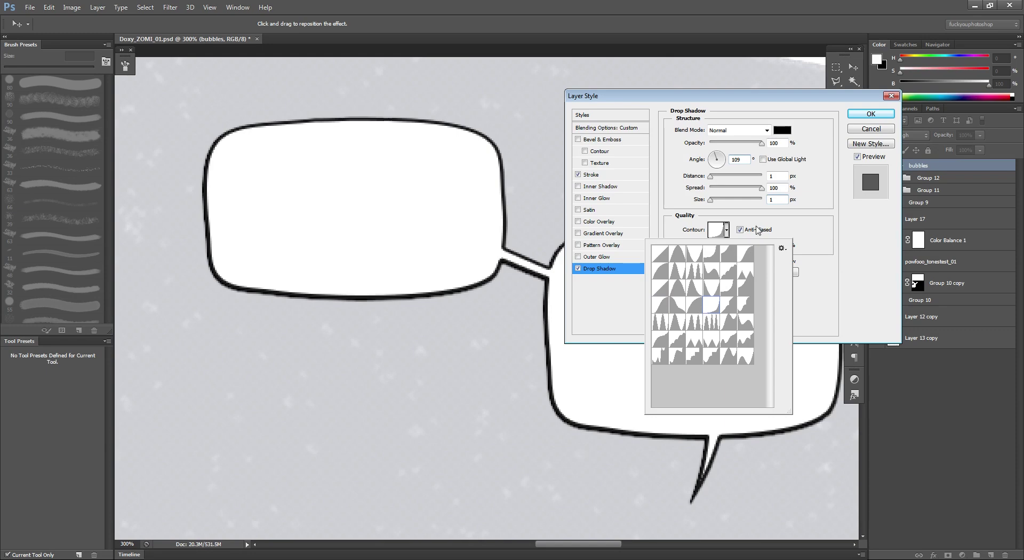
{"action": "left_click", "coordinate": [775, 177]}
{"action": "type", "text": "2"}
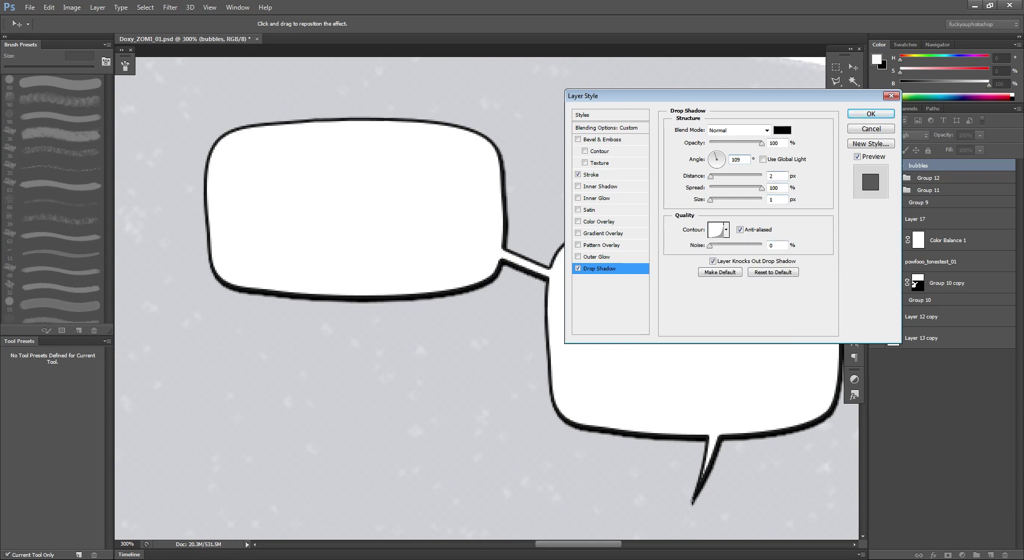
Set the drop shadow's angle to 72° and its distance to 1 px.
{"action": "left_click", "coordinate": [720, 161]}
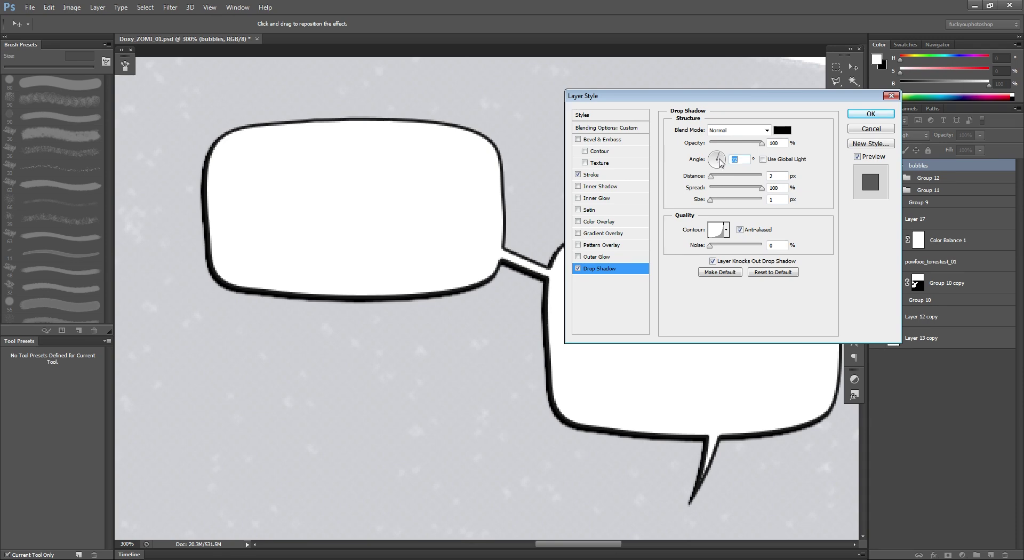
{"action": "key", "text": "Tab"}
{"action": "double_click", "coordinate": [772, 175]}
{"action": "type", "text": "1"}
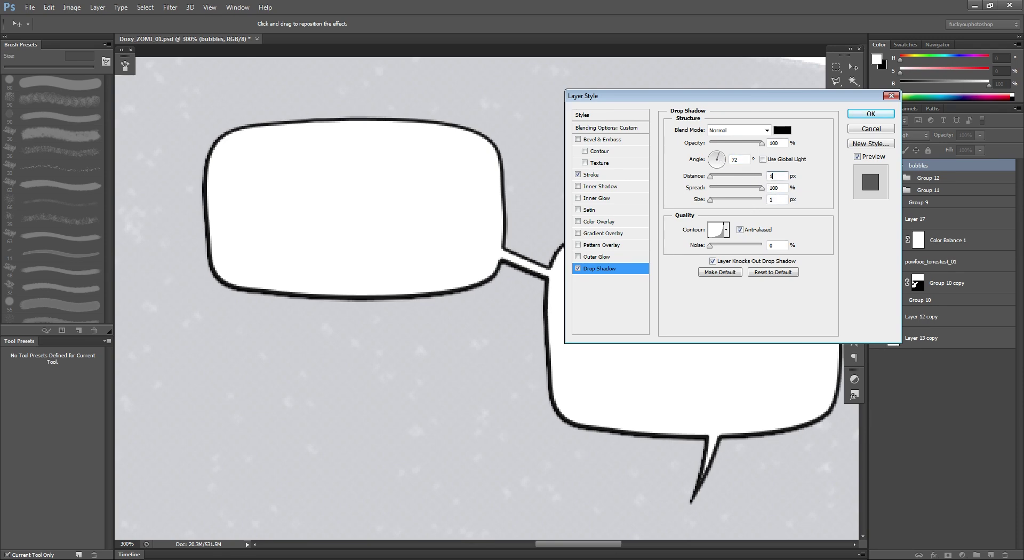
Reduce the bubbles group's stroke size to 1 px and apply the layer style.
{"action": "left_click", "coordinate": [611, 175]}
{"action": "type", "text": "1"}
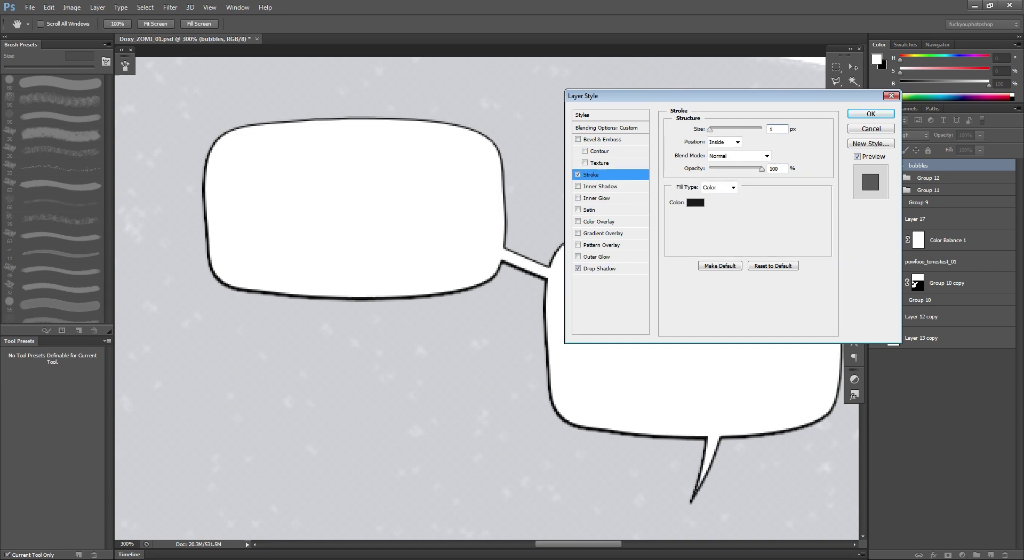
{"action": "left_click", "coordinate": [871, 114]}
Examine the outline and shadow of the connected bubbles at several magnifications.
{"action": "scroll", "coordinate": [586, 206], "scroll_direction": "down", "scroll_amount": 3}
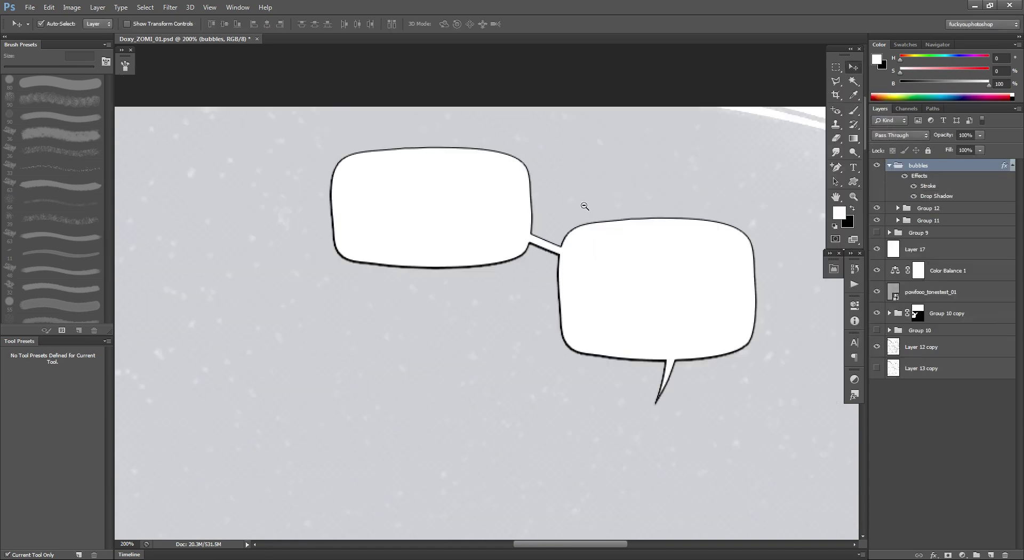
{"action": "scroll", "coordinate": [597, 229], "scroll_direction": "up", "scroll_amount": 2}
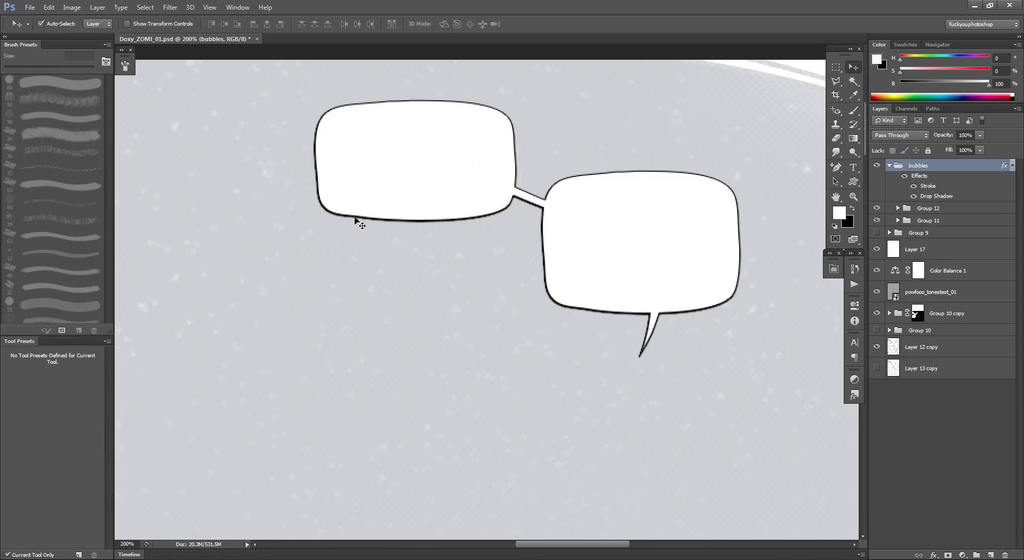
{"action": "left_click_drag", "start_coordinate": [650, 210], "coordinate": [635, 265]}
{"action": "scroll", "coordinate": [635, 266], "scroll_direction": "down", "scroll_amount": 1}
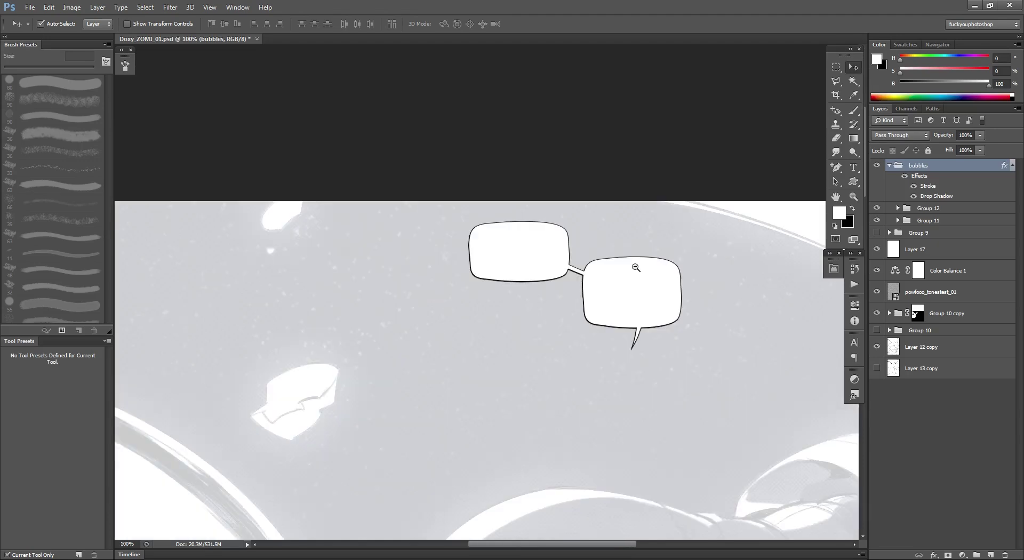
{"action": "scroll", "coordinate": [601, 281], "scroll_direction": "down", "scroll_amount": 1}
{"action": "scroll", "coordinate": [647, 322], "scroll_direction": "up", "scroll_amount": 2}
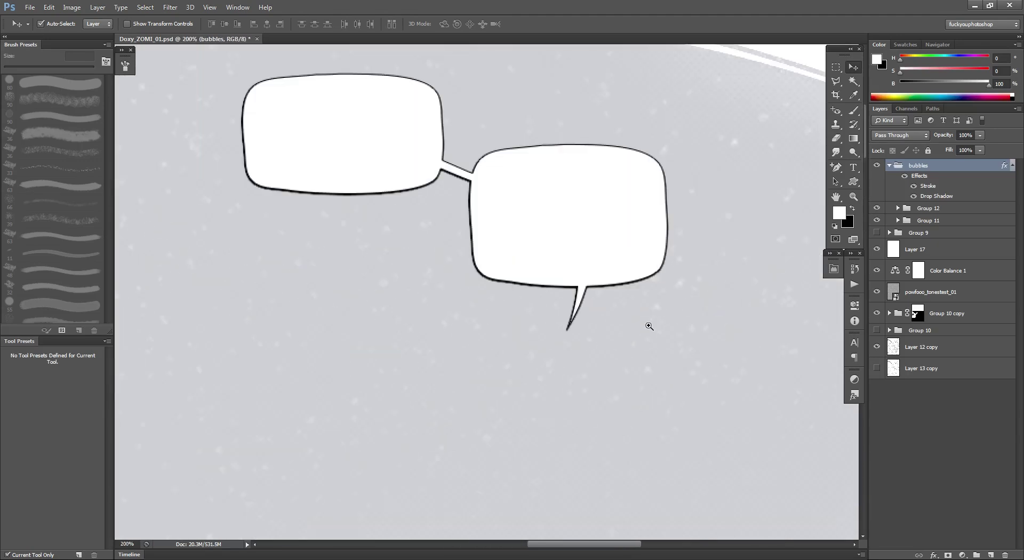
{"action": "left_click_drag", "start_coordinate": [485, 306], "coordinate": [486, 312]}
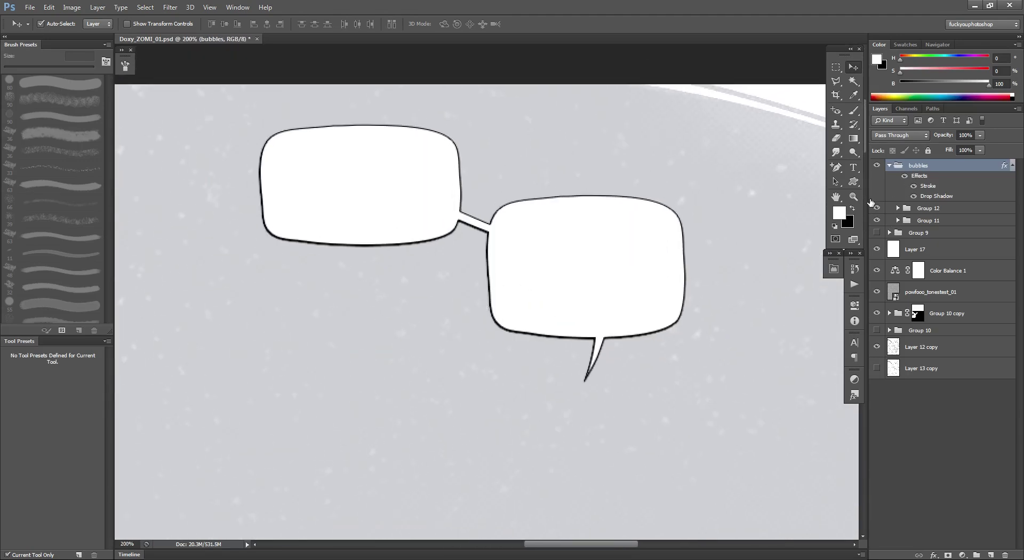
Try moving the lower bubble and the connecting tail individually, and undo the moves.
{"action": "left_click_drag", "start_coordinate": [629, 263], "coordinate": [613, 286]}
{"action": "key", "text": "ctrl+z"}
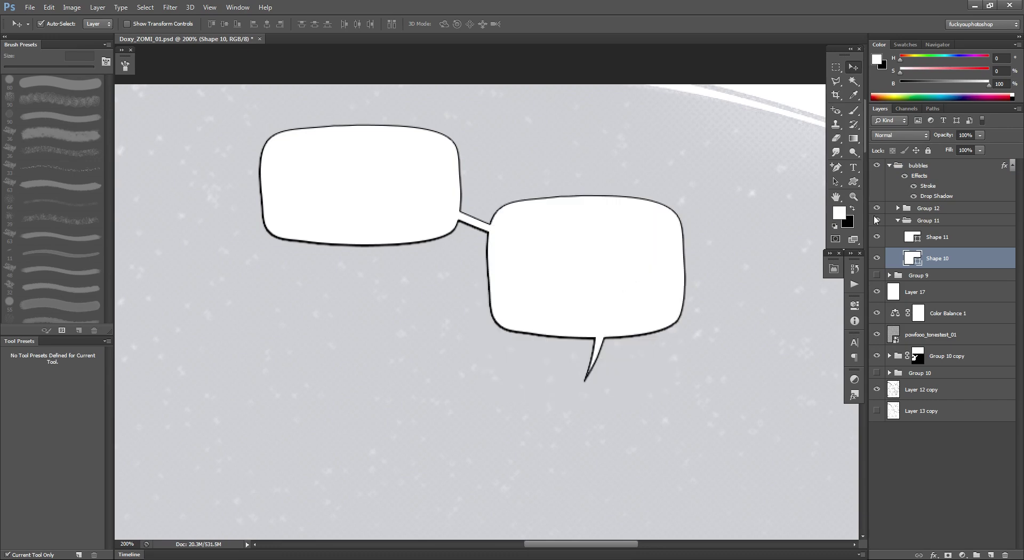
{"action": "left_click", "coordinate": [929, 165]}
{"action": "left_click_drag", "start_coordinate": [420, 203], "coordinate": [365, 208]}
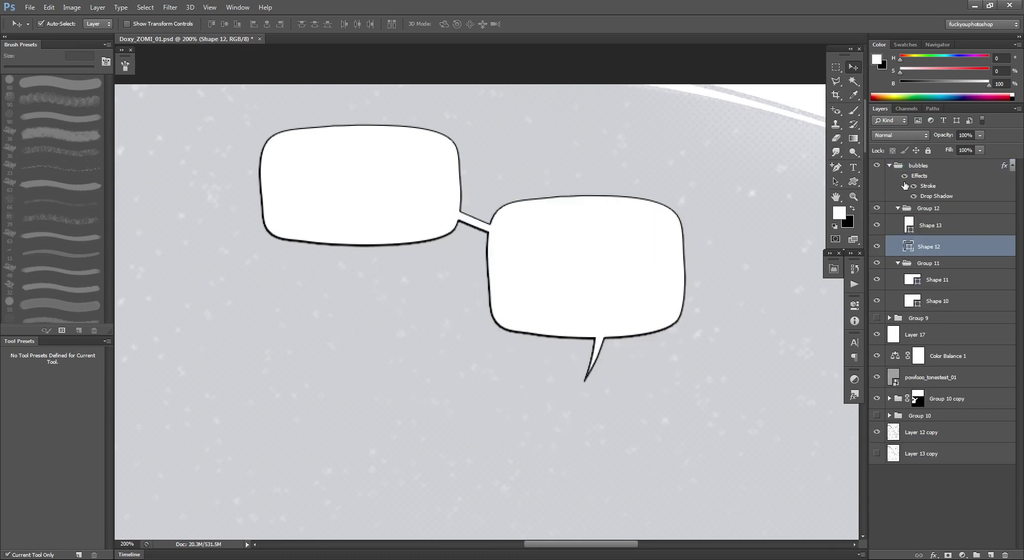
{"action": "left_click", "coordinate": [912, 167]}
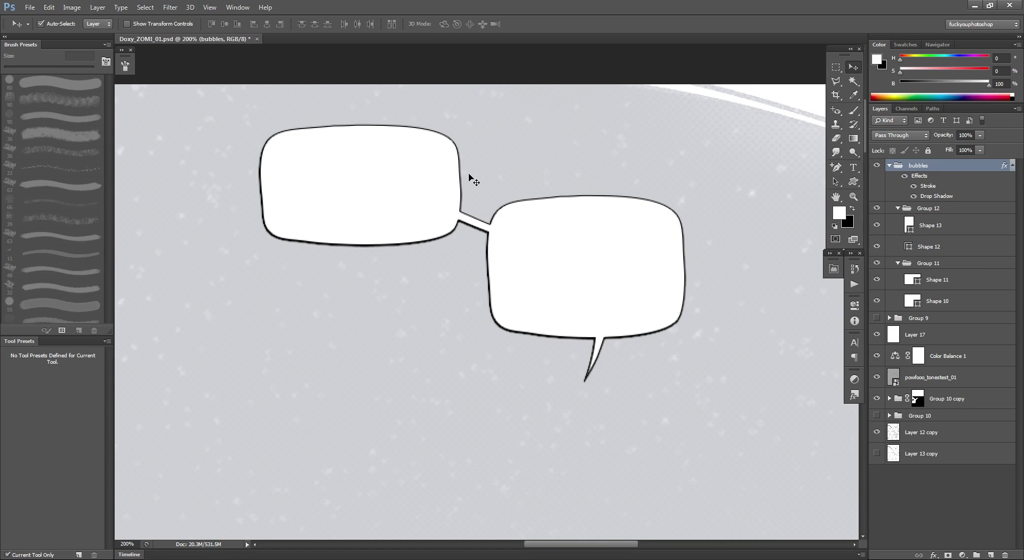
{"action": "left_click_drag", "start_coordinate": [399, 197], "coordinate": [226, 243]}
{"action": "key", "text": "ctrl+z"}
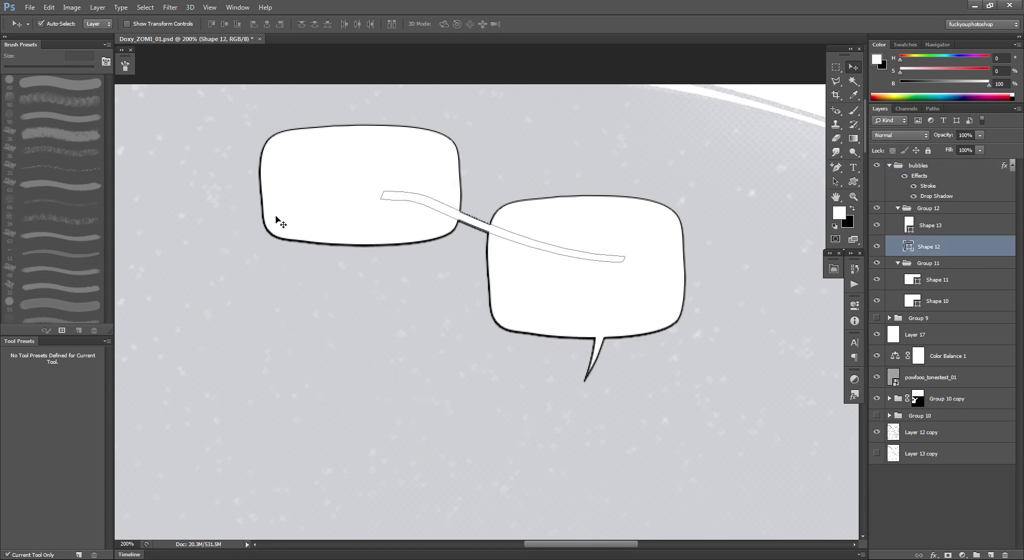
{"action": "mouse_move", "coordinate": [337, 188]}
{"action": "left_mouse_down"}
{"action": "mouse_move", "coordinate": [304, 267]}
{"action": "mouse_move", "coordinate": [272, 408]}
{"action": "mouse_move", "coordinate": [349, 198]}
{"action": "mouse_move", "coordinate": [338, 191]}
{"action": "left_mouse_up"}
Select the whole bubbles group and add a layer mask to it.
{"action": "left_click", "coordinate": [929, 174]}
{"action": "key", "text": "shift+Left"}
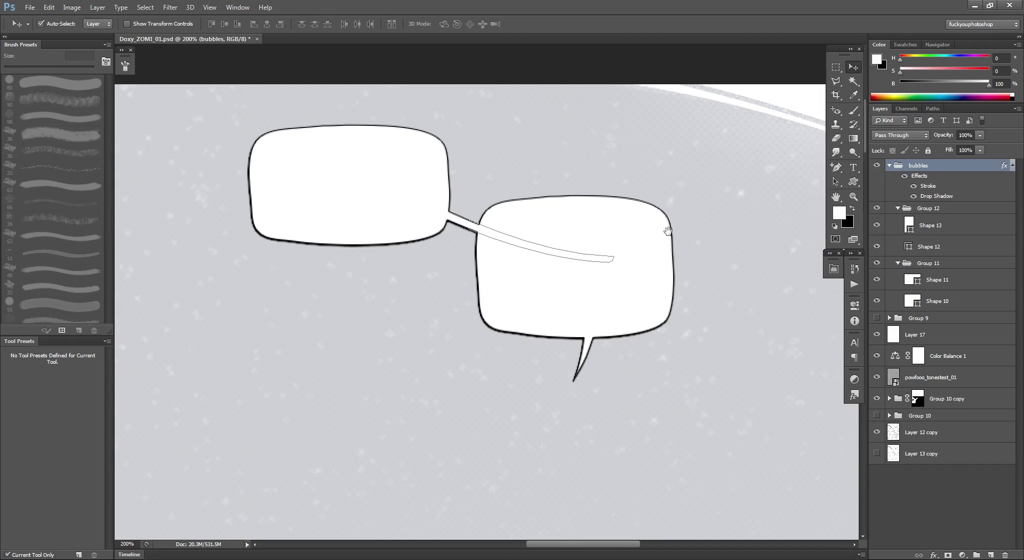
{"action": "left_click", "coordinate": [954, 555]}
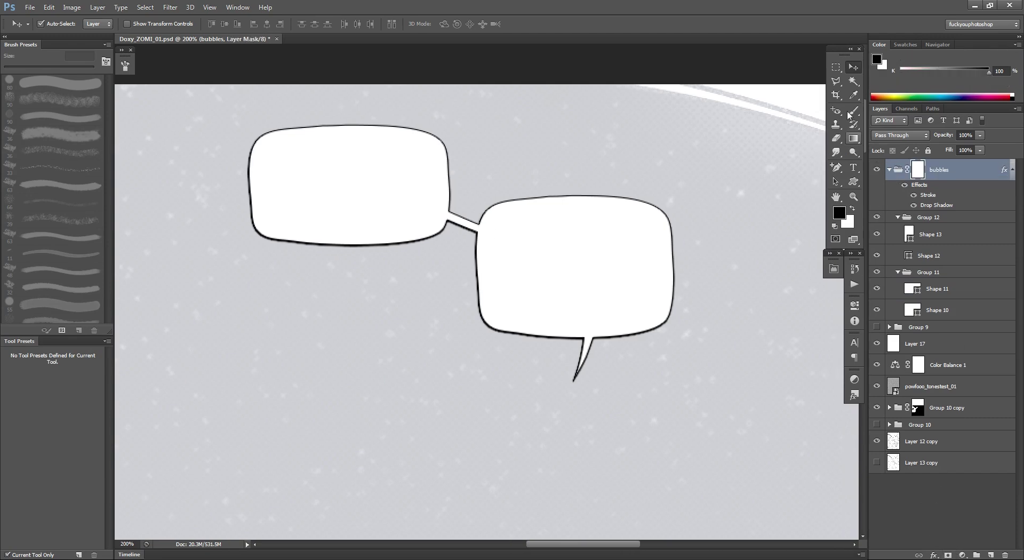
Hide the right part of the lower bubble by filling a rectangular selection with black on the group's mask, and deselect.
{"action": "key", "text": "m"}
{"action": "left_click_drag", "start_coordinate": [739, 264], "coordinate": [656, 233]}
{"action": "left_click_drag", "start_coordinate": [680, 448], "coordinate": [545, 88]}
{"action": "key", "text": "alt+BackSpace"}
{"action": "key", "text": "z"}
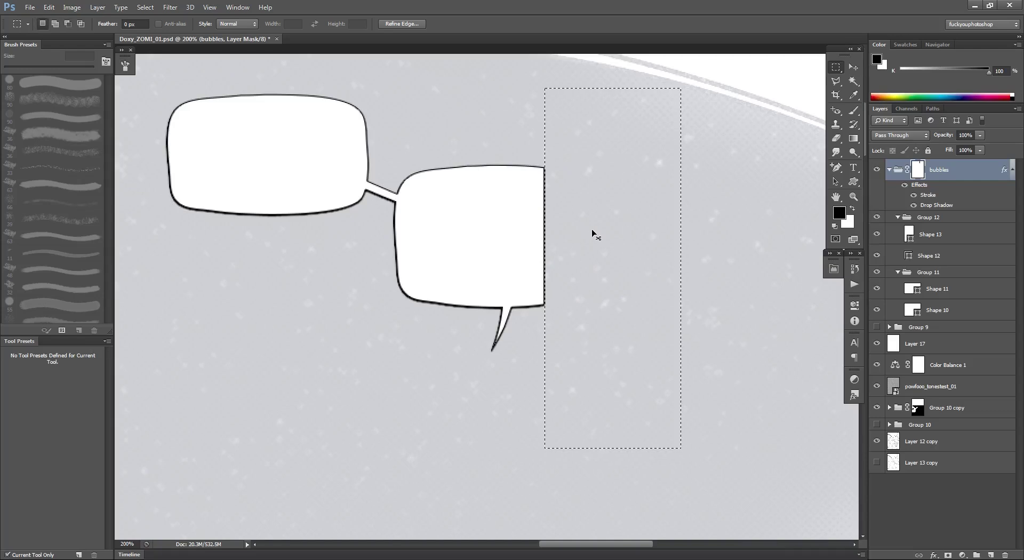
{"action": "key", "text": "ctrl+d"}
{"action": "left_click", "coordinate": [536, 227]}
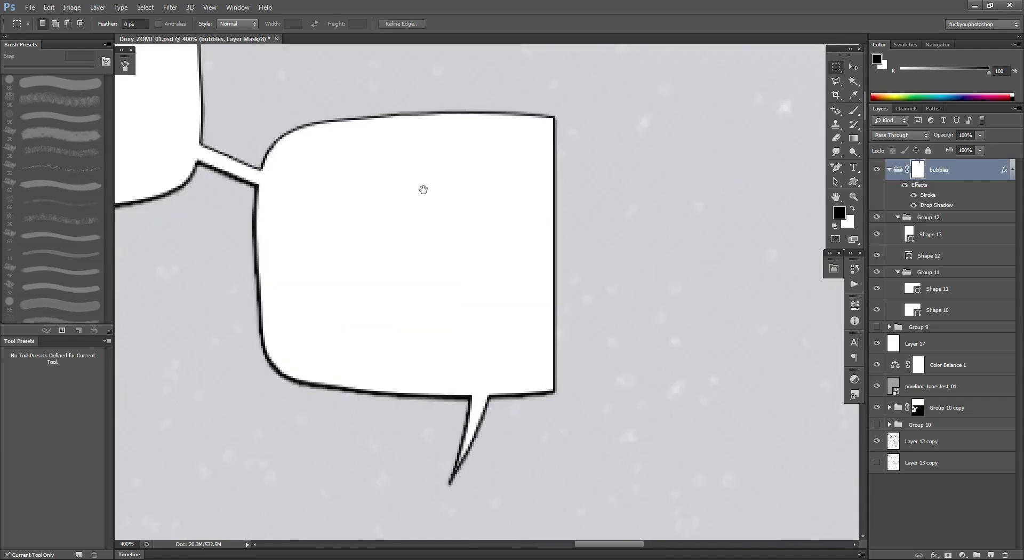
{"action": "left_click_drag", "start_coordinate": [423, 189], "coordinate": [560, 253]}
{"action": "left_click", "coordinate": [560, 253], "text": "alt"}
{"action": "left_click", "coordinate": [560, 253], "text": "alt"}
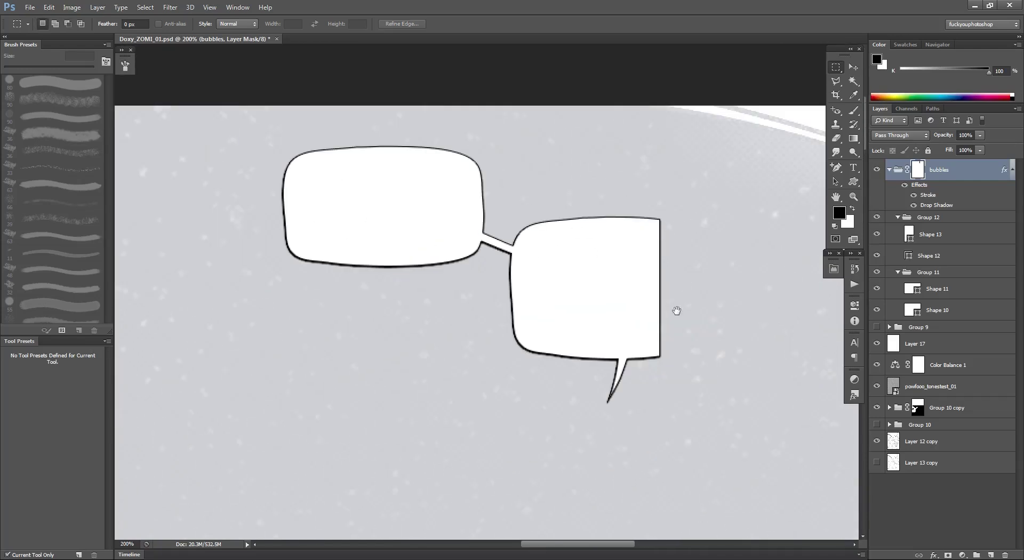
Create a new group inside the bubbles group, beneath the existing bubble subgroups, for the lower panel with the horned character.
{"action": "left_click_drag", "start_coordinate": [677, 311], "coordinate": [518, 268]}
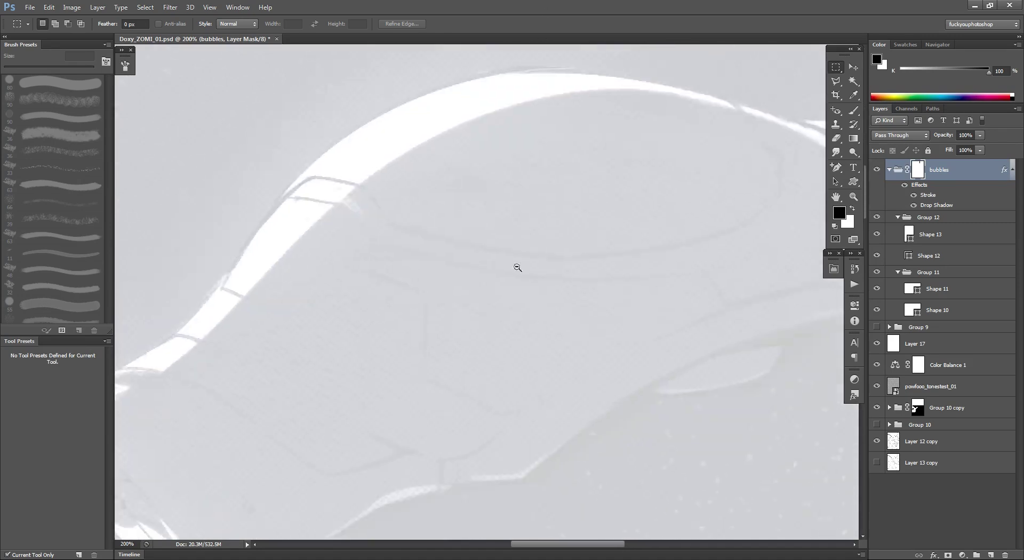
{"action": "left_click", "coordinate": [517, 268], "text": "alt"}
{"action": "left_click", "coordinate": [518, 268], "text": "alt"}
{"action": "left_click", "coordinate": [518, 267], "text": "alt"}
{"action": "left_click_drag", "start_coordinate": [524, 421], "coordinate": [535, 181]}
{"action": "left_click_drag", "start_coordinate": [567, 409], "coordinate": [507, 231]}
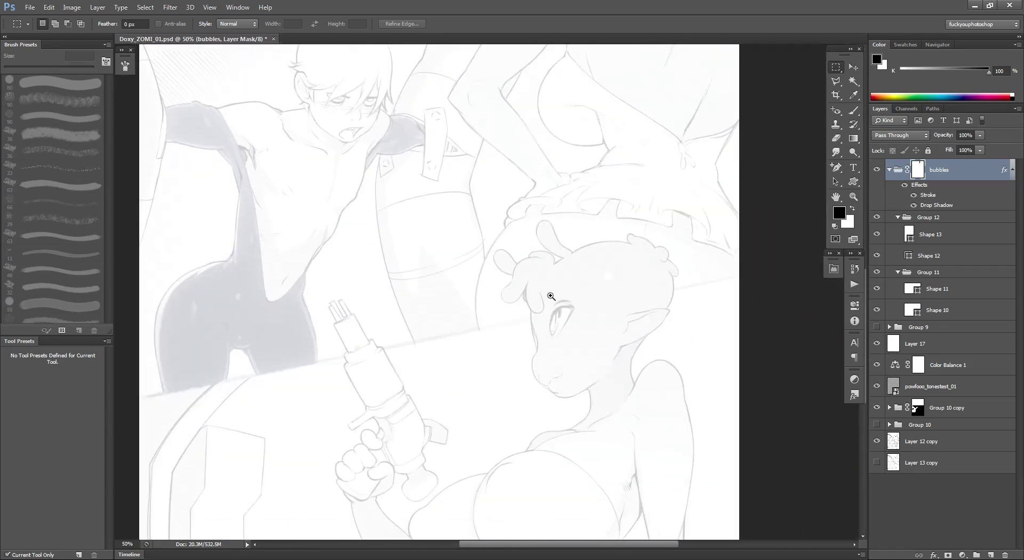
{"action": "left_click", "coordinate": [551, 296]}
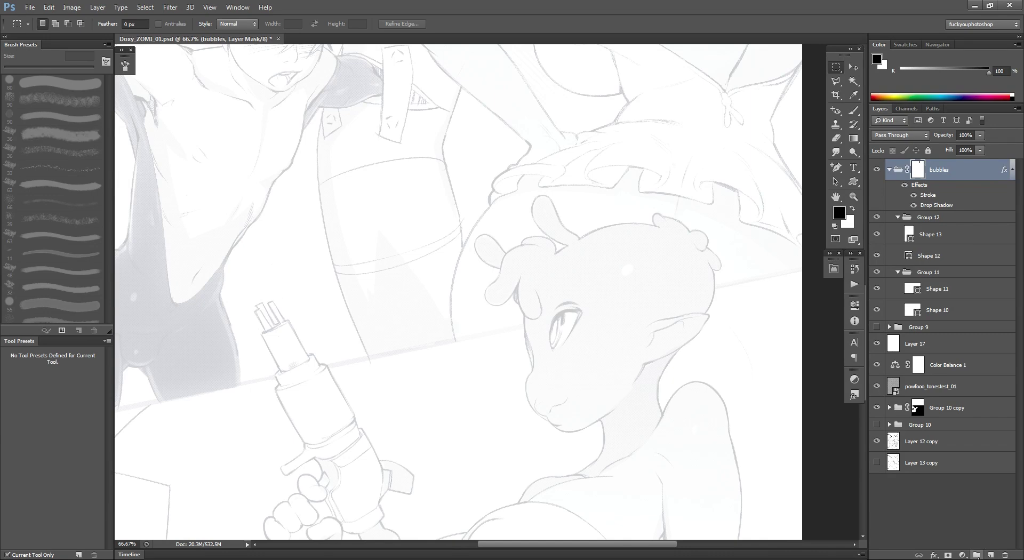
{"action": "left_click", "coordinate": [977, 555]}
{"action": "left_click_drag", "start_coordinate": [927, 166], "coordinate": [941, 182]}
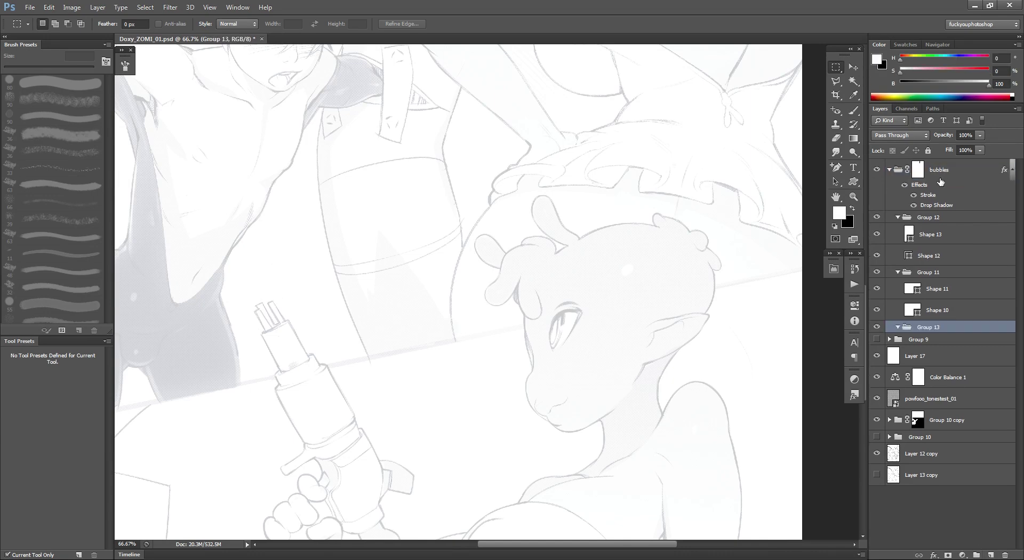
Draw a slanted white line shape, 6 pt thick, about 2981 px wide and 244 px high, across the lower artwork inside Group 13.
{"action": "left_click", "coordinate": [854, 181]}
{"action": "left_click", "coordinate": [500, 265], "text": "alt"}
{"action": "left_click", "coordinate": [501, 264], "text": "alt"}
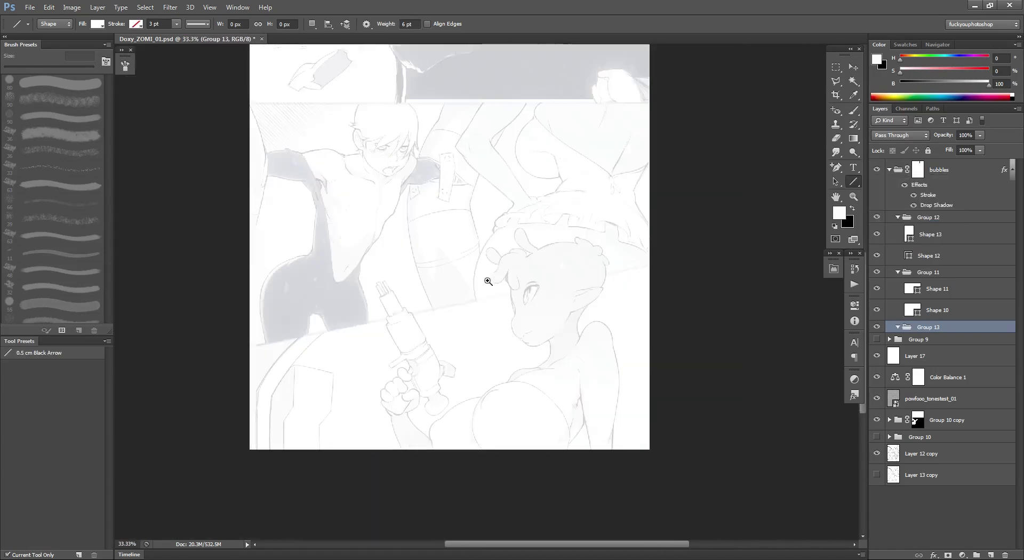
{"action": "left_click_drag", "start_coordinate": [486, 281], "coordinate": [501, 233]}
{"action": "left_click_drag", "start_coordinate": [221, 214], "coordinate": [751, 254]}
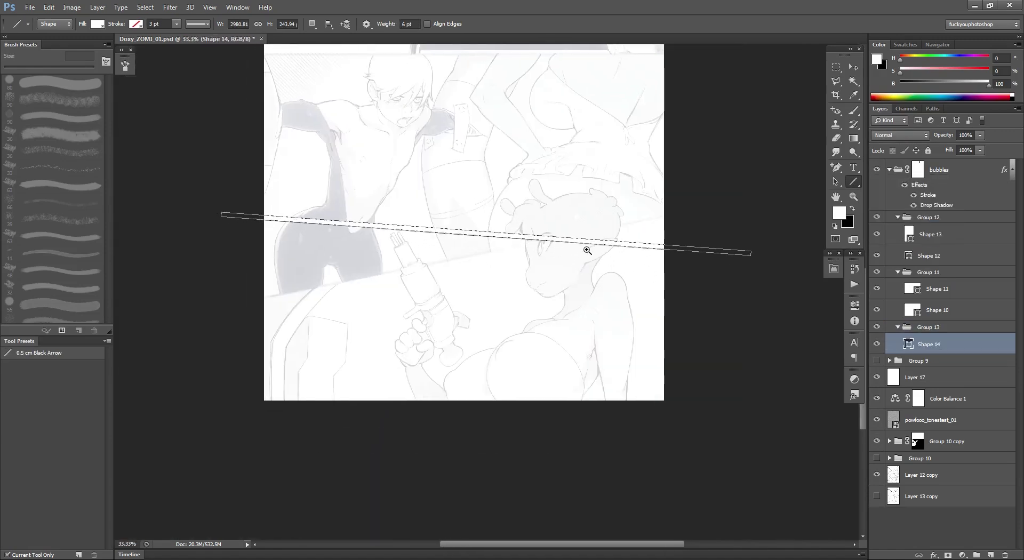
Add a layer mask to Shape 14 and paint out the line where it crosses the horned character's head.
{"action": "scroll", "coordinate": [587, 249], "scroll_direction": "up", "scroll_amount": 3}
{"action": "key", "text": "e"}
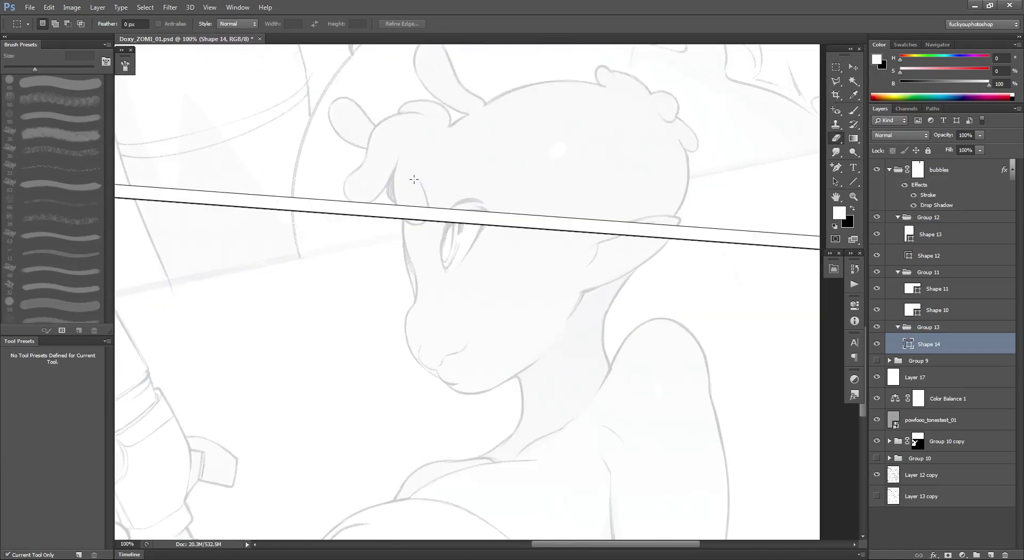
{"action": "left_click", "coordinate": [949, 554]}
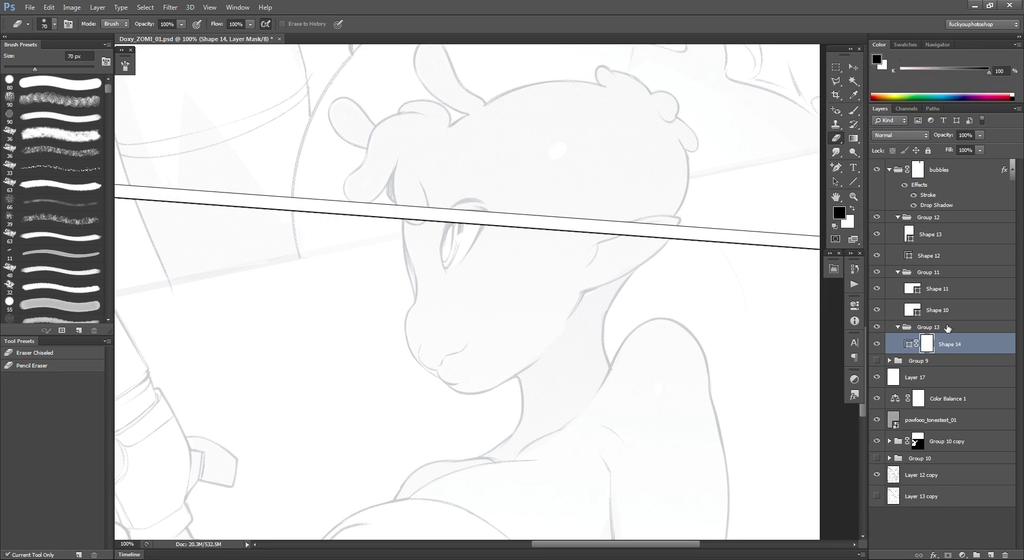
{"action": "key", "text": "b"}
{"action": "mouse_move", "coordinate": [421, 214]}
{"action": "left_mouse_down"}
{"action": "mouse_move", "coordinate": [441, 205]}
{"action": "mouse_move", "coordinate": [421, 190]}
{"action": "mouse_move", "coordinate": [450, 212]}
{"action": "mouse_move", "coordinate": [643, 207]}
{"action": "left_mouse_up"}
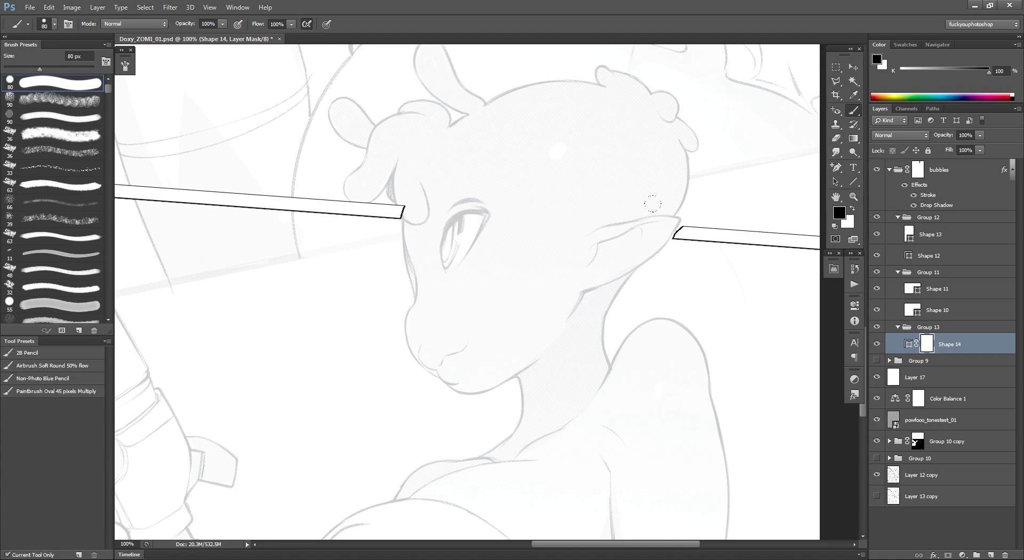
{"action": "left_click", "coordinate": [668, 200], "text": "ctrl"}
{"action": "left_click_drag", "start_coordinate": [368, 207], "coordinate": [704, 209]}
{"action": "left_click_drag", "start_coordinate": [450, 158], "coordinate": [492, 194]}
{"action": "left_click_drag", "start_coordinate": [376, 163], "coordinate": [388, 169]}
{"action": "left_click_drag", "start_coordinate": [547, 190], "coordinate": [280, 171]}
{"action": "left_click_drag", "start_coordinate": [679, 218], "coordinate": [544, 219]}
{"action": "left_click", "coordinate": [509, 211], "text": "alt"}
{"action": "left_click", "coordinate": [509, 211], "text": "alt"}
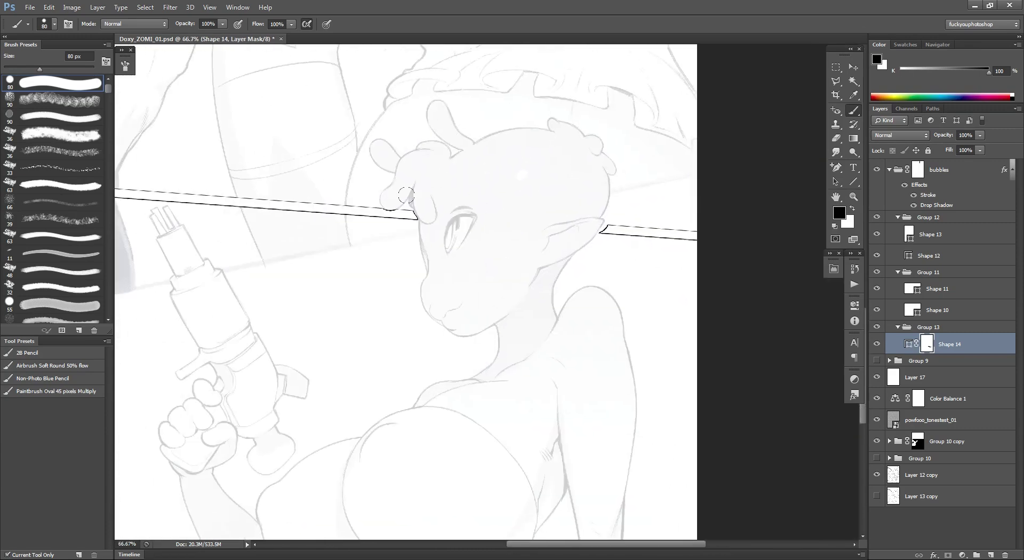
Paint Shape 14's layer mask white across the head to restore the hidden part of the line.
{"action": "key", "text": "x"}
{"action": "left_click", "coordinate": [392, 209]}
{"action": "left_click", "coordinate": [599, 226], "text": "shift"}
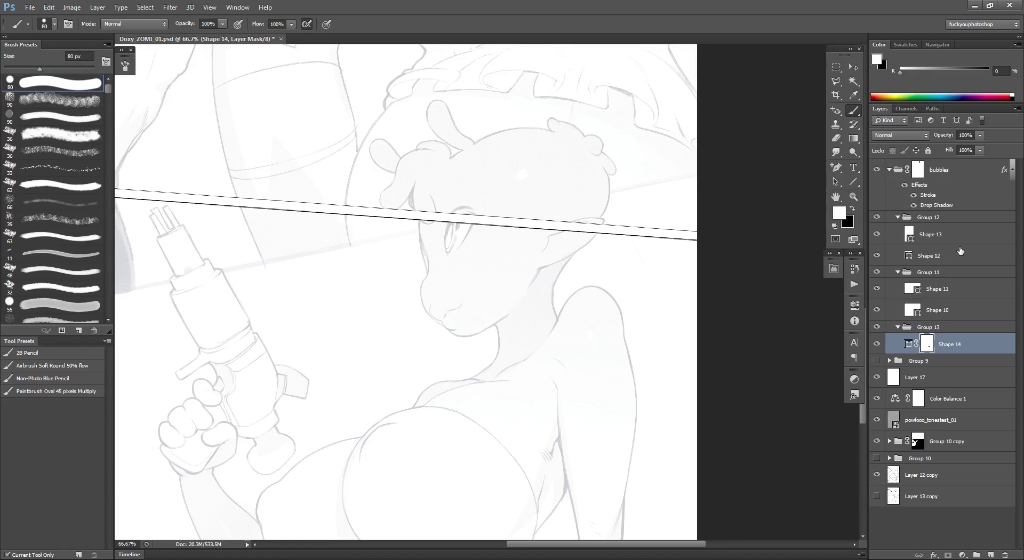
Collapse Group 13 and put the bubbles group inside a new parent group.
{"action": "left_click", "coordinate": [964, 179]}
{"action": "left_click", "coordinate": [899, 330]}
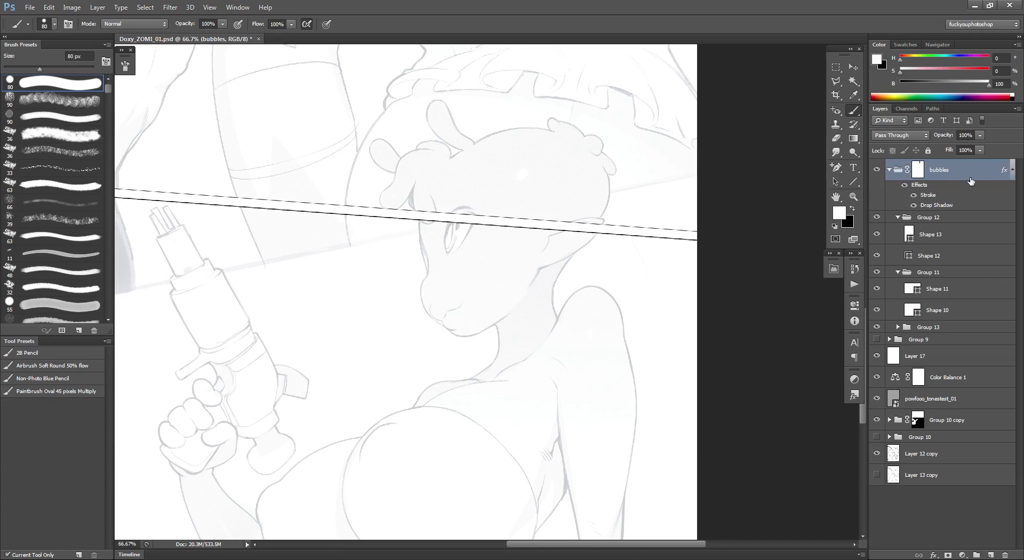
{"action": "key", "text": "ctrl+g"}
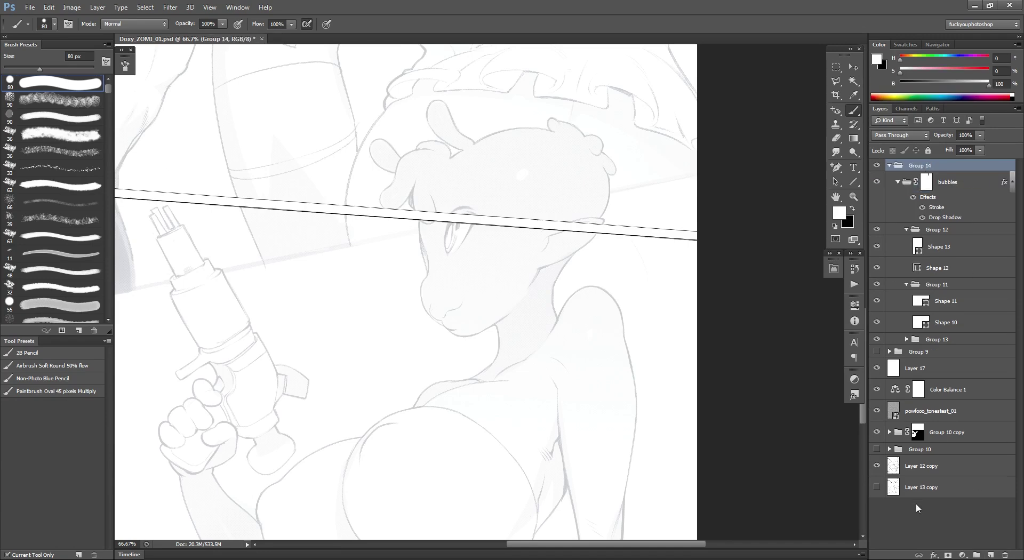
Add a layer mask to Group 14 and paint out the line over the character's hair, face and ear.
{"action": "left_click", "coordinate": [948, 555]}
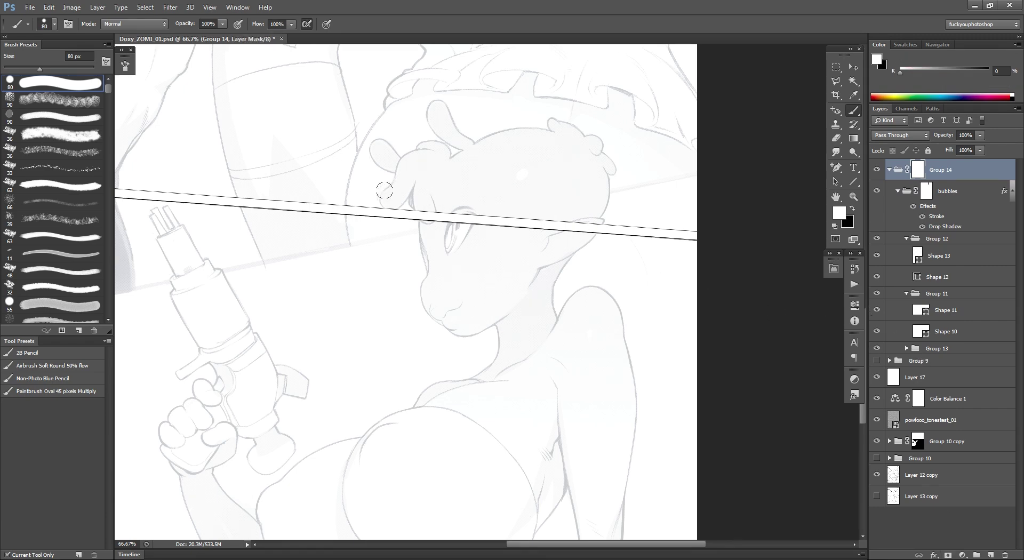
{"action": "left_click", "coordinate": [425, 198], "text": "ctrl"}
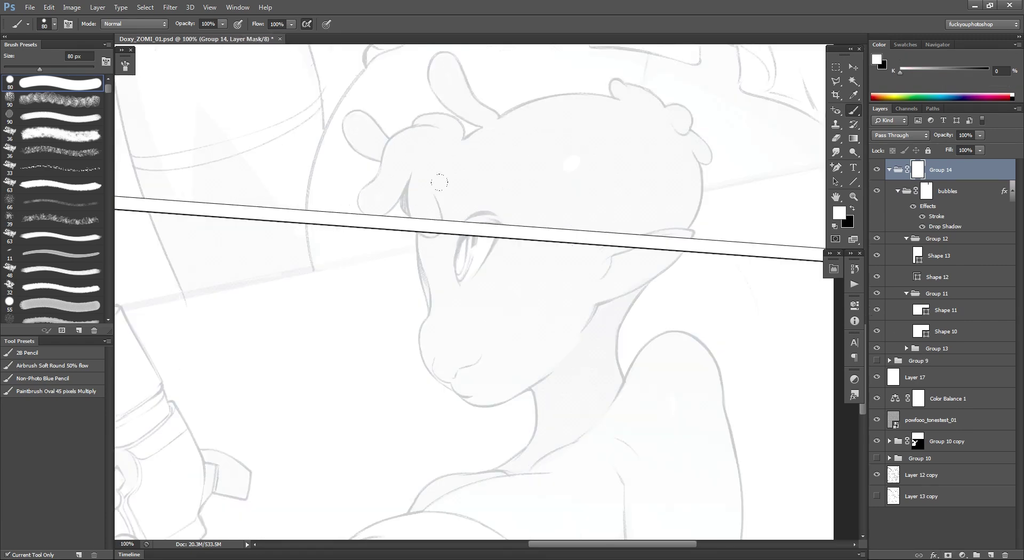
{"action": "key", "text": "x"}
{"action": "left_click_drag", "start_coordinate": [377, 214], "coordinate": [342, 213]}
{"action": "mouse_move", "coordinate": [453, 215]}
{"action": "left_mouse_down"}
{"action": "mouse_move", "coordinate": [426, 214]}
{"action": "mouse_move", "coordinate": [665, 219]}
{"action": "left_mouse_up"}
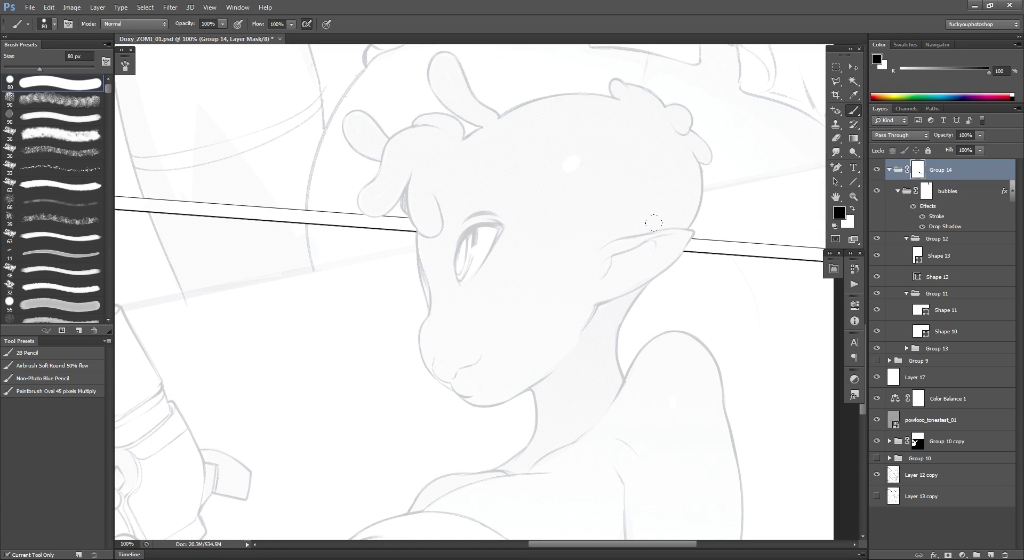
{"action": "scroll", "coordinate": [704, 247], "scroll_direction": "up", "scroll_amount": 2}
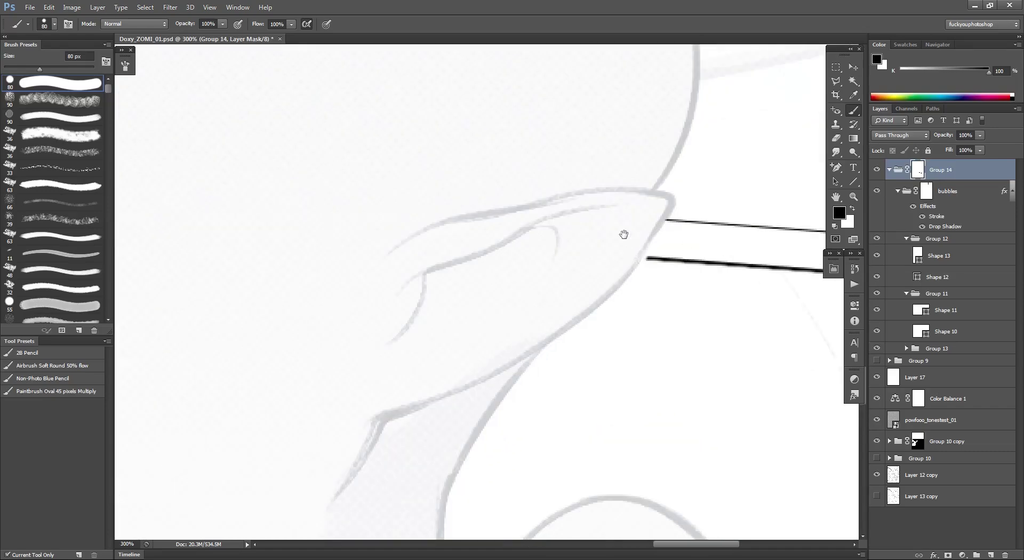
{"action": "scroll", "coordinate": [494, 215], "scroll_direction": "down", "scroll_amount": 4}
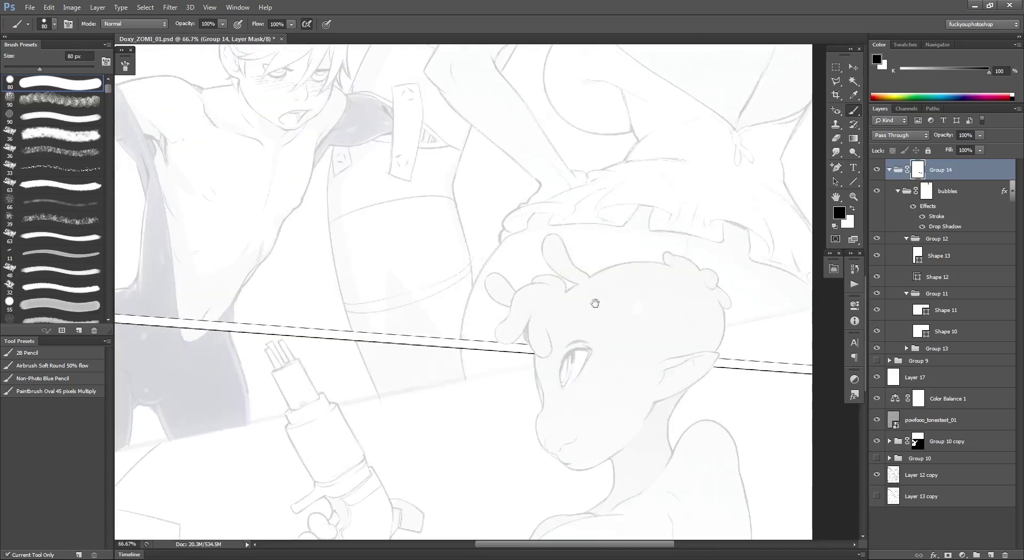
Delete the layer mask from Group 14.
{"action": "scroll", "coordinate": [586, 353], "scroll_direction": "up", "scroll_amount": 8}
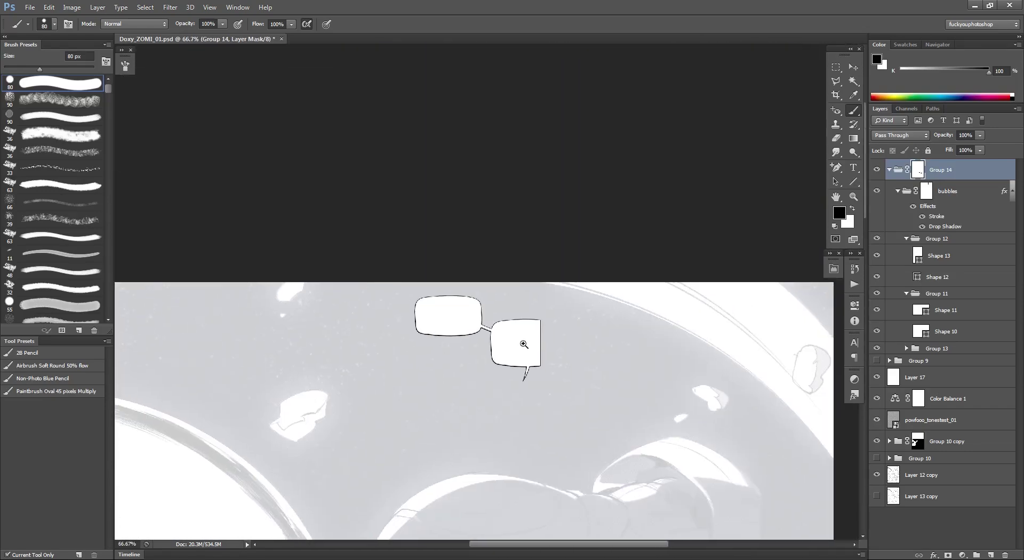
{"action": "scroll", "coordinate": [523, 339], "scroll_direction": "up", "scroll_amount": 1}
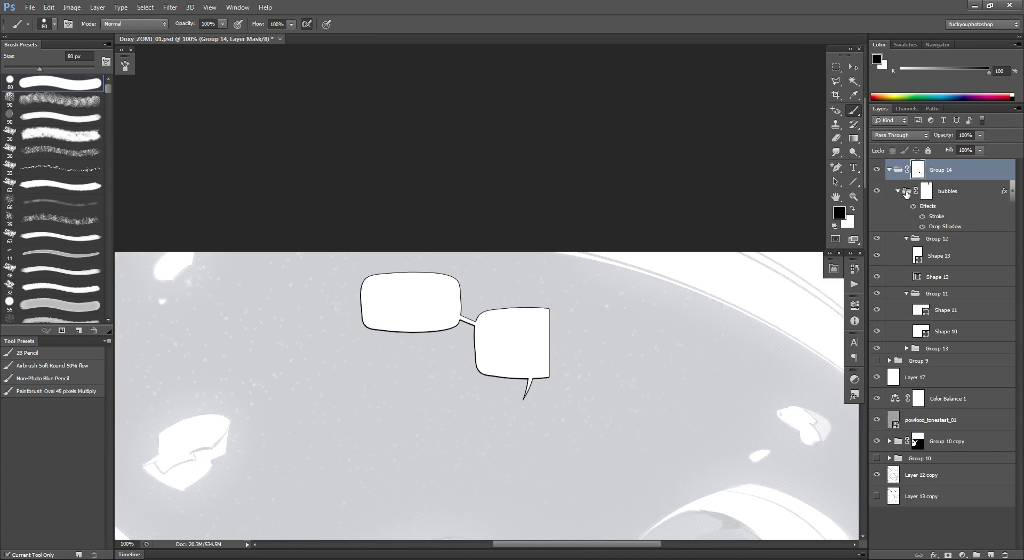
{"action": "left_click_drag", "start_coordinate": [816, 263], "coordinate": [763, 255]}
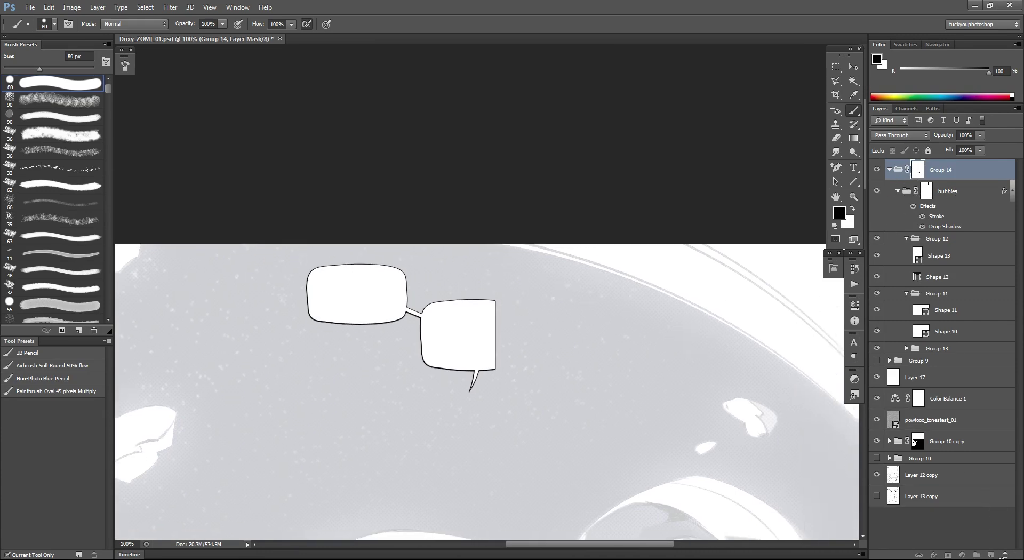
{"action": "left_click_drag", "start_coordinate": [918, 169], "coordinate": [1004, 556]}
Delete the layer mask from the bubbles group so the cropped speech bubble shows completely.
{"action": "left_click_drag", "start_coordinate": [546, 322], "coordinate": [563, 230]}
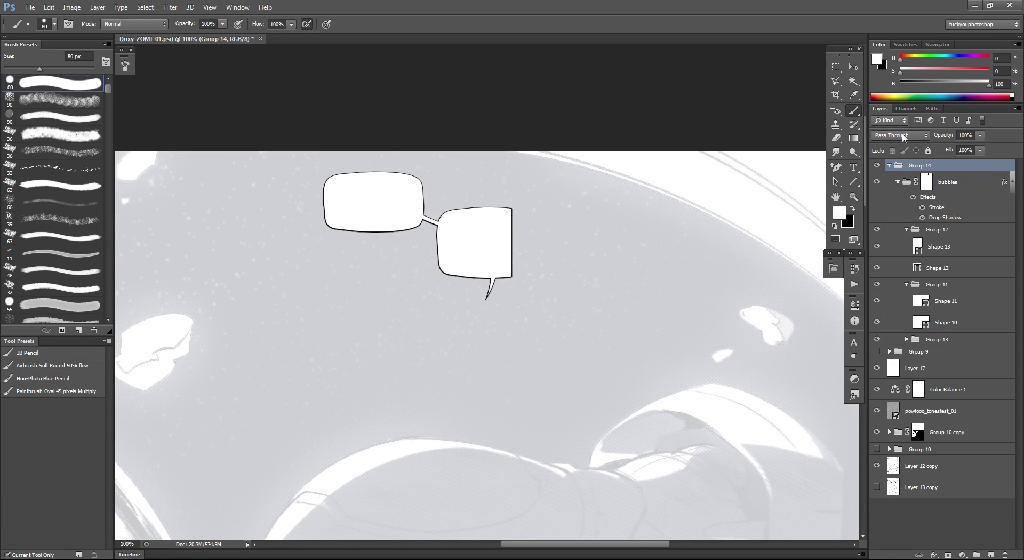
{"action": "left_click", "coordinate": [923, 183]}
{"action": "left_click_drag", "start_coordinate": [500, 212], "coordinate": [487, 296]}
{"action": "key", "text": "ctrl+z"}
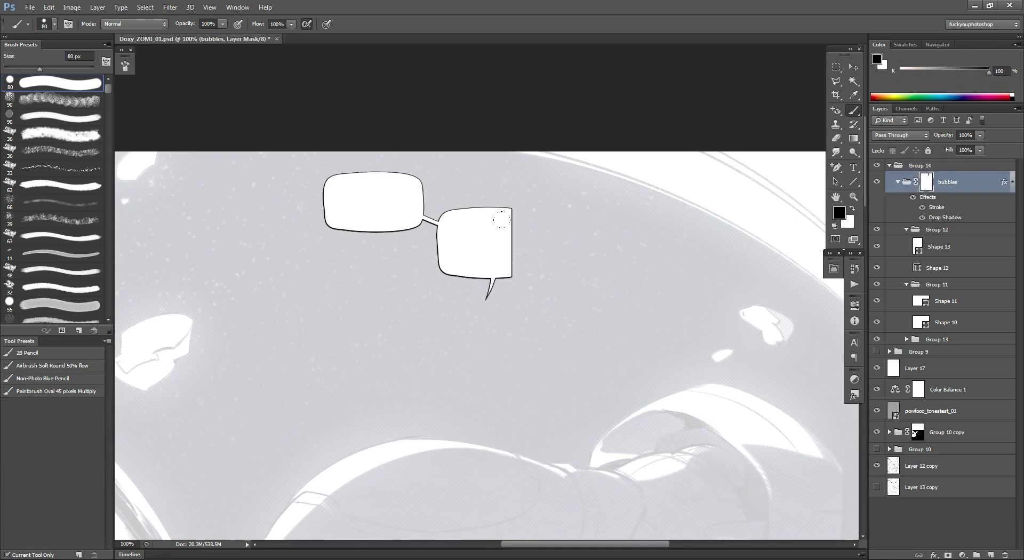
{"action": "left_click", "coordinate": [1007, 555]}
{"action": "left_click", "coordinate": [469, 301]}
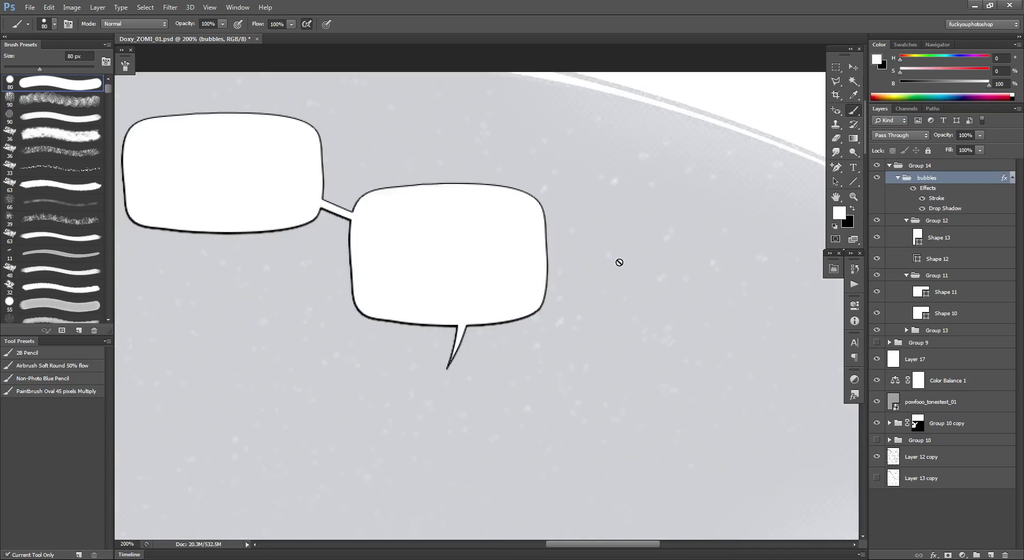
{"action": "left_click_drag", "start_coordinate": [501, 263], "coordinate": [584, 264]}
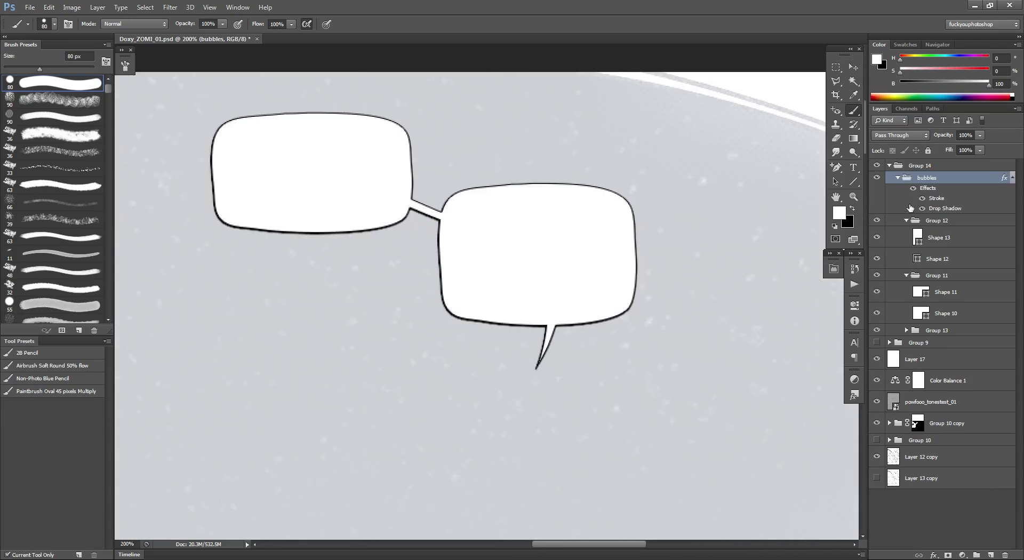
Select Shape 13, the speech bubble's tail, and show its path outline with the Custom Shape tool.
{"action": "left_click", "coordinate": [939, 235]}
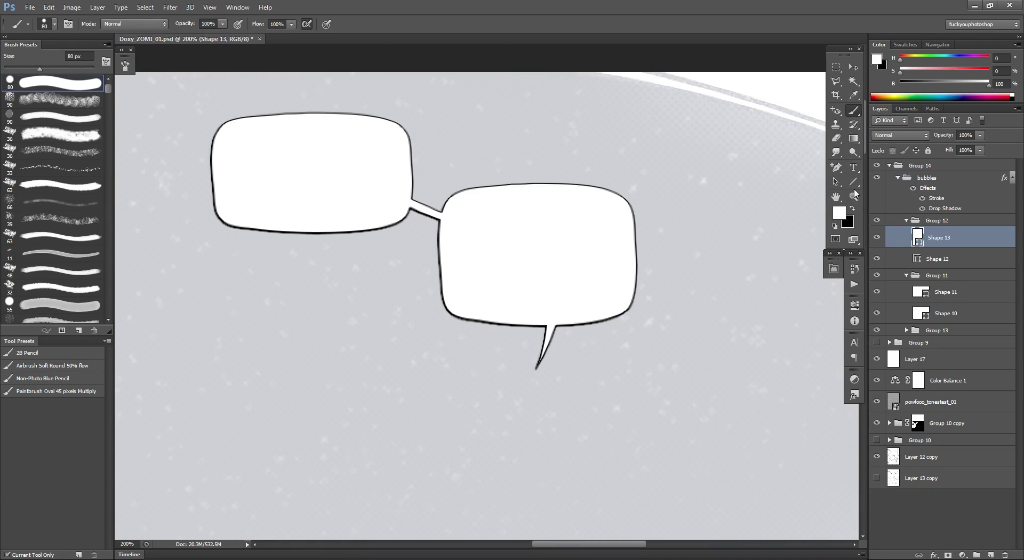
{"action": "left_click_drag", "start_coordinate": [856, 189], "coordinate": [897, 234]}
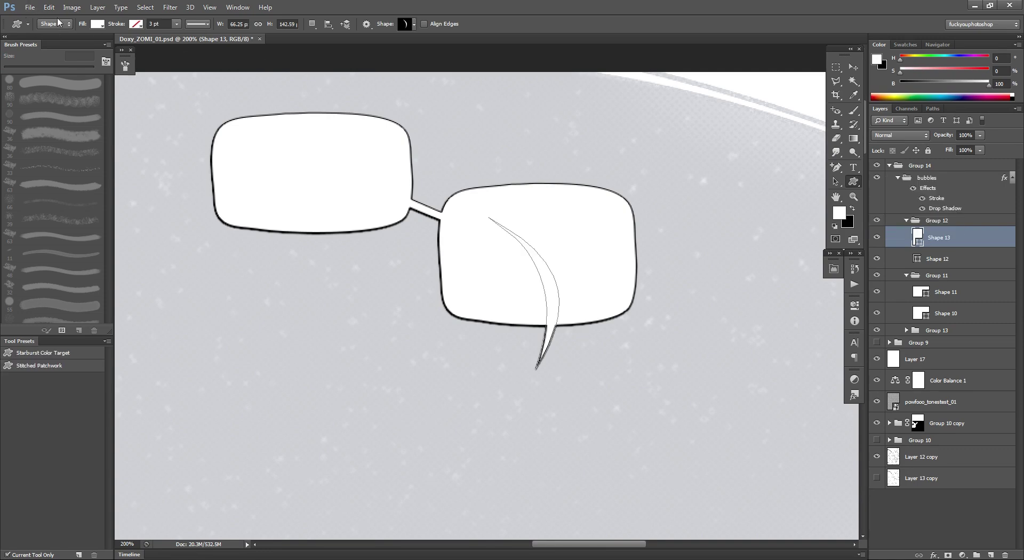
{"action": "left_click_drag", "start_coordinate": [405, 102], "coordinate": [454, 135]}
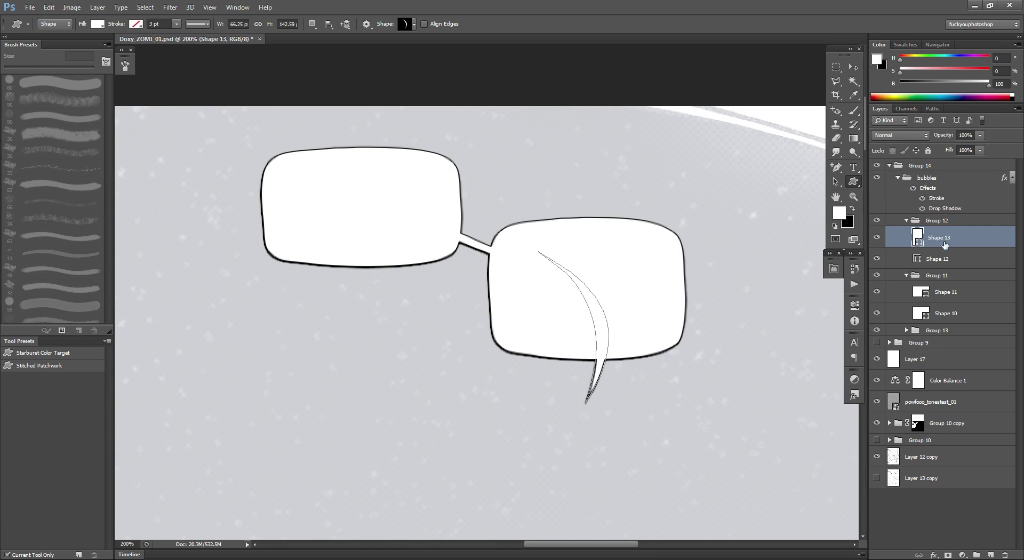
Try moving the upper speech bubble on its own with layer auto-selection, undoing each move.
{"action": "key", "text": "v"}
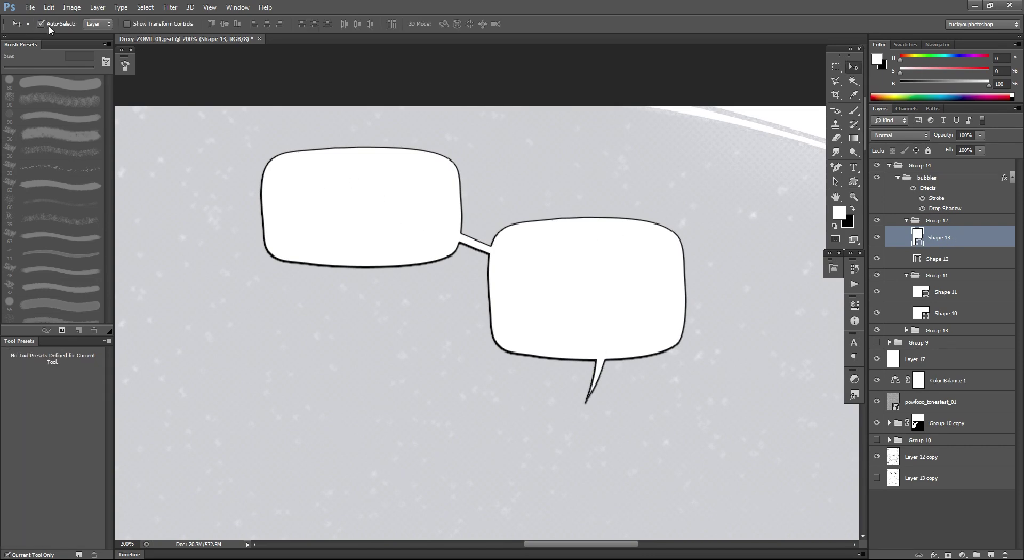
{"action": "left_click_drag", "start_coordinate": [306, 182], "coordinate": [218, 212]}
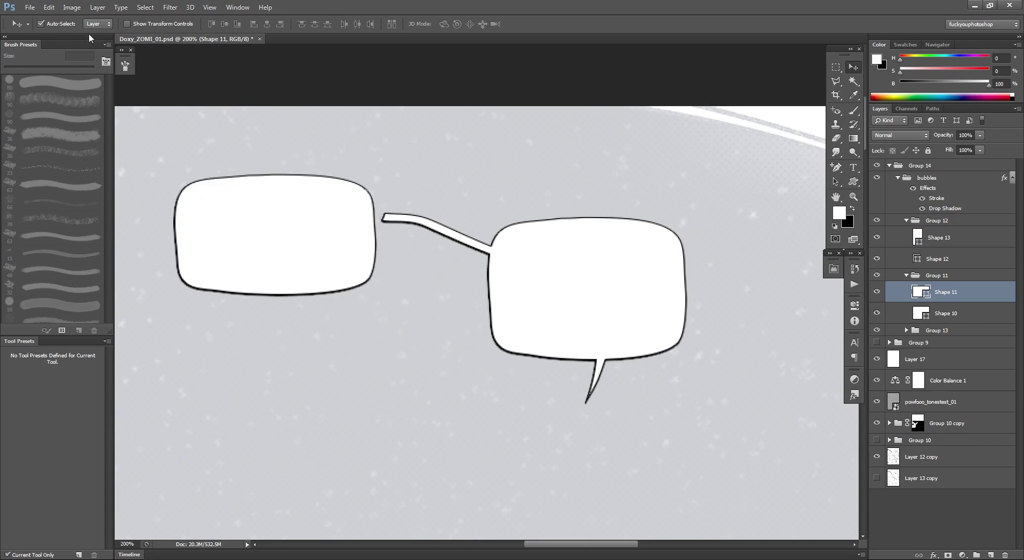
{"action": "key", "text": "ctrl+z"}
{"action": "left_click", "coordinate": [95, 24]}
{"action": "left_click", "coordinate": [95, 24]}
{"action": "left_click_drag", "start_coordinate": [320, 235], "coordinate": [249, 239]}
{"action": "key", "text": "ctrl+z"}
Try moving the lower speech bubble away from its tail and connector, undoing each move.
{"action": "left_click_drag", "start_coordinate": [580, 292], "coordinate": [478, 332]}
{"action": "key", "text": "ctrl+z"}
{"action": "left_click_drag", "start_coordinate": [592, 238], "coordinate": [513, 324]}
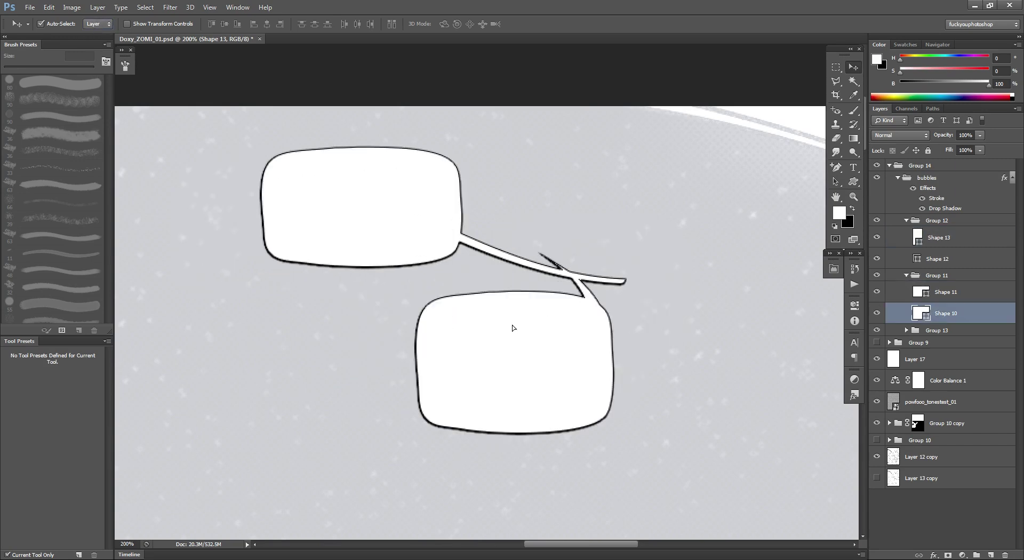
{"action": "key", "text": "ctrl+z"}
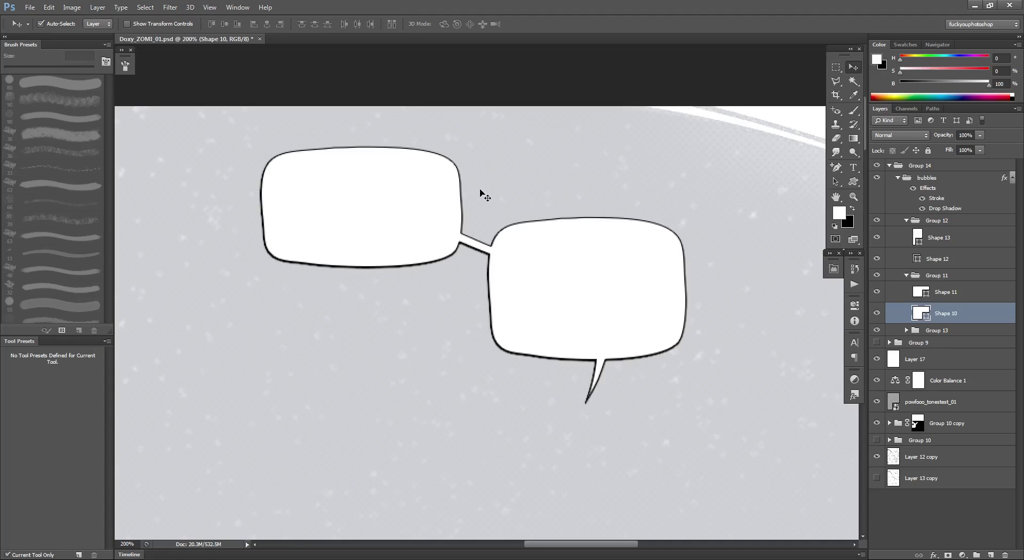
Create a new group above Group 14 to hold the lettering.
{"action": "key", "text": "t"}
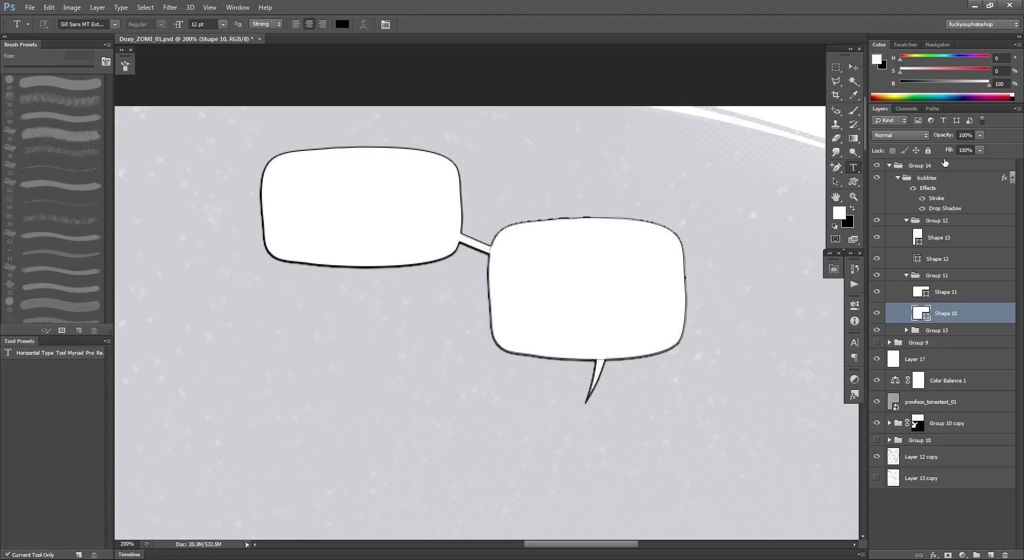
{"action": "left_click", "coordinate": [970, 166]}
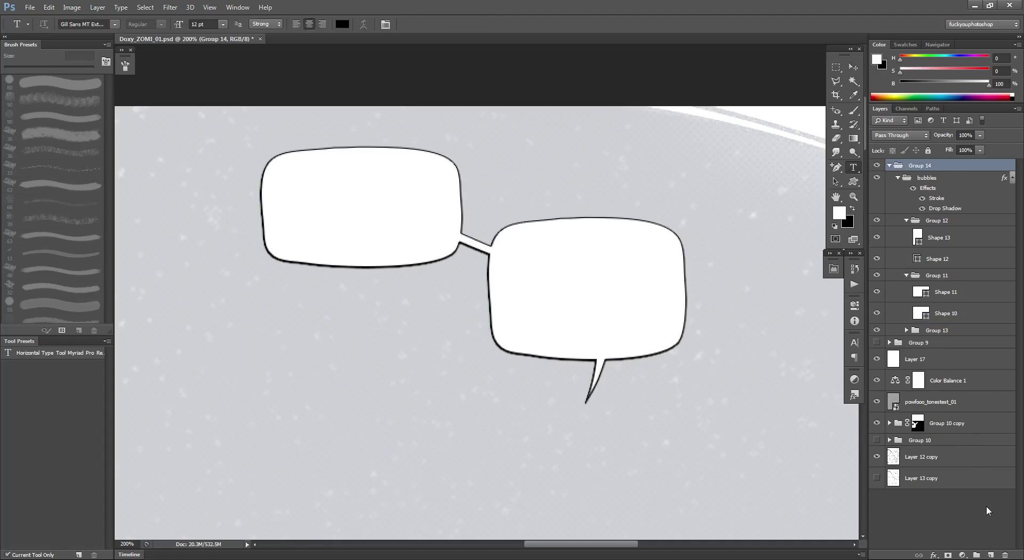
{"action": "left_click", "coordinate": [977, 555]}
Add a 12 pt centred text box inside the upper speech bubble reading "im going to write some text".
{"action": "left_click_drag", "start_coordinate": [284, 162], "coordinate": [414, 242]}
{"action": "type", "text": "im"}
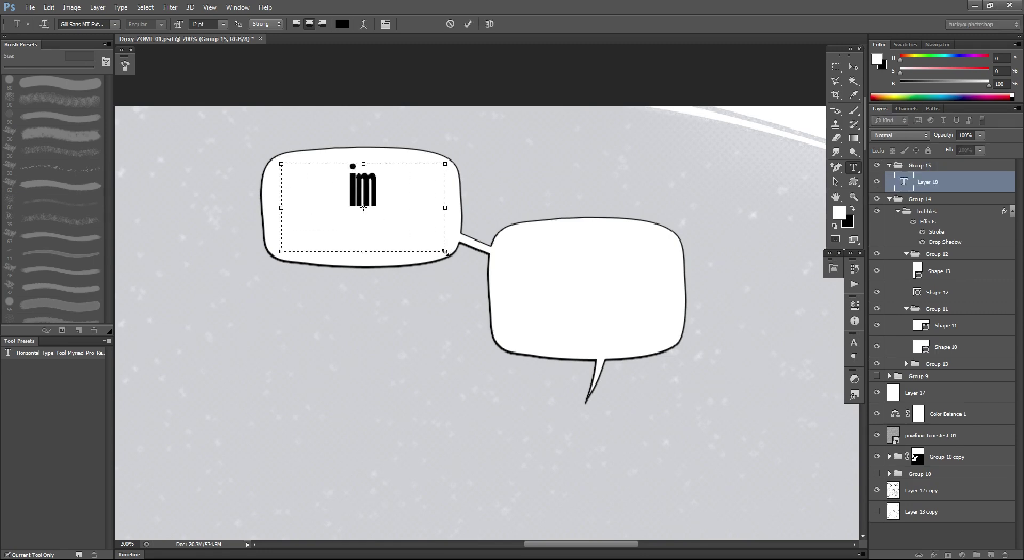
{"action": "type", "text": " going to write some te"}
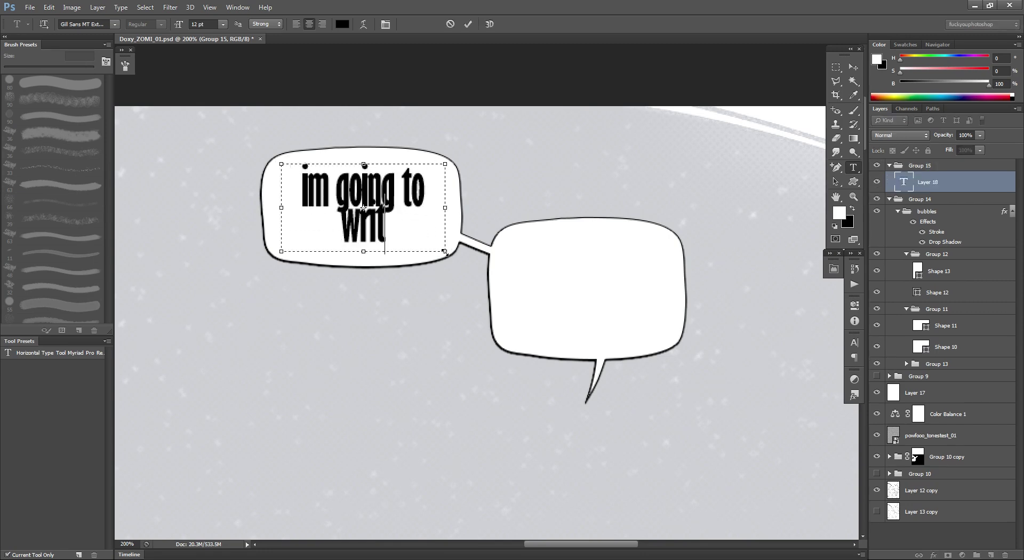
{"action": "key", "text": "BackSpace"}
{"action": "key", "text": "BackSpace"}
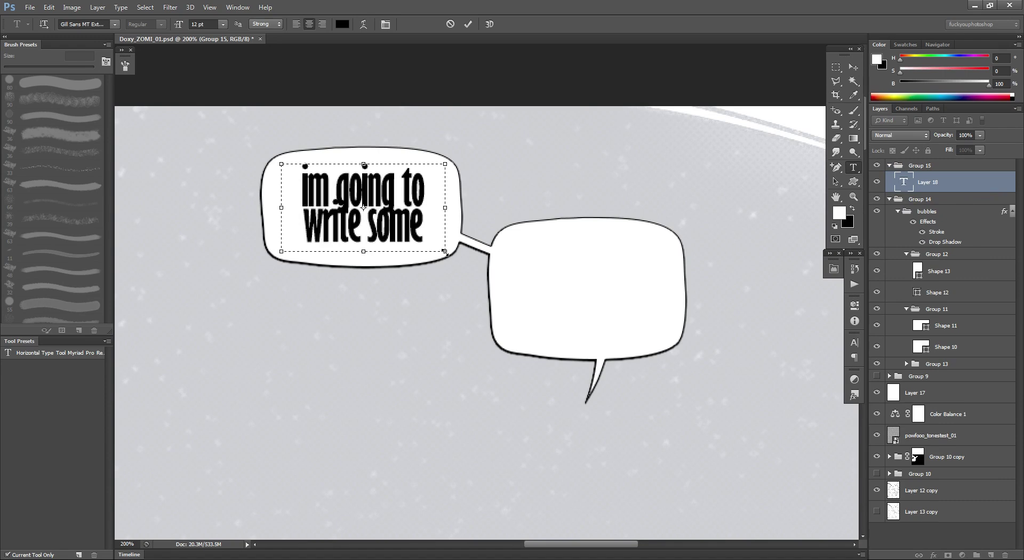
{"action": "key", "text": "ctrl+Return"}
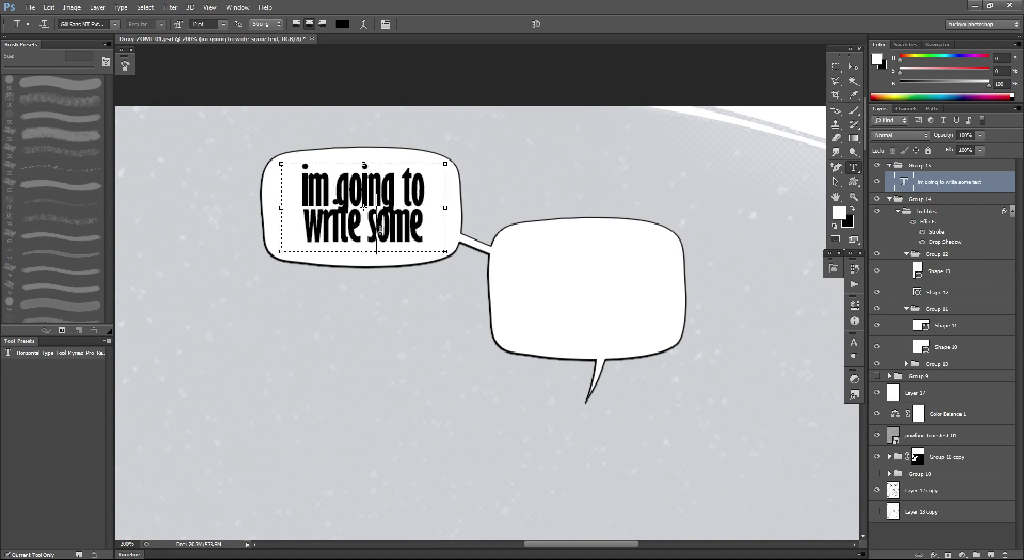
{"action": "left_click", "coordinate": [446, 248]}
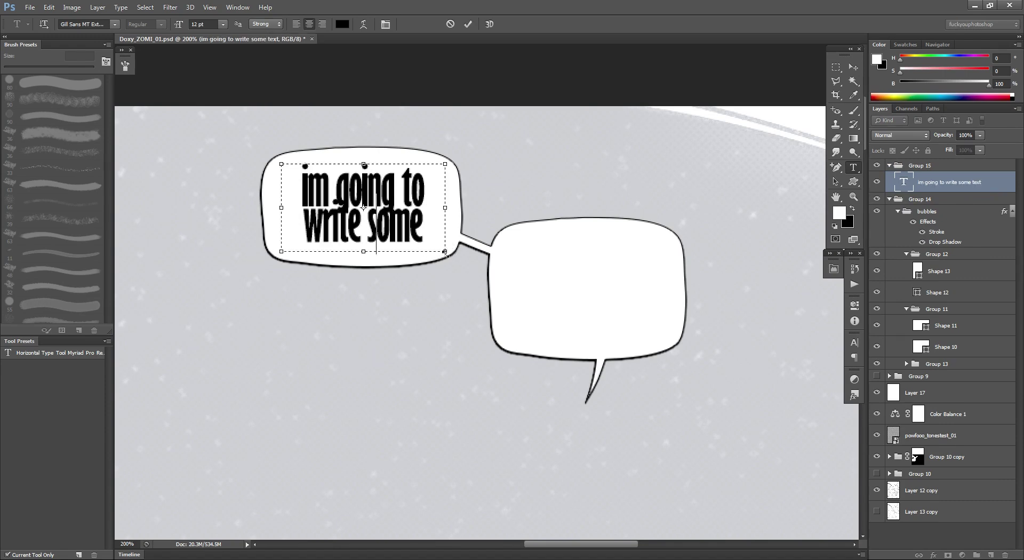
Extend the text box in the upper speech bubble downward so all three lines of lettering fit, and finish editing the text.
{"action": "left_click_drag", "start_coordinate": [445, 252], "coordinate": [436, 303]}
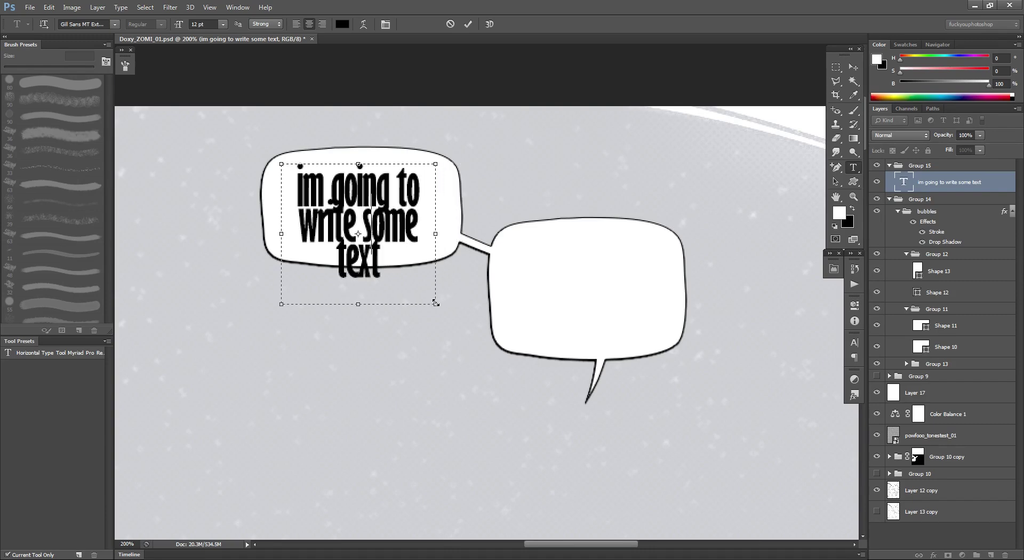
{"action": "key", "text": "ctrl+Return"}
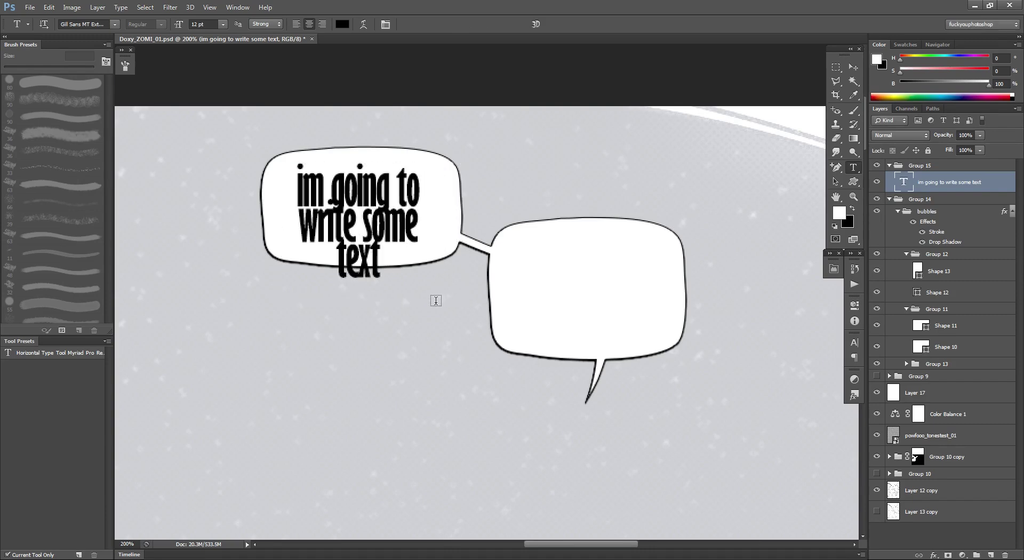
Try stretching the upper bubble's Shape 11 taller to enclose the lettering, undoing the transformation.
{"action": "left_click", "coordinate": [940, 271]}
{"action": "left_click", "coordinate": [854, 67]}
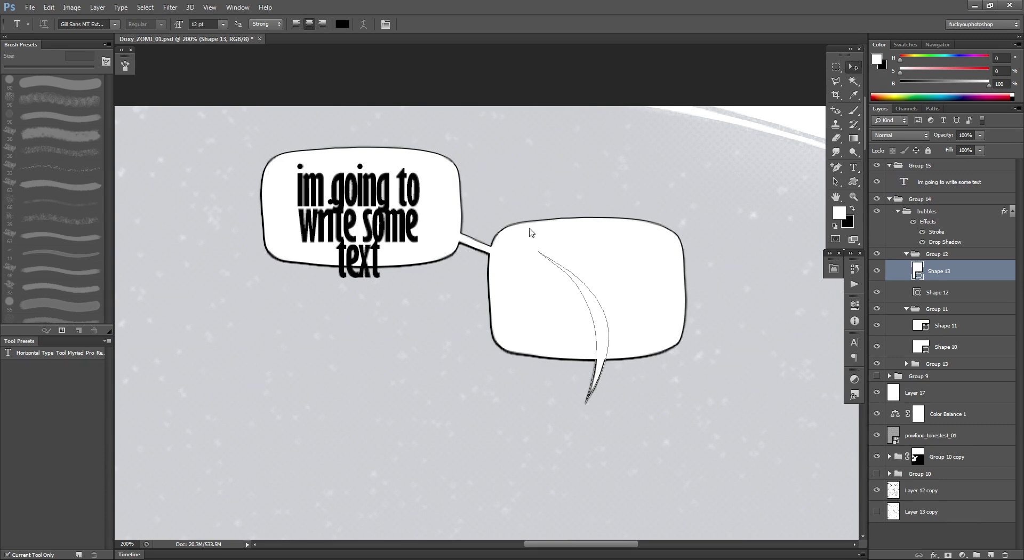
{"action": "left_click", "coordinate": [450, 183]}
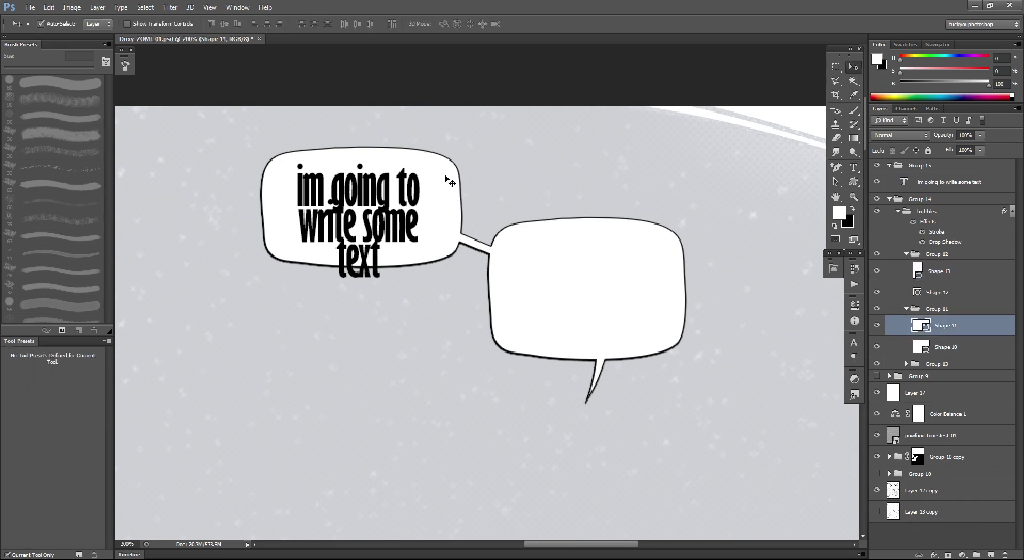
{"action": "key", "text": "ctrl+t"}
{"action": "left_click_drag", "start_coordinate": [362, 266], "coordinate": [359, 304]}
{"action": "key", "text": "Return"}
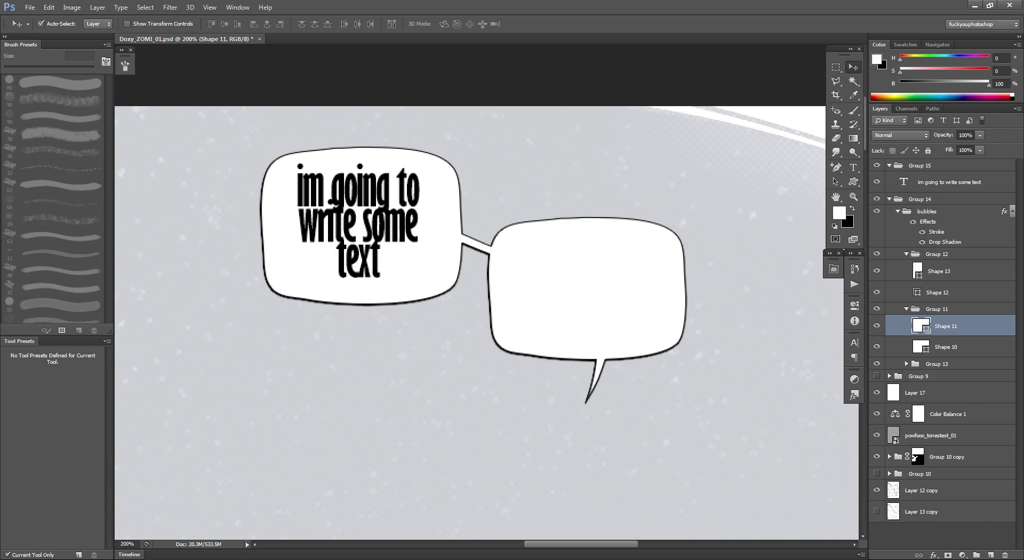
{"action": "left_click", "coordinate": [991, 556]}
{"action": "key", "text": "ctrl+alt+z"}
{"action": "key", "text": "ctrl+alt+z"}
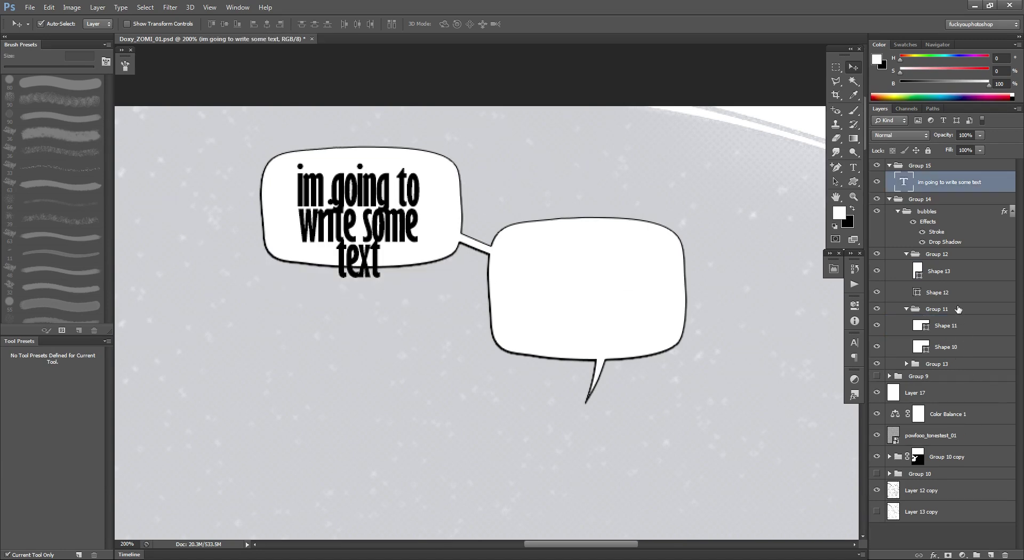
Rasterize the upper bubble by adding a blank layer above Shape 11 and merging the two layers.
{"action": "left_click", "coordinate": [957, 331]}
{"action": "left_click", "coordinate": [991, 555]}
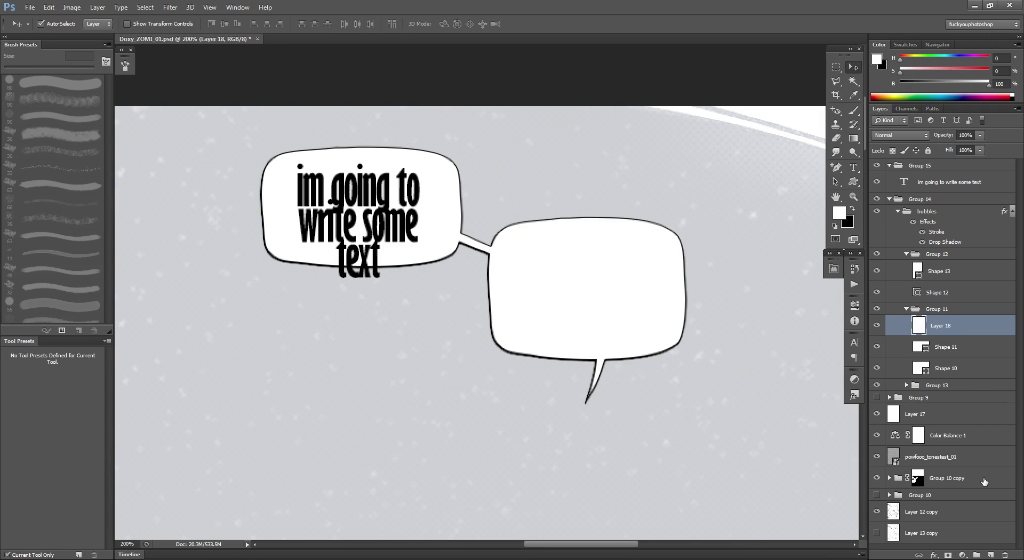
{"action": "left_click", "coordinate": [949, 348], "text": "shift"}
{"action": "key", "text": "ctrl+e"}
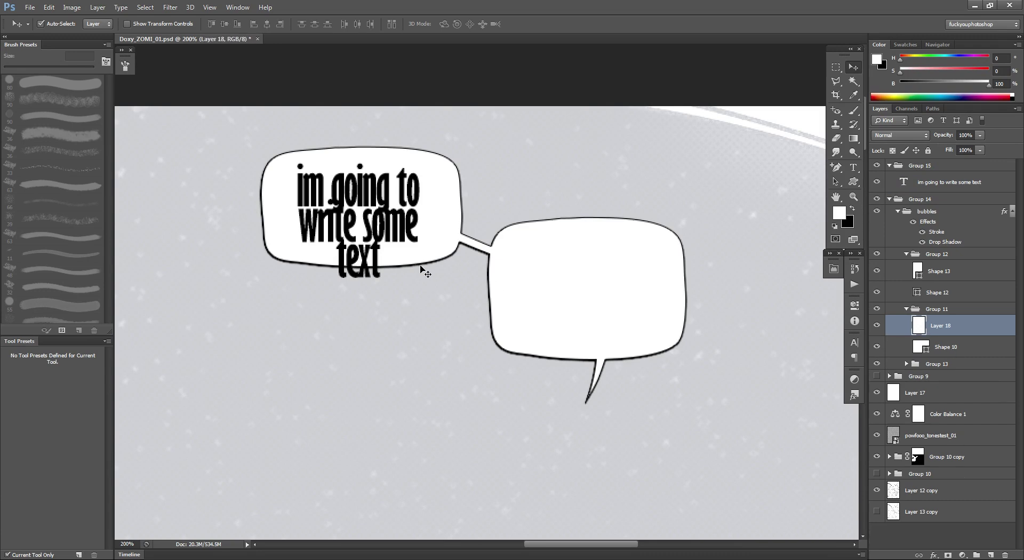
Stretch the rasterized upper bubble downward to about 131% of its height.
{"action": "key", "text": "ctrl+t"}
{"action": "left_click_drag", "start_coordinate": [361, 265], "coordinate": [354, 304]}
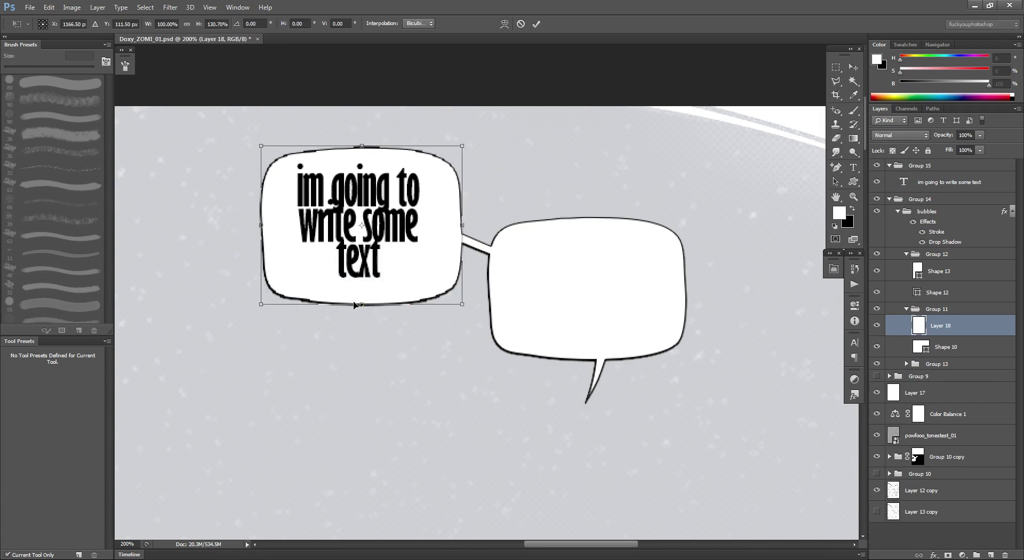
{"action": "key", "text": "Return"}
Examine the edge quality of the stretched raster bubble up close and at page scale.
{"action": "scroll", "coordinate": [321, 315], "scroll_direction": "up", "scroll_amount": 2}
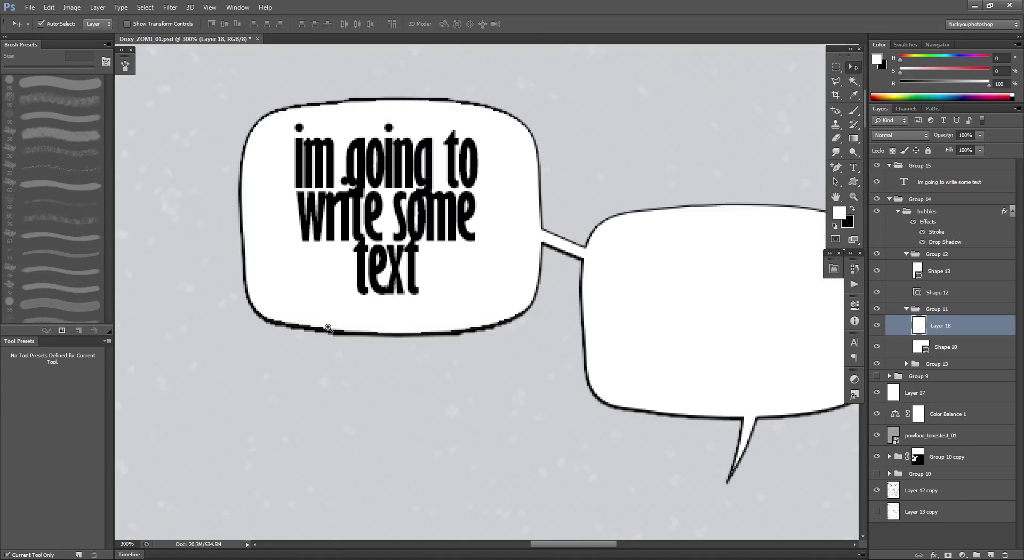
{"action": "left_click_drag", "start_coordinate": [560, 248], "coordinate": [557, 330]}
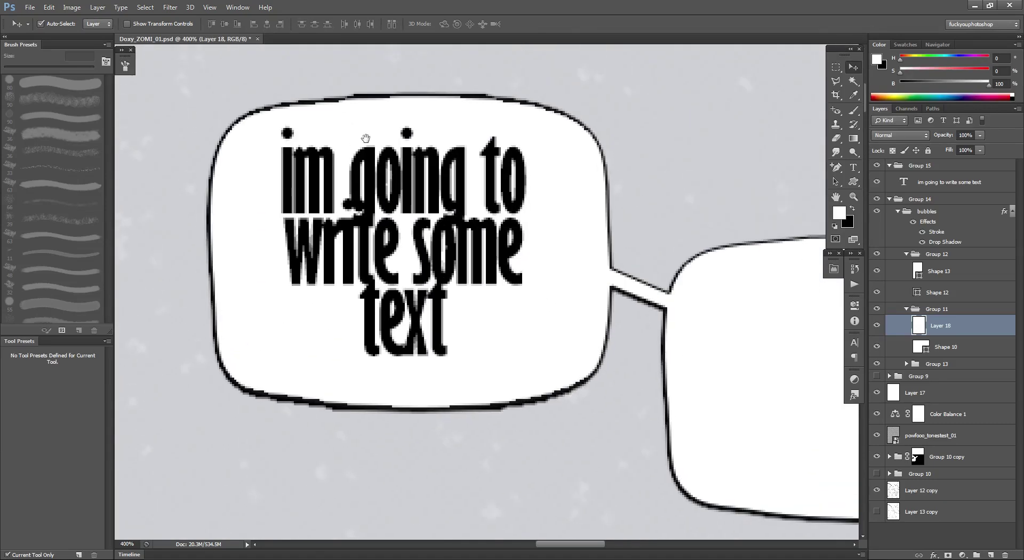
{"action": "left_click", "coordinate": [358, 183], "text": "alt"}
{"action": "scroll", "coordinate": [359, 183], "scroll_direction": "down", "scroll_amount": 1}
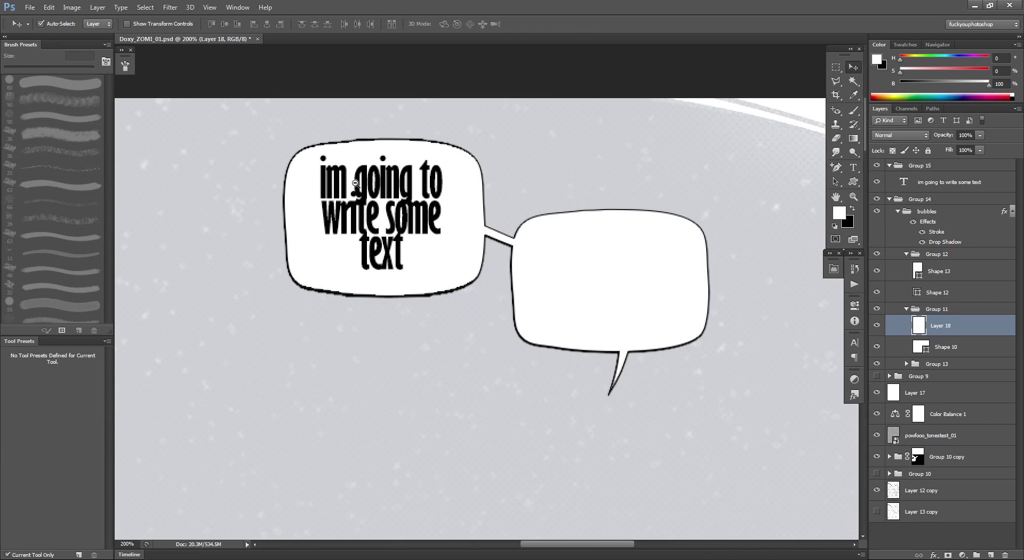
{"action": "scroll", "coordinate": [355, 183], "scroll_direction": "down", "scroll_amount": 3}
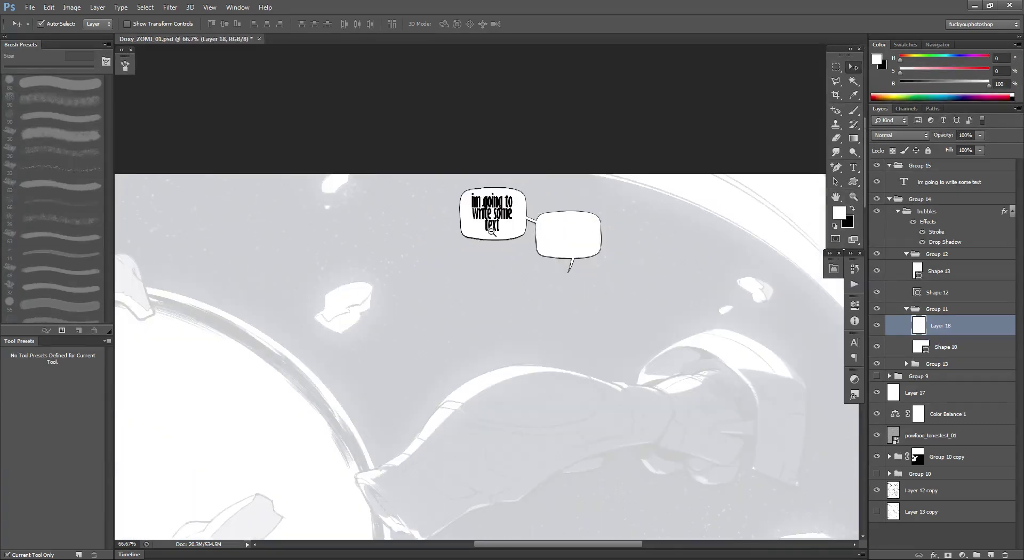
{"action": "scroll", "coordinate": [468, 206], "scroll_direction": "up", "scroll_amount": 3}
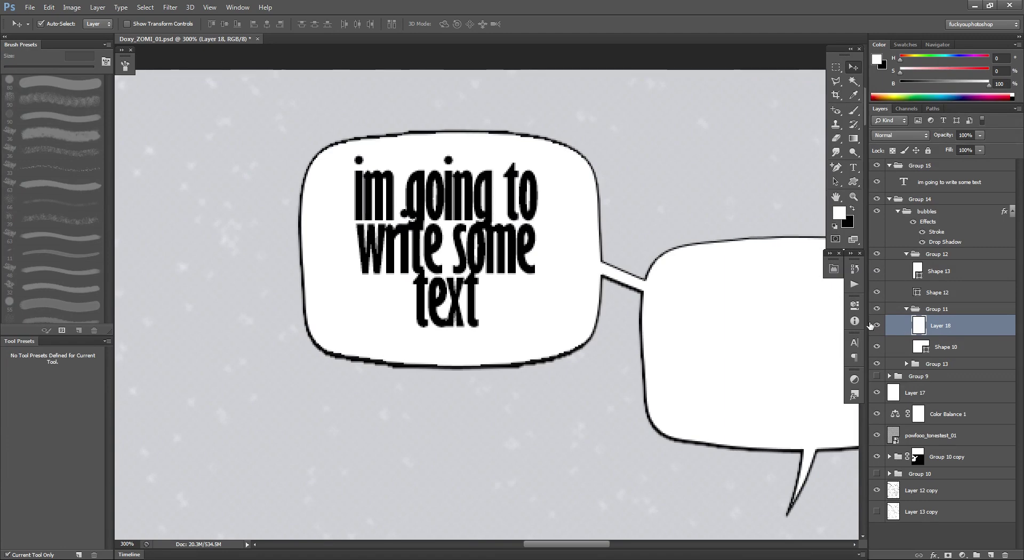
{"action": "scroll", "coordinate": [620, 334], "scroll_direction": "down", "scroll_amount": 5}
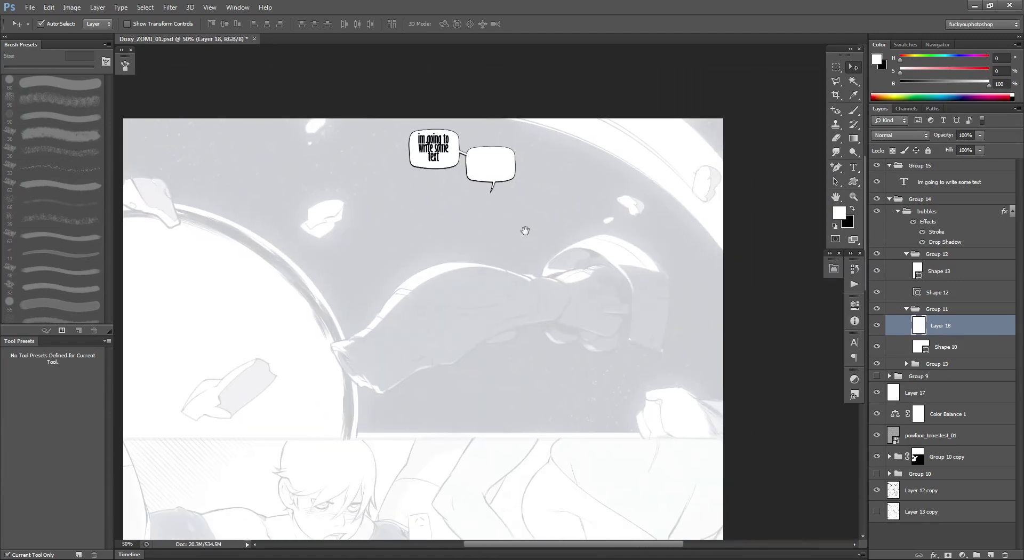
{"action": "left_click_drag", "start_coordinate": [525, 230], "coordinate": [551, 290]}
{"action": "left_click", "coordinate": [934, 200]}
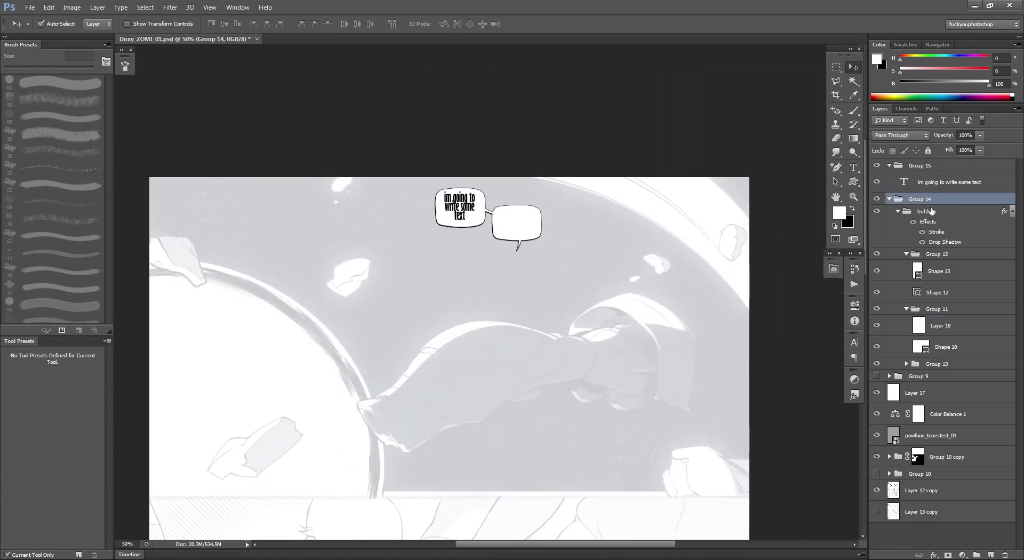
{"action": "key", "text": "ctrl+t"}
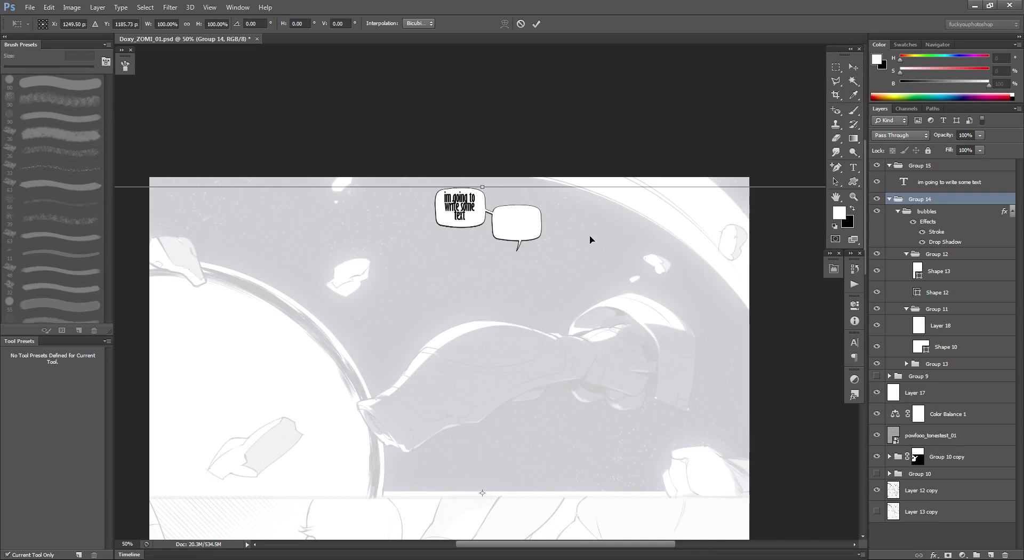
{"action": "scroll", "coordinate": [594, 263], "scroll_direction": "down", "scroll_amount": 3}
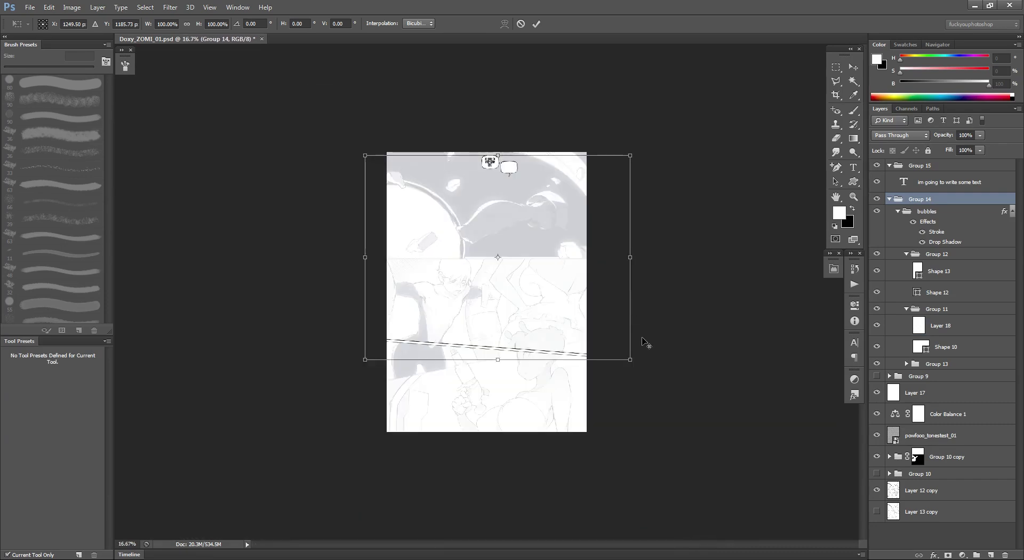
{"action": "left_click_drag", "start_coordinate": [630, 360], "coordinate": [743, 445]}
{"action": "left_click_drag", "start_coordinate": [569, 235], "coordinate": [562, 351]}
{"action": "key", "text": "Escape"}
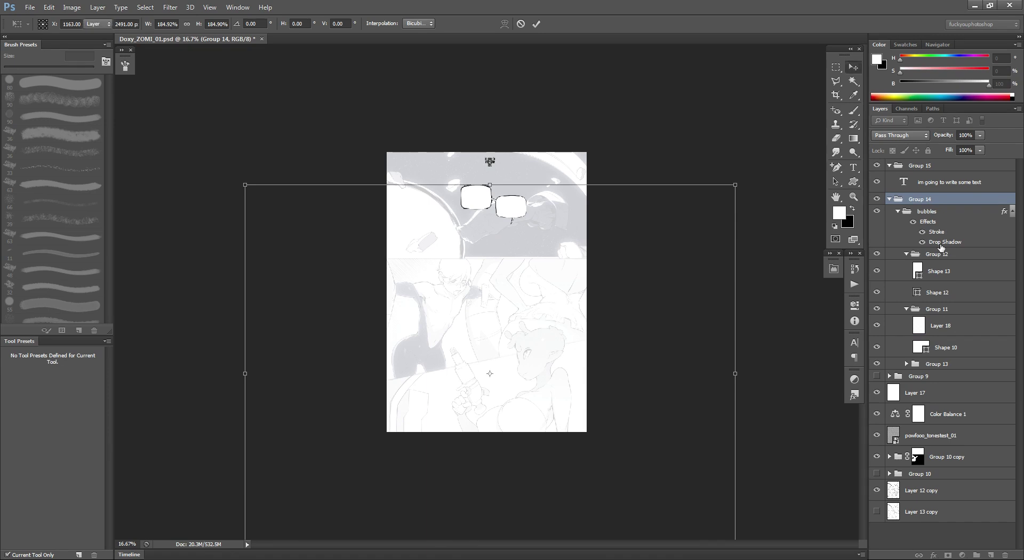
Scale Group 11 and Group 12 together to about 275%, move them lower in the top panel, and compare the two bubbles' outlines.
{"action": "left_click", "coordinate": [937, 254]}
{"action": "left_click", "coordinate": [936, 308]}
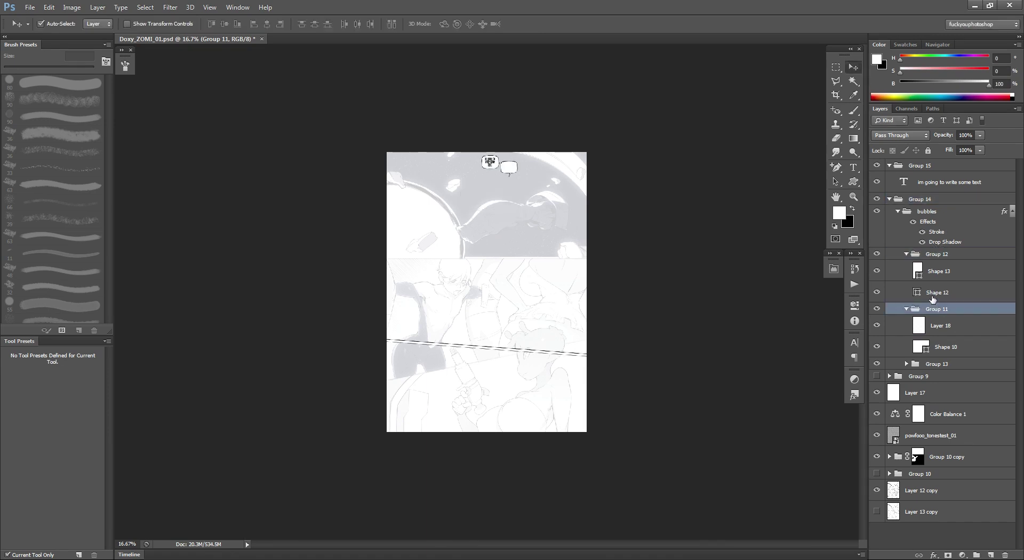
{"action": "left_click", "coordinate": [932, 253], "text": "shift"}
{"action": "key", "text": "ctrl+t"}
{"action": "mouse_move", "coordinate": [533, 185]}
{"action": "left_mouse_down"}
{"action": "mouse_move", "coordinate": [575, 225]}
{"action": "mouse_move", "coordinate": [549, 195]}
{"action": "left_mouse_up"}
{"action": "left_click_drag", "start_coordinate": [530, 162], "coordinate": [523, 218]}
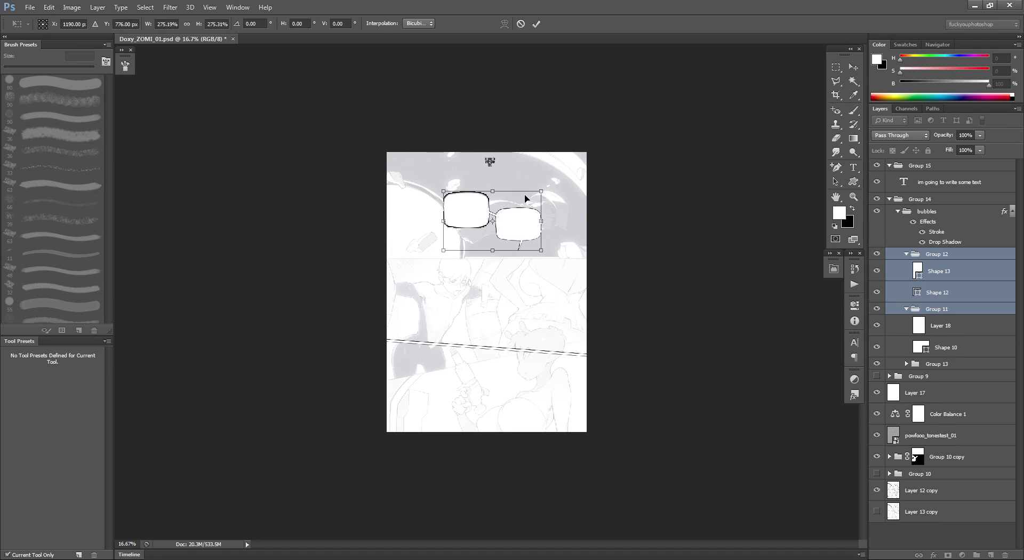
{"action": "key", "text": "Return"}
{"action": "scroll", "coordinate": [533, 201], "scroll_direction": "up", "scroll_amount": 4}
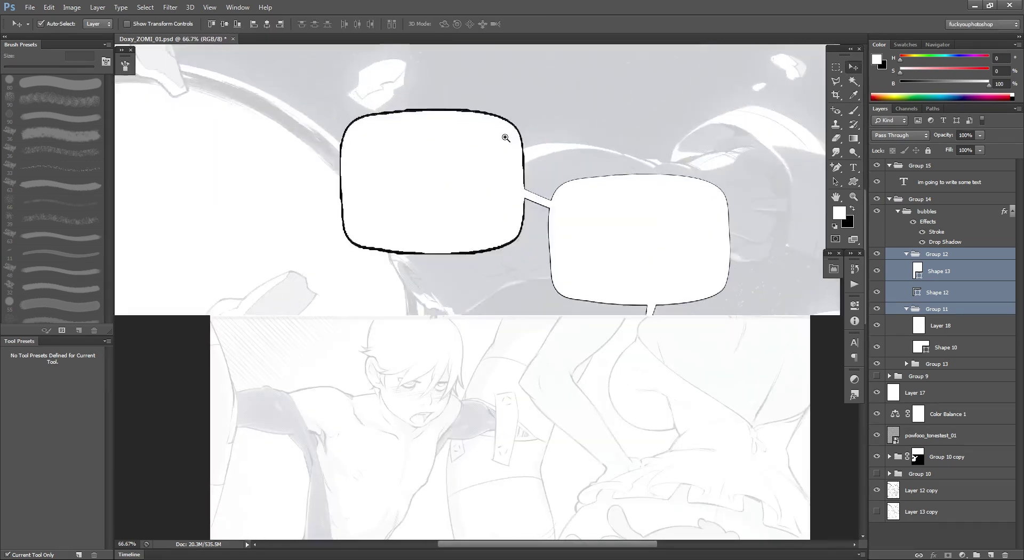
{"action": "scroll", "coordinate": [505, 138], "scroll_direction": "up", "scroll_amount": 2}
{"action": "scroll", "coordinate": [608, 294], "scroll_direction": "up", "scroll_amount": 2}
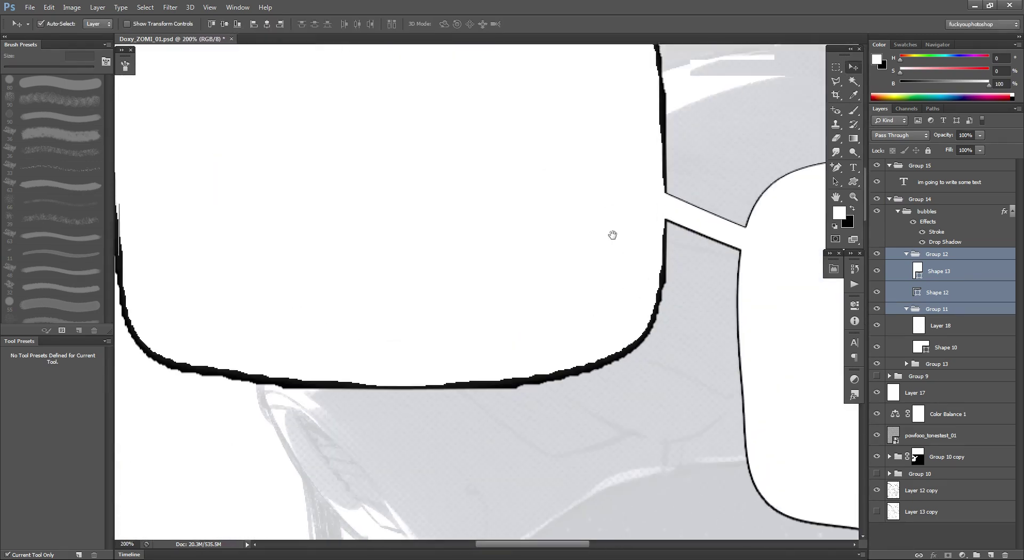
{"action": "scroll", "coordinate": [483, 217], "scroll_direction": "up", "scroll_amount": 3}
{"action": "scroll", "coordinate": [535, 226], "scroll_direction": "down", "scroll_amount": 3}
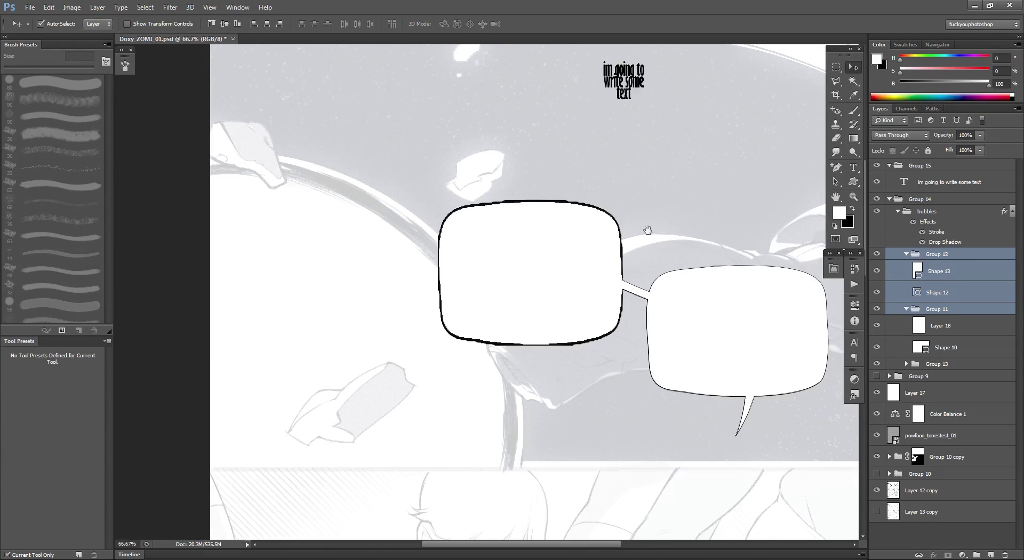
Undo the enlargement of the bubble groups and the vertical stretch of the rasterized bubble.
{"action": "key", "text": "ctrl+z"}
{"action": "left_click_drag", "start_coordinate": [637, 157], "coordinate": [524, 317]}
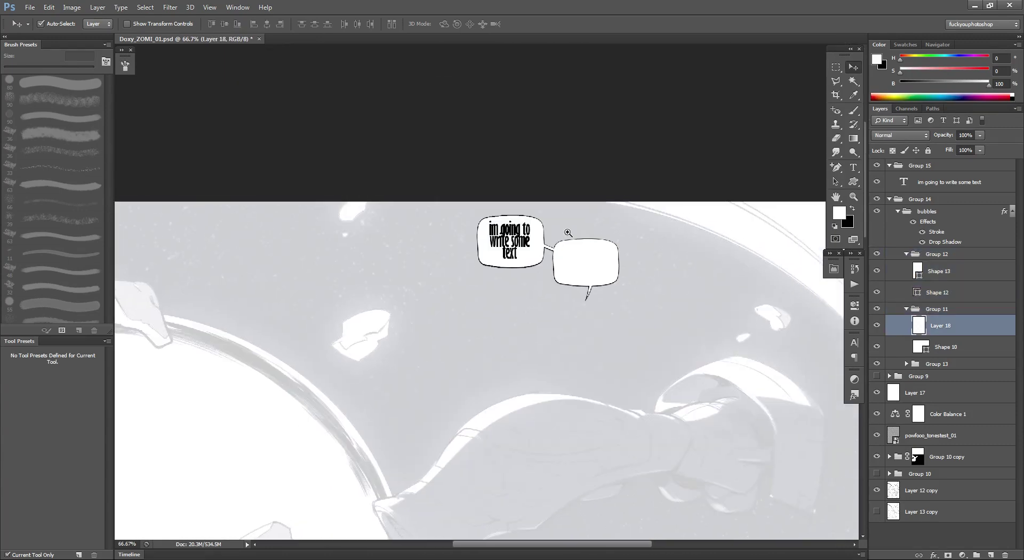
{"action": "scroll", "coordinate": [568, 233], "scroll_direction": "up", "scroll_amount": 2}
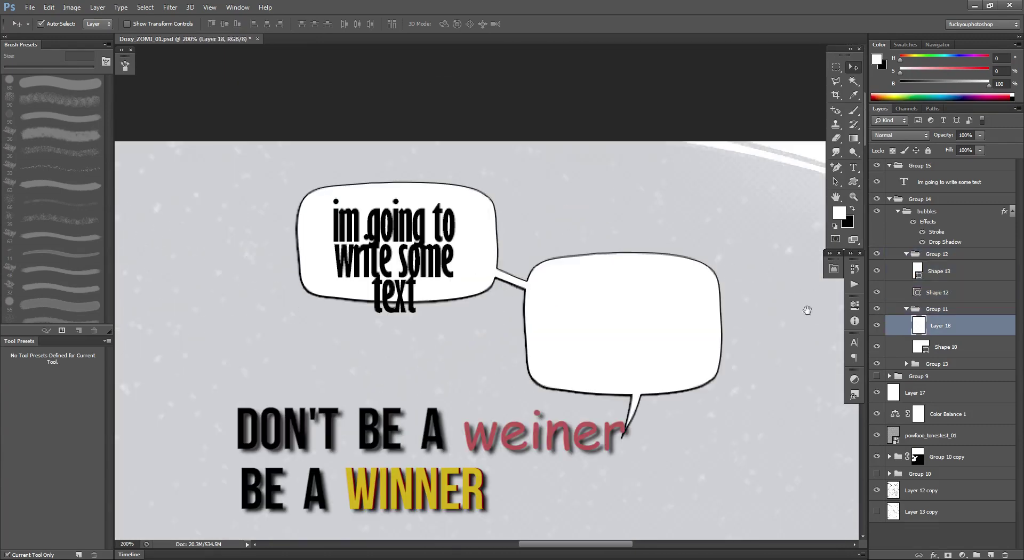
{"action": "left_click_drag", "start_coordinate": [505, 255], "coordinate": [556, 232]}
Try selecting path points on the rasterized upper bubble.
{"action": "left_click", "coordinate": [463, 274]}
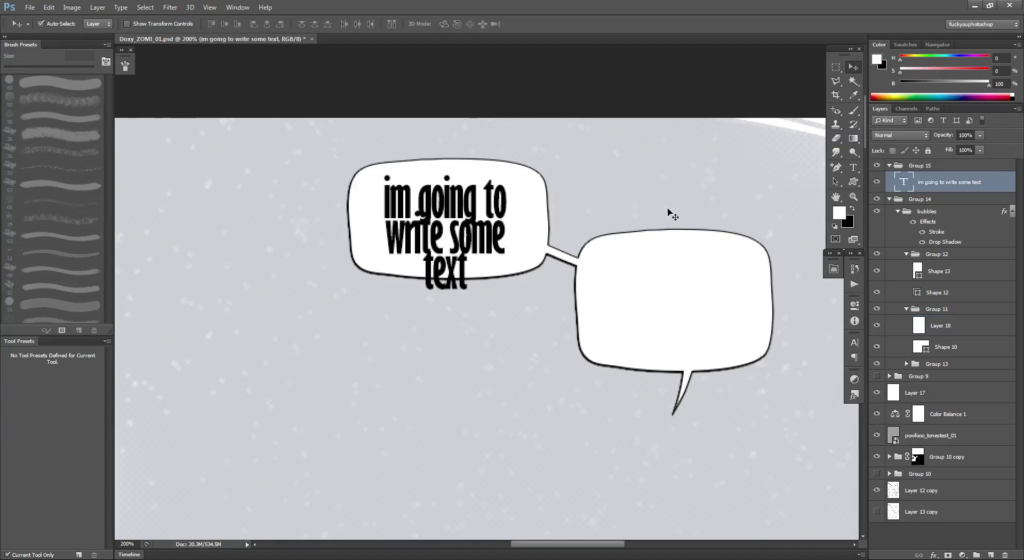
{"action": "left_click", "coordinate": [490, 163]}
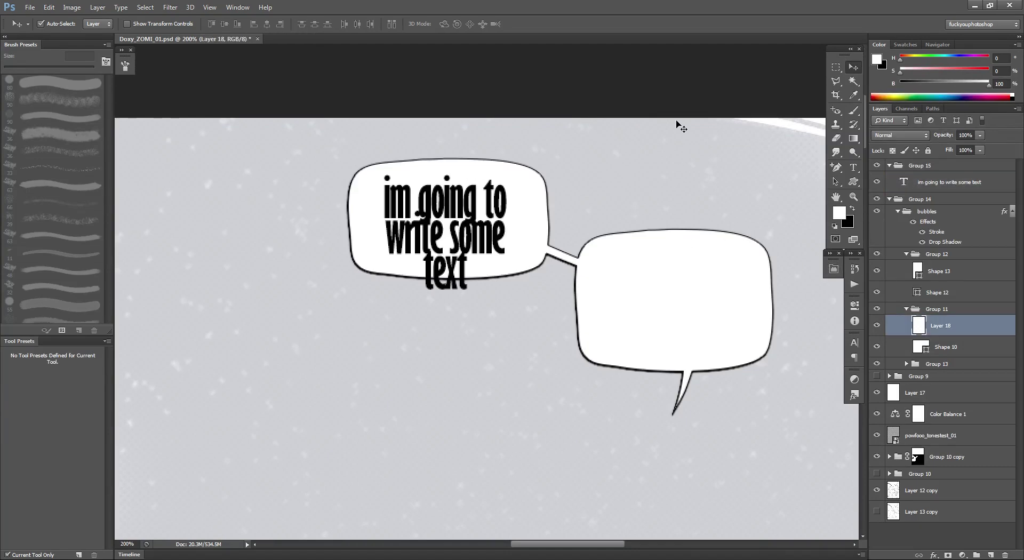
{"action": "left_click", "coordinate": [831, 182]}
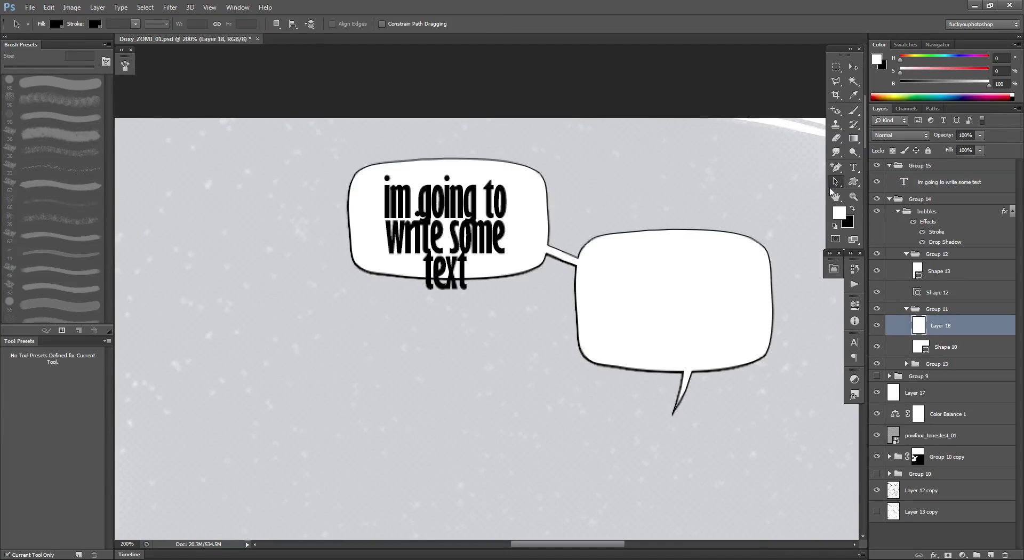
{"action": "left_click", "coordinate": [357, 327]}
{"action": "left_click", "coordinate": [503, 218]}
Undo the merge to restore the vector Shape 11 layer and delete the blank Layer 18.
{"action": "left_click", "coordinate": [928, 346]}
{"action": "key", "text": "ctrl+z"}
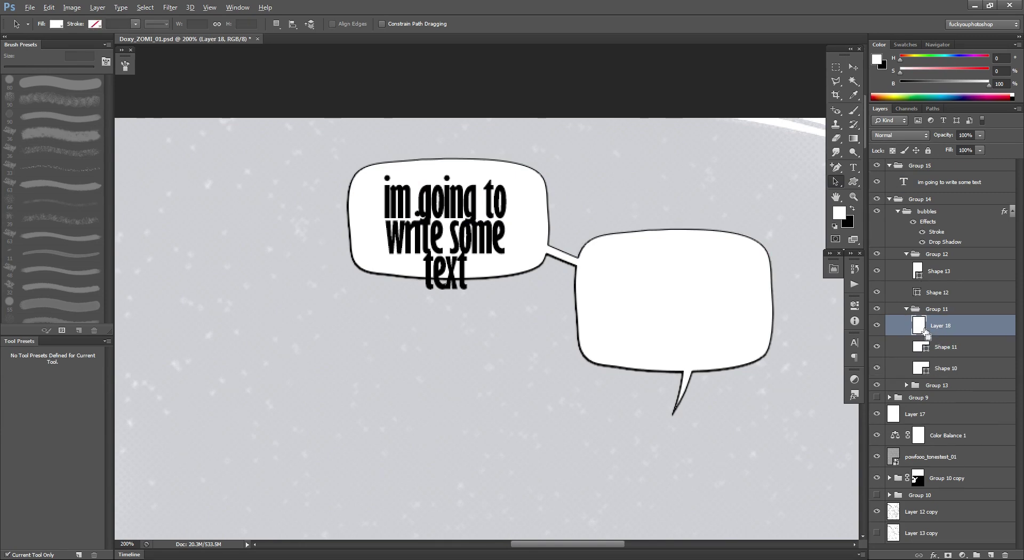
{"action": "left_click_drag", "start_coordinate": [941, 327], "coordinate": [1007, 553]}
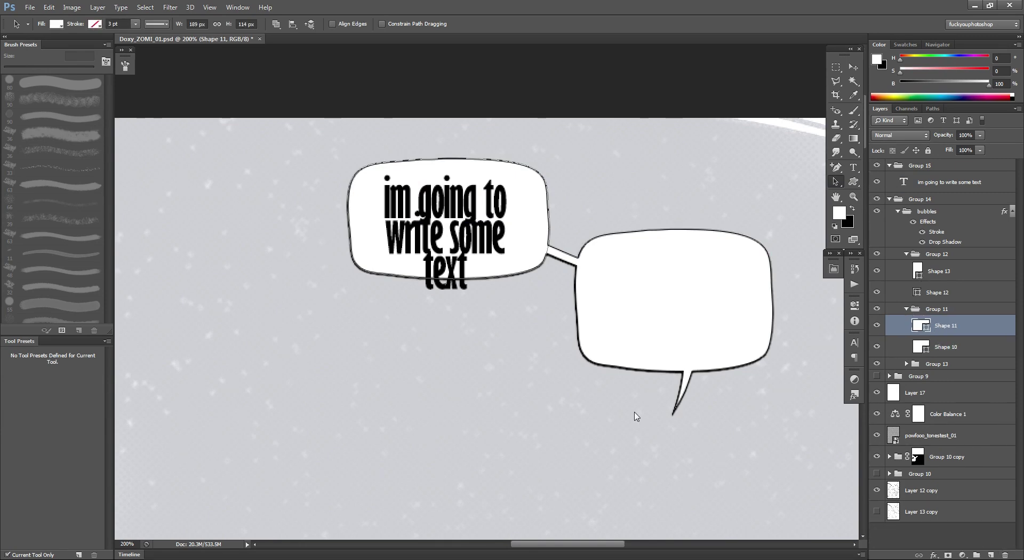
Try lowering the bottom anchor points of the upper bubble's Shape 11 path, undoing the move.
{"action": "left_click_drag", "start_coordinate": [293, 344], "coordinate": [567, 223]}
{"action": "left_click_drag", "start_coordinate": [301, 330], "coordinate": [568, 208]}
{"action": "left_click_drag", "start_coordinate": [396, 277], "coordinate": [393, 303]}
{"action": "key", "text": "ctrl+z"}
{"action": "left_click_drag", "start_coordinate": [312, 309], "coordinate": [559, 230]}
{"action": "left_click_drag", "start_coordinate": [321, 307], "coordinate": [541, 206]}
Stretch the upper bubble's Shape 11 downward to about 123% of its height with Free Transform.
{"action": "left_click", "coordinate": [854, 67]}
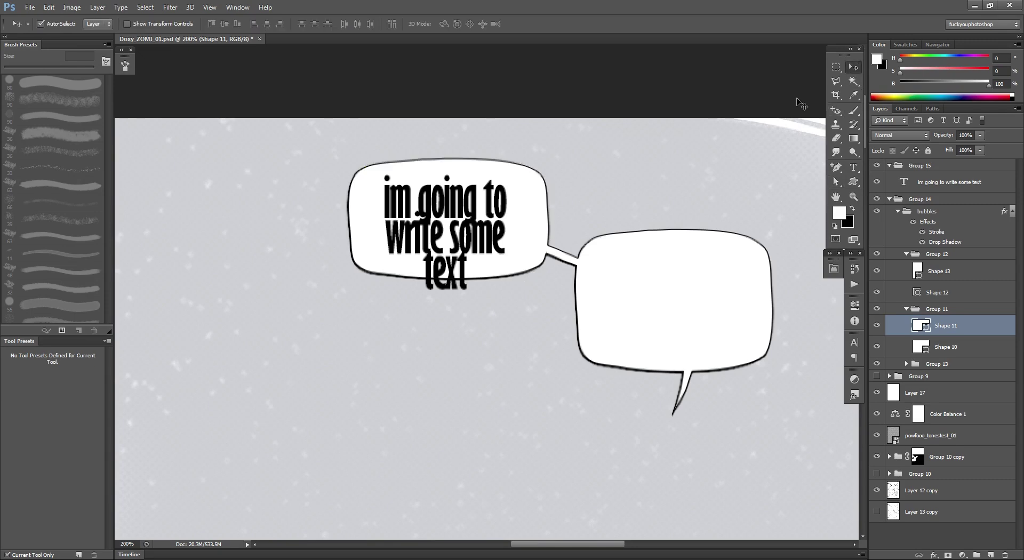
{"action": "key", "text": "ctrl+t"}
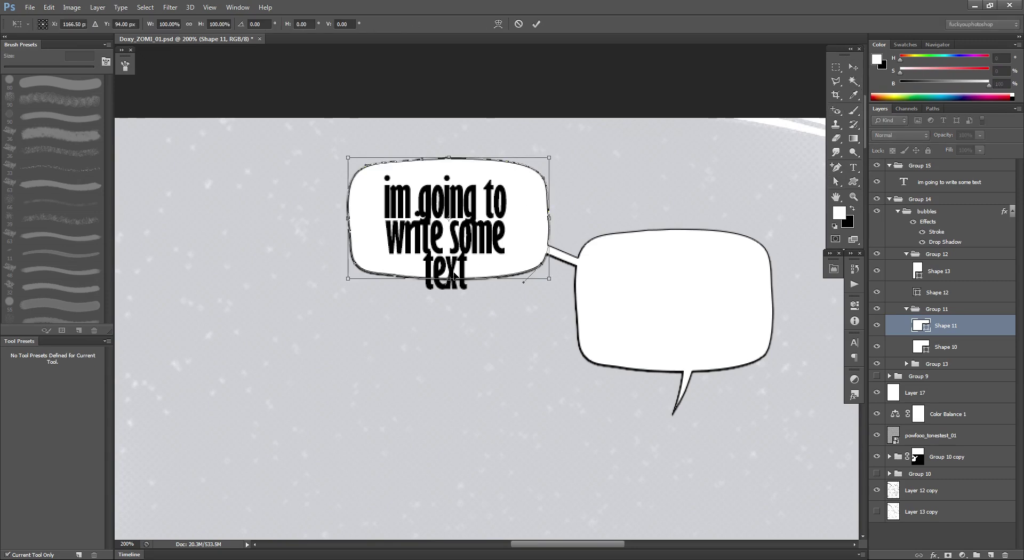
{"action": "left_click_drag", "start_coordinate": [447, 278], "coordinate": [442, 307]}
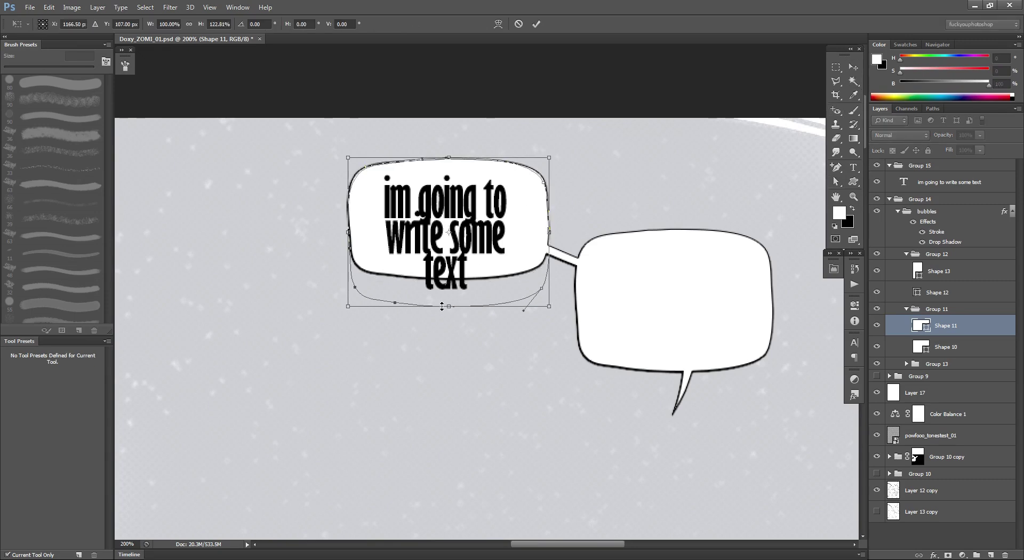
Warp the stretched Shape 11 of the upper bubble to round and even out its outline around the text.
{"action": "left_click", "coordinate": [496, 25]}
{"action": "left_click_drag", "start_coordinate": [373, 192], "coordinate": [369, 185]}
{"action": "mouse_move", "coordinate": [490, 190]}
{"action": "left_mouse_down"}
{"action": "mouse_move", "coordinate": [499, 183]}
{"action": "mouse_move", "coordinate": [491, 183]}
{"action": "left_mouse_up"}
{"action": "left_click_drag", "start_coordinate": [374, 268], "coordinate": [379, 264]}
{"action": "left_click_drag", "start_coordinate": [361, 185], "coordinate": [364, 180]}
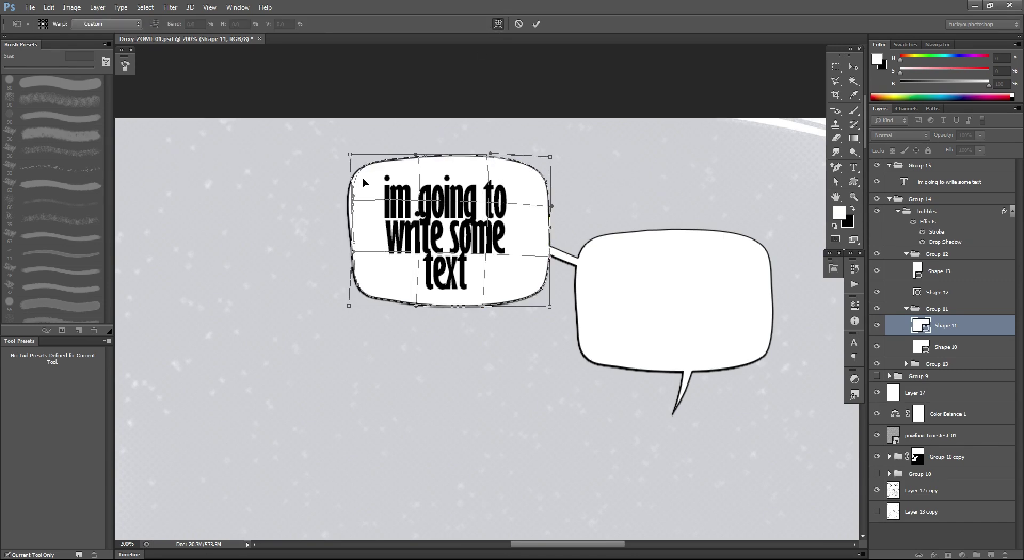
{"action": "left_click_drag", "start_coordinate": [533, 263], "coordinate": [533, 184]}
{"action": "key", "text": "Return"}
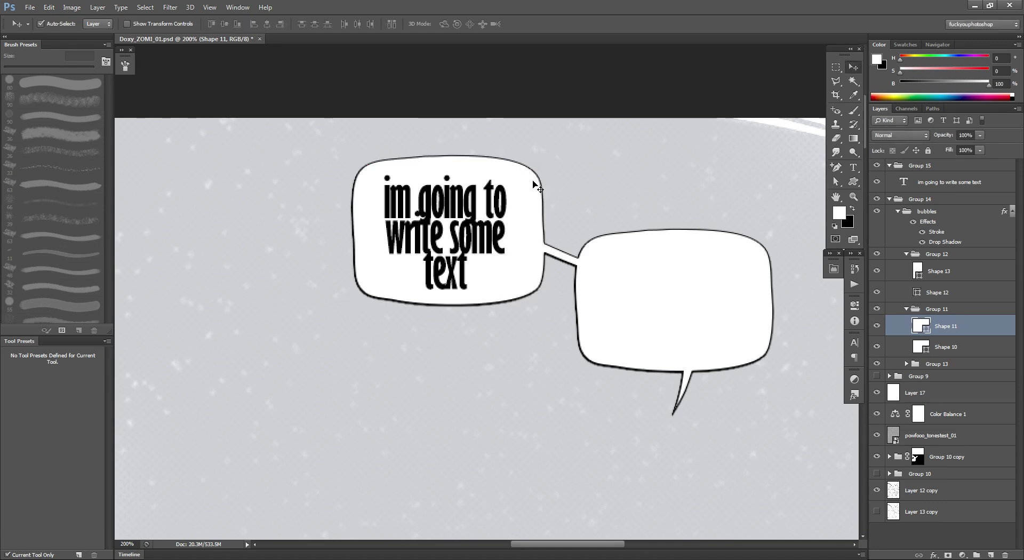
Skew the lower bubble's Shape 10 by lowering its upper-right corner slightly, and warp its left side outward.
{"action": "left_click", "coordinate": [655, 262]}
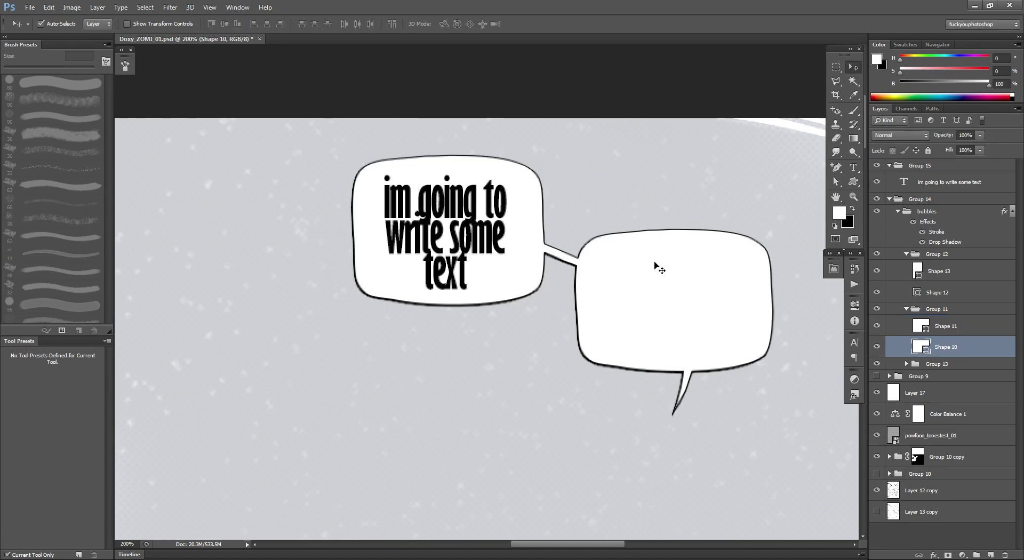
{"action": "left_click_drag", "start_coordinate": [546, 308], "coordinate": [523, 350]}
{"action": "left_click", "coordinate": [473, 272], "text": "ctrl"}
{"action": "left_click", "coordinate": [617, 320], "text": "ctrl+alt"}
{"action": "key", "text": "ctrl+t"}
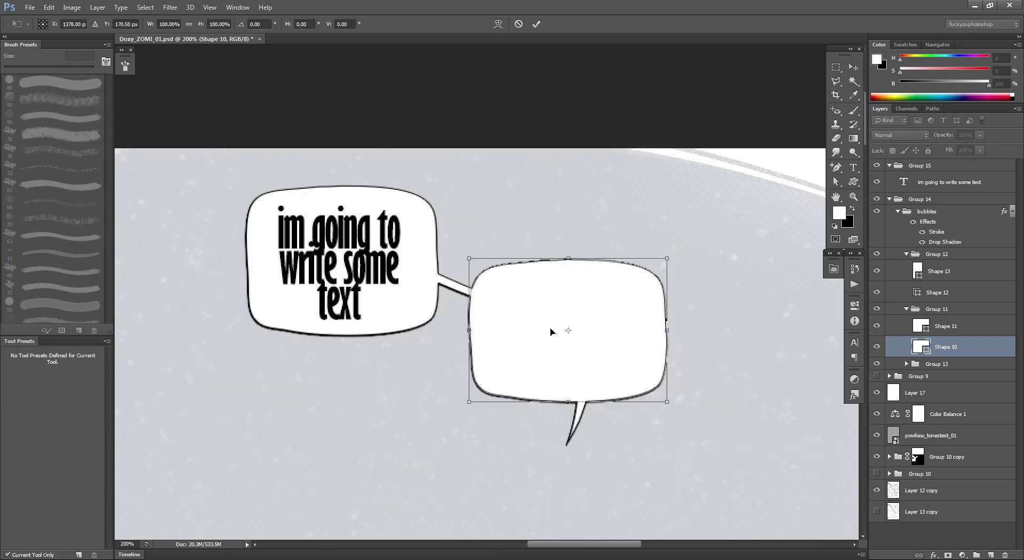
{"action": "left_click_drag", "start_coordinate": [667, 259], "coordinate": [668, 264]}
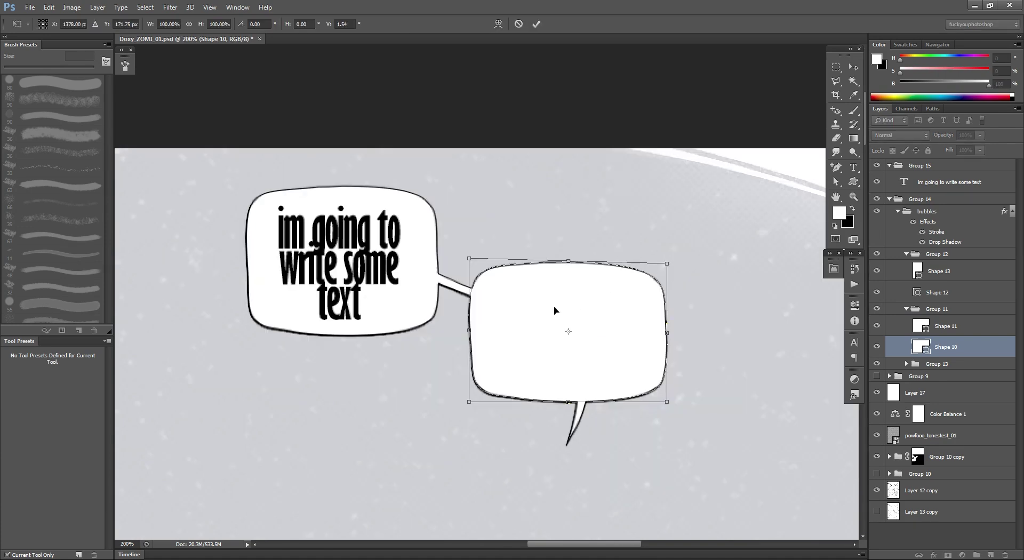
{"action": "left_click", "coordinate": [498, 24]}
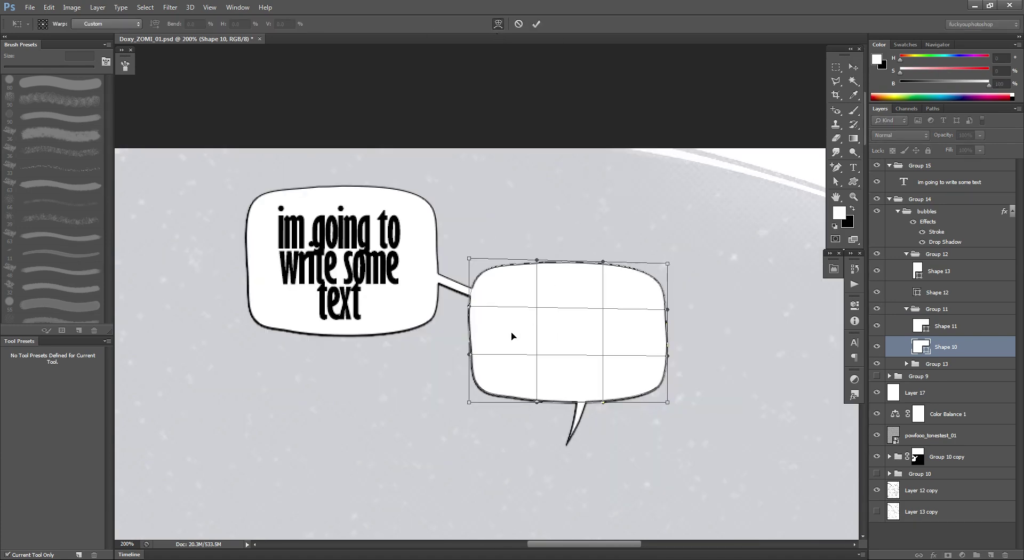
{"action": "left_click_drag", "start_coordinate": [538, 341], "coordinate": [505, 283]}
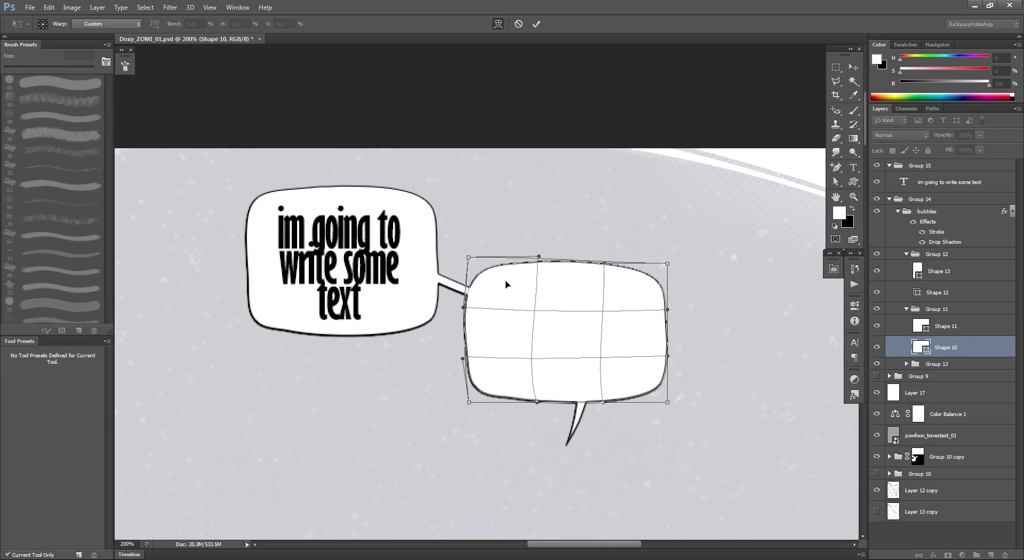
{"action": "key", "text": "Return"}
Warp the Shape 12 connector between the two bubbles into a curved band that sags in the gap.
{"action": "scroll", "coordinate": [505, 281], "scroll_direction": "down", "scroll_amount": 3}
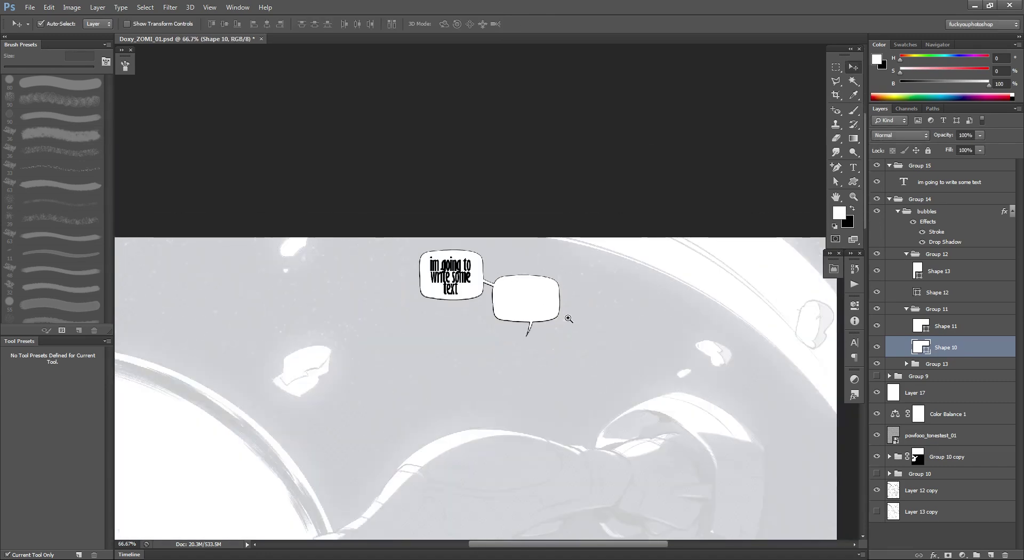
{"action": "scroll", "coordinate": [547, 285], "scroll_direction": "up", "scroll_amount": 2}
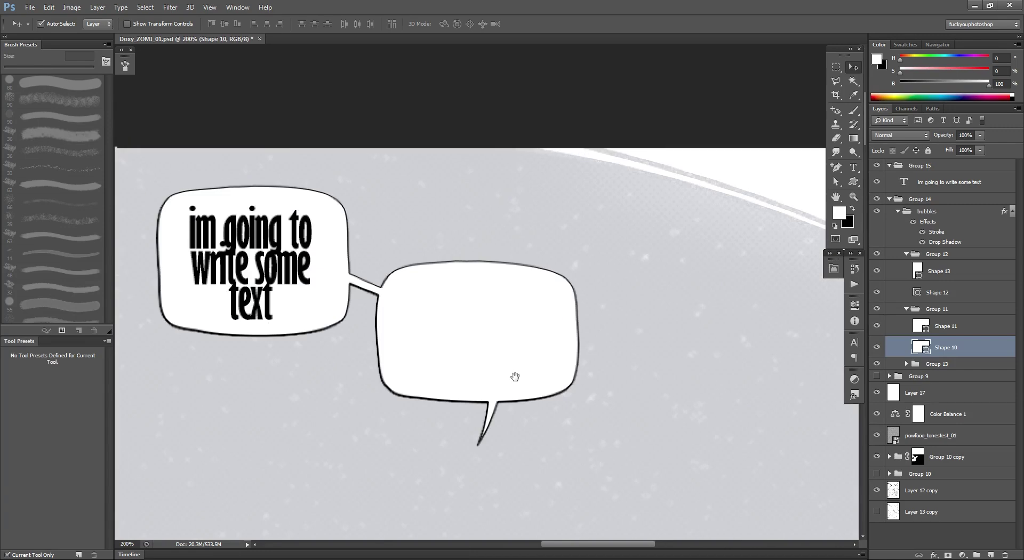
{"action": "left_click", "coordinate": [945, 292]}
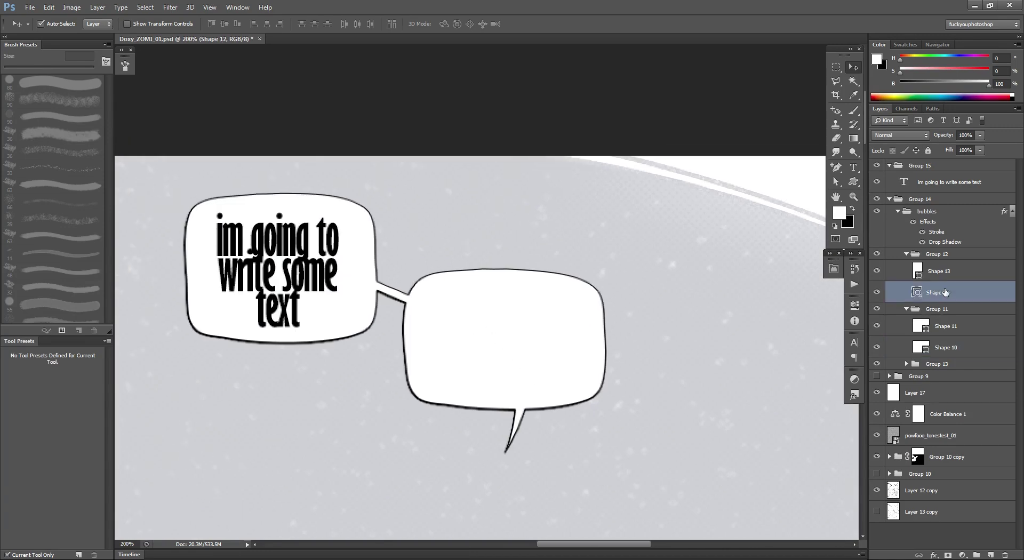
{"action": "left_click", "coordinate": [877, 292]}
{"action": "left_click", "coordinate": [877, 292]}
{"action": "key", "text": "ctrl+t"}
{"action": "left_click", "coordinate": [497, 23]}
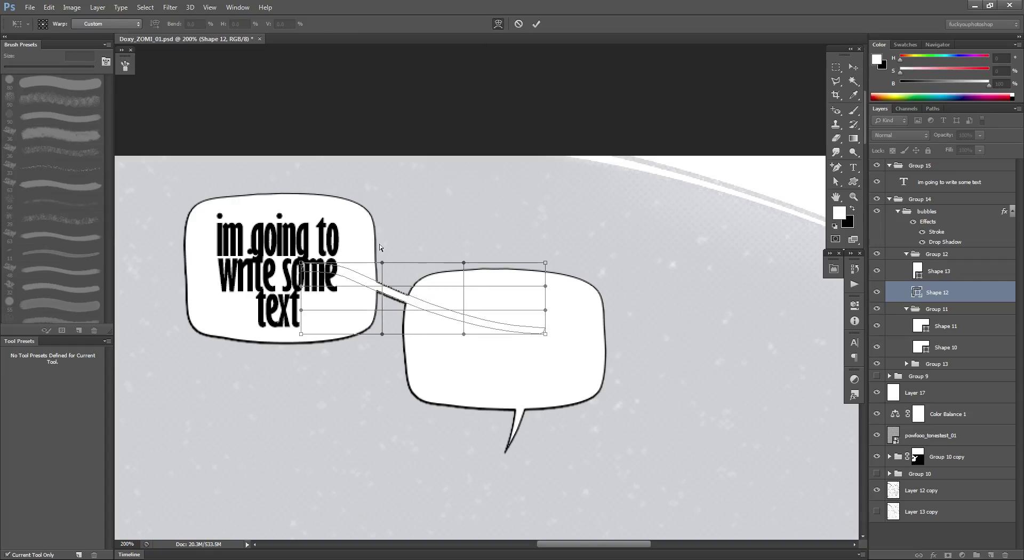
{"action": "left_click_drag", "start_coordinate": [395, 292], "coordinate": [311, 315]}
{"action": "left_click_drag", "start_coordinate": [354, 270], "coordinate": [405, 279]}
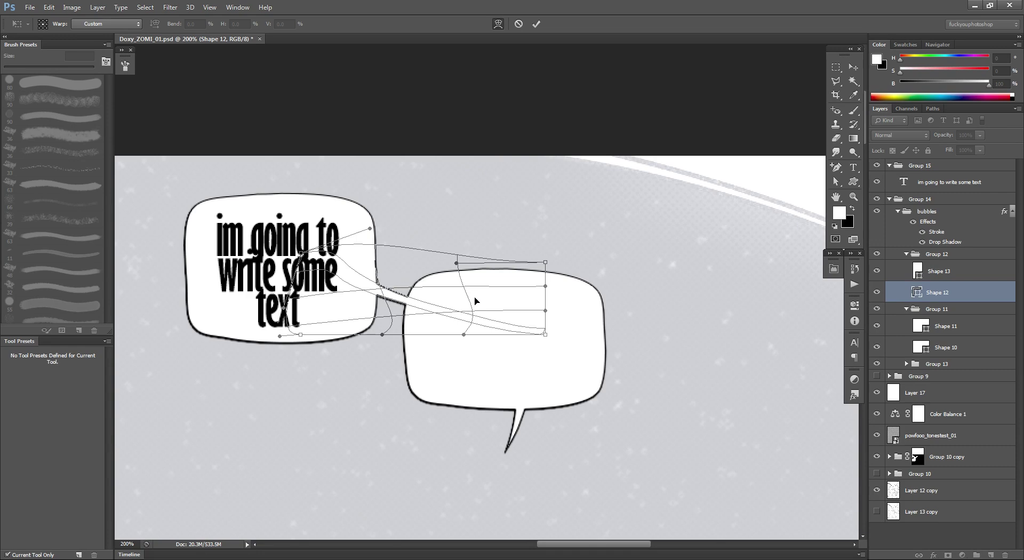
{"action": "left_click_drag", "start_coordinate": [495, 284], "coordinate": [486, 212]}
{"action": "left_click_drag", "start_coordinate": [371, 248], "coordinate": [448, 297]}
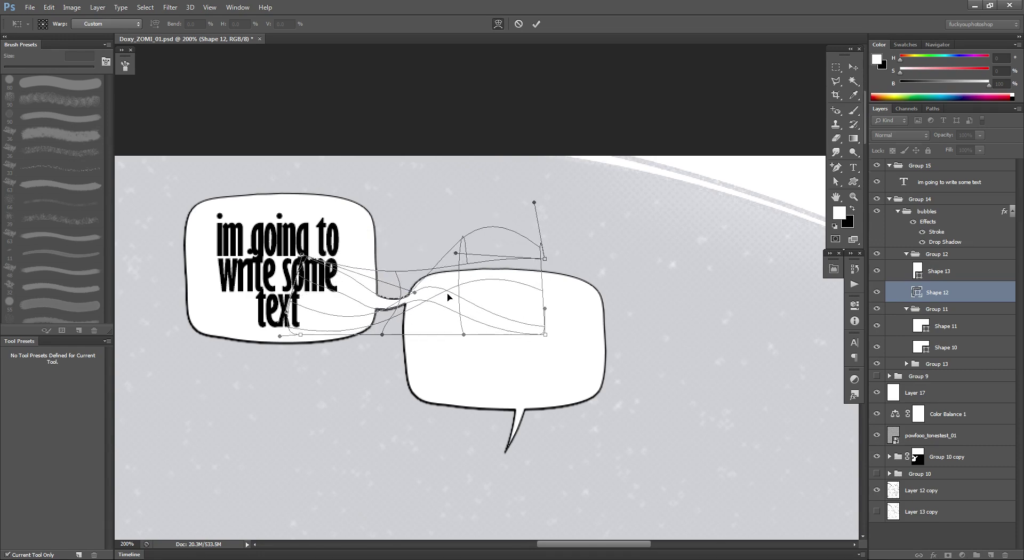
{"action": "key", "text": "Return"}
{"action": "left_click", "coordinate": [474, 322], "text": "alt"}
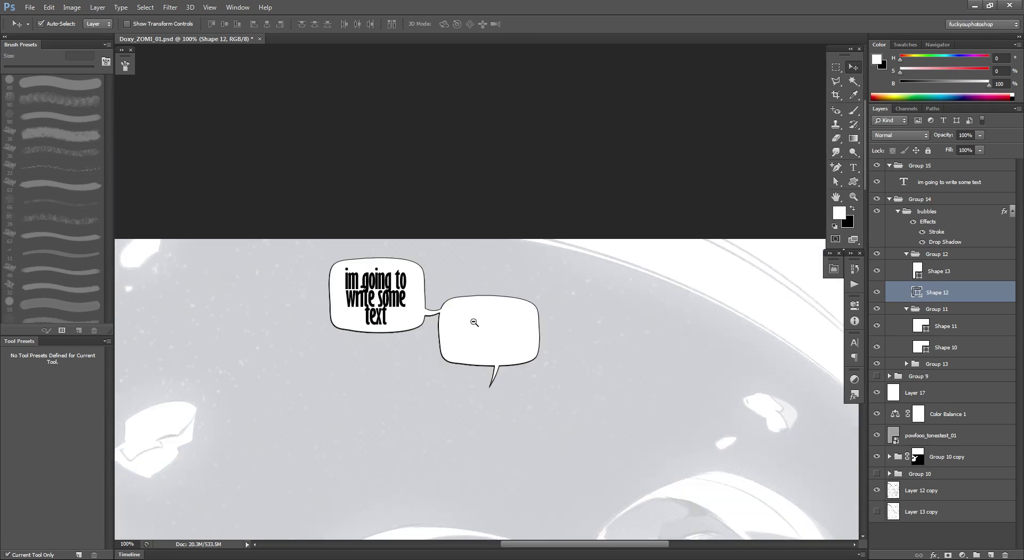
{"action": "left_click_drag", "start_coordinate": [462, 358], "coordinate": [485, 343]}
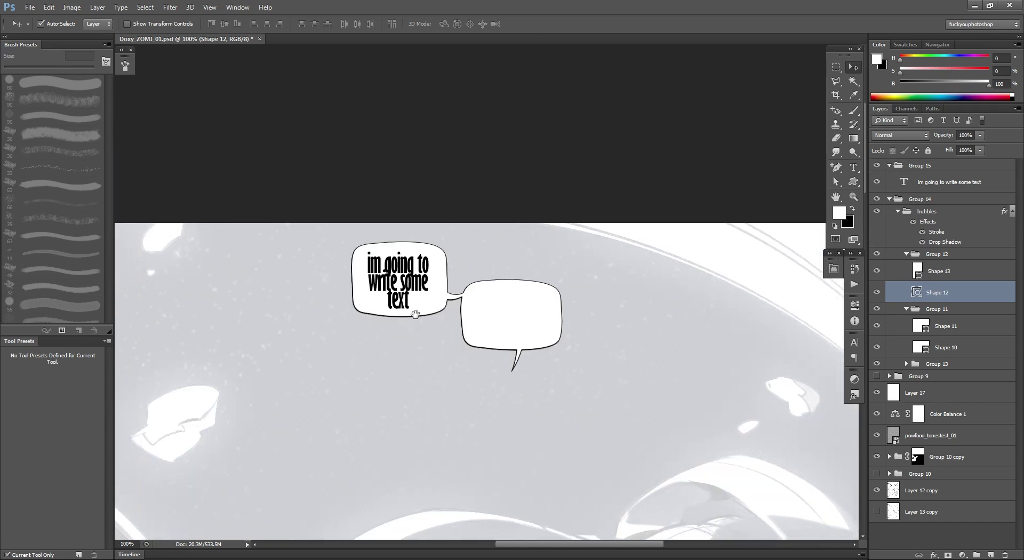
{"action": "left_click", "coordinate": [355, 308], "text": "ctrl"}
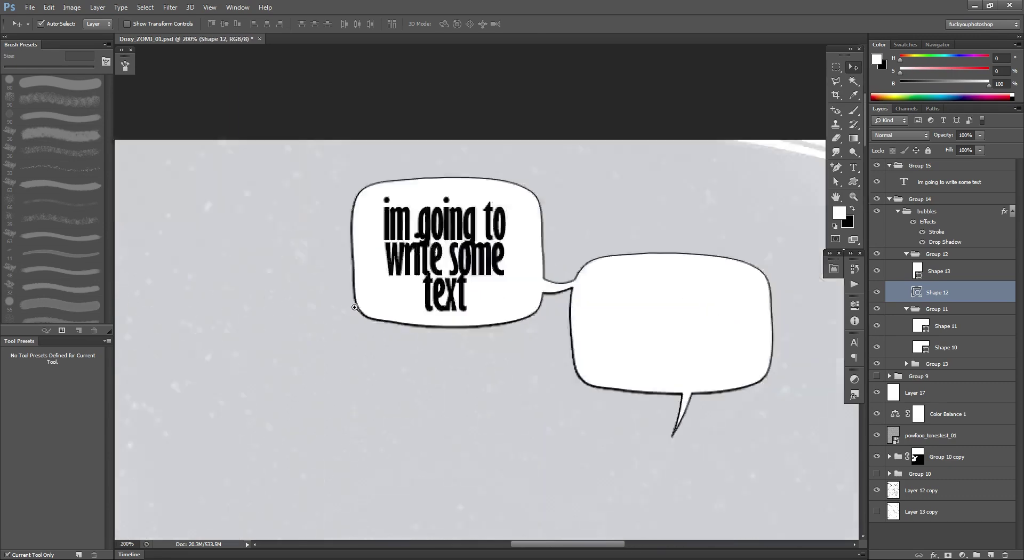
{"action": "left_click_drag", "start_coordinate": [387, 289], "coordinate": [414, 284]}
{"action": "key", "text": "ctrl+z"}
{"action": "left_click", "coordinate": [692, 268]}
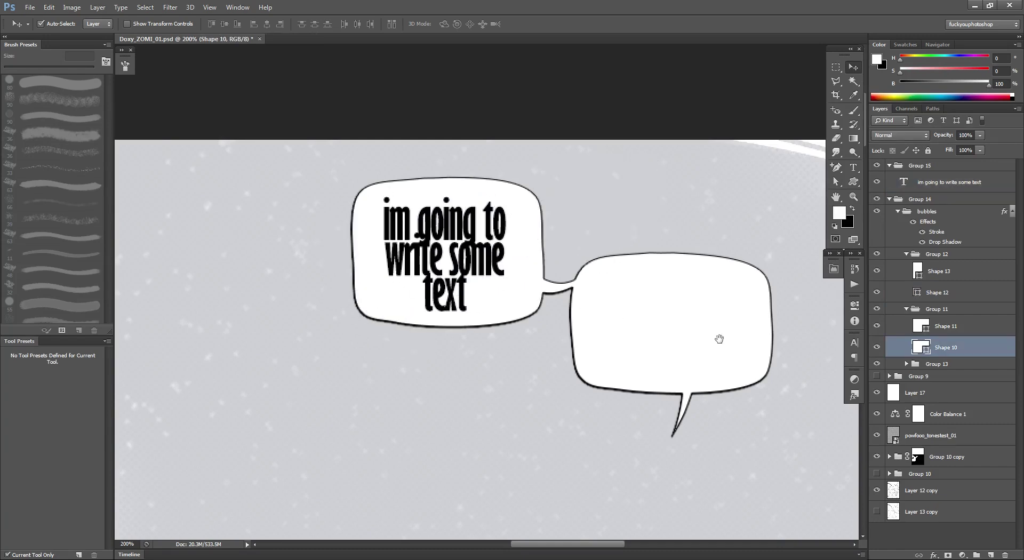
{"action": "left_click_drag", "start_coordinate": [720, 338], "coordinate": [507, 310]}
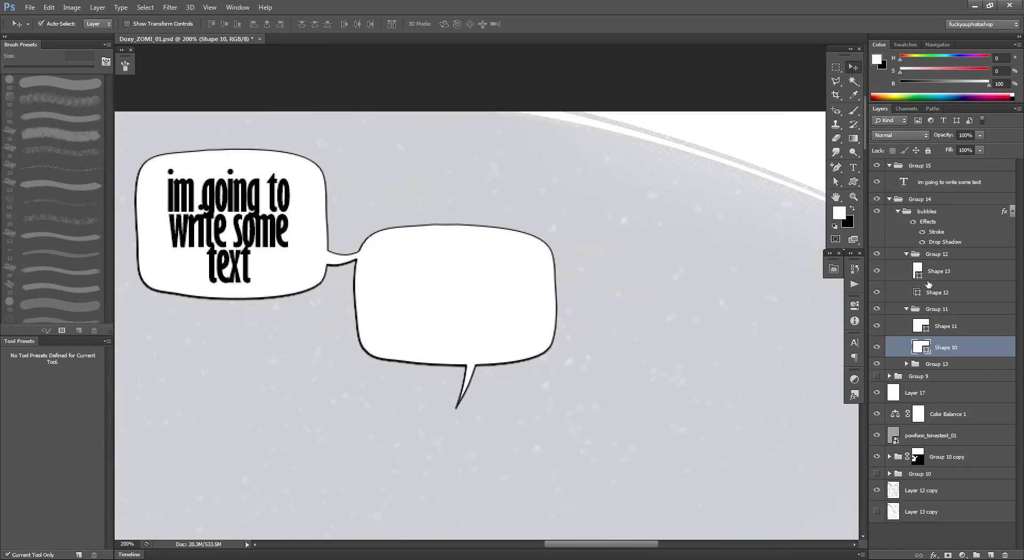
Free Transform the Shape 13 tail, shifting it slightly right and down and rotating it clockwise under the lower bubble.
{"action": "left_click", "coordinate": [907, 291]}
{"action": "left_click", "coordinate": [877, 292]}
{"action": "left_click", "coordinate": [877, 292]}
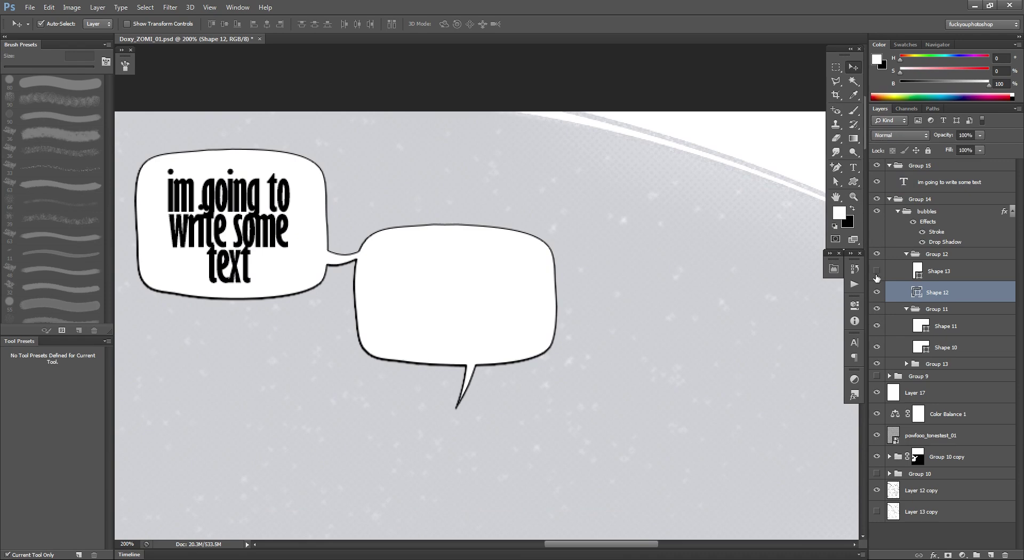
{"action": "left_click", "coordinate": [877, 270]}
{"action": "left_click", "coordinate": [877, 271]}
{"action": "left_click", "coordinate": [933, 272]}
{"action": "key", "text": "ctrl+t"}
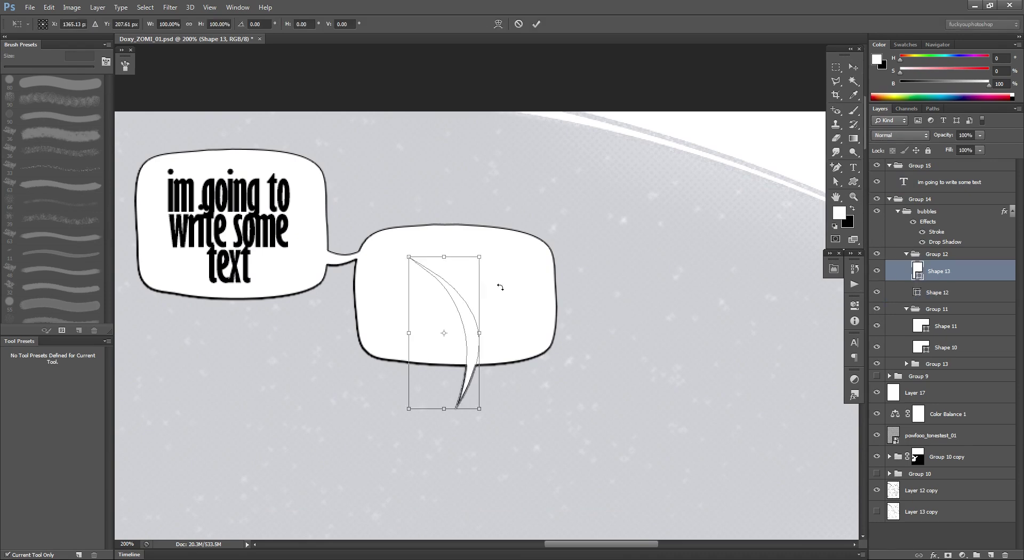
{"action": "left_click_drag", "start_coordinate": [467, 310], "coordinate": [492, 319]}
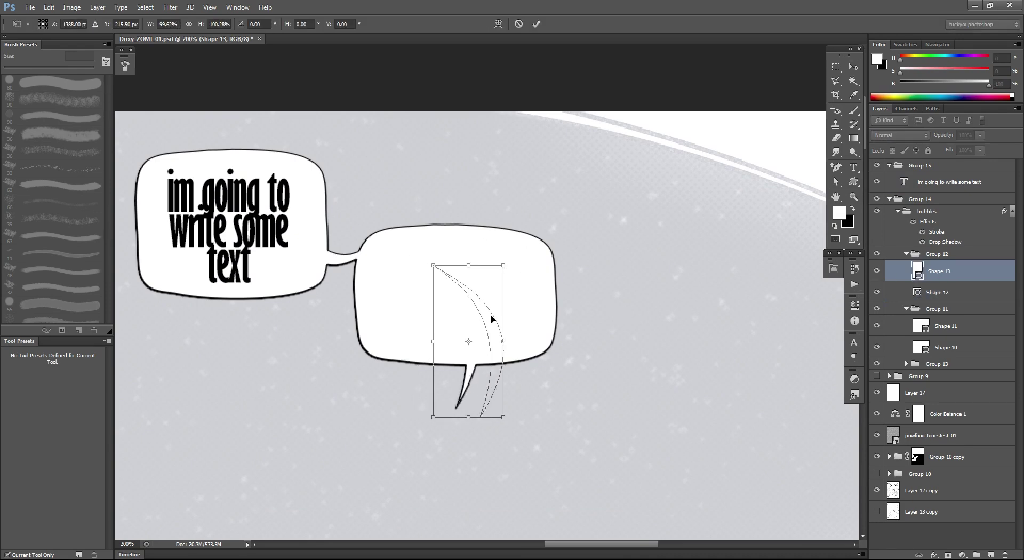
{"action": "left_click_drag", "start_coordinate": [587, 326], "coordinate": [592, 357]}
Warp the Shape 13 tail so it widens at the lower bubble's edge and its tip points down to the left.
{"action": "left_click", "coordinate": [499, 24]}
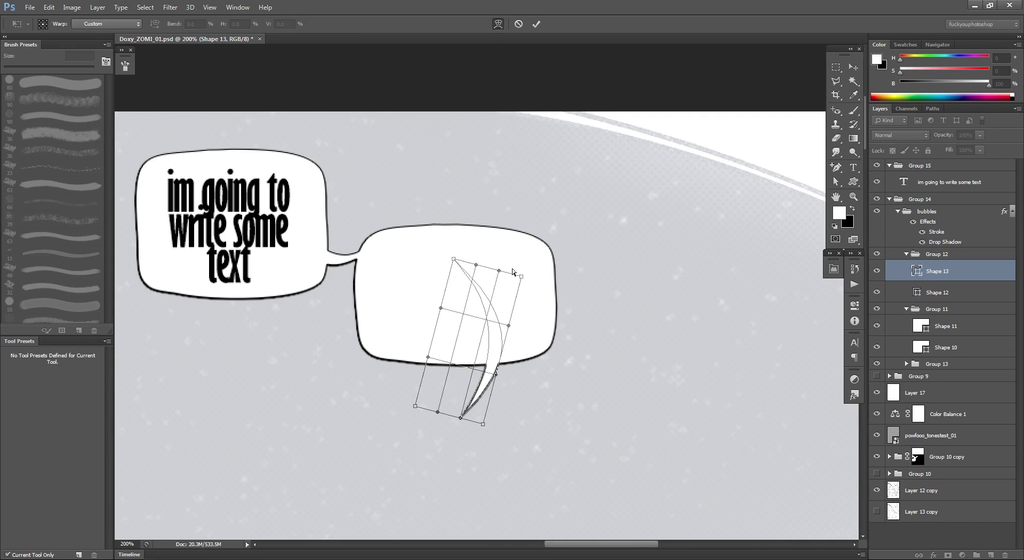
{"action": "left_click_drag", "start_coordinate": [490, 342], "coordinate": [492, 335]}
{"action": "mouse_move", "coordinate": [480, 394]}
{"action": "left_mouse_down"}
{"action": "mouse_move", "coordinate": [457, 338]}
{"action": "mouse_move", "coordinate": [485, 379]}
{"action": "left_mouse_up"}
{"action": "left_click_drag", "start_coordinate": [470, 417], "coordinate": [443, 411]}
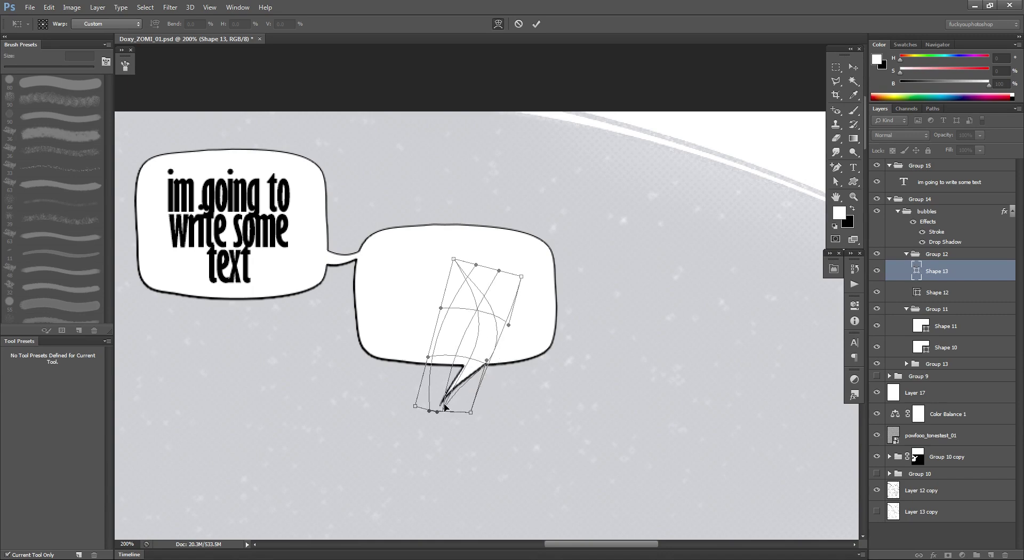
{"action": "key", "text": "Return"}
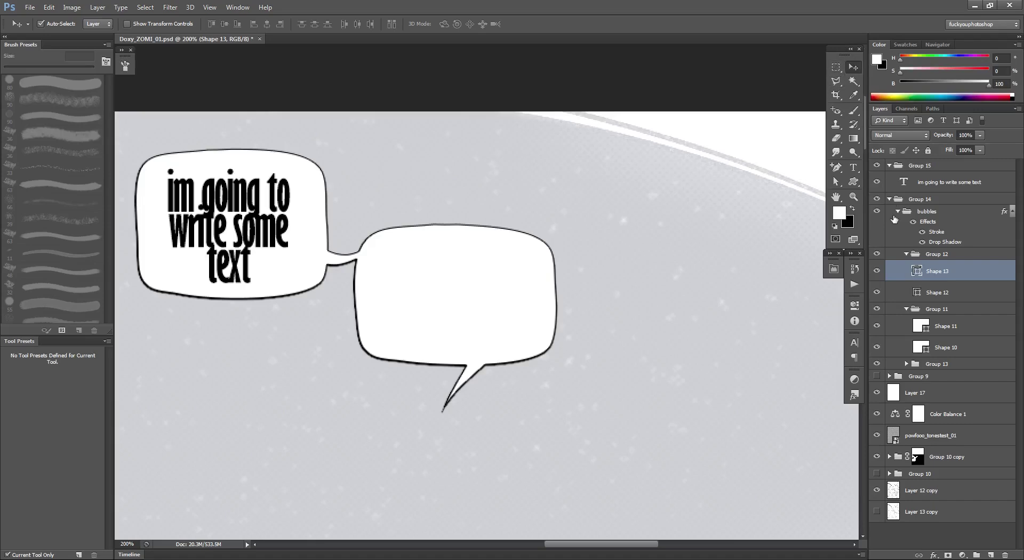
{"action": "left_click", "coordinate": [49, 7]}
{"action": "left_click", "coordinate": [52, 270]}
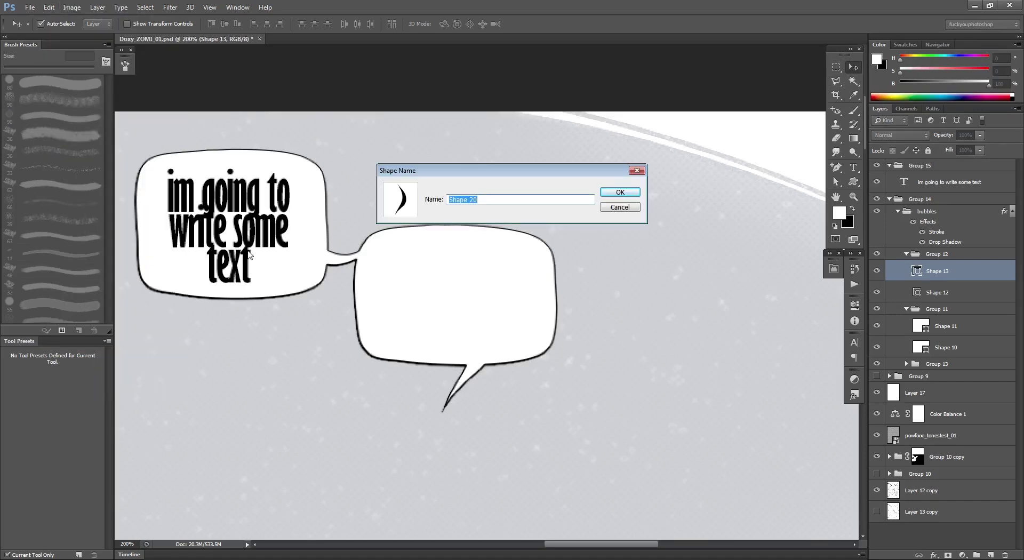
{"action": "left_click", "coordinate": [621, 207]}
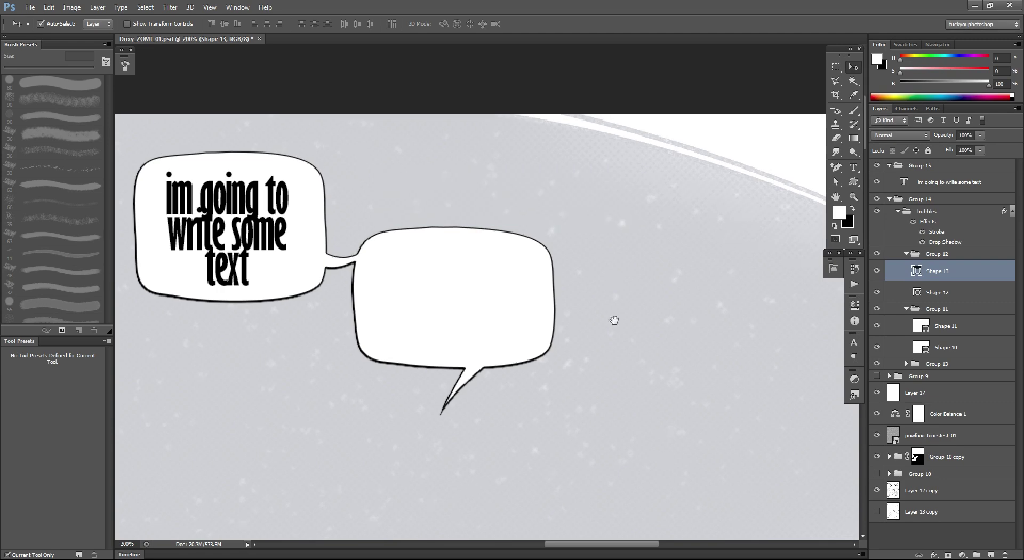
Add a new blank layer above Group 12 inside the bubbles group.
{"action": "scroll", "coordinate": [613, 318], "scroll_direction": "down", "scroll_amount": 5}
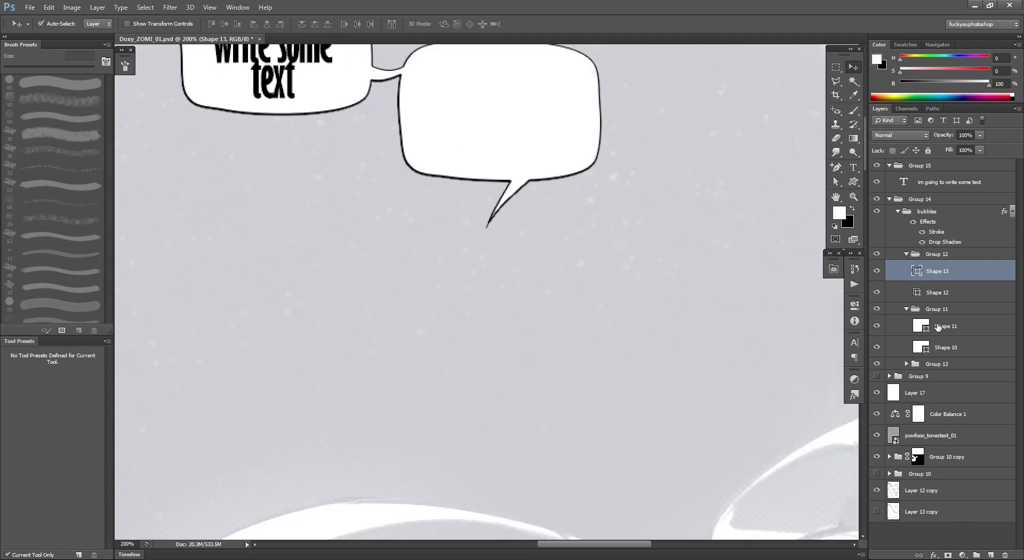
{"action": "left_click", "coordinate": [938, 327]}
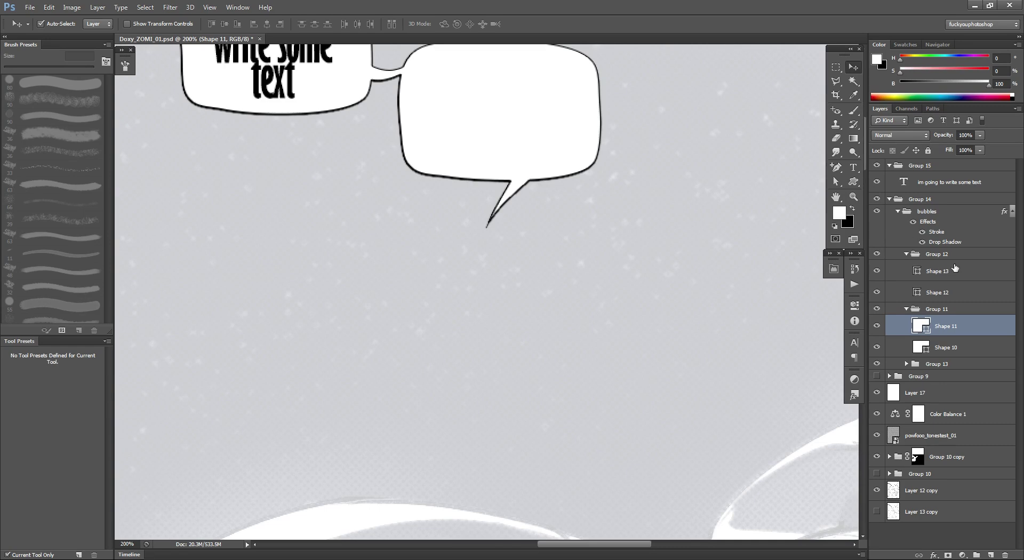
{"action": "left_click", "coordinate": [938, 213]}
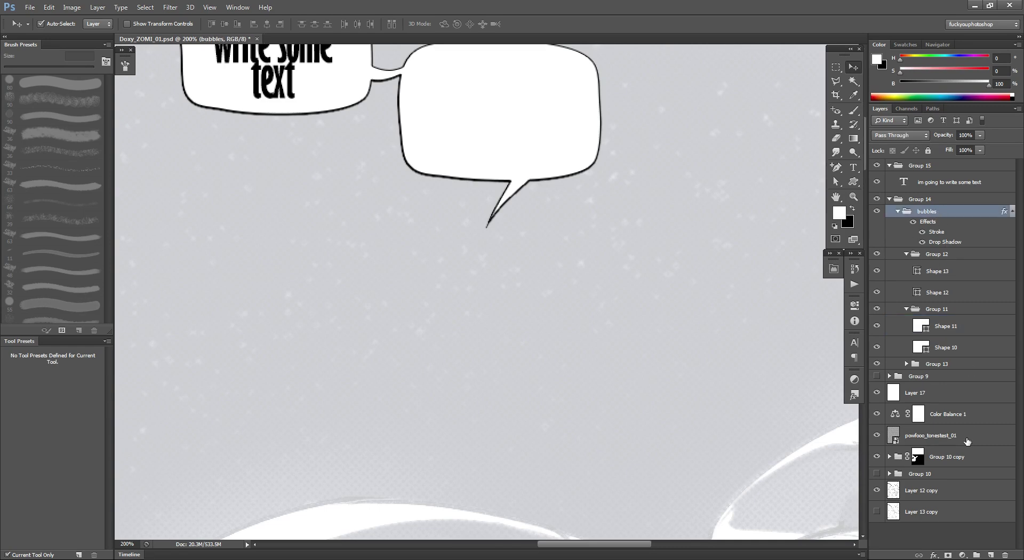
{"action": "left_click", "coordinate": [991, 553]}
Draw a large elliptical selection in the empty area below and to the left of the bubbles.
{"action": "left_click", "coordinate": [836, 67]}
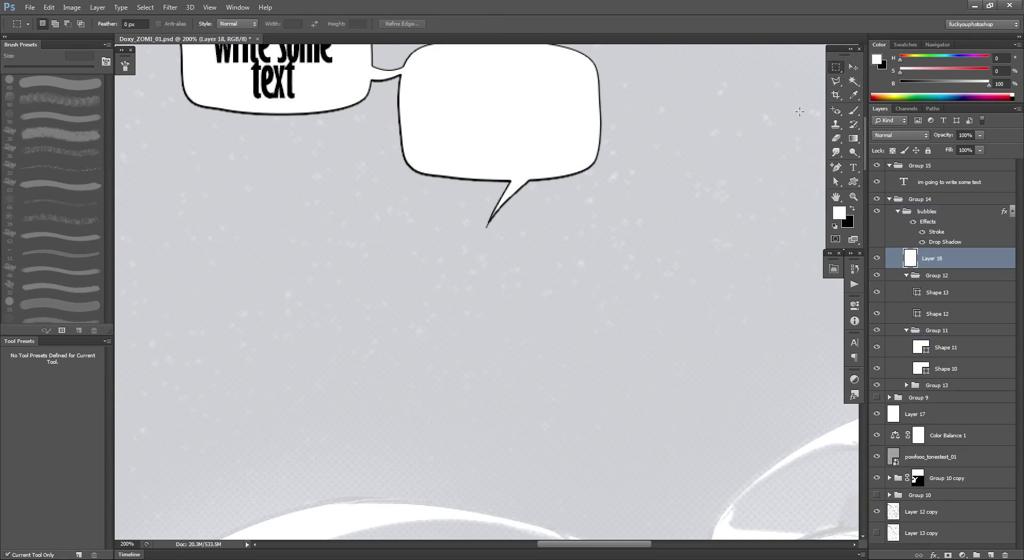
{"action": "left_click_drag", "start_coordinate": [559, 276], "coordinate": [650, 207]}
{"action": "key", "text": "e"}
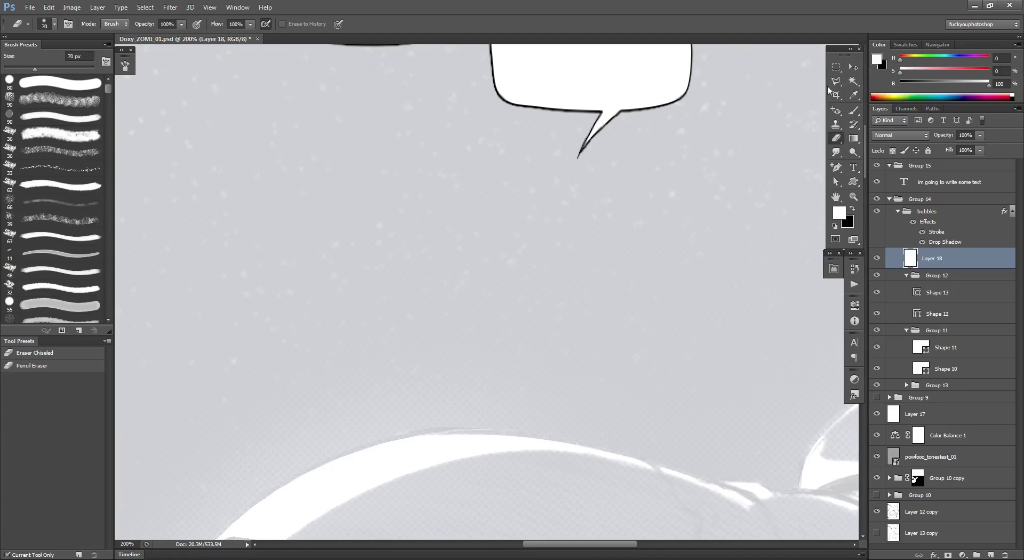
{"action": "left_click", "coordinate": [836, 68]}
{"action": "left_click", "coordinate": [866, 77]}
{"action": "mouse_move", "coordinate": [422, 246]}
{"action": "left_mouse_down"}
{"action": "mouse_move", "coordinate": [527, 288]}
{"action": "mouse_move", "coordinate": [511, 302]}
{"action": "left_mouse_up"}
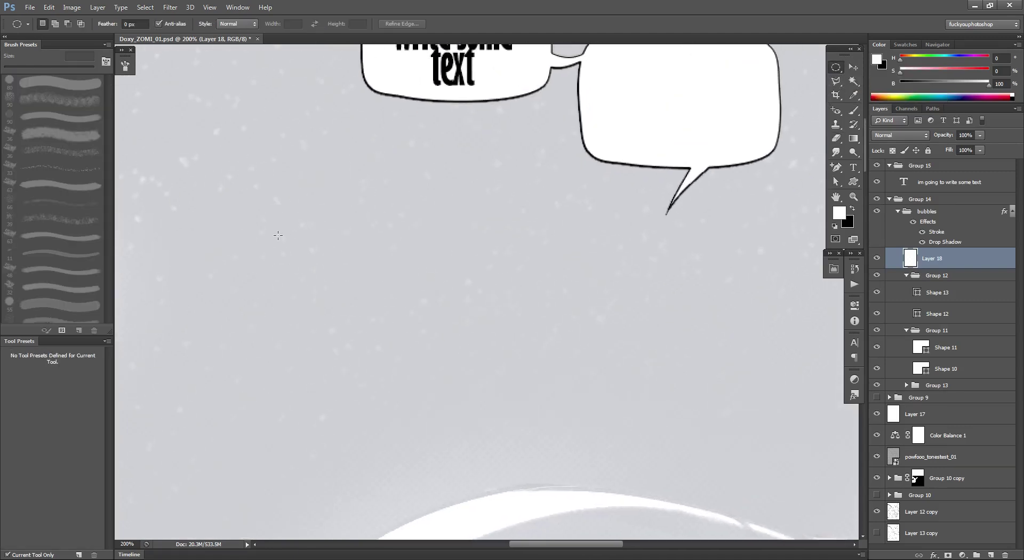
{"action": "left_click_drag", "start_coordinate": [278, 235], "coordinate": [331, 207]}
{"action": "left_click_drag", "start_coordinate": [361, 161], "coordinate": [588, 366]}
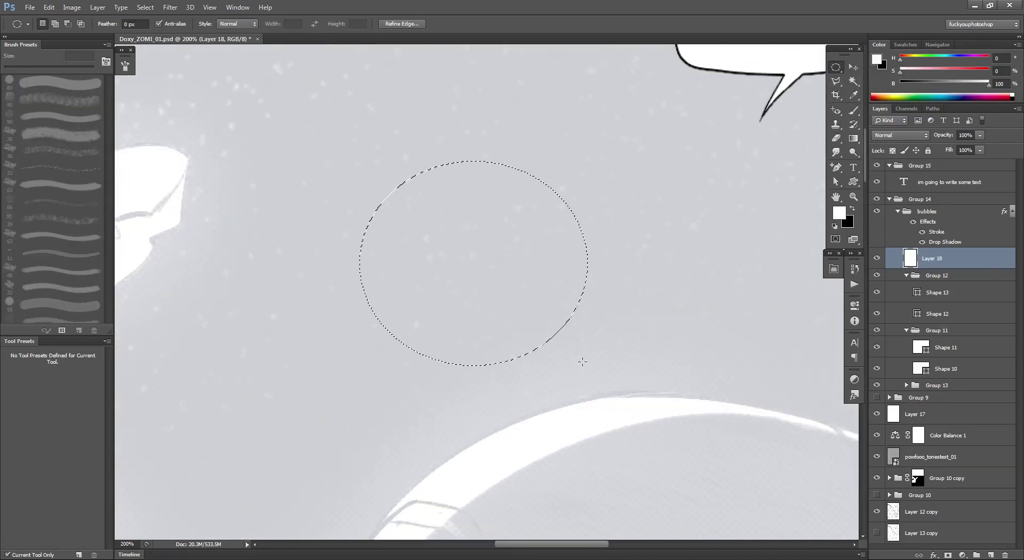
Subtract overlapping elliptical areas all around the circular selection's edge, carving inward curves that leave a ring of sharp burst points.
{"action": "right_click", "coordinate": [836, 68]}
{"action": "left_click", "coordinate": [878, 78]}
{"action": "left_click_drag", "start_coordinate": [433, 113], "coordinate": [572, 200]}
{"action": "left_click_drag", "start_coordinate": [639, 121], "coordinate": [544, 244]}
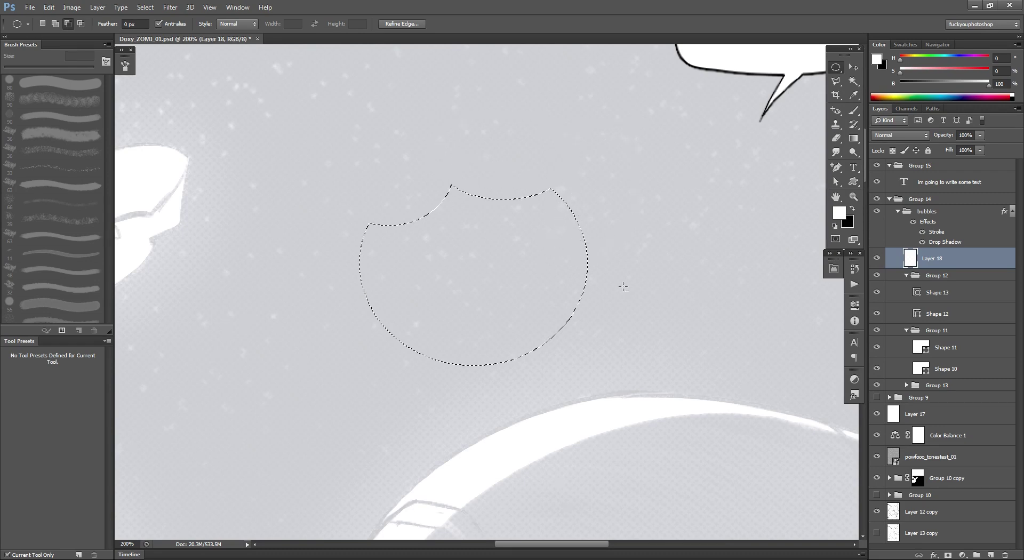
{"action": "left_click_drag", "start_coordinate": [658, 381], "coordinate": [564, 245]}
{"action": "left_click_drag", "start_coordinate": [476, 332], "coordinate": [479, 336]}
{"action": "left_click_drag", "start_coordinate": [320, 463], "coordinate": [481, 331]}
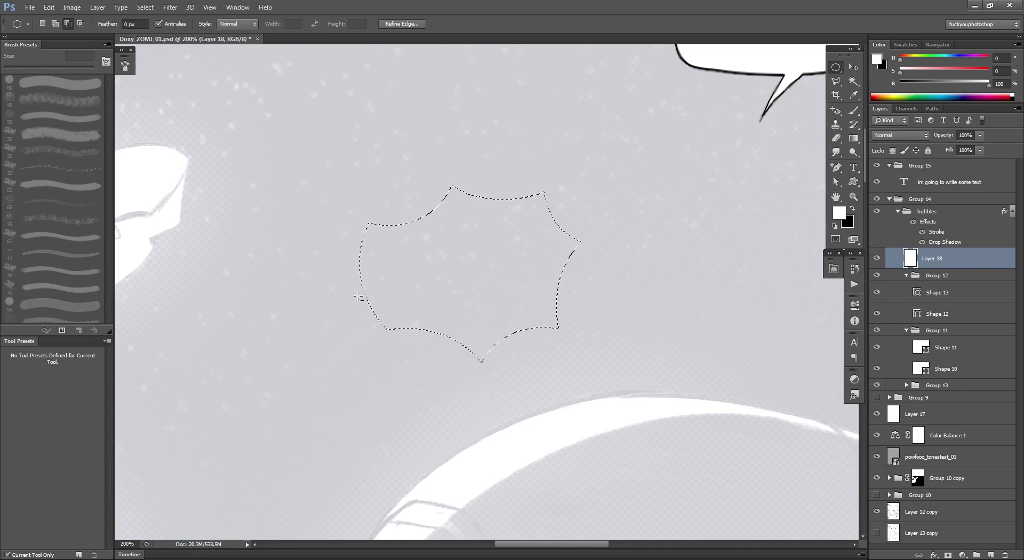
{"action": "left_click_drag", "start_coordinate": [390, 275], "coordinate": [390, 274]}
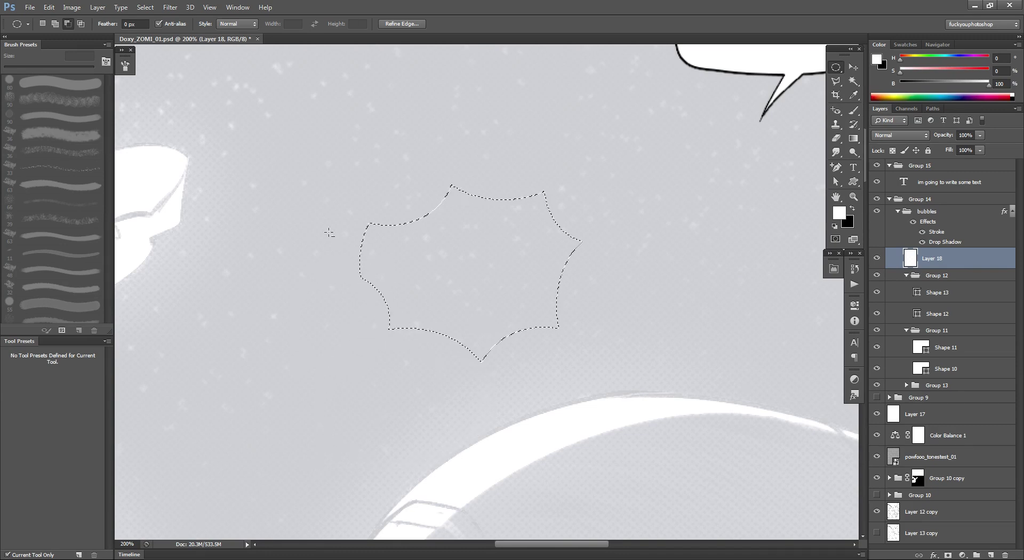
{"action": "left_click_drag", "start_coordinate": [293, 174], "coordinate": [396, 293]}
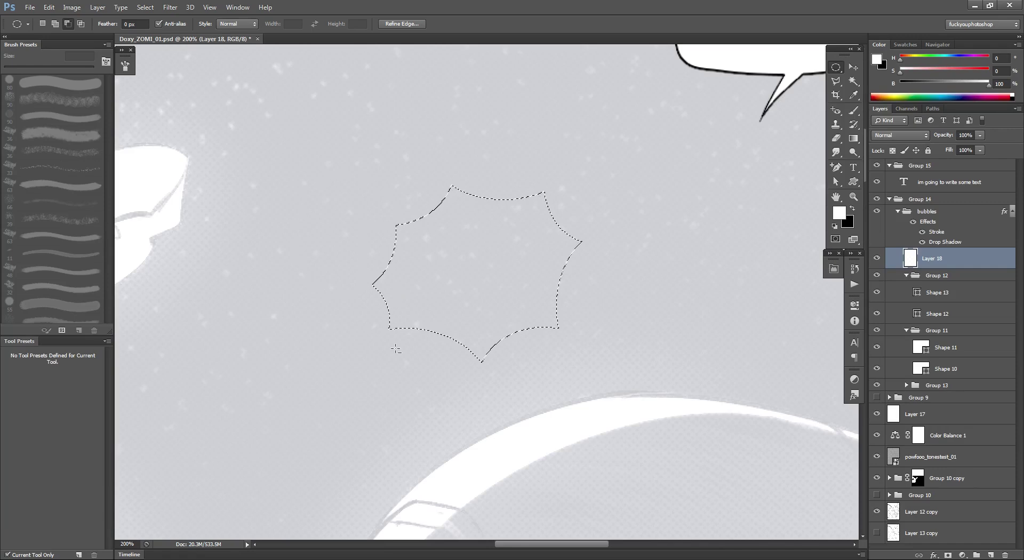
{"action": "left_click_drag", "start_coordinate": [268, 438], "coordinate": [411, 256]}
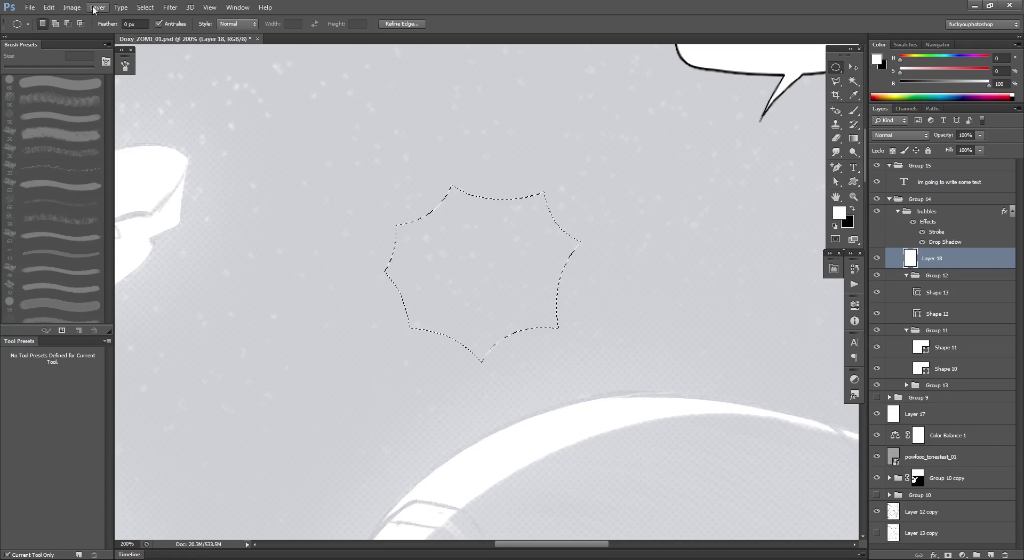
Try converting the burst selection to a work path with a 1.2-pixel tolerance, and load it back as a selection.
{"action": "right_click", "coordinate": [509, 275]}
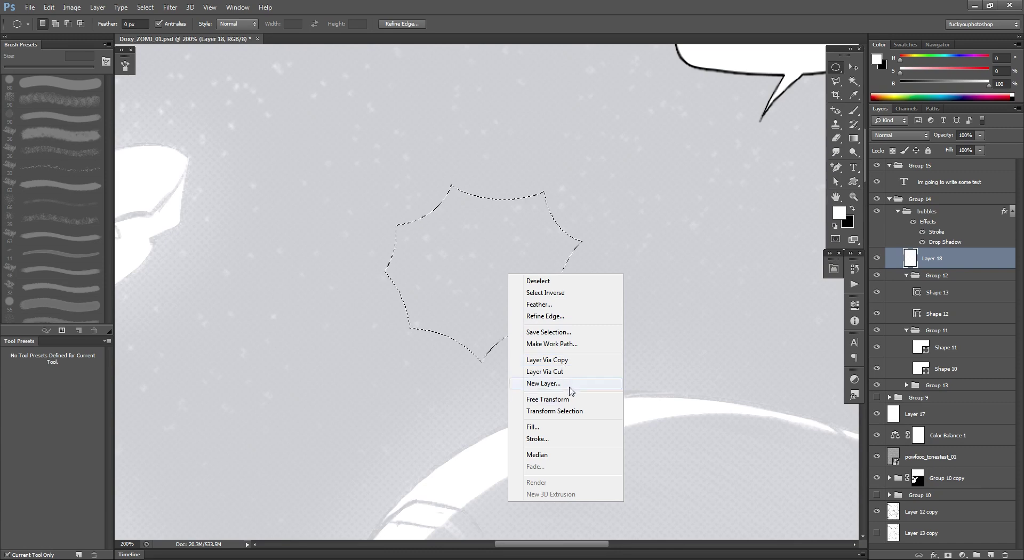
{"action": "left_click", "coordinate": [562, 349]}
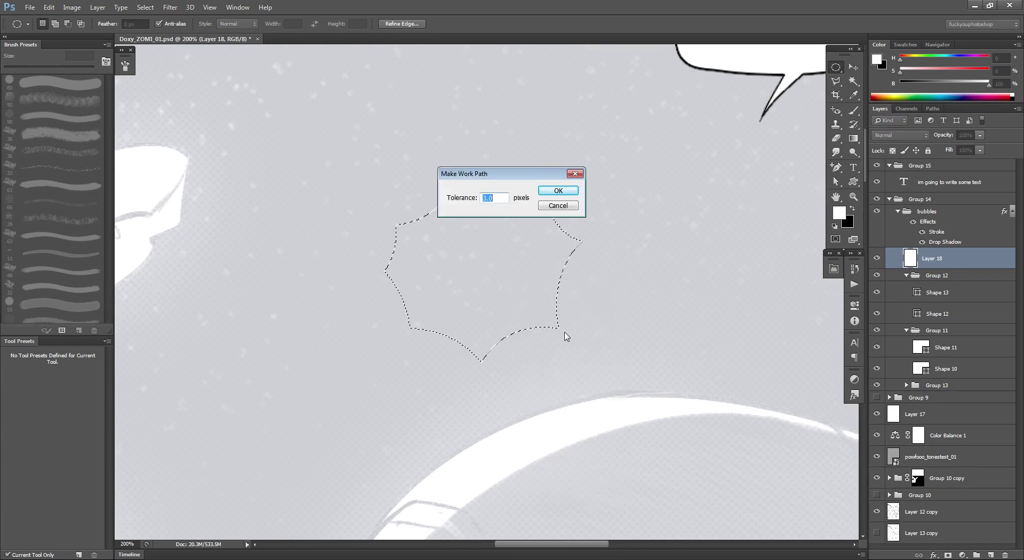
{"action": "type", "text": "1.2"}
{"action": "key", "text": "Return"}
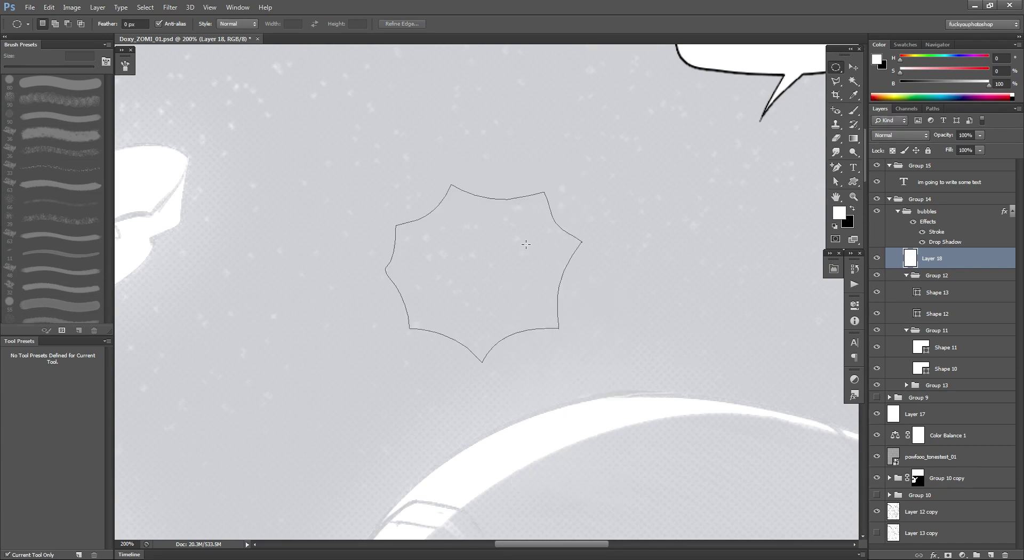
{"action": "scroll", "coordinate": [406, 269], "scroll_direction": "up", "scroll_amount": 2}
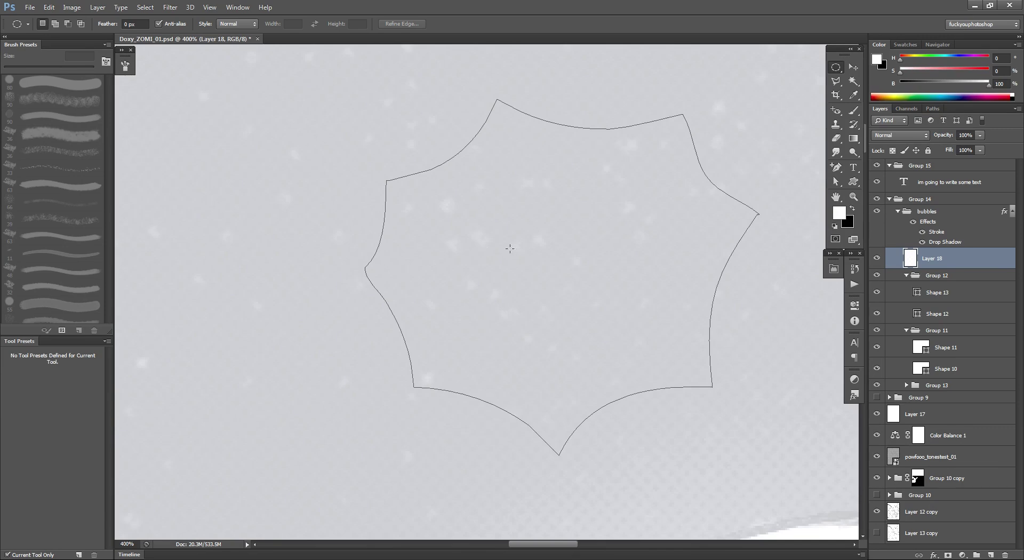
{"action": "key", "text": "ctrl+Return"}
Try converting the burst selection to a work path with a 1-pixel tolerance, and load it back as a selection.
{"action": "right_click", "coordinate": [529, 238]}
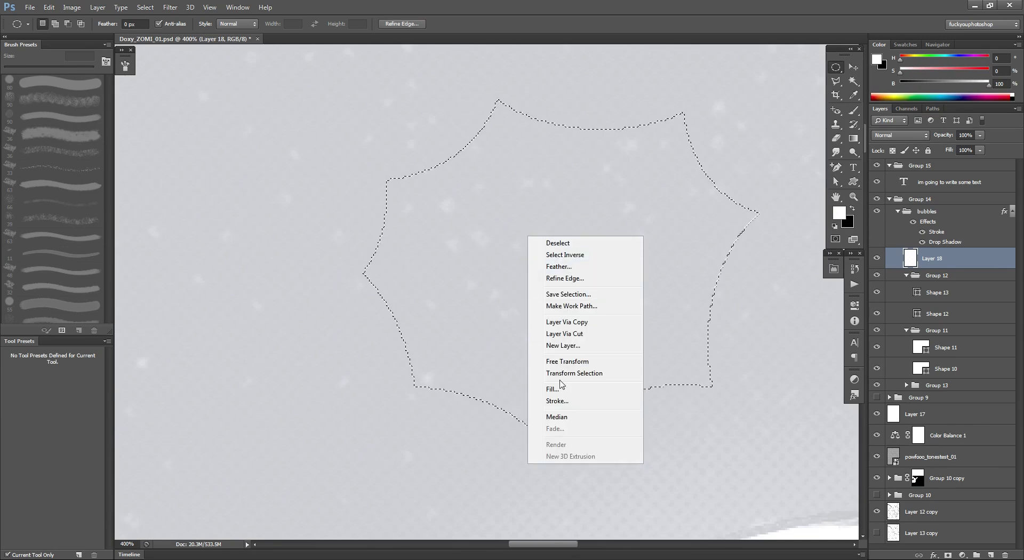
{"action": "left_click", "coordinate": [586, 306]}
{"action": "type", "text": "1"}
{"action": "key", "text": "Return"}
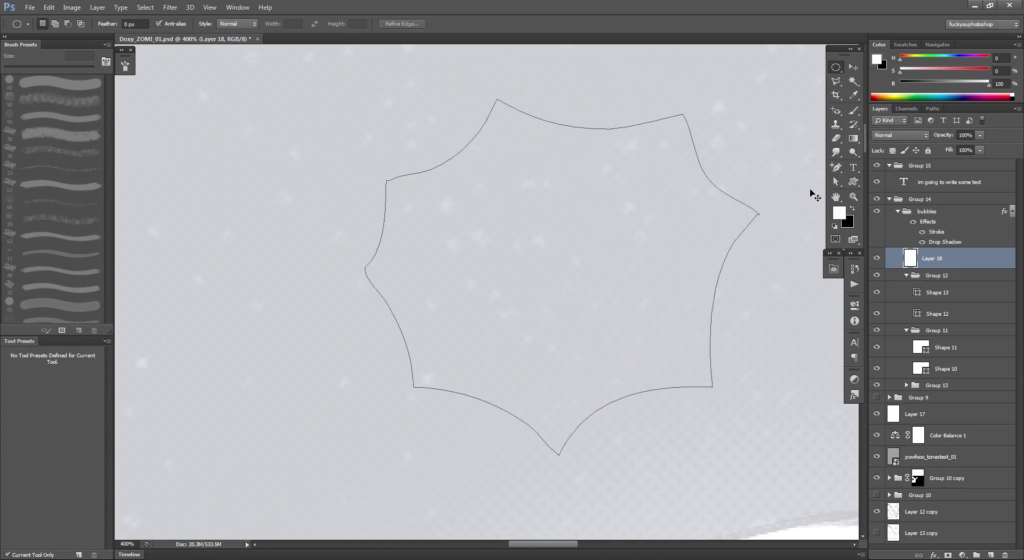
{"action": "key", "text": "ctrl+Return"}
Try converting the burst selection to a work path with a 2.5-pixel tolerance, and undo the conversion.
{"action": "right_click", "coordinate": [623, 241]}
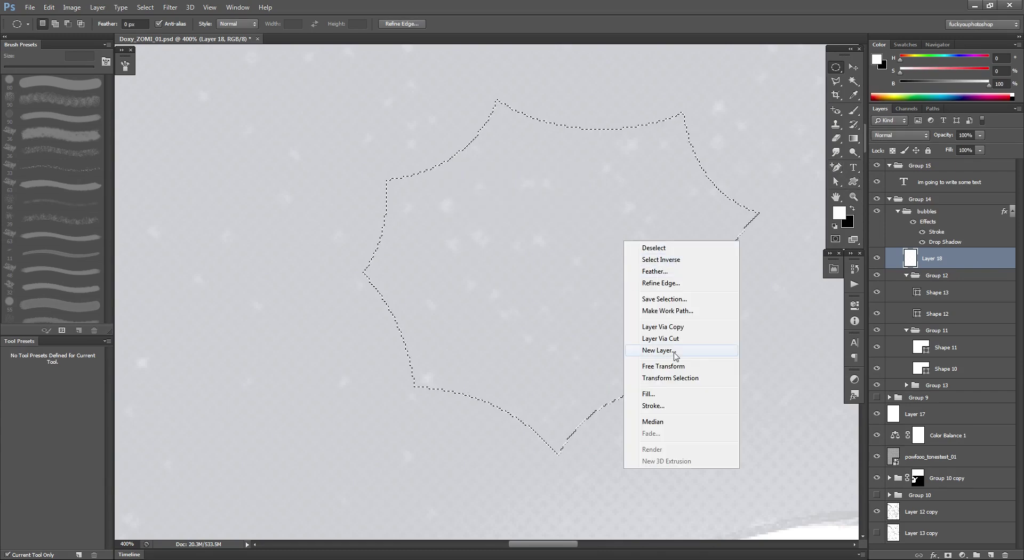
{"action": "left_click", "coordinate": [673, 311]}
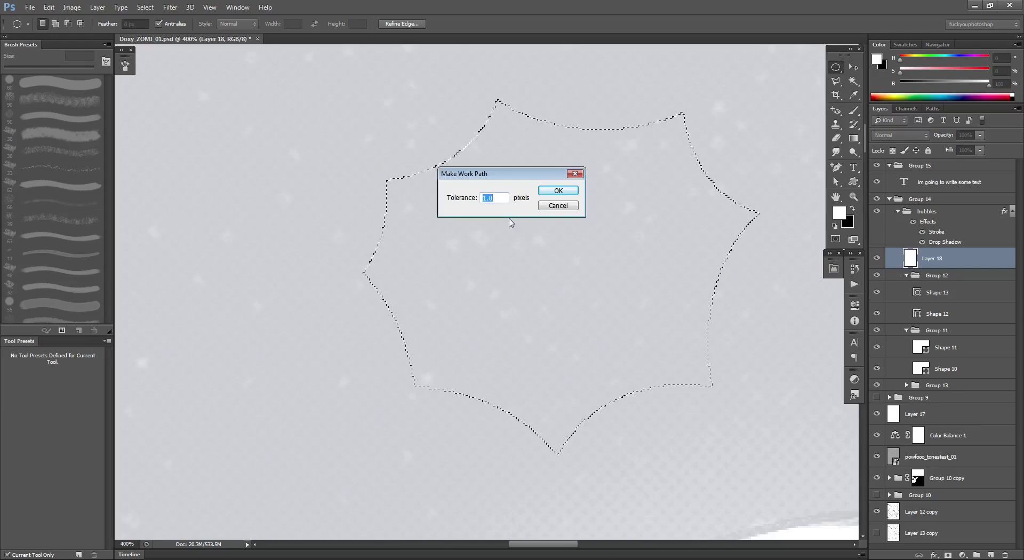
{"action": "key", "text": "Return"}
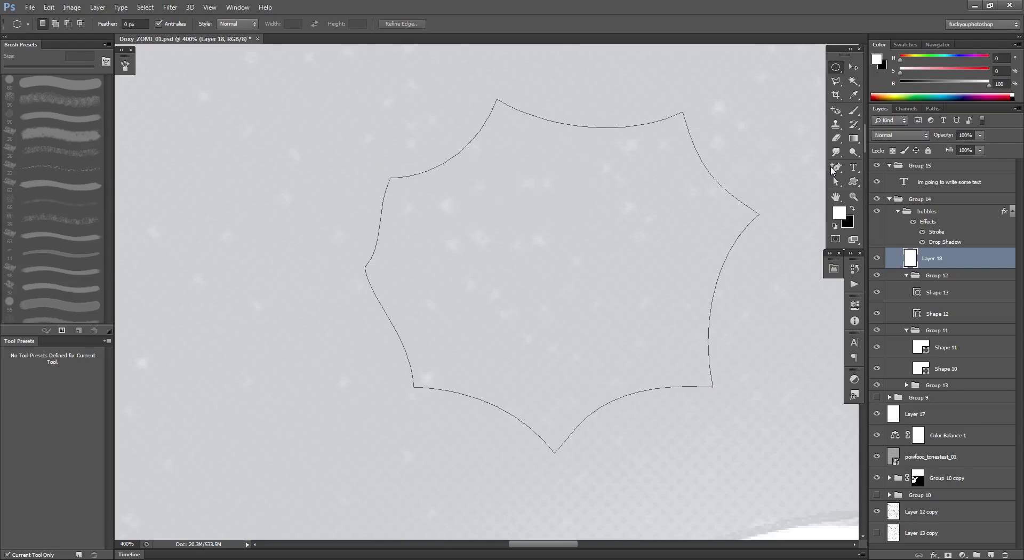
{"action": "key", "text": "ctrl+z"}
Convert the burst selection to a simplified work path.
{"action": "right_click", "coordinate": [585, 260]}
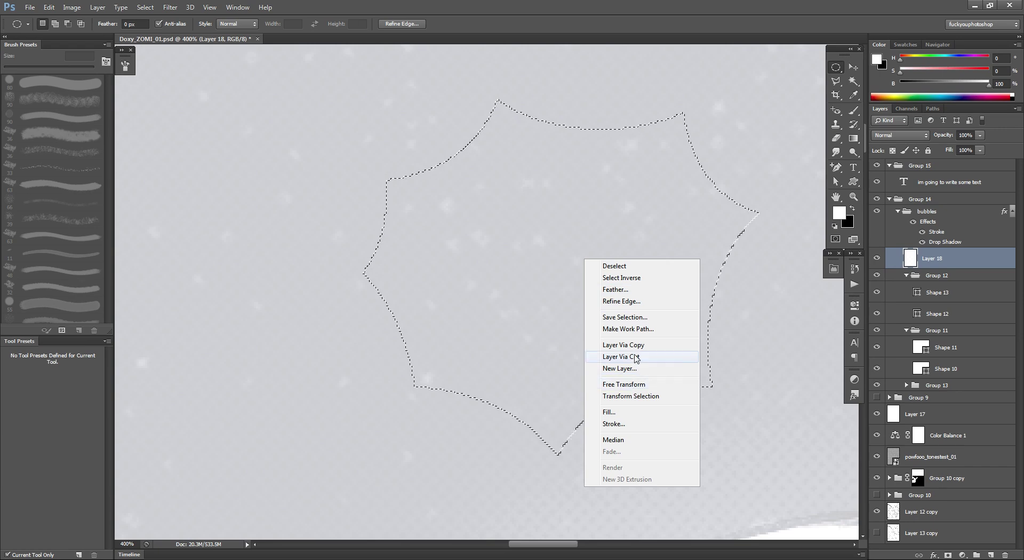
{"action": "left_click", "coordinate": [642, 331]}
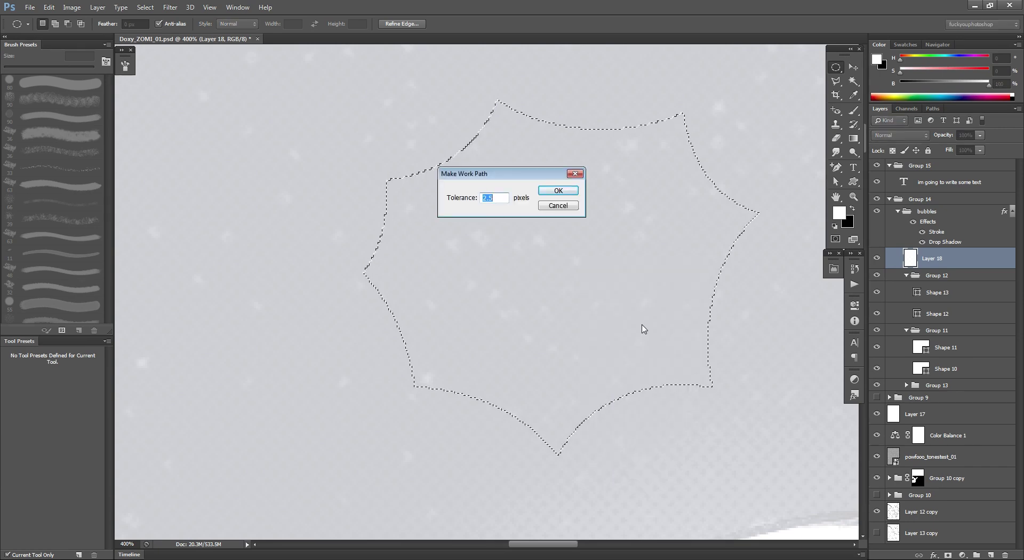
{"action": "key", "text": "Return"}
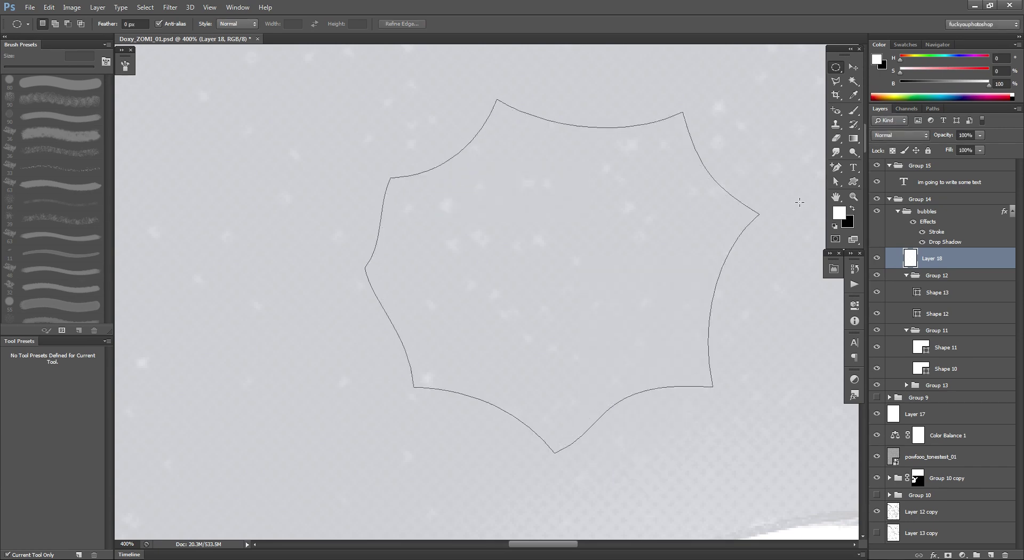
Convert the burst path's far-left, upper-left and bottom tips to corner points with the Convert Point tool.
{"action": "right_click", "coordinate": [836, 167]}
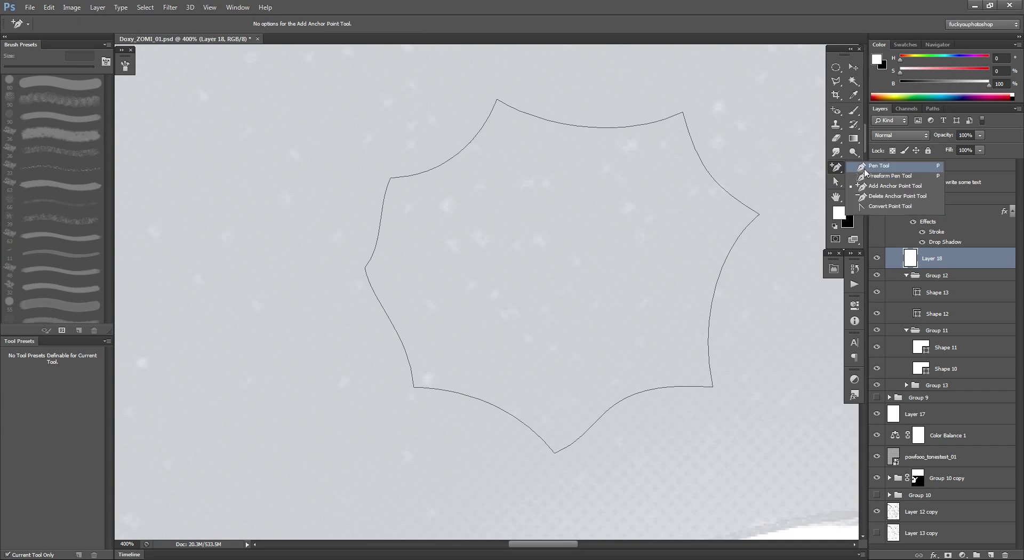
{"action": "left_click", "coordinate": [886, 210]}
{"action": "left_click", "coordinate": [367, 274]}
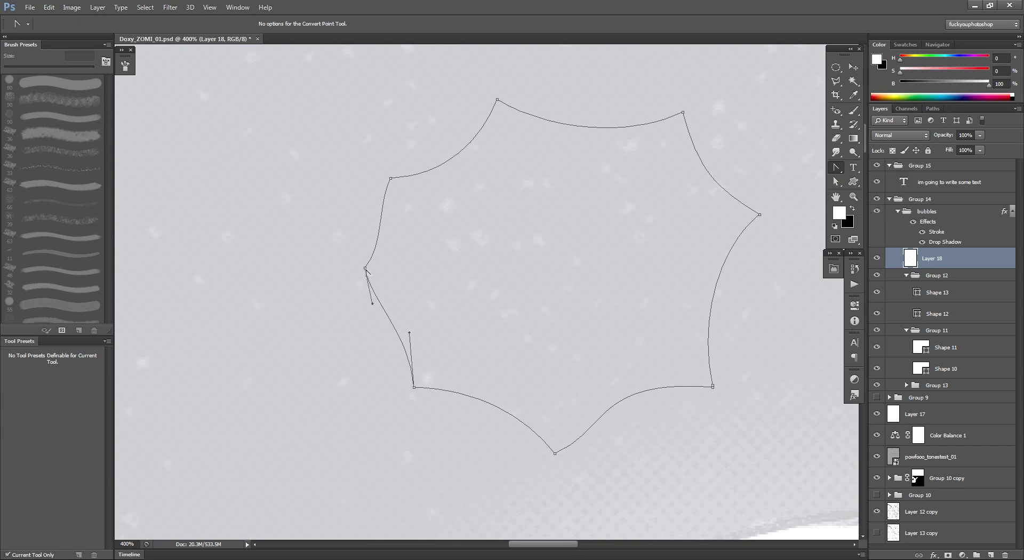
{"action": "left_click", "coordinate": [366, 268]}
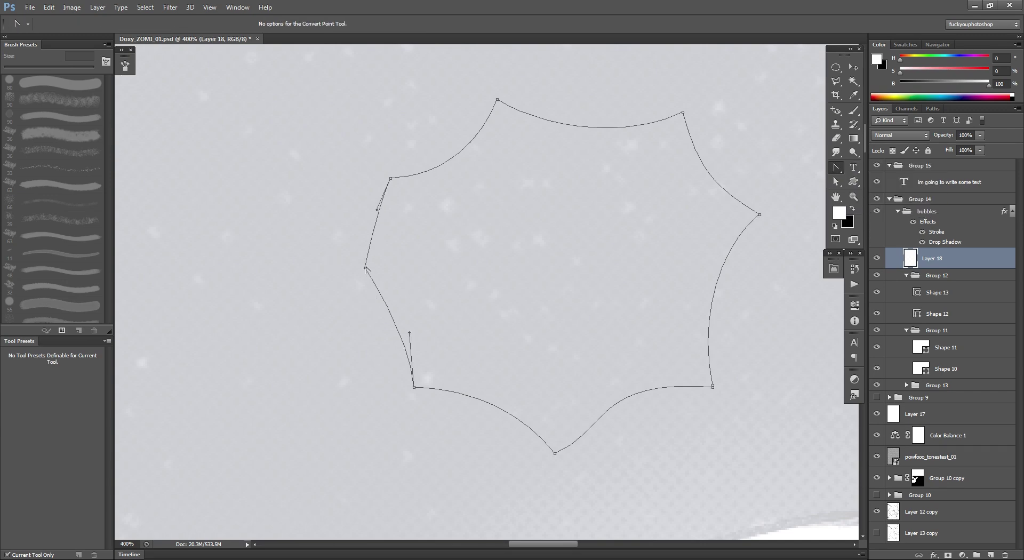
{"action": "left_click", "coordinate": [390, 179]}
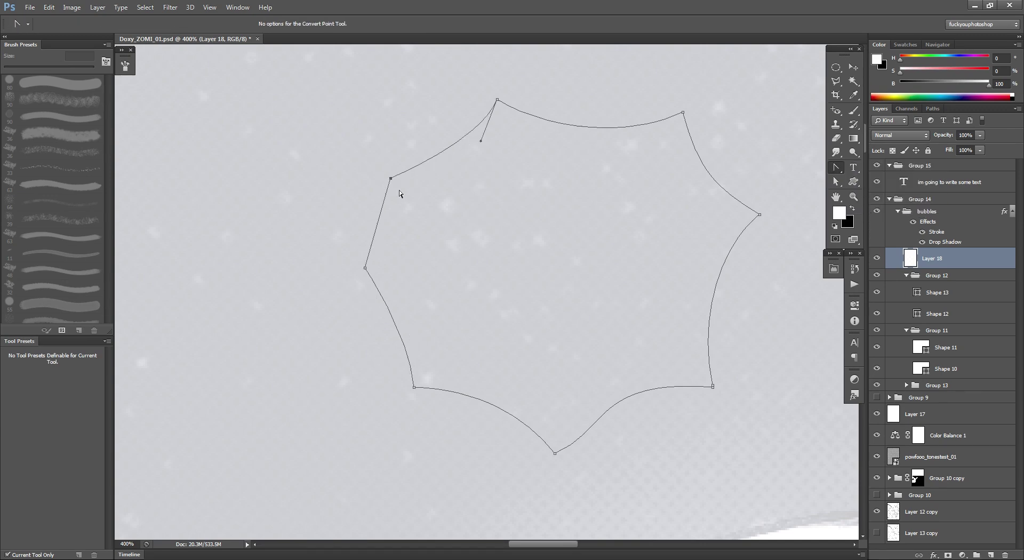
{"action": "left_click", "coordinate": [555, 454]}
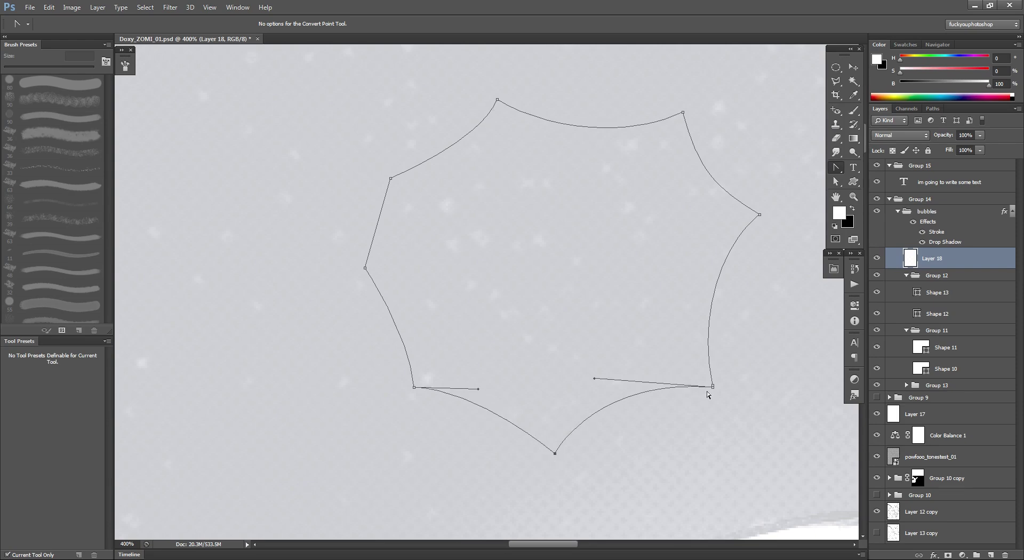
{"action": "left_click_drag", "start_coordinate": [712, 388], "coordinate": [654, 400]}
{"action": "key", "text": "ctrl+z"}
Delete the surplus anchor point at the burst path's lower-right tip.
{"action": "right_click", "coordinate": [836, 168]}
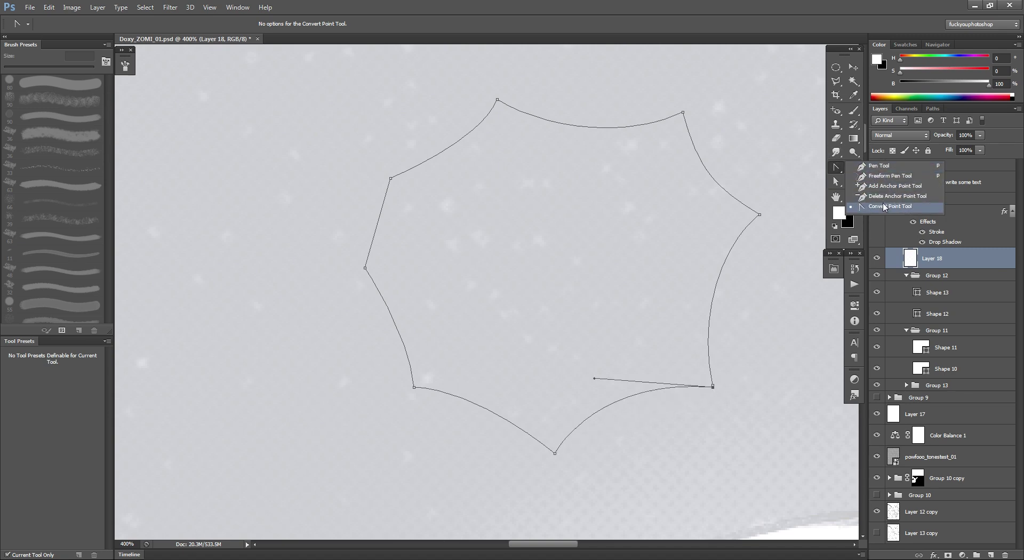
{"action": "left_click", "coordinate": [891, 196]}
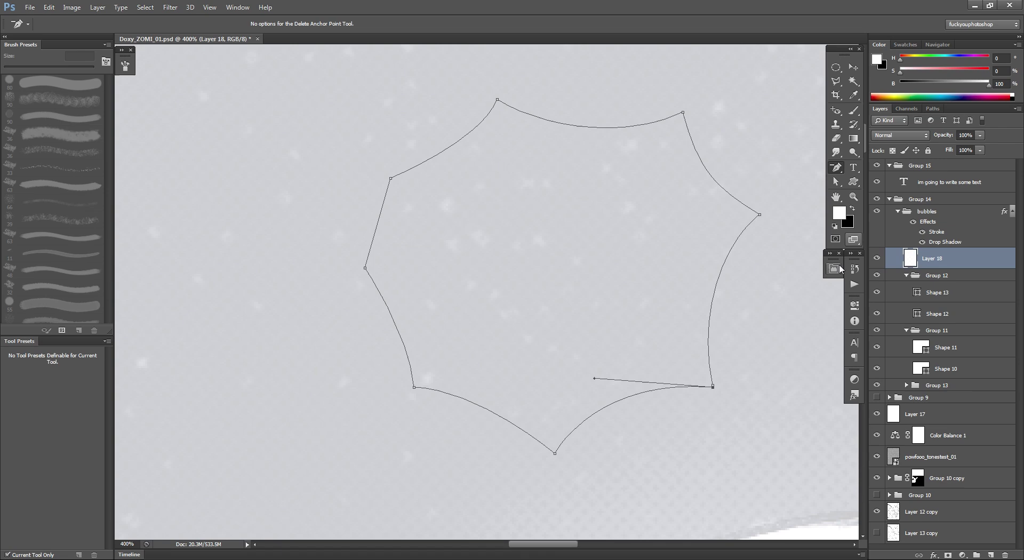
{"action": "left_click", "coordinate": [713, 388]}
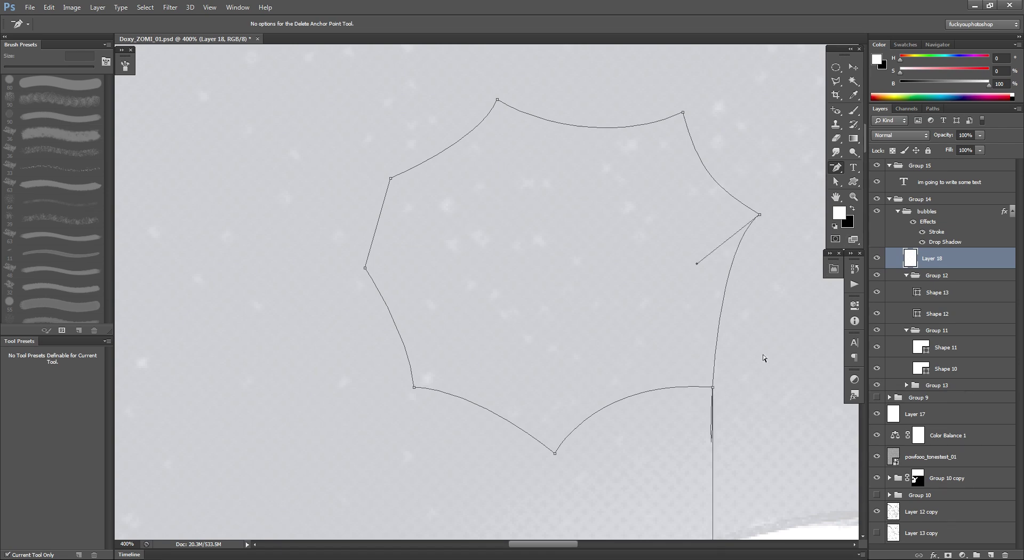
Adjust the direction handles between the burst path's far-right and lower-right tips so that edge curves smoothly inward.
{"action": "left_click", "coordinate": [838, 183]}
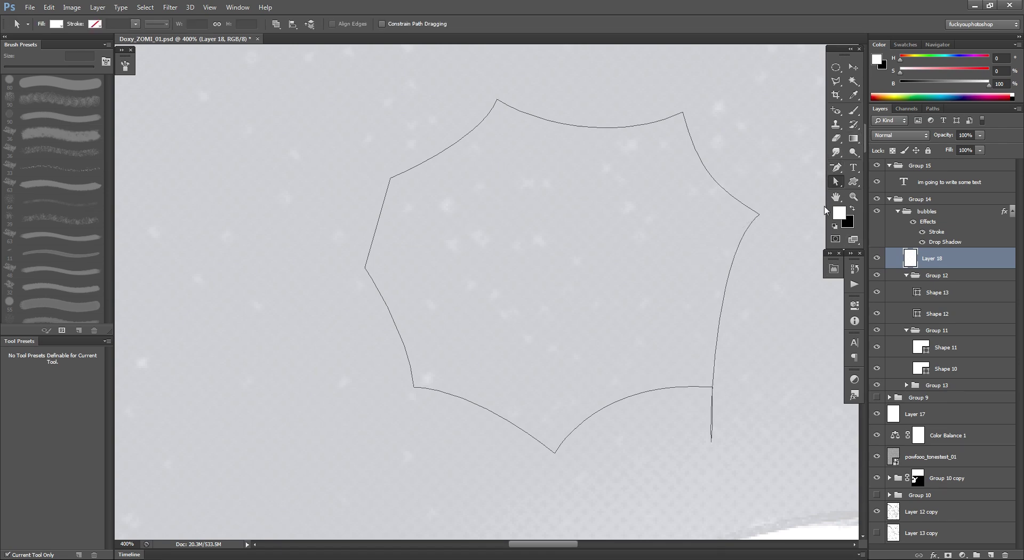
{"action": "left_click_drag", "start_coordinate": [714, 372], "coordinate": [719, 316]}
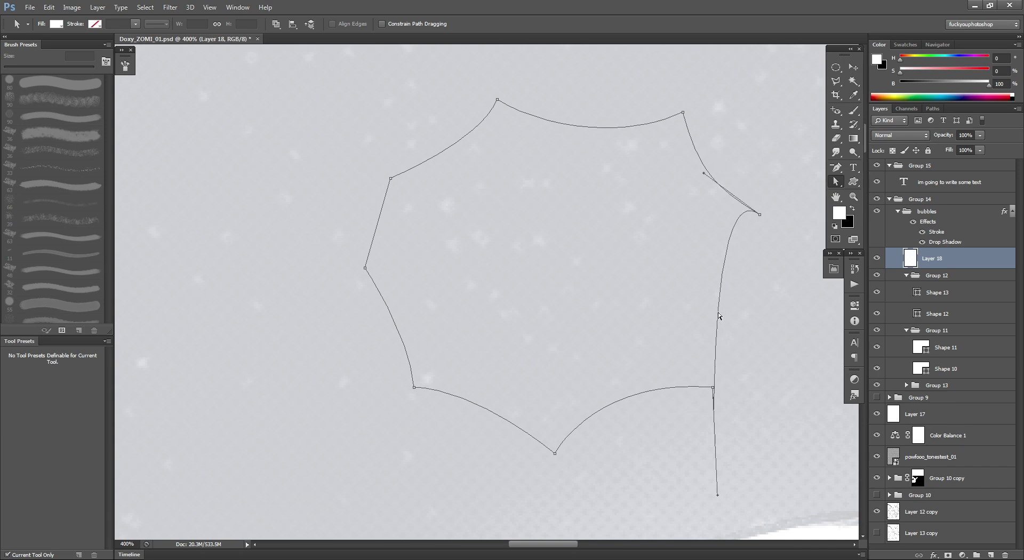
{"action": "left_click_drag", "start_coordinate": [704, 175], "coordinate": [712, 229]}
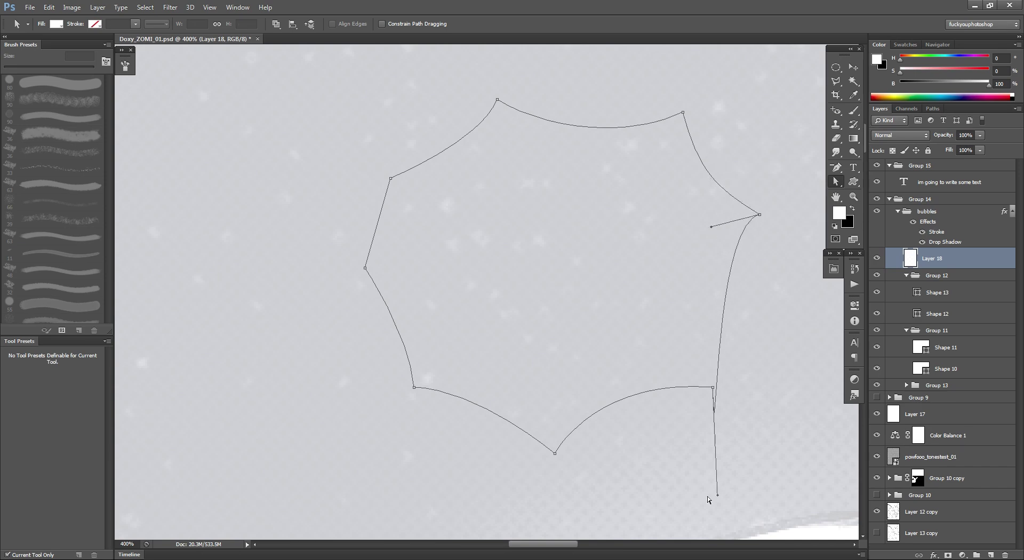
{"action": "left_click_drag", "start_coordinate": [719, 498], "coordinate": [694, 340]}
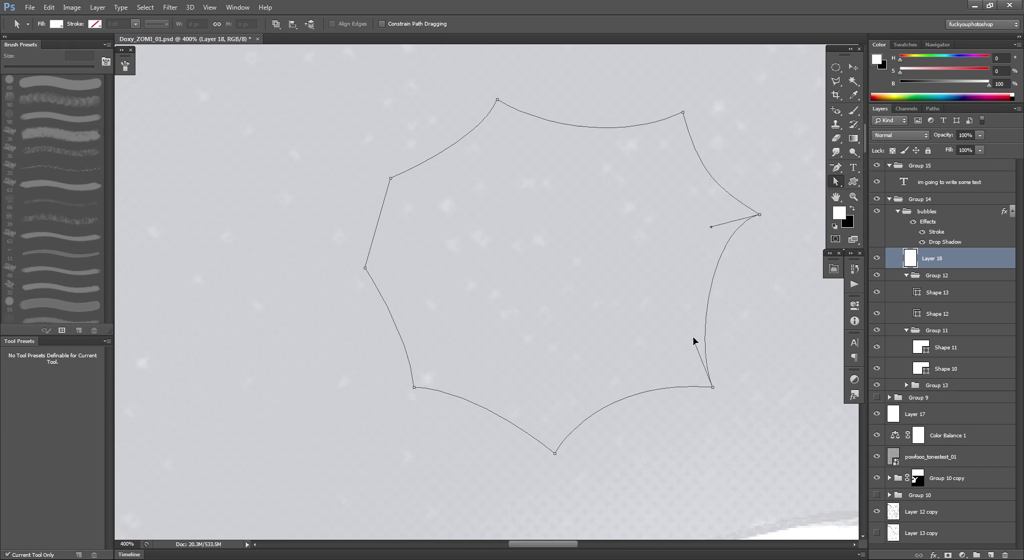
Pull the burst path's far-left tip slightly outward and set the lower-left tip's upper direction handle nearly vertical.
{"action": "mouse_move", "coordinate": [363, 269]}
{"action": "left_mouse_down"}
{"action": "mouse_move", "coordinate": [366, 281]}
{"action": "mouse_move", "coordinate": [361, 273]}
{"action": "mouse_move", "coordinate": [388, 276]}
{"action": "mouse_move", "coordinate": [351, 276]}
{"action": "left_mouse_up"}
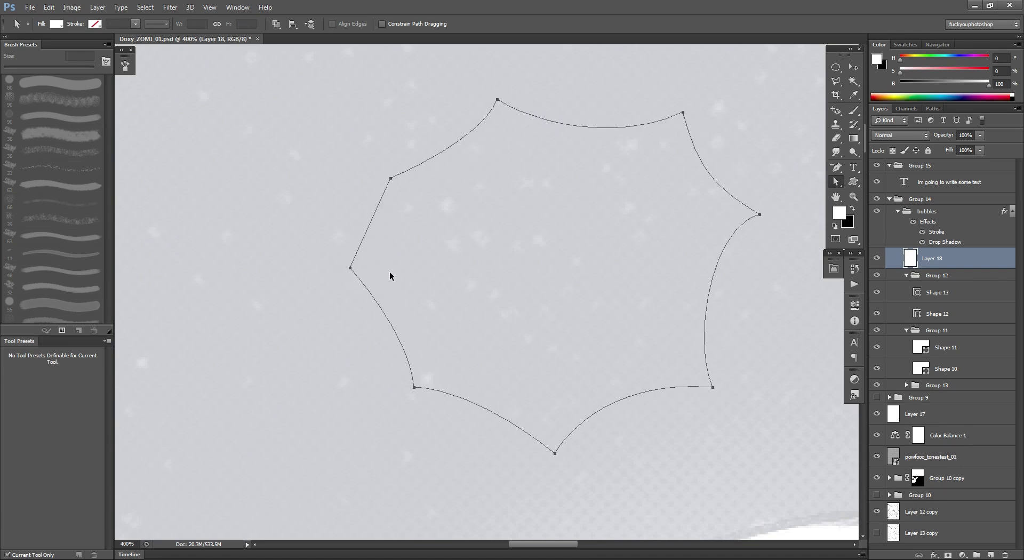
{"action": "left_click", "coordinate": [355, 273], "text": "ctrl"}
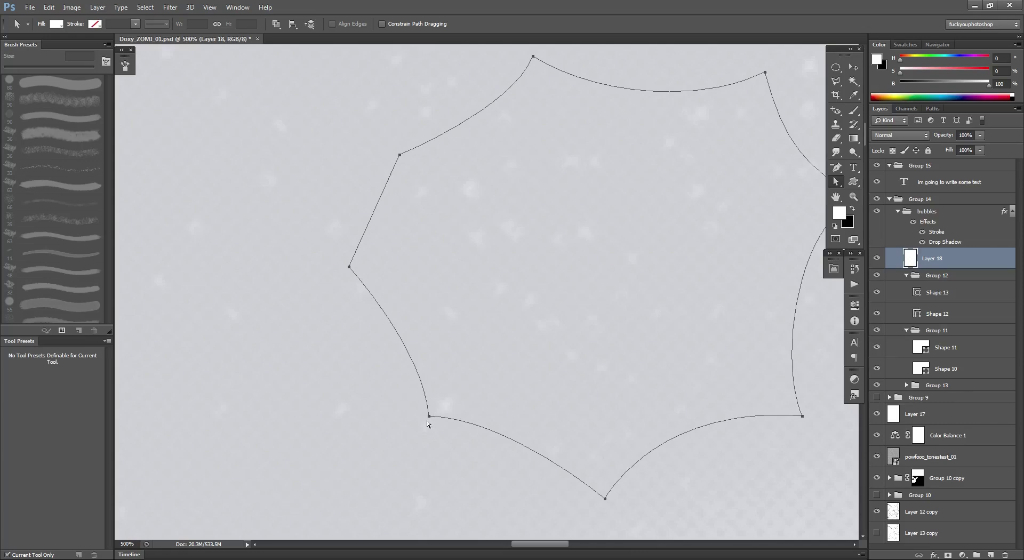
{"action": "left_click", "coordinate": [431, 419]}
{"action": "mouse_move", "coordinate": [420, 344]}
{"action": "left_mouse_down"}
{"action": "mouse_move", "coordinate": [441, 347]}
{"action": "mouse_move", "coordinate": [428, 348]}
{"action": "left_mouse_up"}
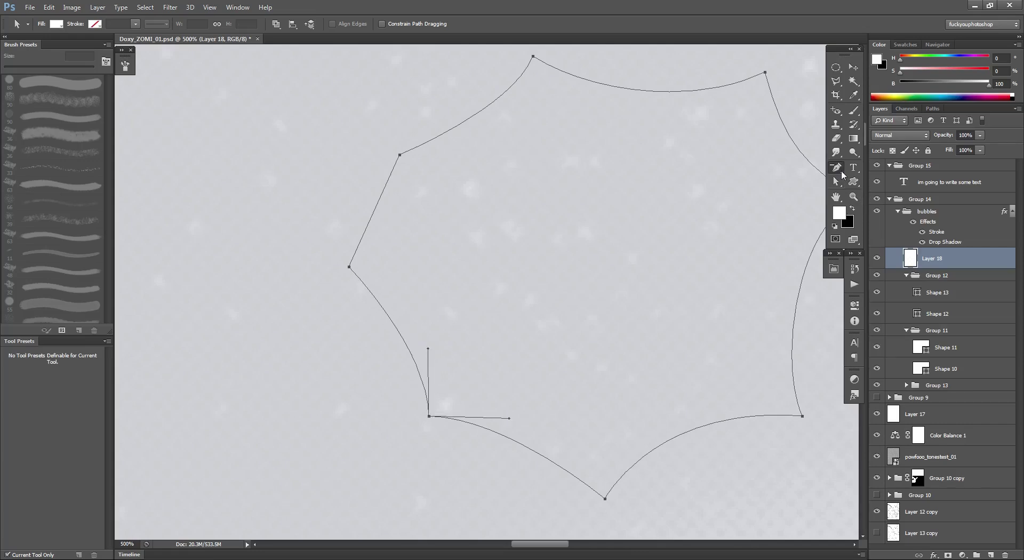
Delete the burst path's far-left tip anchor with the Pen tool and bow the merged edge outward.
{"action": "left_click_drag", "start_coordinate": [836, 167], "coordinate": [884, 186]}
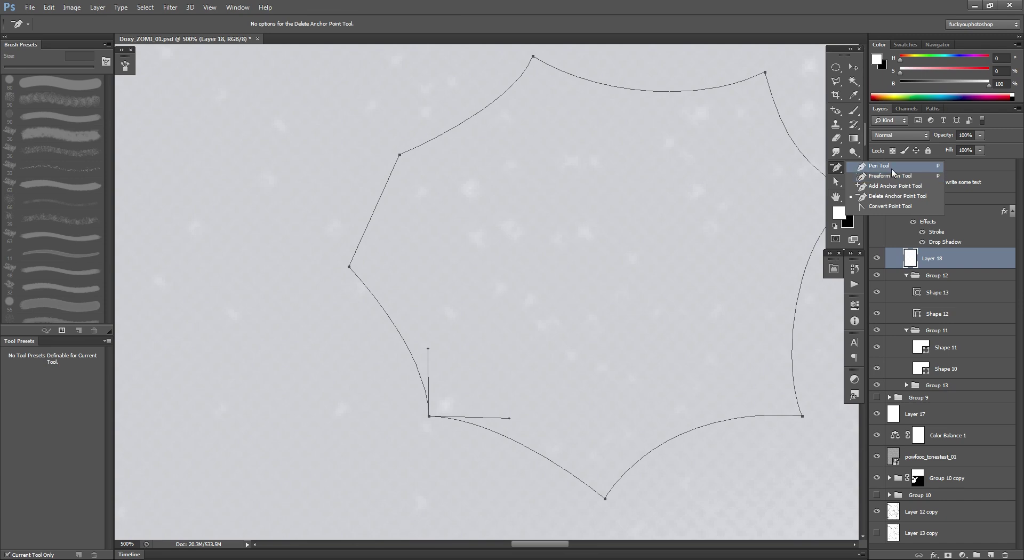
{"action": "left_click", "coordinate": [892, 172]}
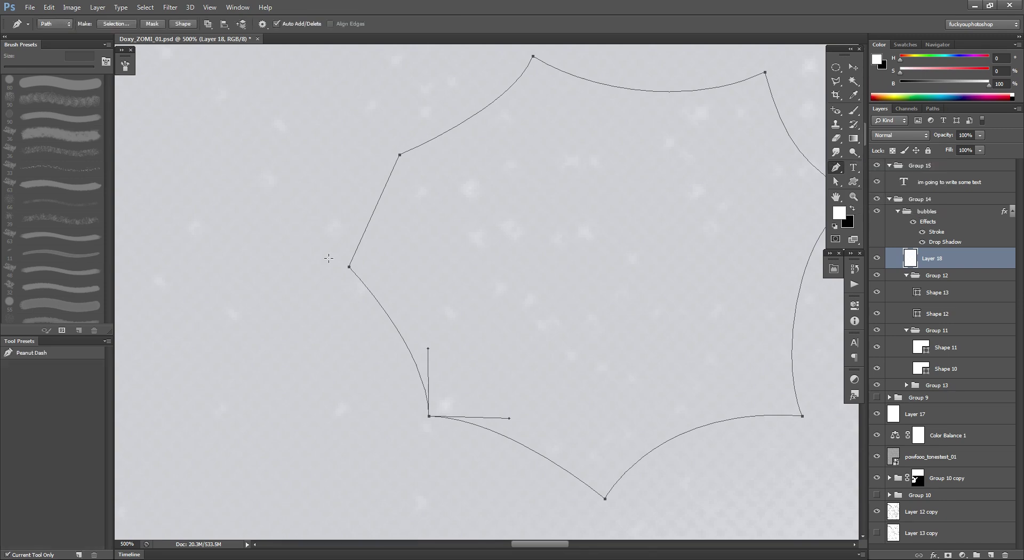
{"action": "left_click", "coordinate": [350, 269]}
{"action": "left_click_drag", "start_coordinate": [415, 278], "coordinate": [382, 280]}
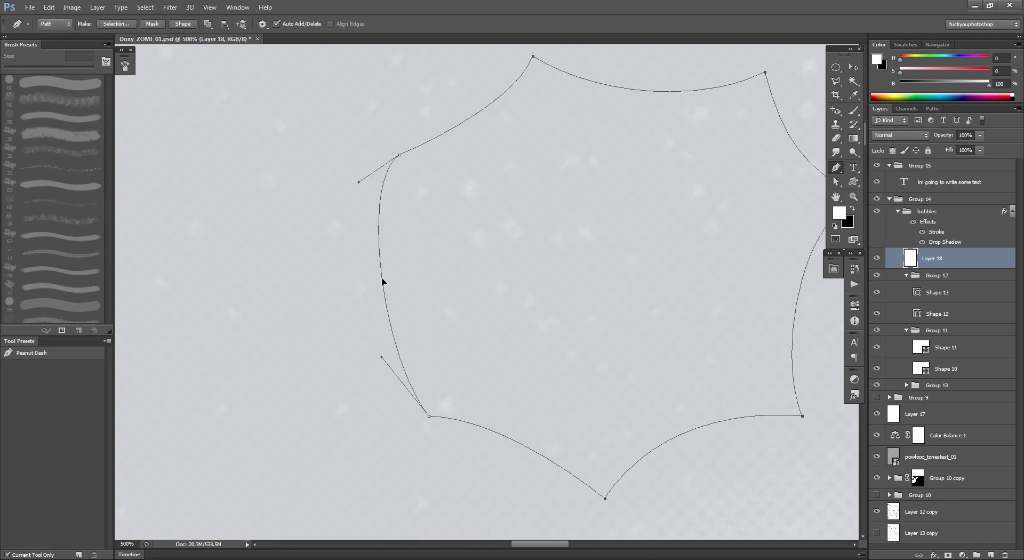
Undo the outward bow and the deletion of the burst path's far-left tip, and activate the Direct Selection tool.
{"action": "key", "text": "ctrl+alt+z"}
{"action": "key", "text": "ctrl+alt+z"}
{"action": "left_click", "coordinate": [836, 182]}
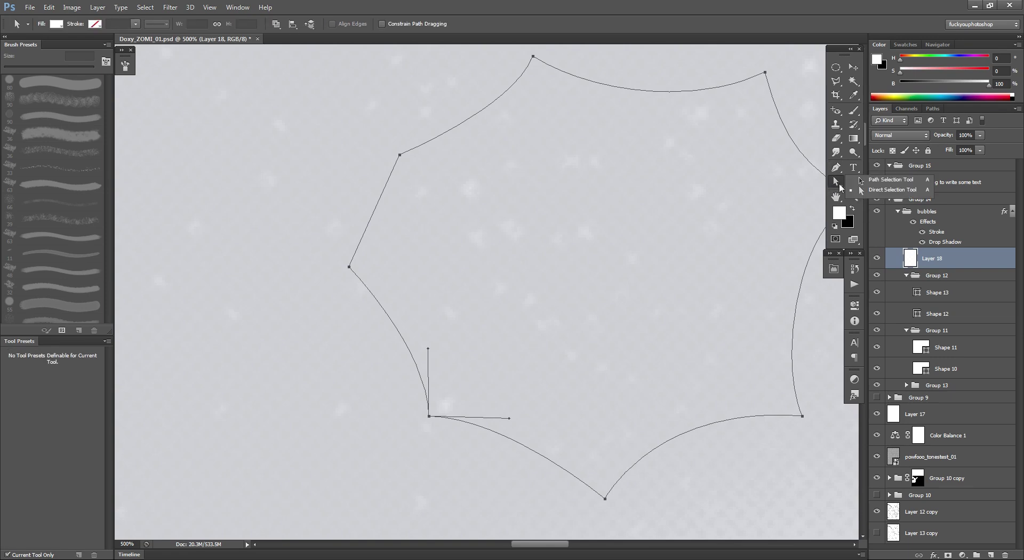
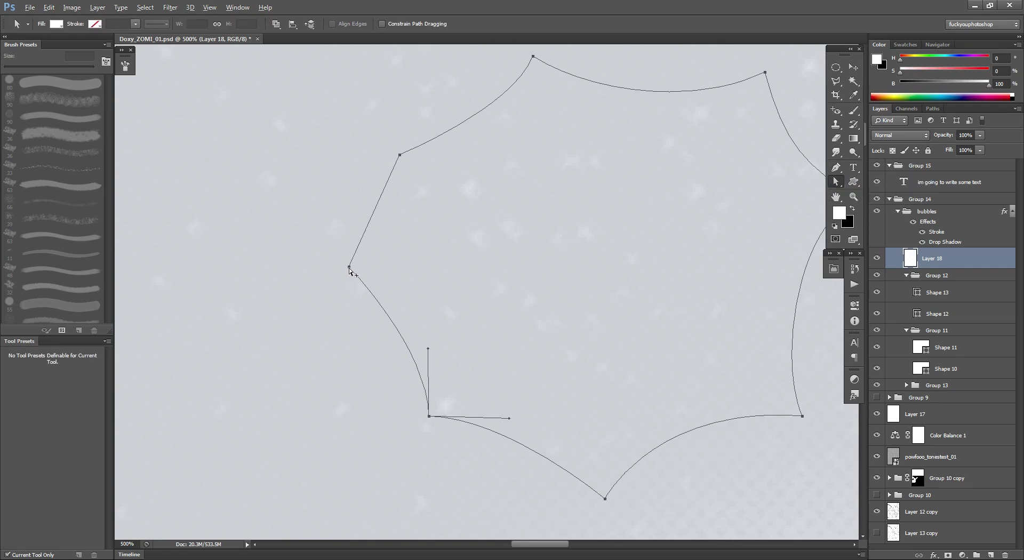
Try shifting the whole burst path to the left and nudge it back to its starting position.
{"action": "mouse_move", "coordinate": [349, 268]}
{"action": "left_mouse_down"}
{"action": "mouse_move", "coordinate": [348, 203]}
{"action": "mouse_move", "coordinate": [349, 244]}
{"action": "mouse_move", "coordinate": [327, 276]}
{"action": "mouse_move", "coordinate": [334, 267]}
{"action": "left_mouse_up"}
{"action": "key", "text": "ctrl+z"}
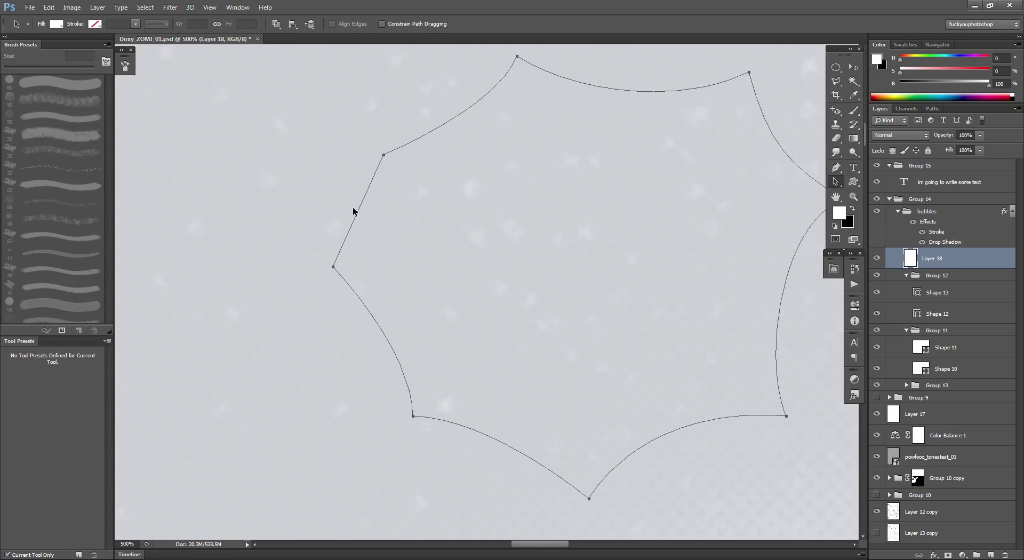
{"action": "key", "text": "Right"}
{"action": "key", "text": "Right"}
{"action": "key", "text": "Right"}
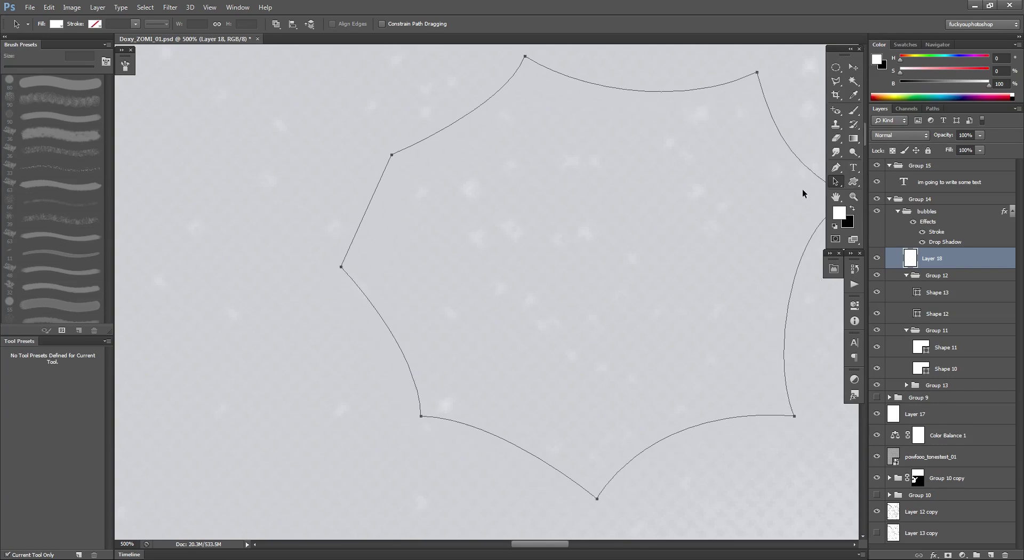
{"action": "key", "text": "shift+a"}
{"action": "key", "text": "Right"}
{"action": "key", "text": "Right"}
{"action": "key", "text": "Right"}
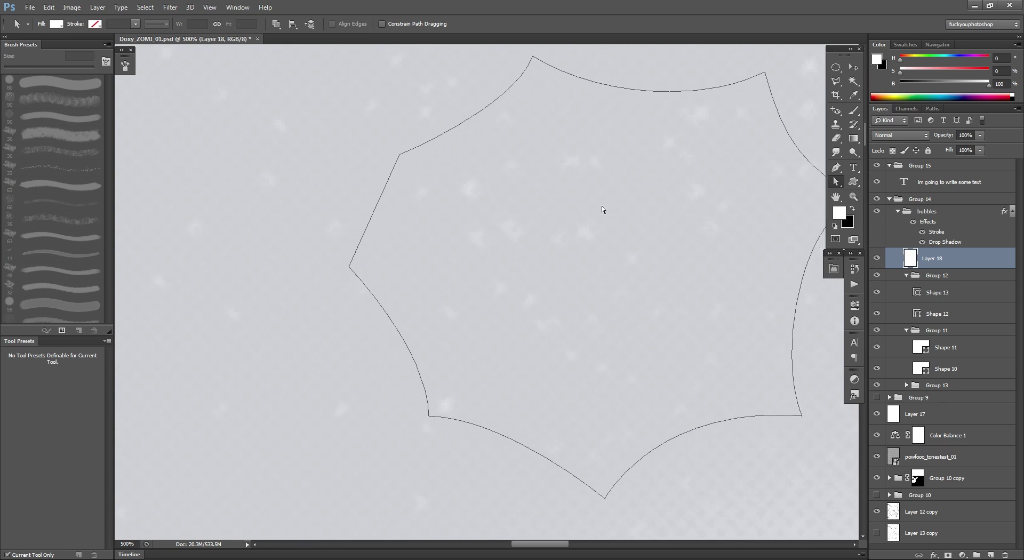
Move the burst path's straight left edge slightly inward and undo the trial reshaping of the adjoining upper-left edge.
{"action": "mouse_move", "coordinate": [366, 229]}
{"action": "left_mouse_down"}
{"action": "mouse_move", "coordinate": [390, 243]}
{"action": "mouse_move", "coordinate": [345, 216]}
{"action": "mouse_move", "coordinate": [377, 236]}
{"action": "mouse_move", "coordinate": [374, 229]}
{"action": "left_mouse_up"}
{"action": "key", "text": "shift+a"}
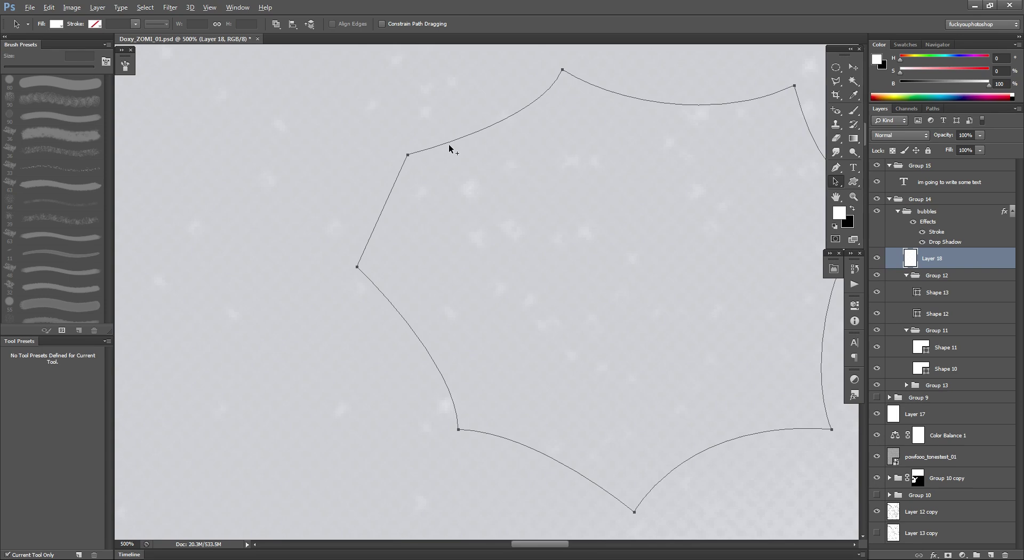
{"action": "left_click_drag", "start_coordinate": [450, 145], "coordinate": [452, 180]}
{"action": "key", "text": "ctrl+z"}
{"action": "key", "text": "ctrl+z"}
{"action": "key", "text": "ctrl+z"}
Shift the whole burst path slightly right and up with all of its anchor points selected.
{"action": "left_click", "coordinate": [353, 184], "text": "ctrl"}
{"action": "left_click_drag", "start_coordinate": [533, 237], "coordinate": [357, 229]}
{"action": "left_click", "coordinate": [414, 231], "text": "alt"}
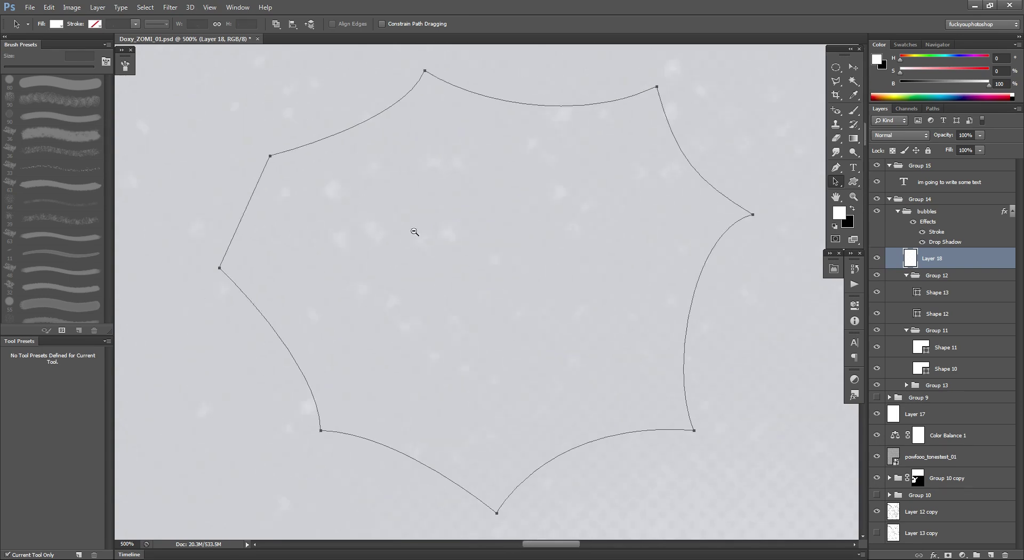
{"action": "left_click", "coordinate": [415, 232], "text": "alt"}
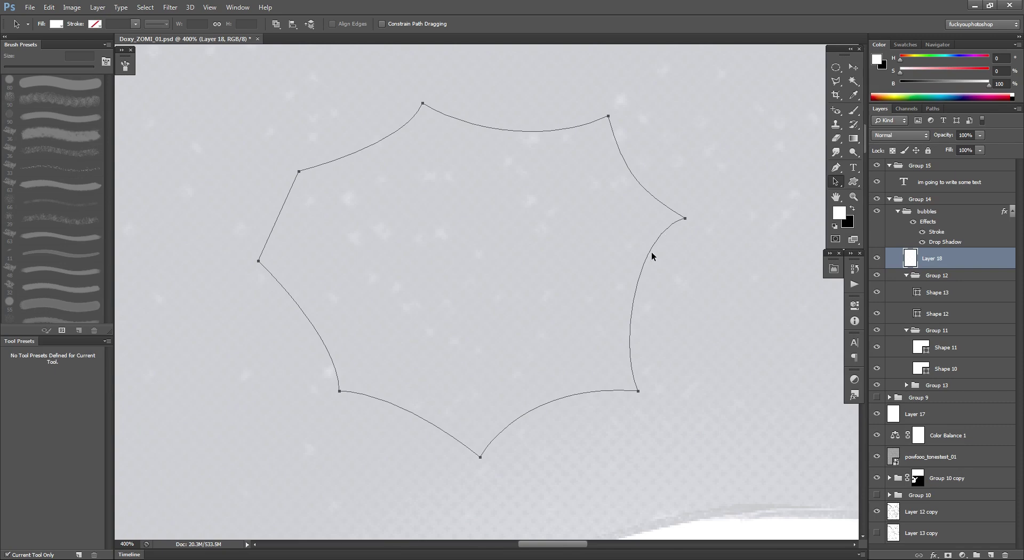
{"action": "key", "text": "Right"}
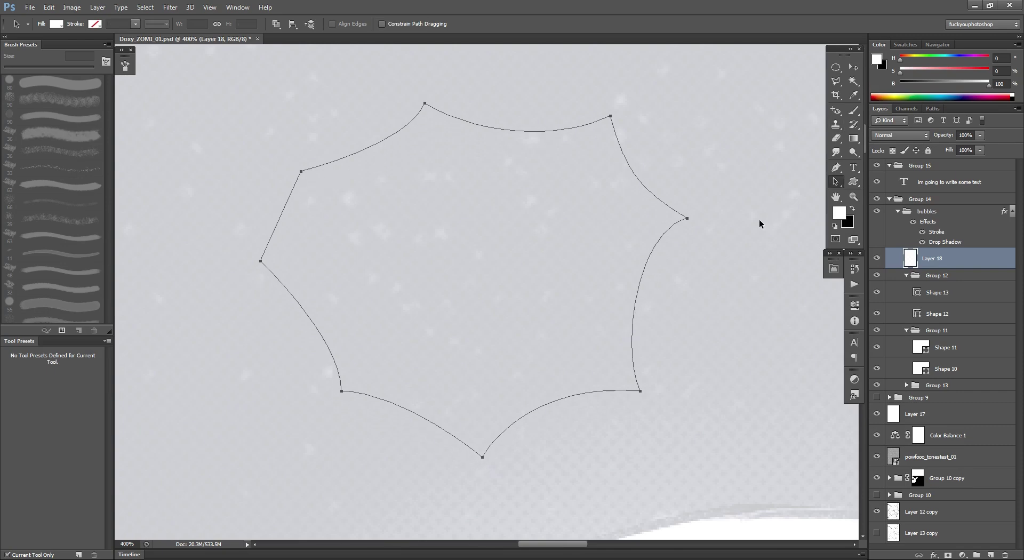
{"action": "key", "text": "shift+a"}
{"action": "mouse_move", "coordinate": [650, 257]}
{"action": "left_mouse_down"}
{"action": "mouse_move", "coordinate": [657, 272]}
{"action": "mouse_move", "coordinate": [656, 251]}
{"action": "left_mouse_up"}
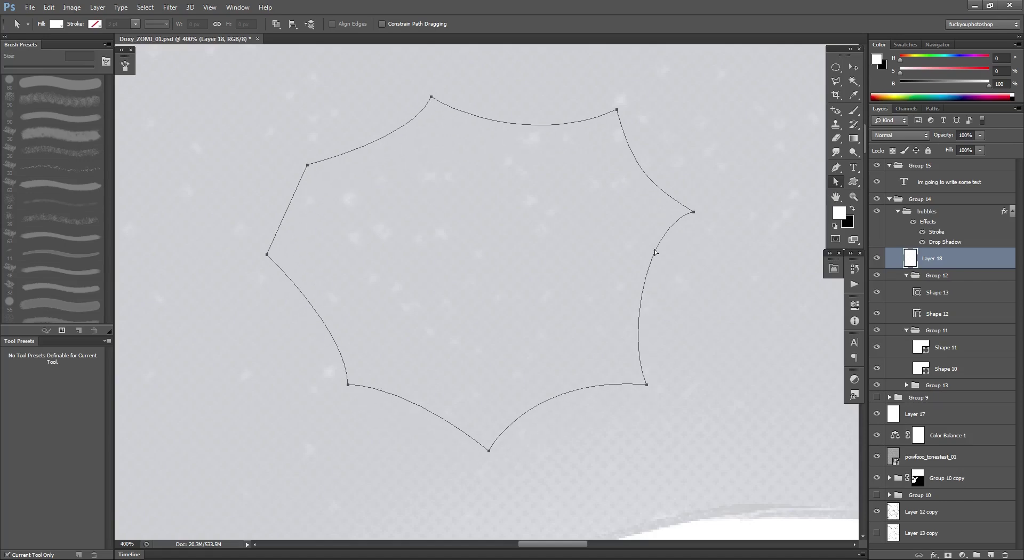
Flatten the curve between the burst path's far-right and lower-right tips and shift the straight left edge slightly inward.
{"action": "left_click", "coordinate": [695, 212], "text": "ctrl"}
{"action": "left_click", "coordinate": [659, 258], "text": "ctrl"}
{"action": "left_click_drag", "start_coordinate": [661, 264], "coordinate": [665, 263]}
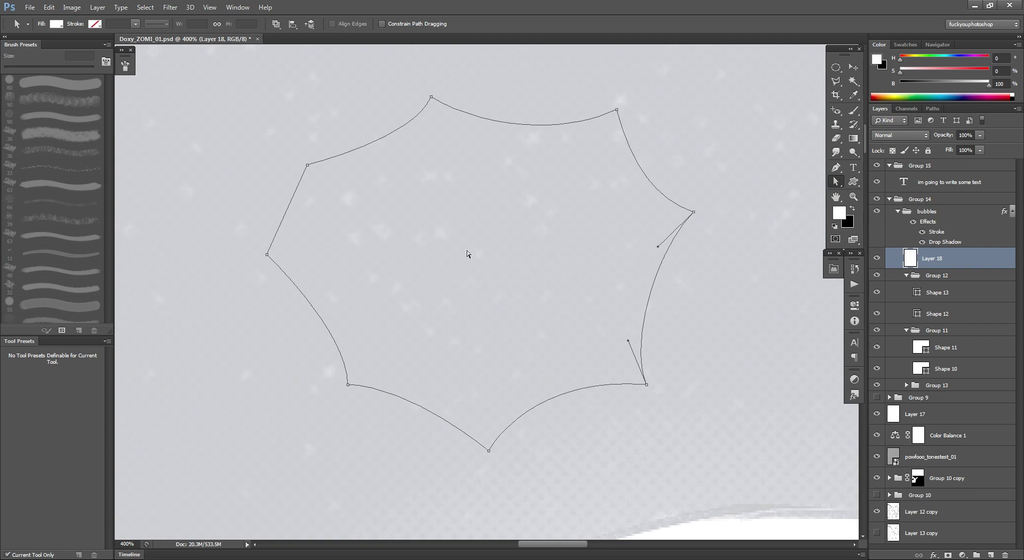
{"action": "mouse_move", "coordinate": [277, 239]}
{"action": "left_mouse_down"}
{"action": "mouse_move", "coordinate": [293, 241]}
{"action": "mouse_move", "coordinate": [282, 237]}
{"action": "left_mouse_up"}
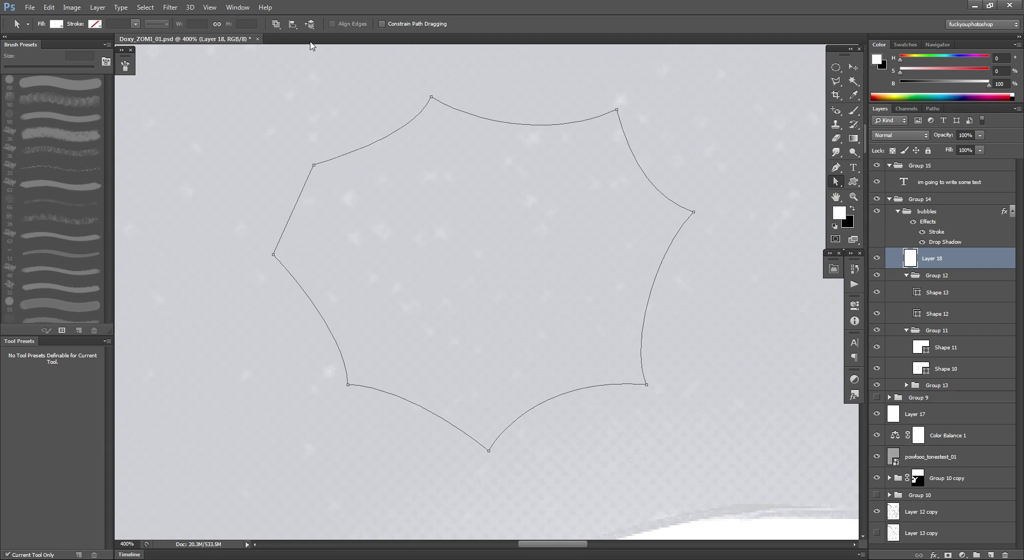
Apply a custom Warp to the burst path so that its straight left edge curves inward between the two tips.
{"action": "key", "text": "ctrl+t"}
{"action": "left_click", "coordinate": [499, 24]}
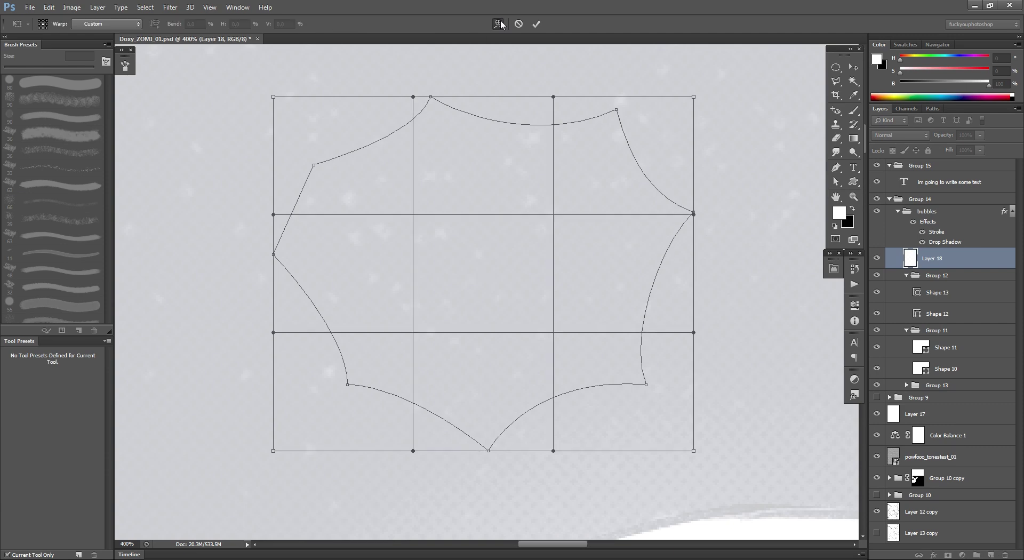
{"action": "left_click_drag", "start_coordinate": [273, 215], "coordinate": [348, 250]}
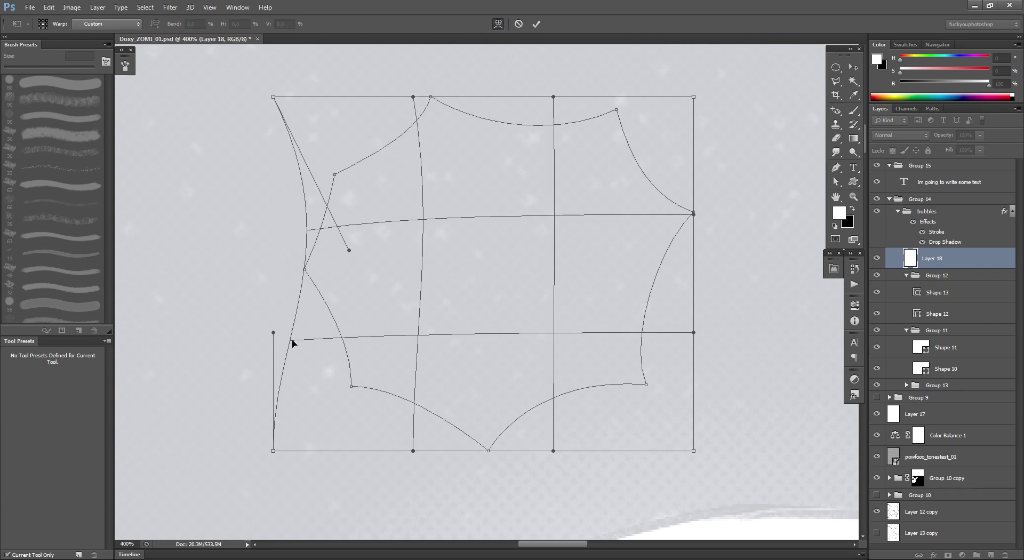
{"action": "left_click_drag", "start_coordinate": [292, 344], "coordinate": [251, 327]}
{"action": "left_click_drag", "start_coordinate": [342, 255], "coordinate": [384, 266]}
{"action": "left_click_drag", "start_coordinate": [341, 175], "coordinate": [357, 281]}
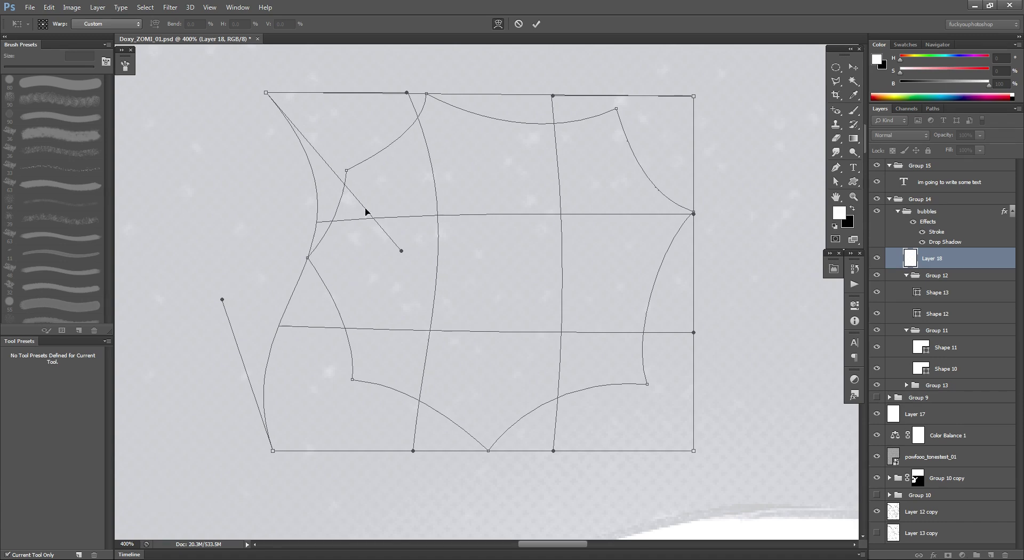
{"action": "left_click_drag", "start_coordinate": [411, 148], "coordinate": [397, 149]}
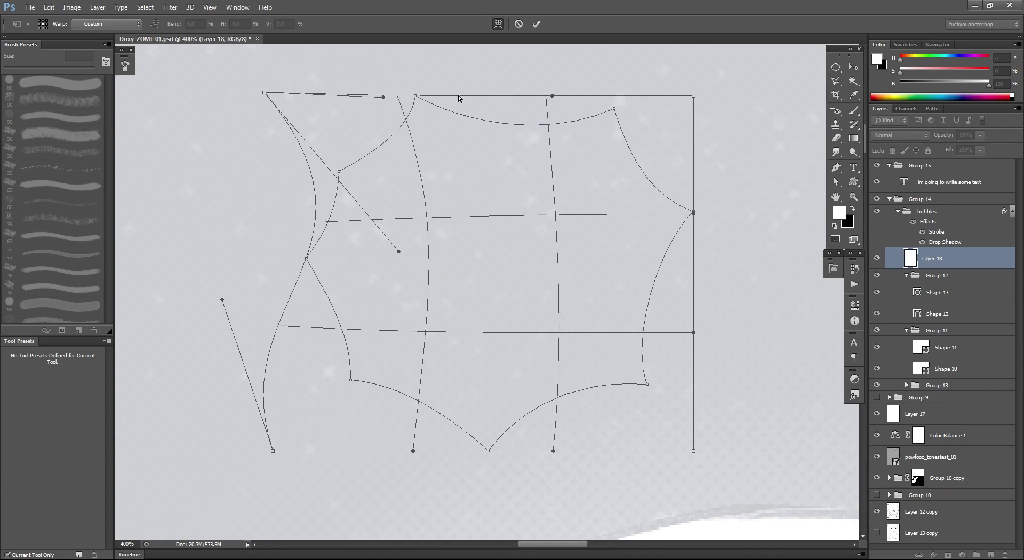
{"action": "left_click_drag", "start_coordinate": [451, 100], "coordinate": [486, 99]}
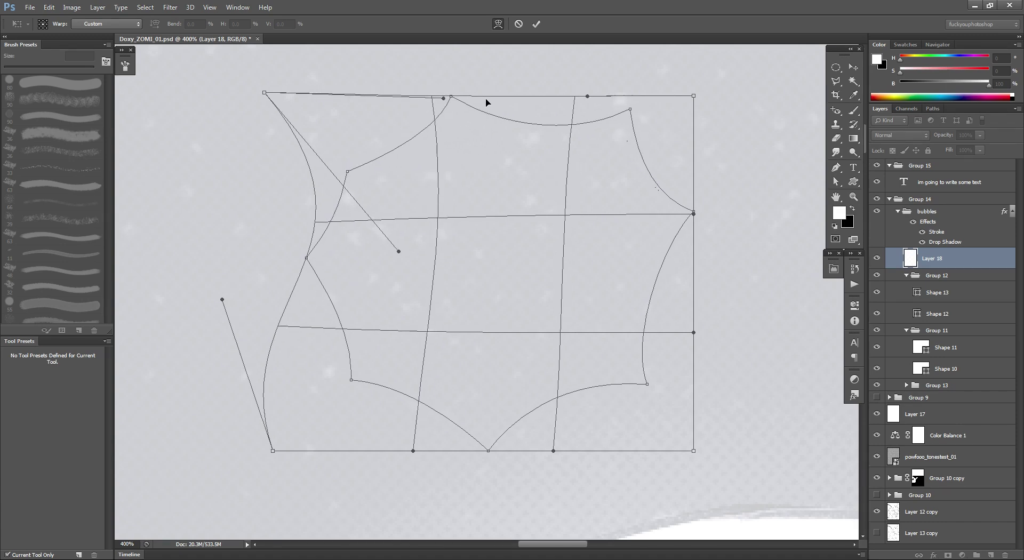
{"action": "left_click_drag", "start_coordinate": [388, 153], "coordinate": [359, 155]}
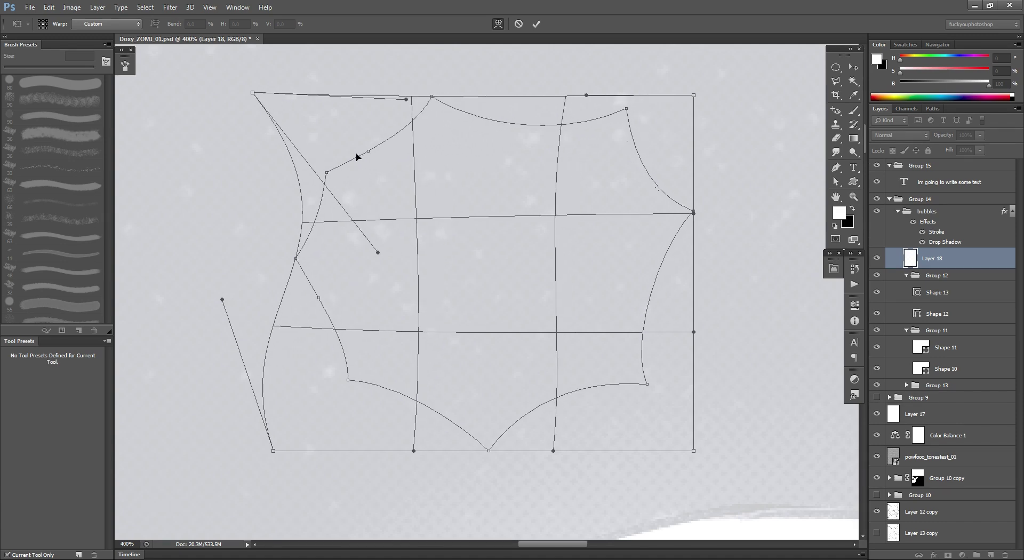
{"action": "left_click", "coordinate": [536, 23]}
Pull the burst path's far-left, upper-left and lower-left tips slightly outward to sharpen its points.
{"action": "left_click_drag", "start_coordinate": [296, 259], "coordinate": [285, 259]}
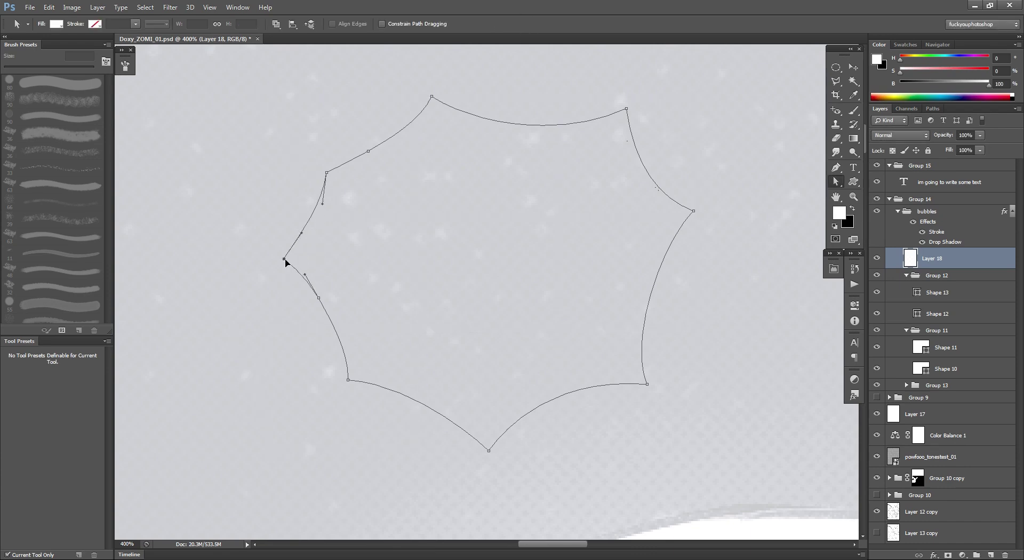
{"action": "left_click_drag", "start_coordinate": [327, 172], "coordinate": [318, 167]}
{"action": "left_click_drag", "start_coordinate": [349, 382], "coordinate": [338, 381]}
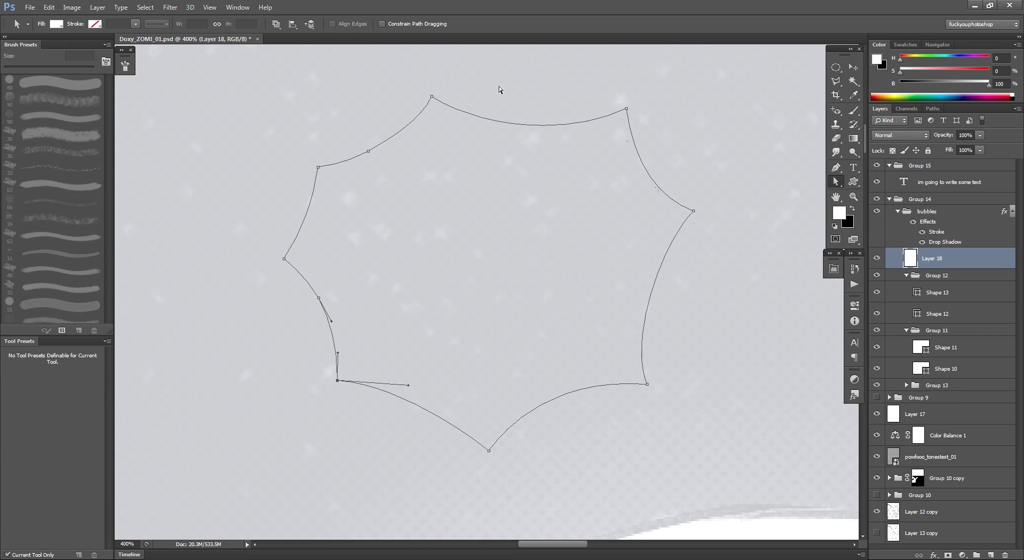
Define the finished burst path as a custom shape named Shape 20.
{"action": "right_click", "coordinate": [503, 198]}
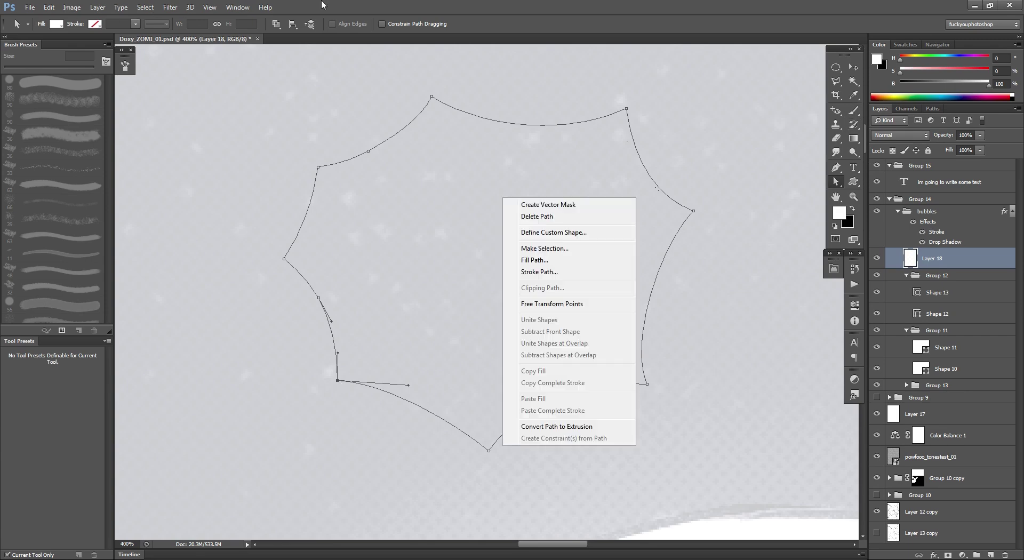
{"action": "left_click", "coordinate": [74, 7]}
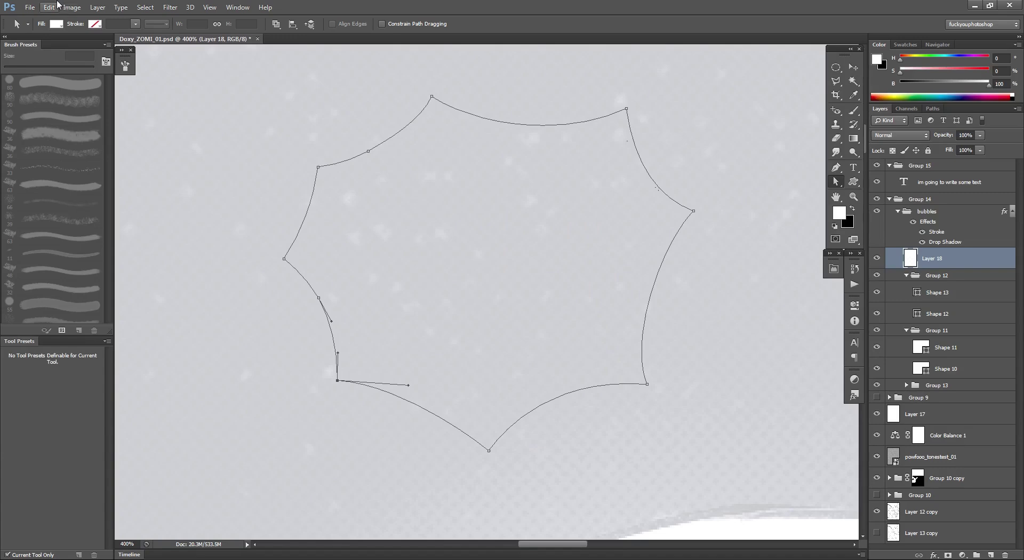
{"action": "left_click", "coordinate": [49, 7]}
{"action": "left_click", "coordinate": [96, 271]}
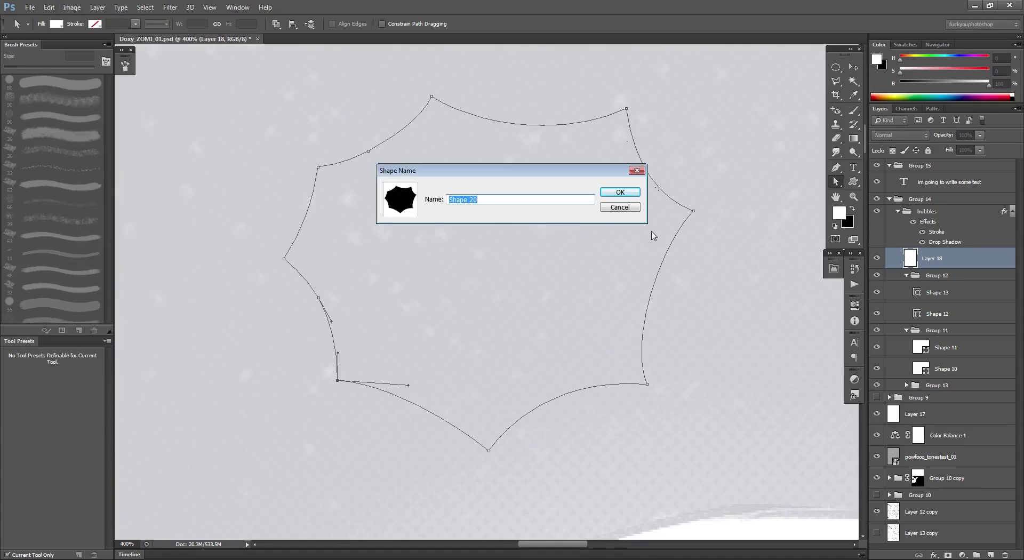
{"action": "key", "text": "Return"}
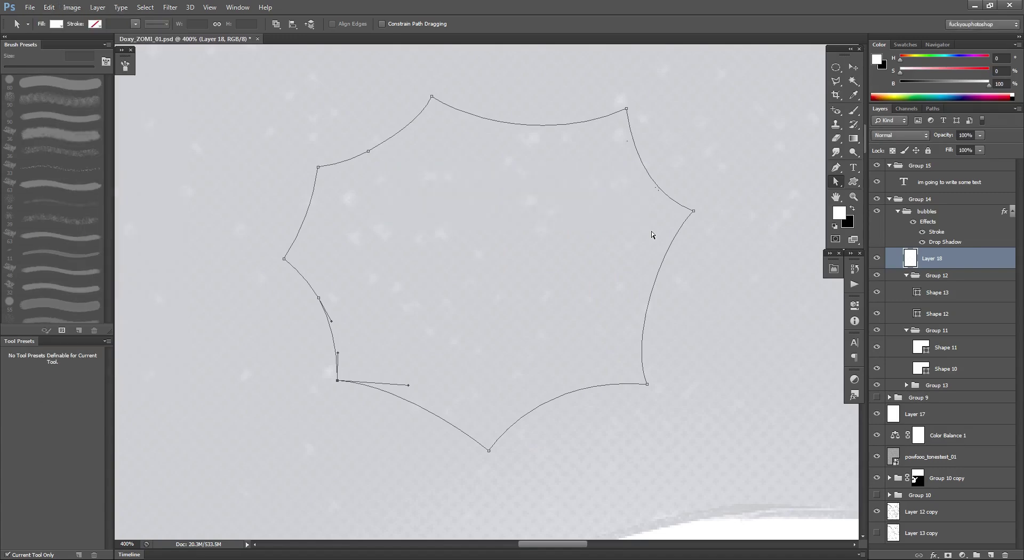
Select Group 12 and choose the newly defined burst as the shape for the Custom Shape tool.
{"action": "left_click", "coordinate": [582, 248], "text": "alt"}
{"action": "left_click", "coordinate": [948, 278]}
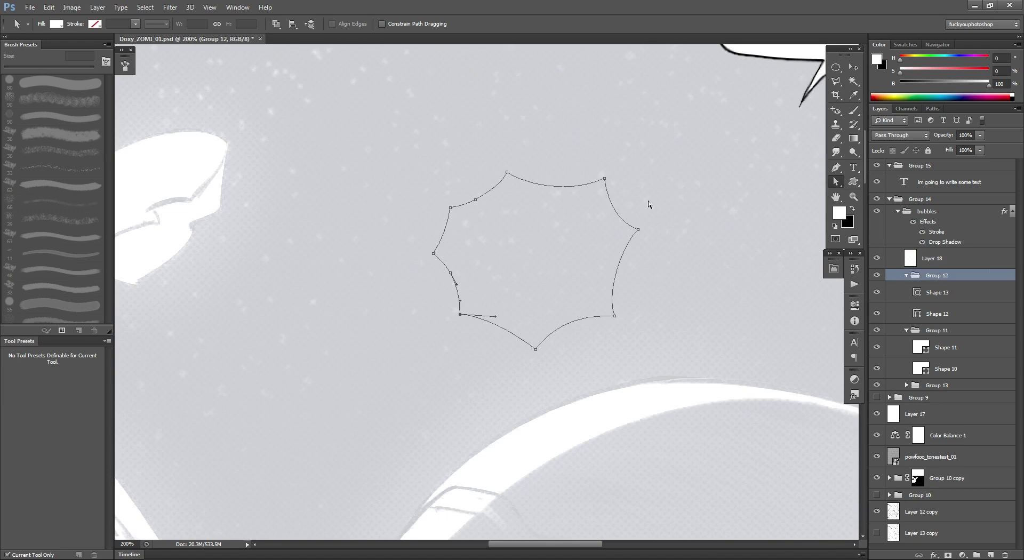
{"action": "scroll", "coordinate": [649, 206], "scroll_direction": "up", "scroll_amount": 5}
{"action": "scroll", "coordinate": [649, 206], "scroll_direction": "right", "scroll_amount": 5}
{"action": "left_click", "coordinate": [854, 182]}
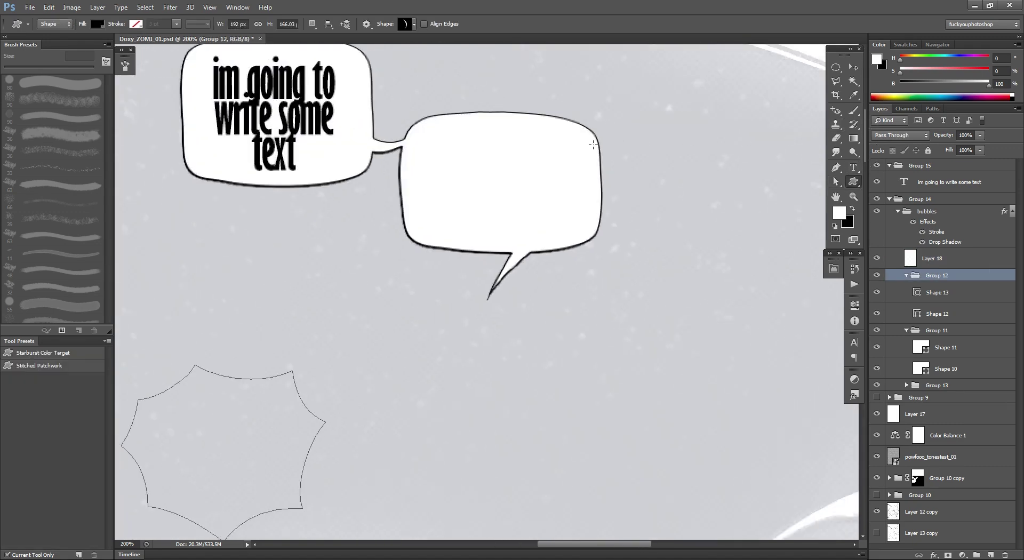
{"action": "left_click", "coordinate": [414, 25]}
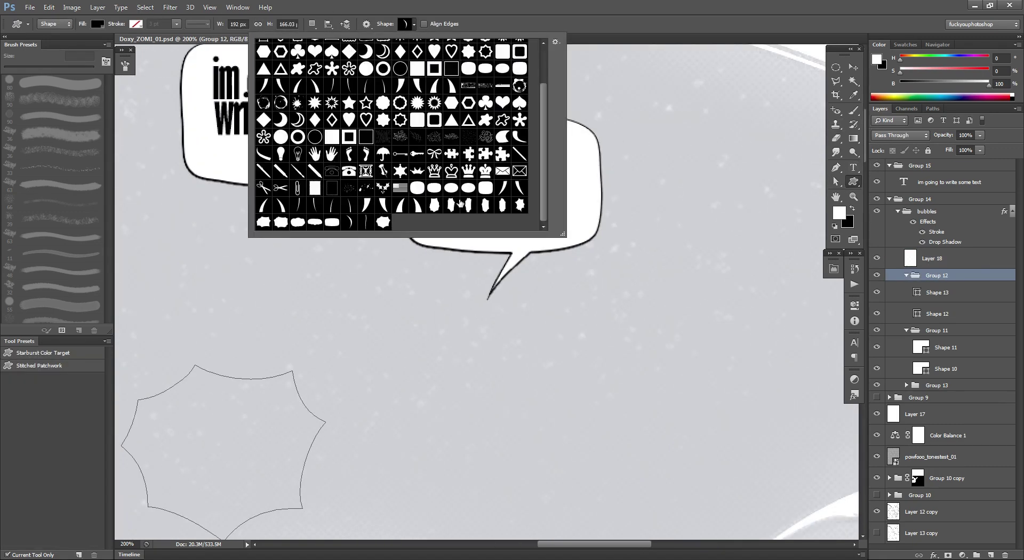
{"action": "double_click", "coordinate": [386, 223]}
Replace the trial black burst with a white one about 123 × 129 px overlapping the second bubble's upper-right corner.
{"action": "left_click_drag", "start_coordinate": [507, 95], "coordinate": [647, 206]}
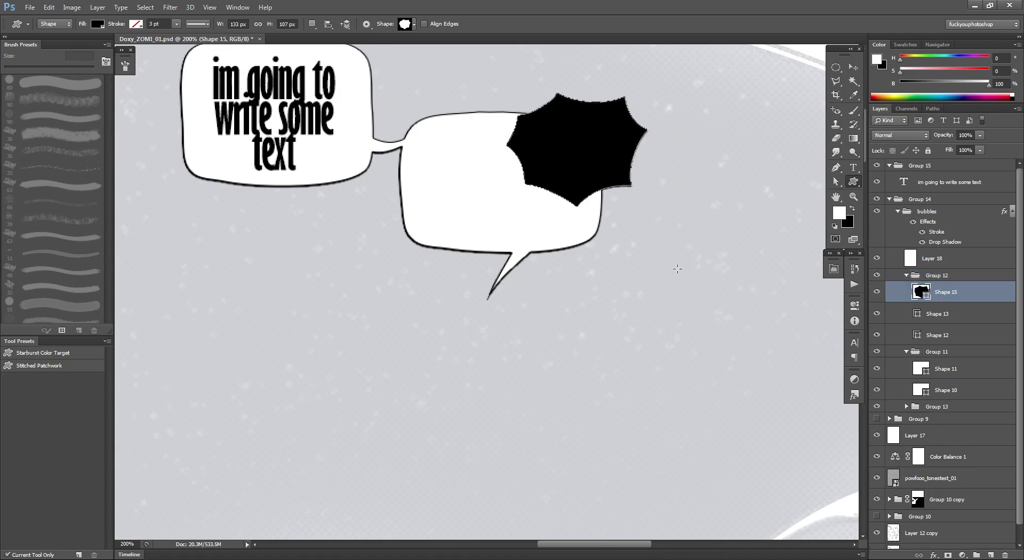
{"action": "key", "text": "ctrl+z"}
{"action": "key", "text": "x"}
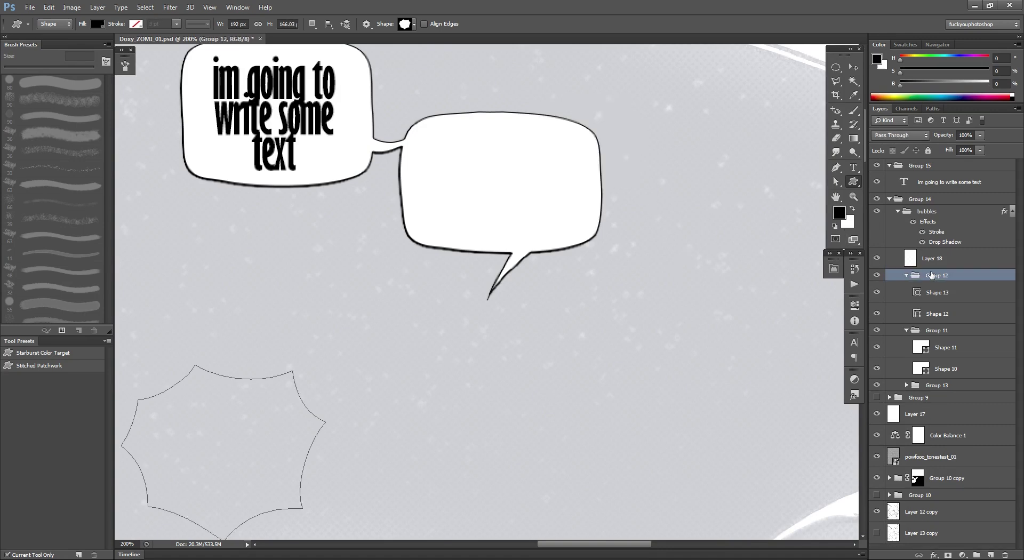
{"action": "key", "text": "x"}
{"action": "left_click_drag", "start_coordinate": [503, 74], "coordinate": [595, 295]}
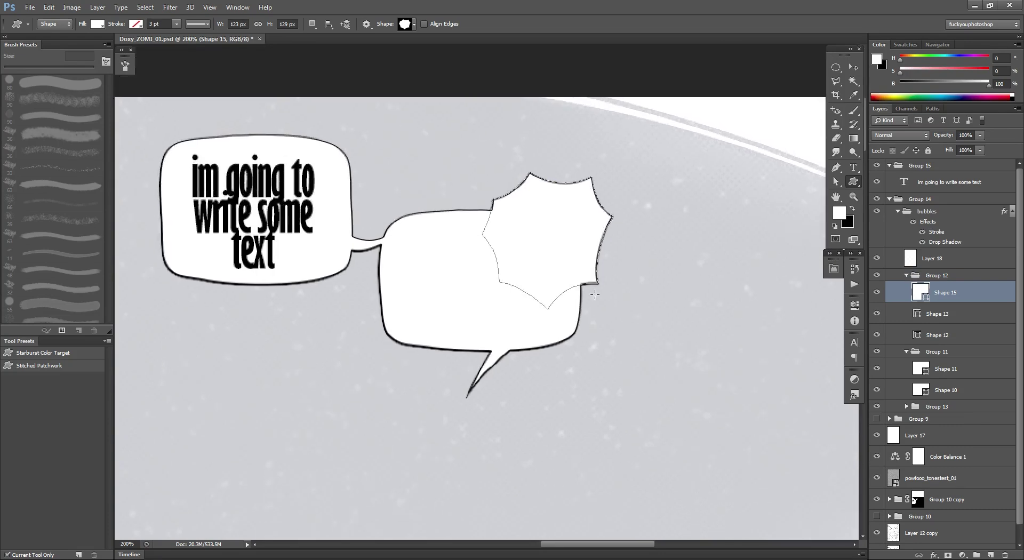
{"action": "key", "text": "ctrl+h"}
{"action": "key", "text": "ctrl+h"}
{"action": "key", "text": "ctrl+h"}
{"action": "key", "text": "ctrl+h"}
{"action": "key", "text": "ctrl+t"}
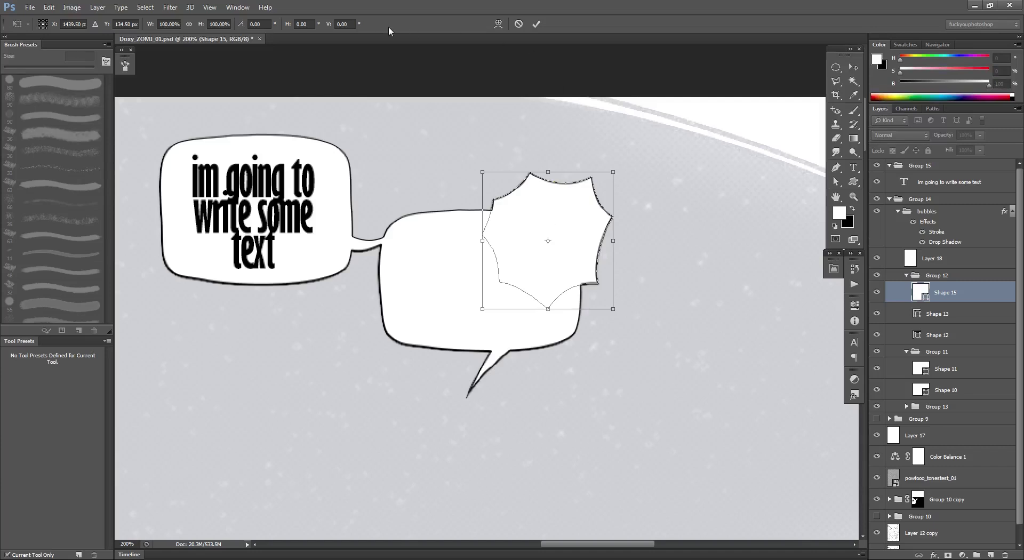
{"action": "left_click", "coordinate": [498, 23]}
{"action": "left_click_drag", "start_coordinate": [599, 199], "coordinate": [551, 201]}
{"action": "key", "text": "Return"}
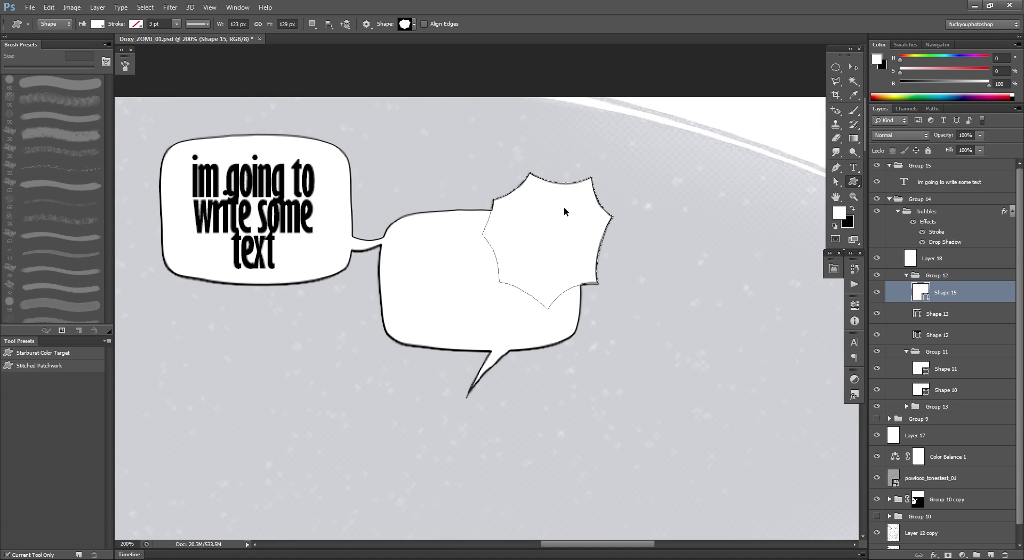
Stretch the white burst by pulling its upper-right corner outward, and free-form warp its left side and lower edge.
{"action": "key", "text": "ctrl+t"}
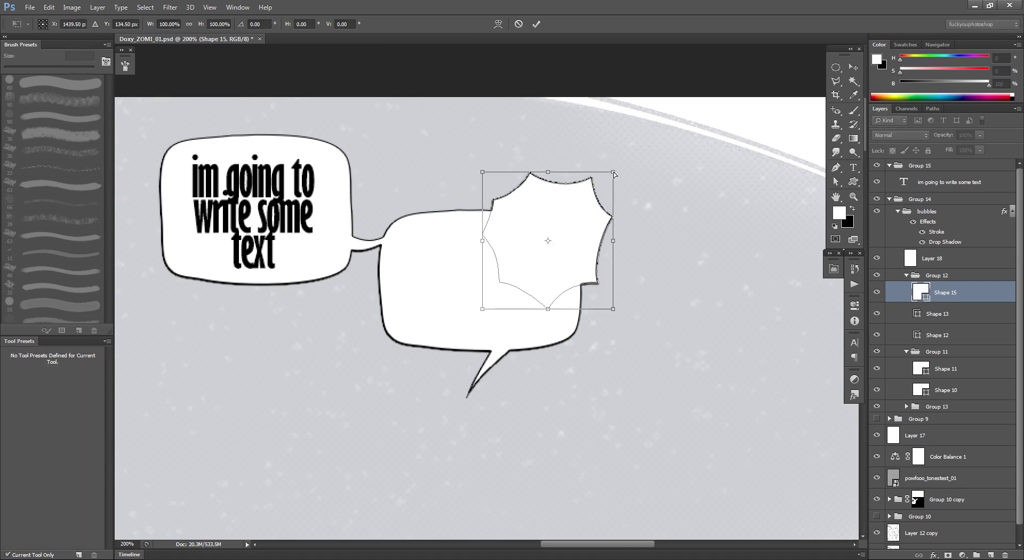
{"action": "left_click_drag", "start_coordinate": [614, 173], "coordinate": [710, 165]}
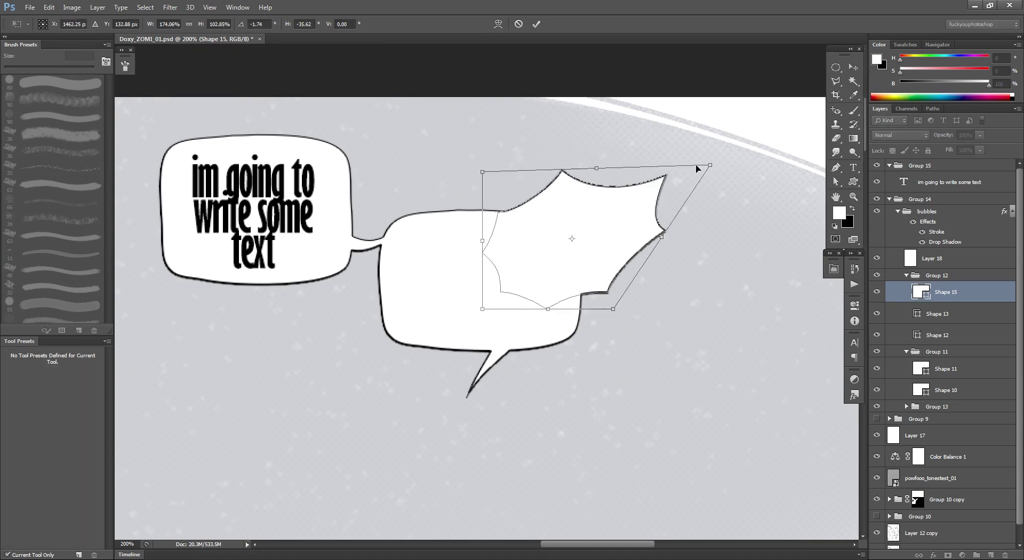
{"action": "left_click", "coordinate": [499, 24]}
{"action": "left_click_drag", "start_coordinate": [582, 251], "coordinate": [573, 308]}
{"action": "left_click_drag", "start_coordinate": [500, 243], "coordinate": [458, 283]}
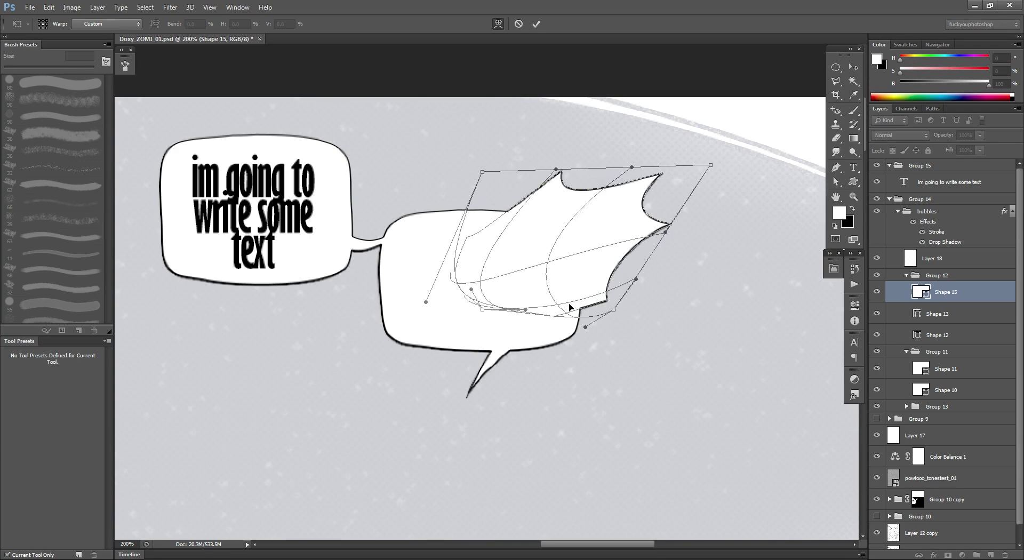
{"action": "left_click_drag", "start_coordinate": [570, 307], "coordinate": [590, 308]}
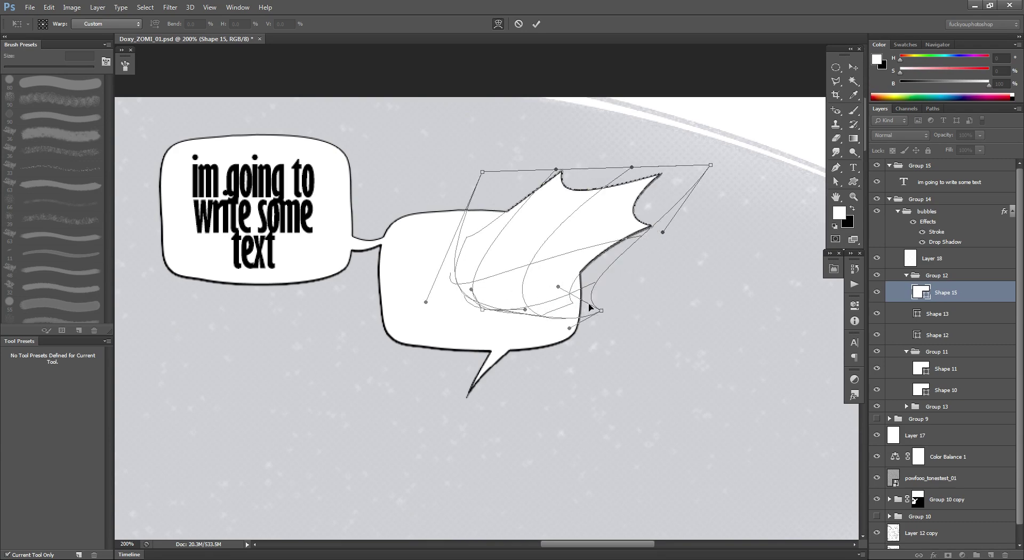
Replace the free-form warp on the burst by trying the Arc Lower and Inflate presets, and apply the transformation.
{"action": "left_click", "coordinate": [85, 24]}
{"action": "left_click", "coordinate": [96, 77]}
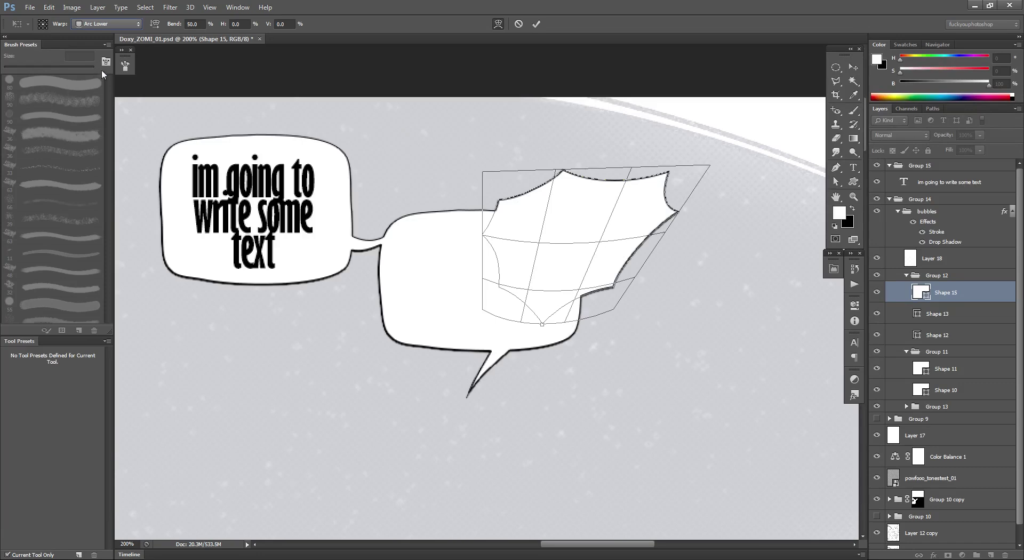
{"action": "left_click", "coordinate": [125, 22]}
{"action": "left_click", "coordinate": [109, 197]}
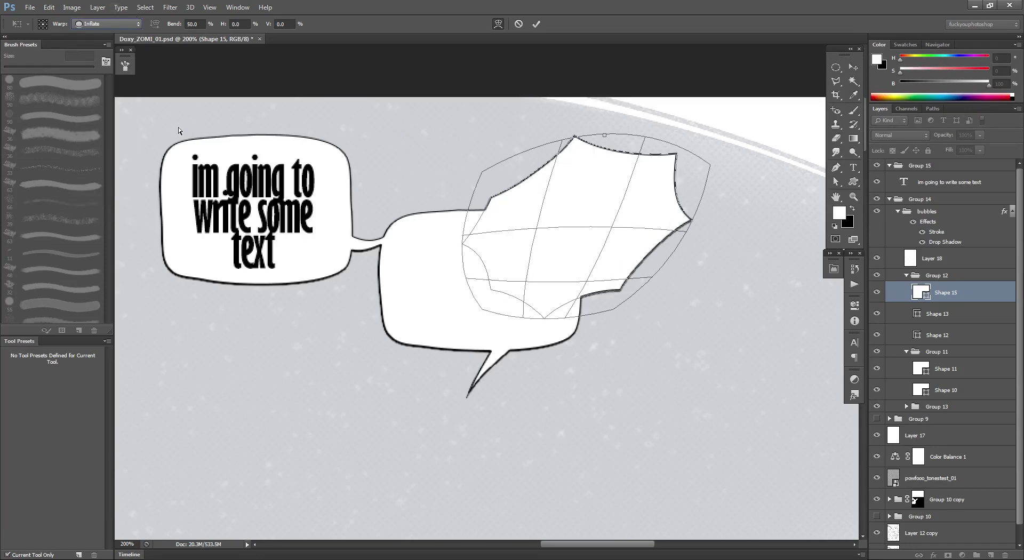
{"action": "left_click_drag", "start_coordinate": [175, 24], "coordinate": [89, 80]}
{"action": "key", "text": "Return"}
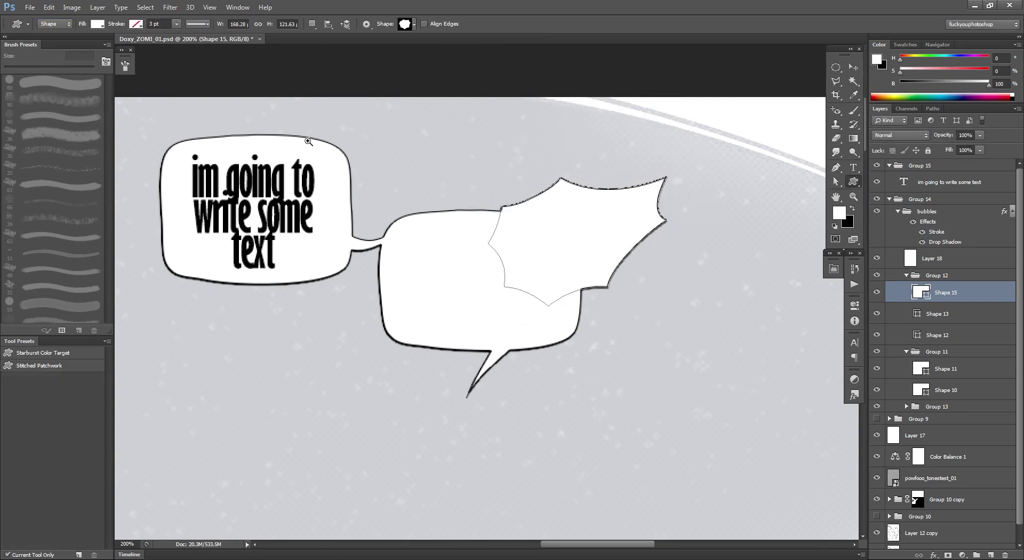
Move the warped burst off the second bubble into the empty area to its right.
{"action": "left_click", "coordinate": [621, 216]}
{"action": "key", "text": "Escape"}
{"action": "key", "text": "v"}
{"action": "left_click_drag", "start_coordinate": [620, 214], "coordinate": [619, 229]}
{"action": "left_click", "coordinate": [621, 299], "text": "ctrl+alt"}
{"action": "left_click", "coordinate": [621, 299], "text": "ctrl+alt"}
{"action": "left_click_drag", "start_coordinate": [653, 367], "coordinate": [487, 386]}
{"action": "left_click", "coordinate": [470, 216], "text": "ctrl"}
{"action": "left_click", "coordinate": [470, 216], "text": "ctrl"}
{"action": "left_click", "coordinate": [470, 216], "text": "ctrl"}
{"action": "left_click", "coordinate": [470, 293], "text": "ctrl+alt"}
{"action": "left_click", "coordinate": [485, 296], "text": "ctrl+alt"}
Duplicate the burst and rotate, enlarge and distort the copy into a different spiky bubble about 233 × 198 px.
{"action": "key", "text": "ctrl+j"}
{"action": "key", "text": "ctrl+t"}
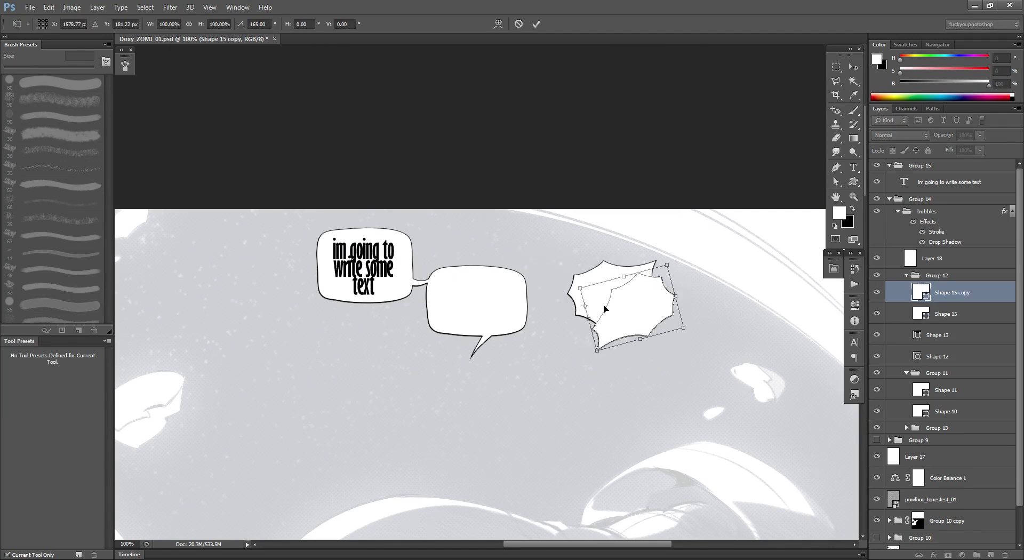
{"action": "left_click_drag", "start_coordinate": [642, 303], "coordinate": [598, 301]}
{"action": "left_click_drag", "start_coordinate": [637, 253], "coordinate": [655, 234]}
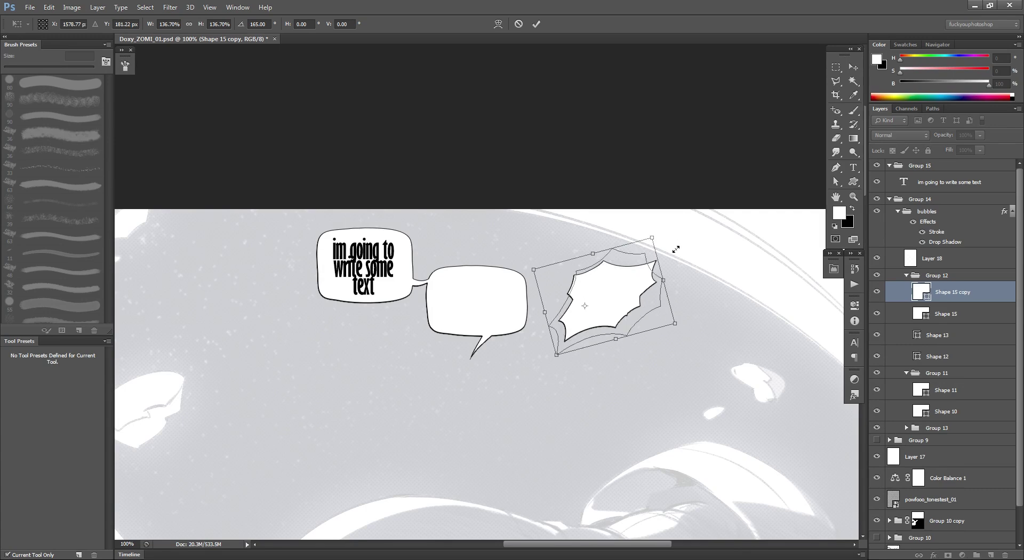
{"action": "left_click_drag", "start_coordinate": [703, 277], "coordinate": [727, 304]}
{"action": "left_click_drag", "start_coordinate": [541, 258], "coordinate": [530, 207]}
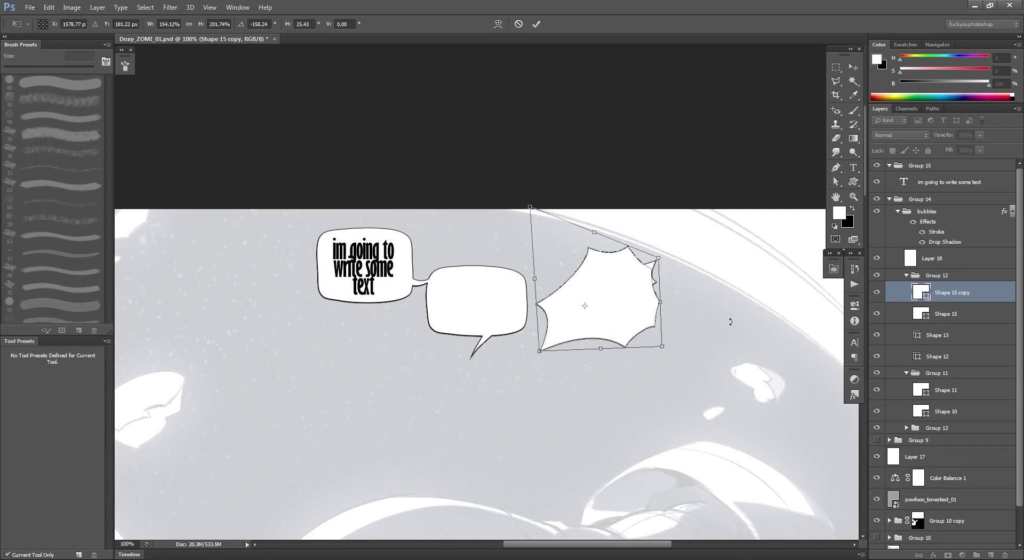
{"action": "key", "text": "Return"}
Separate the larger burst copy from the original, then position the smaller burst so it overlaps the copy's top.
{"action": "scroll", "coordinate": [634, 305], "scroll_direction": "up", "scroll_amount": 1}
{"action": "left_click_drag", "start_coordinate": [629, 318], "coordinate": [758, 360]}
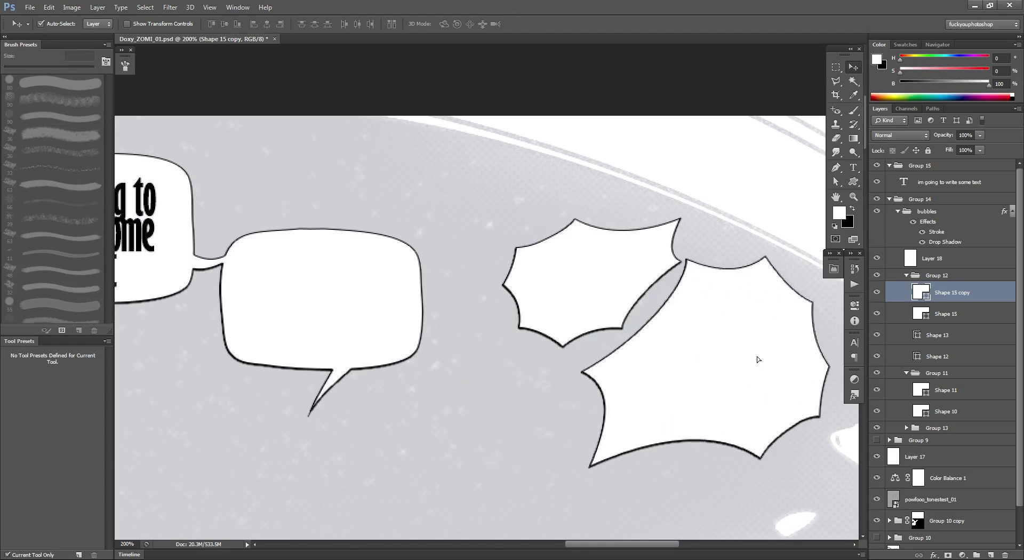
{"action": "left_click_drag", "start_coordinate": [609, 262], "coordinate": [718, 243]}
{"action": "left_click_drag", "start_coordinate": [745, 313], "coordinate": [563, 311]}
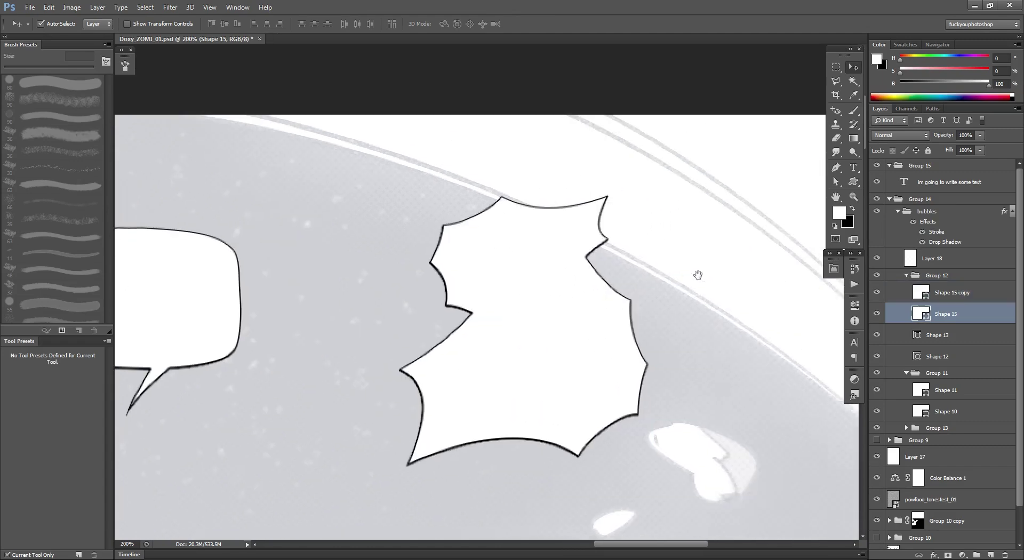
Shift the path of Shape 15 copy slightly left and try Exclude Overlapping Shapes on it.
{"action": "left_click", "coordinate": [951, 301]}
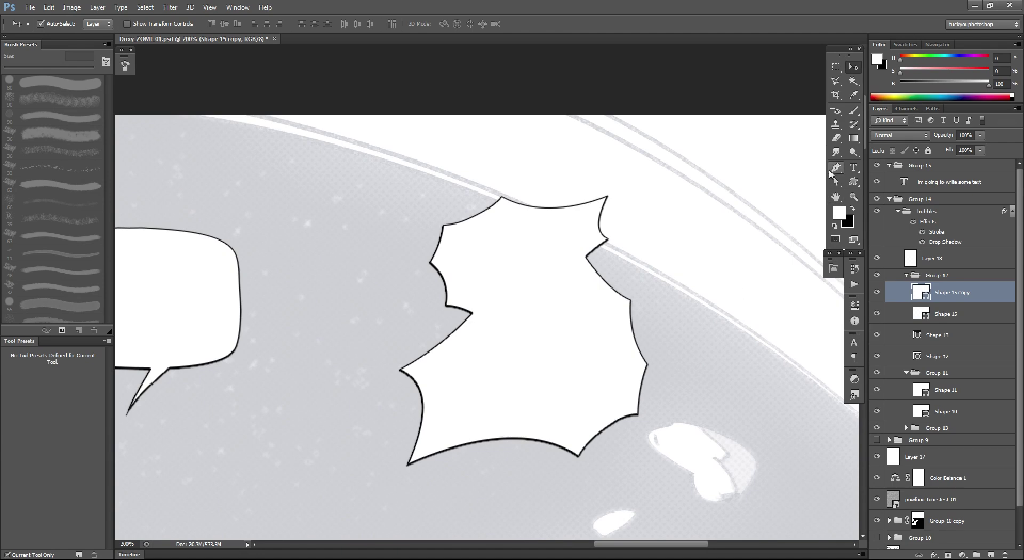
{"action": "left_click", "coordinate": [836, 181]}
{"action": "mouse_move", "coordinate": [540, 320]}
{"action": "left_mouse_down"}
{"action": "mouse_move", "coordinate": [645, 372]}
{"action": "mouse_move", "coordinate": [608, 439]}
{"action": "mouse_move", "coordinate": [574, 336]}
{"action": "left_mouse_up"}
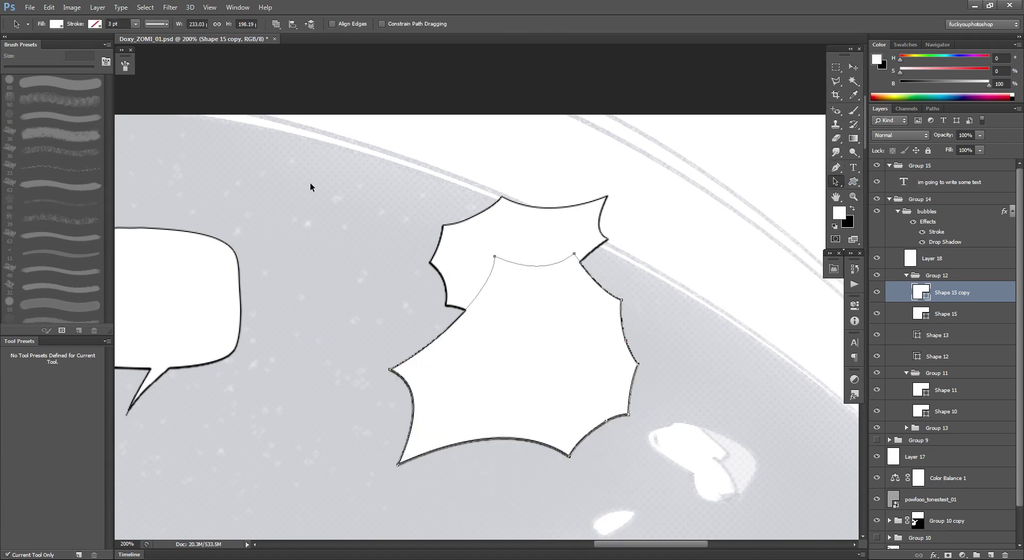
{"action": "left_click", "coordinate": [277, 26]}
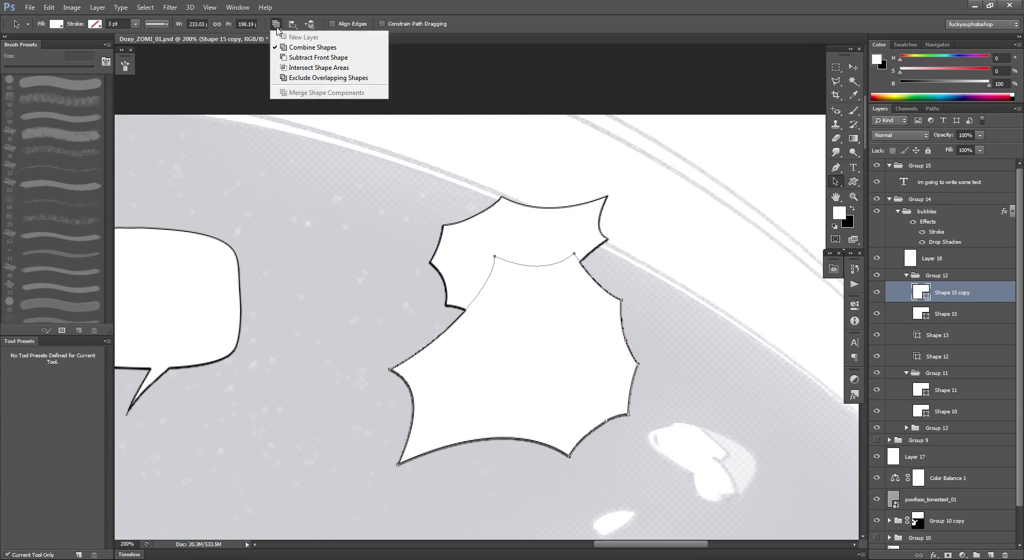
{"action": "left_click", "coordinate": [293, 77]}
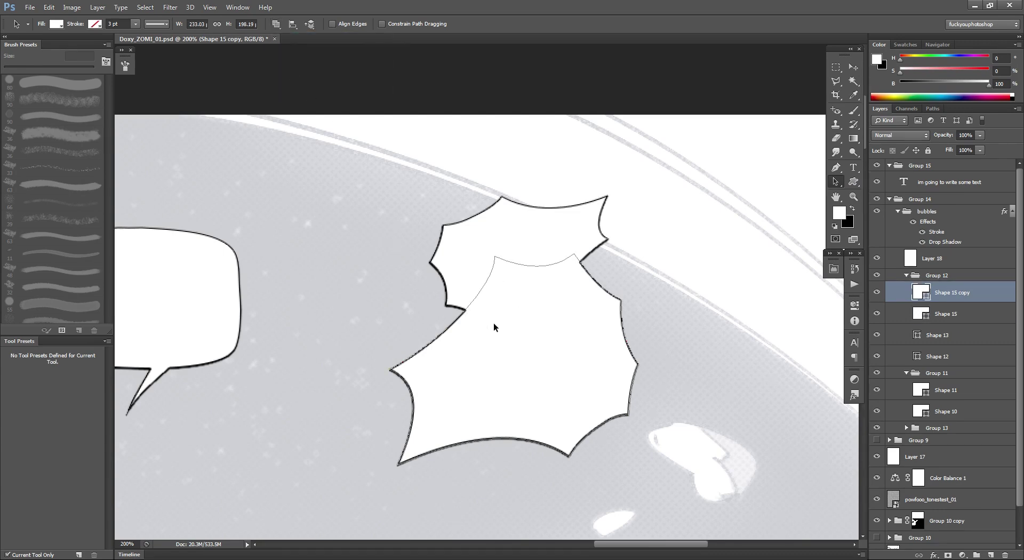
{"action": "left_click", "coordinate": [278, 24]}
{"action": "left_click", "coordinate": [546, 326]}
Try Subtract Front Shape on the smaller burst, Shape 15, and undo the attempt.
{"action": "left_click", "coordinate": [470, 268]}
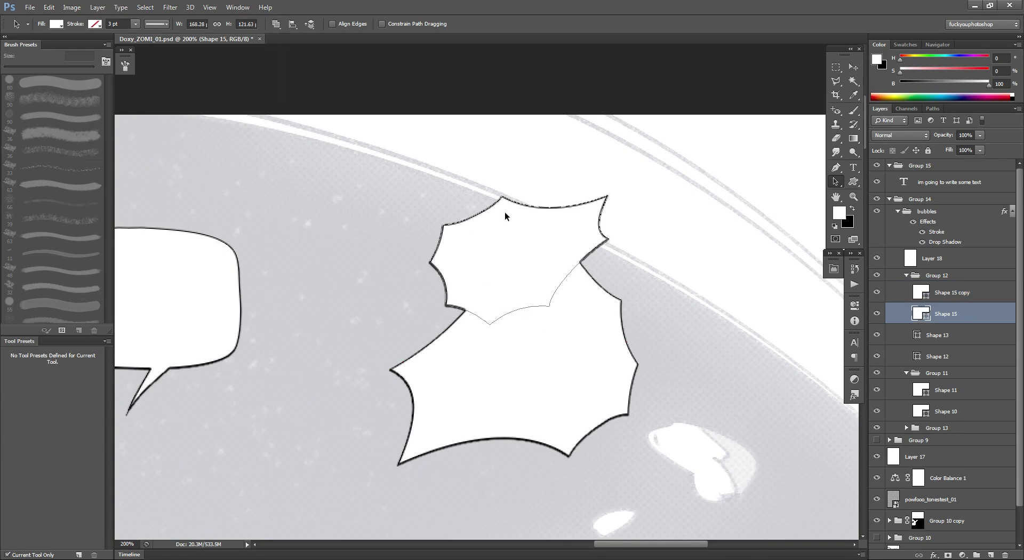
{"action": "left_click", "coordinate": [277, 25]}
{"action": "left_click", "coordinate": [313, 58]}
{"action": "key", "text": "ctrl+alt+z"}
{"action": "key", "text": "ctrl+alt+z"}
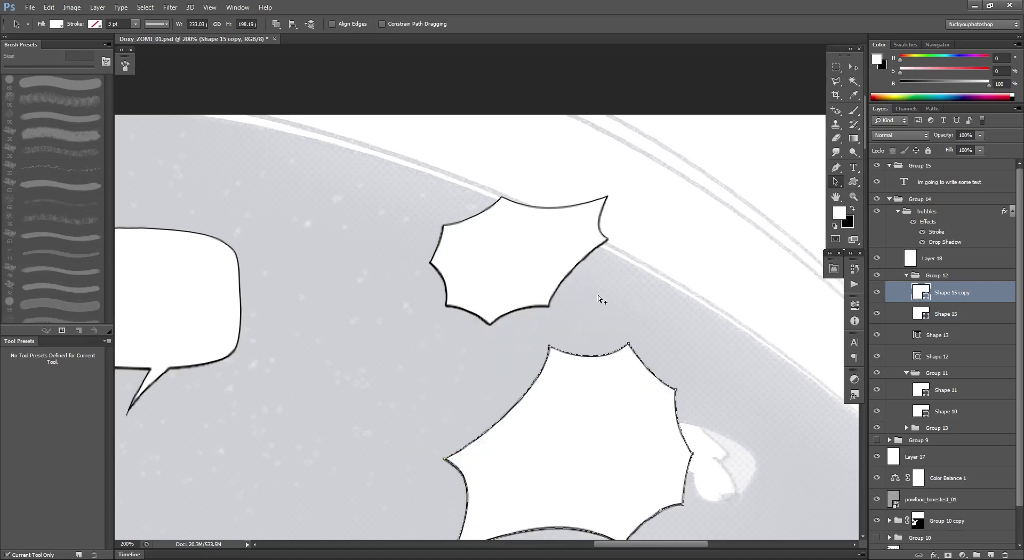
Try Subtract Front Shape and Intersect Shape Areas on the larger burst, Shape 15 copy.
{"action": "left_click", "coordinate": [276, 25]}
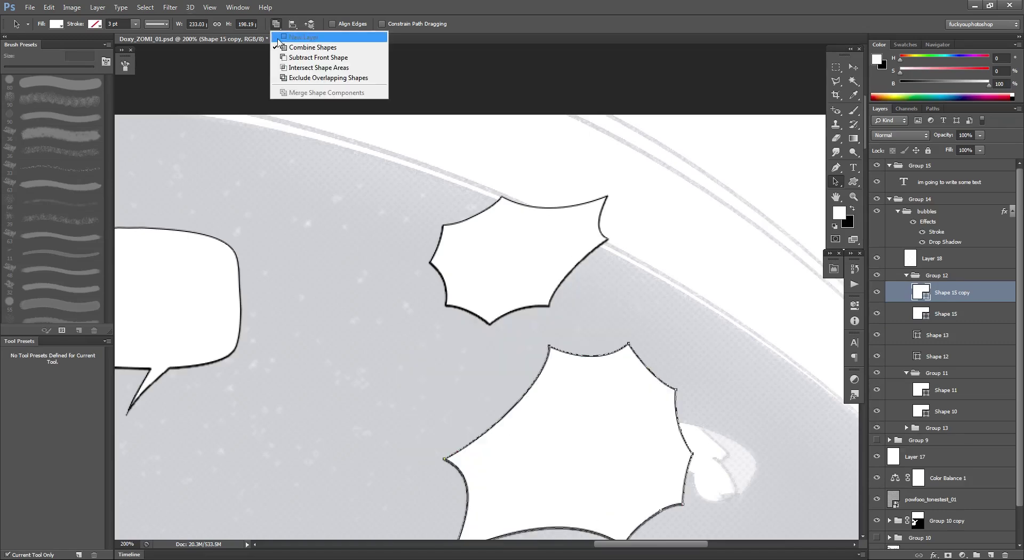
{"action": "left_click", "coordinate": [300, 59]}
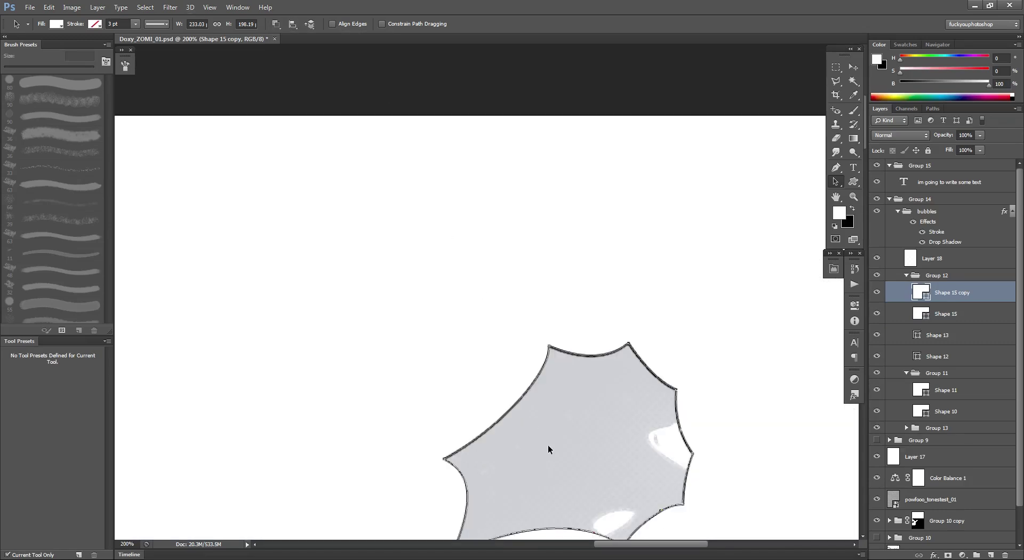
{"action": "left_click", "coordinate": [276, 24]}
{"action": "left_click", "coordinate": [299, 68]}
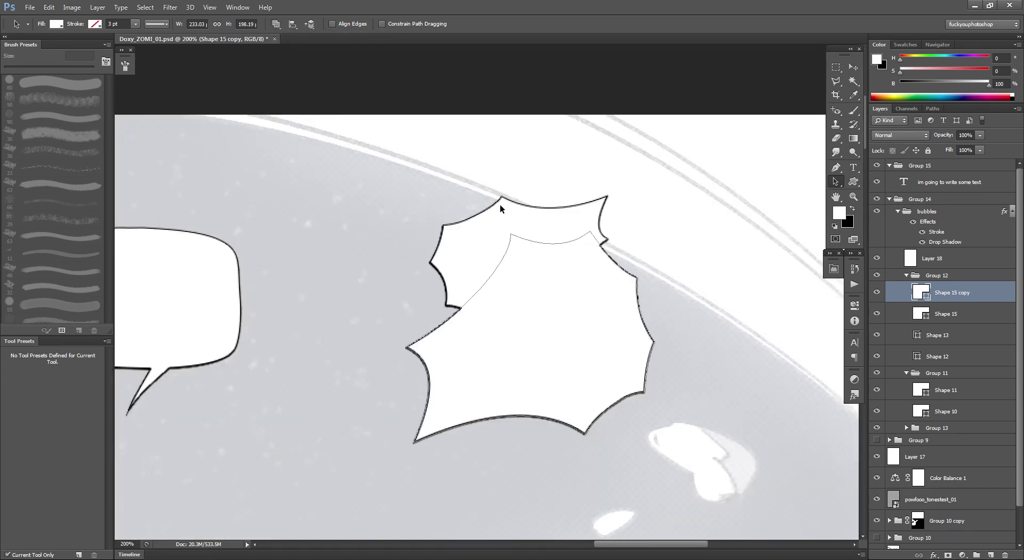
Reposition the smaller burst, Shape 15, over the larger one and try Subtract Front Shape and Intersect Shape Areas on it.
{"action": "key", "text": "alt+bracketleft"}
{"action": "left_click", "coordinate": [276, 24]}
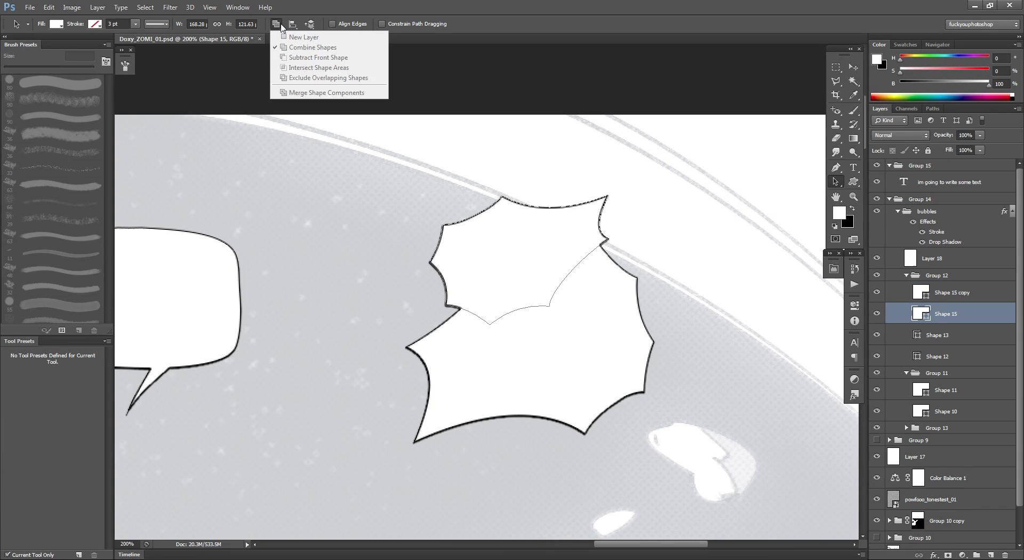
{"action": "left_click", "coordinate": [303, 57]}
{"action": "left_click_drag", "start_coordinate": [568, 270], "coordinate": [510, 258]}
{"action": "left_click", "coordinate": [276, 25]}
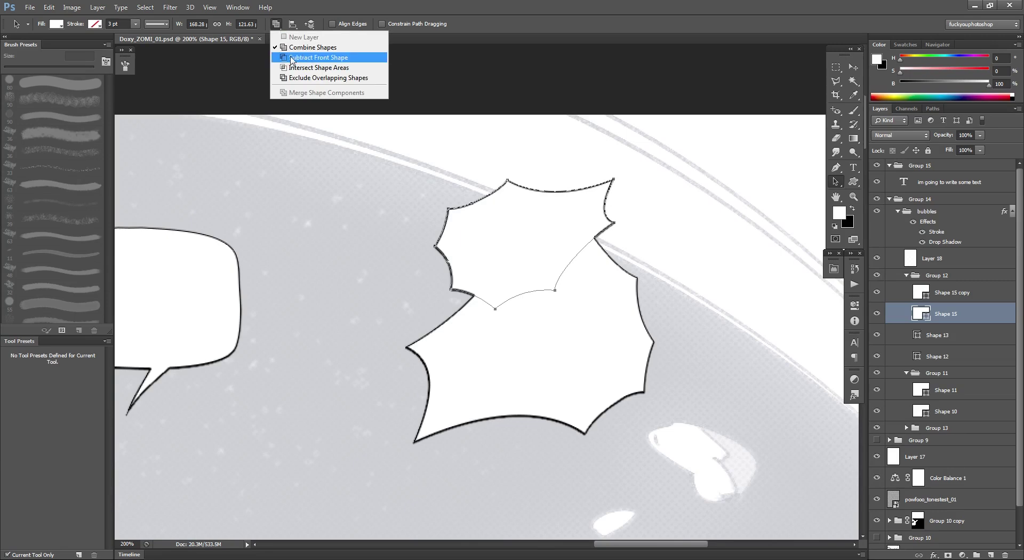
{"action": "left_click", "coordinate": [295, 58]}
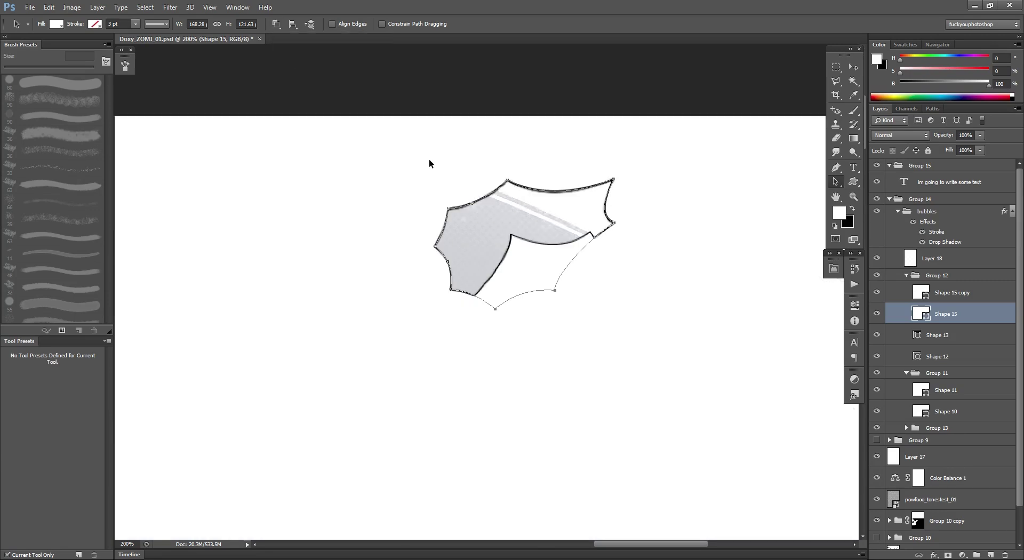
{"action": "left_click", "coordinate": [275, 24]}
{"action": "left_click", "coordinate": [291, 69]}
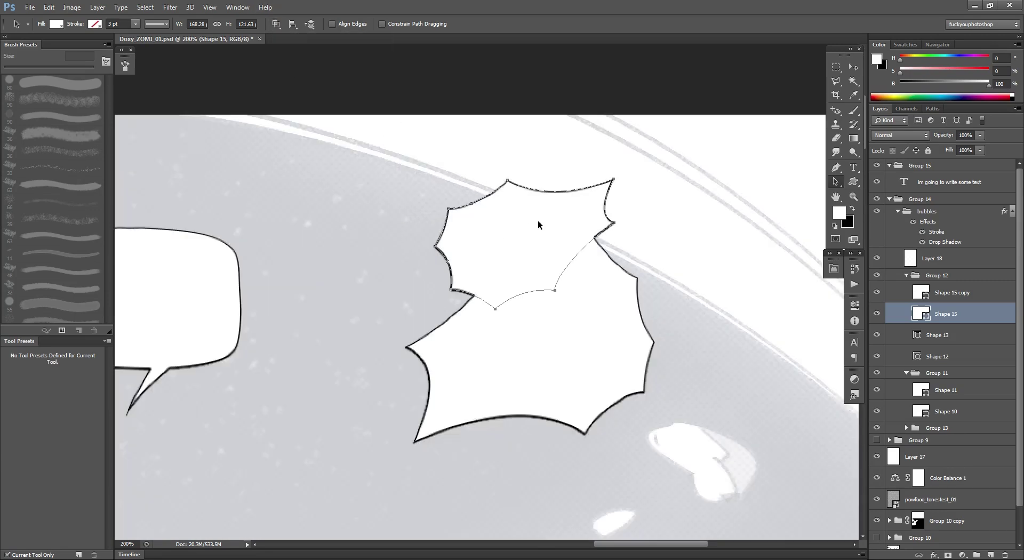
Move the smaller burst to overlap the larger one's lower-left point and set its path operation back to Combine Shapes.
{"action": "left_click_drag", "start_coordinate": [538, 225], "coordinate": [439, 418]}
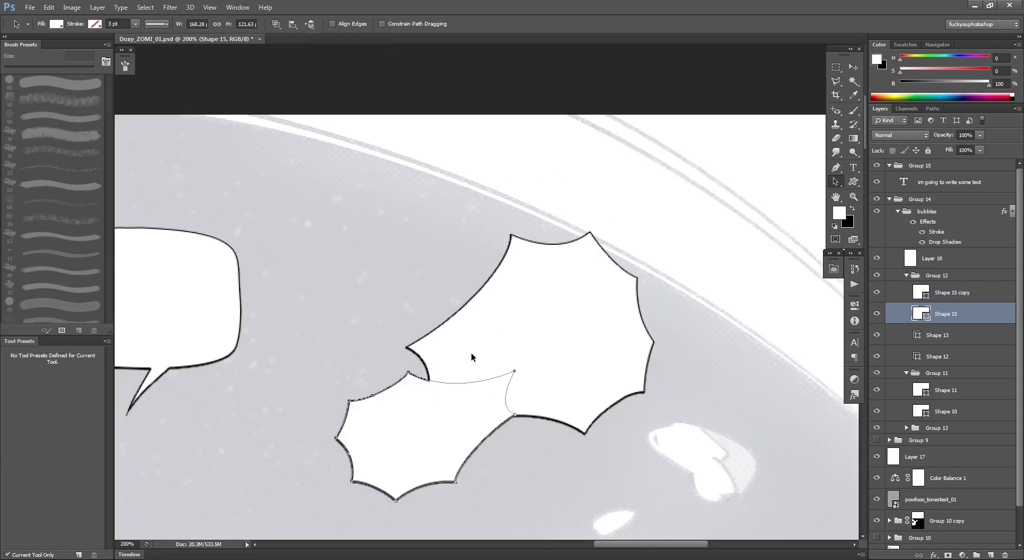
{"action": "left_click", "coordinate": [276, 24]}
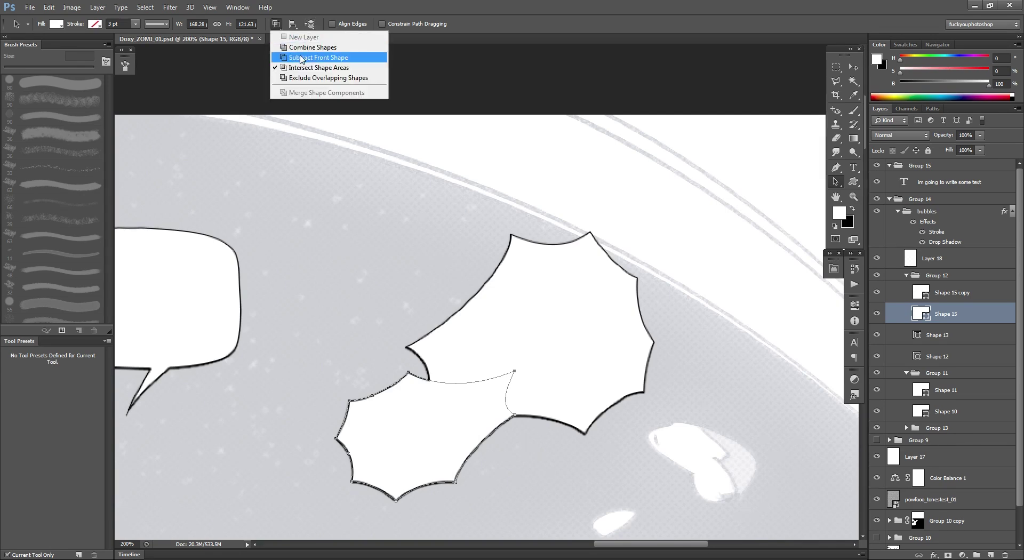
{"action": "left_click", "coordinate": [295, 78]}
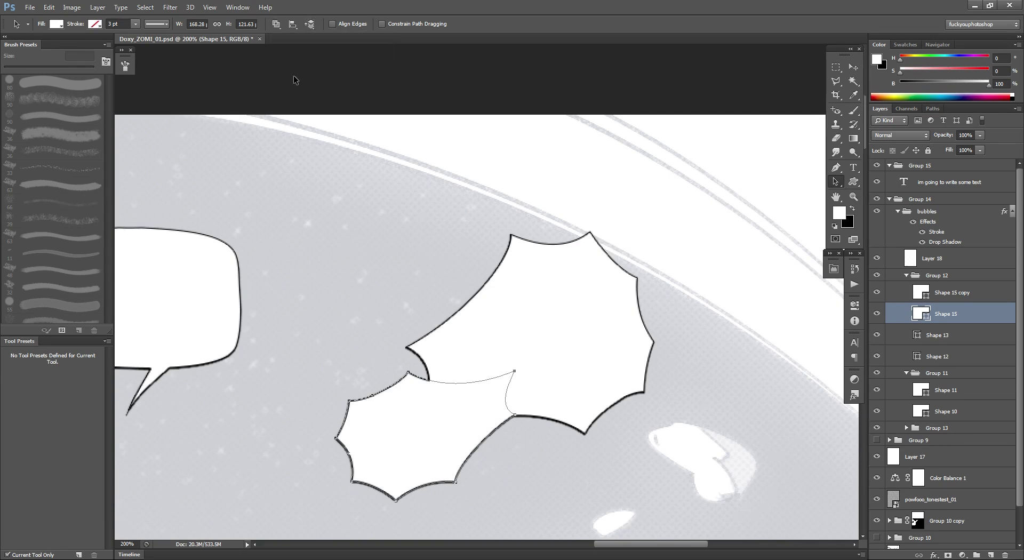
{"action": "left_click", "coordinate": [275, 25]}
{"action": "left_click", "coordinate": [284, 47]}
{"action": "left_click_drag", "start_coordinate": [569, 288], "coordinate": [563, 462]}
Shift the larger burst, Shape 15 copy, slightly down over the smaller one and set its path operation to Combine Shapes.
{"action": "left_click", "coordinate": [937, 295]}
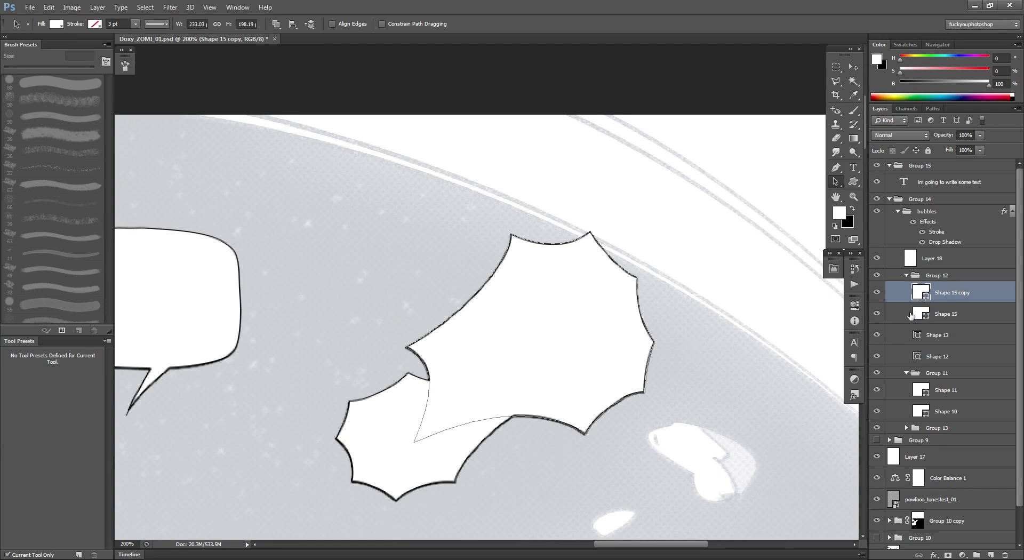
{"action": "left_click", "coordinate": [945, 292]}
{"action": "left_click_drag", "start_coordinate": [535, 315], "coordinate": [520, 353]}
{"action": "left_click", "coordinate": [276, 25]}
{"action": "left_click", "coordinate": [287, 47]}
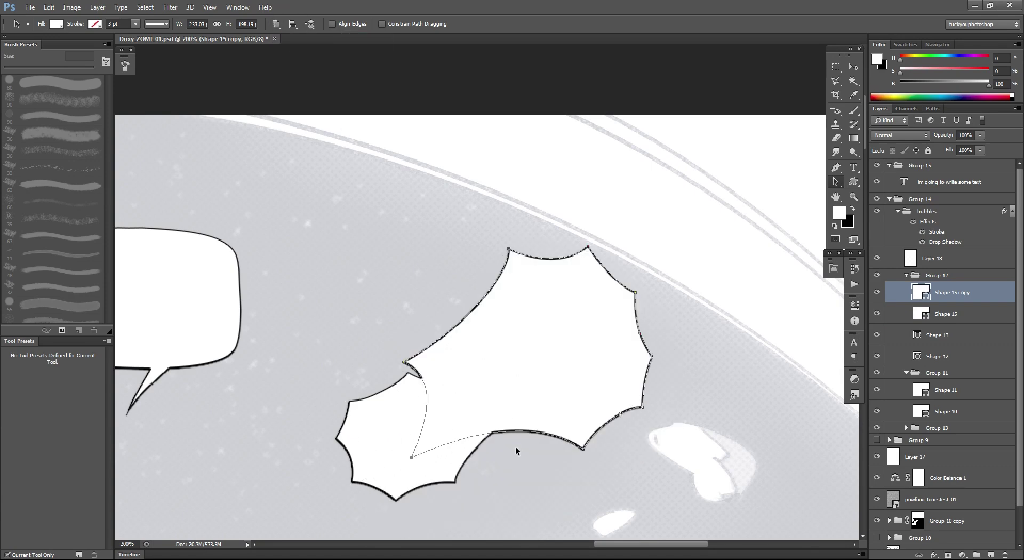
Slide the larger burst further over the smaller one and merge Shape 15 copy and Shape 15 into one shape layer.
{"action": "left_click_drag", "start_coordinate": [516, 450], "coordinate": [515, 306]}
{"action": "left_click_drag", "start_coordinate": [537, 214], "coordinate": [513, 247]}
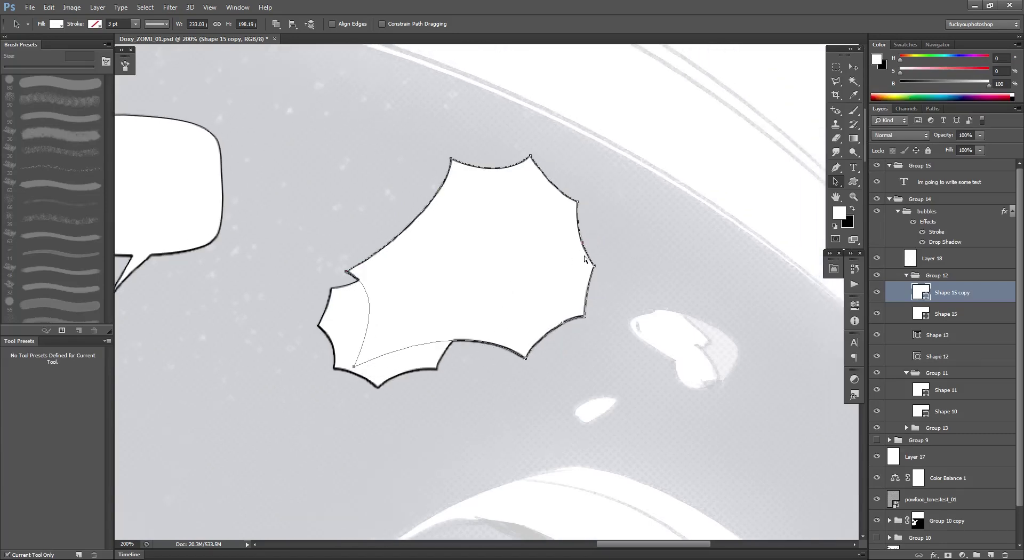
{"action": "left_click", "coordinate": [958, 318], "text": "ctrl"}
{"action": "key", "text": "ctrl+e"}
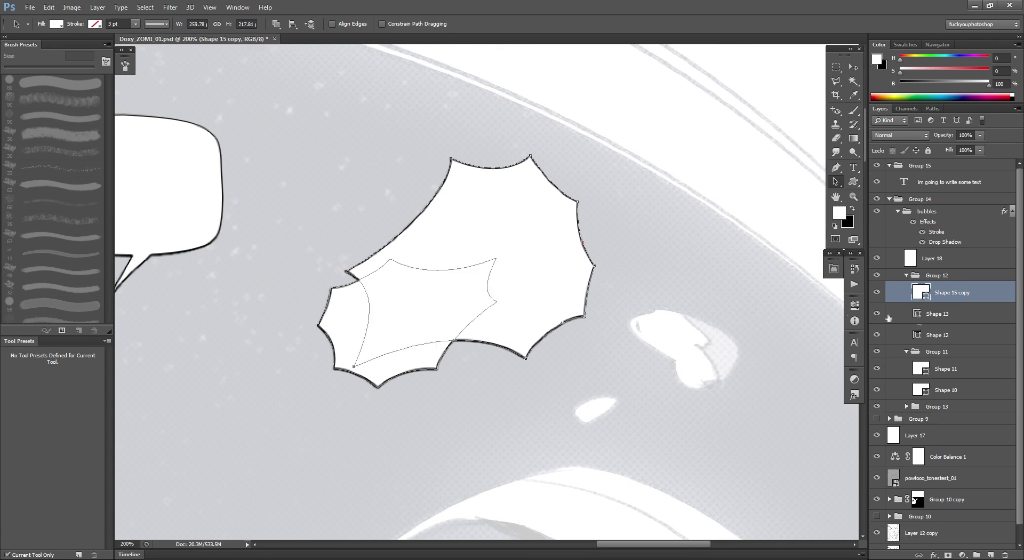
Offset the larger burst up and right within the merged shape, making the double bubble about 293 × 252 px.
{"action": "left_click_drag", "start_coordinate": [521, 236], "coordinate": [556, 199]}
{"action": "left_click_drag", "start_coordinate": [519, 244], "coordinate": [529, 319]}
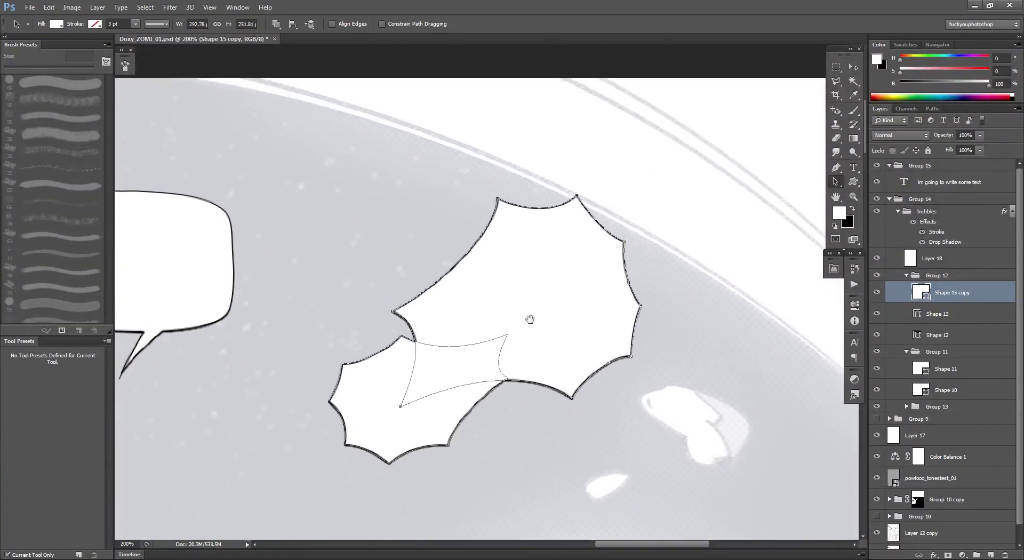
{"action": "left_click_drag", "start_coordinate": [483, 398], "coordinate": [752, 384]}
{"action": "left_click", "coordinate": [555, 361], "text": "alt"}
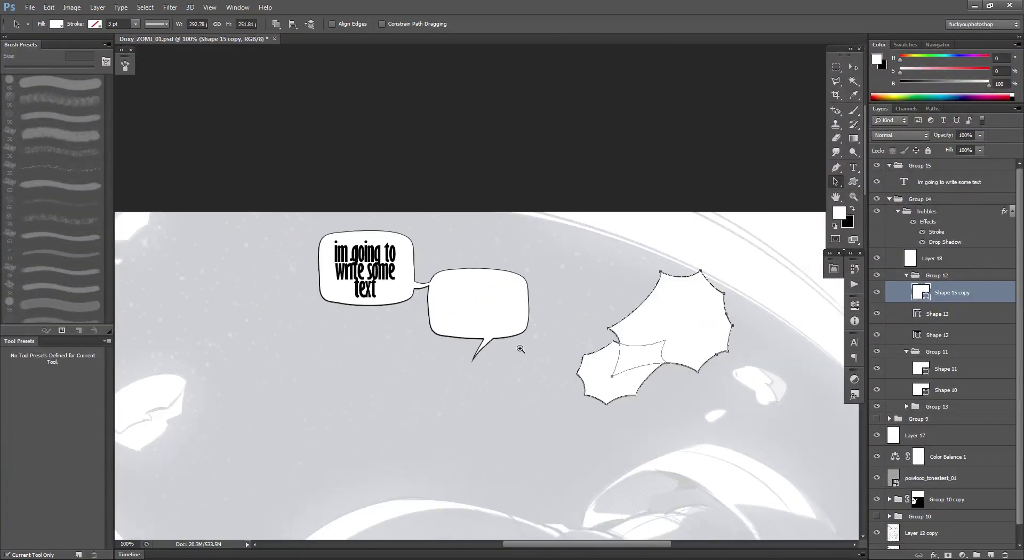
Try merging Shape 15 copy with Shape 13 and Shape 12 and moving the merged pieces, and undo the attempt.
{"action": "left_click", "coordinate": [937, 335], "text": "shift"}
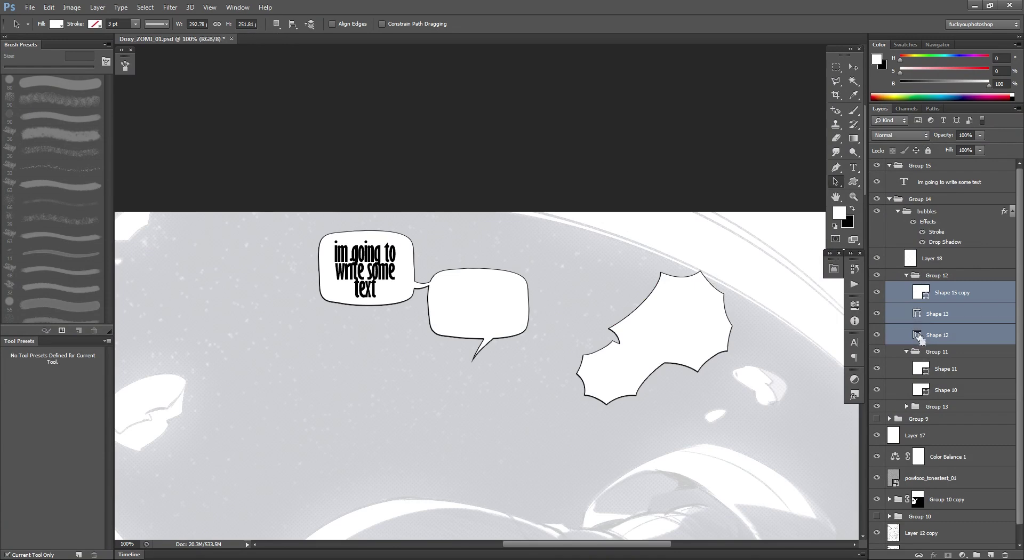
{"action": "key", "text": "ctrl+e"}
{"action": "left_click_drag", "start_coordinate": [628, 341], "coordinate": [581, 314]}
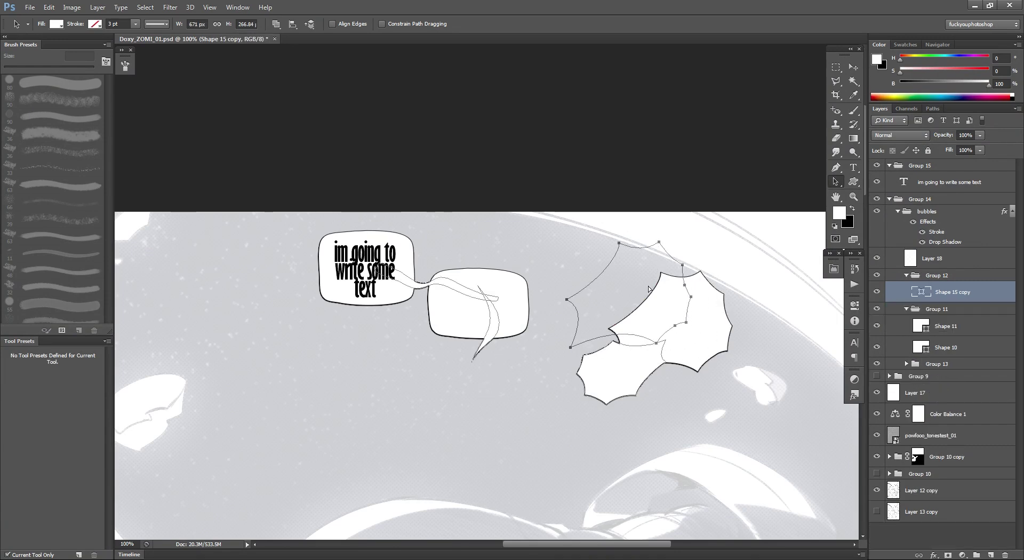
{"action": "left_click_drag", "start_coordinate": [454, 286], "coordinate": [343, 393]}
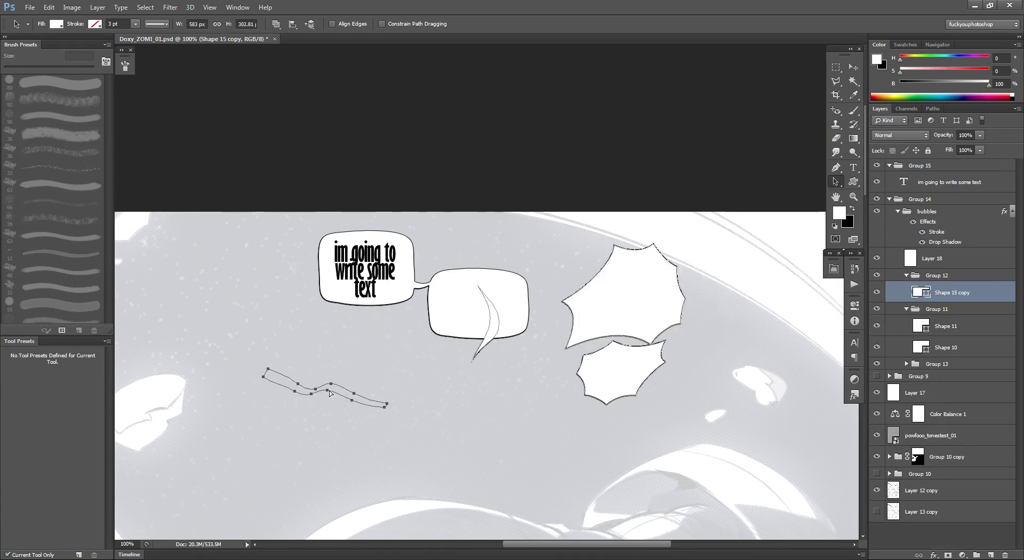
{"action": "key", "text": "ctrl+z"}
{"action": "left_click_drag", "start_coordinate": [637, 297], "coordinate": [650, 346]}
{"action": "key", "text": "ctrl+alt+z"}
{"action": "key", "text": "ctrl+alt+z"}
{"action": "key", "text": "ctrl+alt+z"}
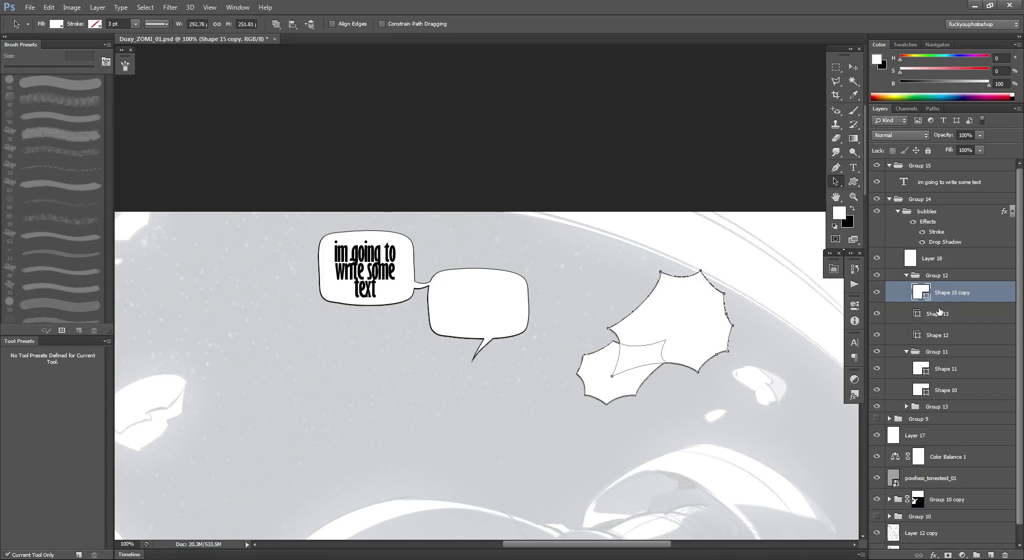
Move Shape 15 copy into Group 11, nudge its larger burst, and set that burst's path operation to Intersect Shape Areas.
{"action": "left_click_drag", "start_coordinate": [940, 311], "coordinate": [956, 362]}
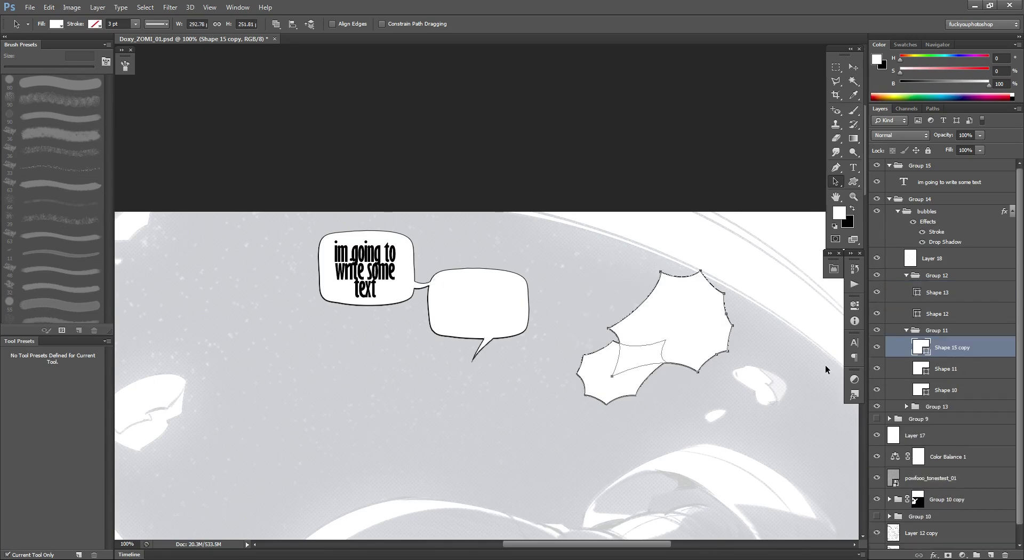
{"action": "mouse_move", "coordinate": [712, 331]}
{"action": "left_mouse_down"}
{"action": "mouse_move", "coordinate": [702, 402]}
{"action": "mouse_move", "coordinate": [722, 330]}
{"action": "left_mouse_up"}
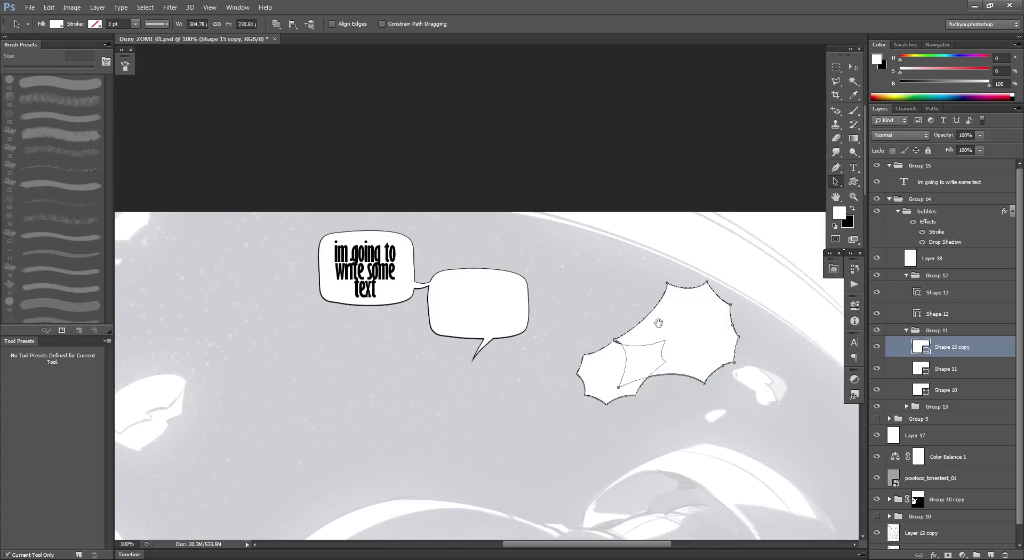
{"action": "left_click", "coordinate": [277, 23]}
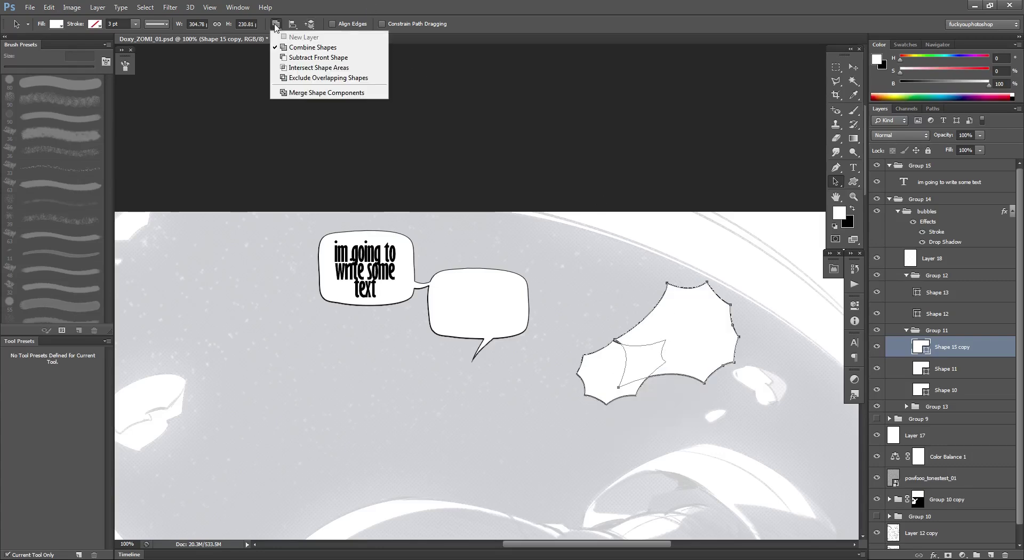
{"action": "left_click", "coordinate": [310, 59]}
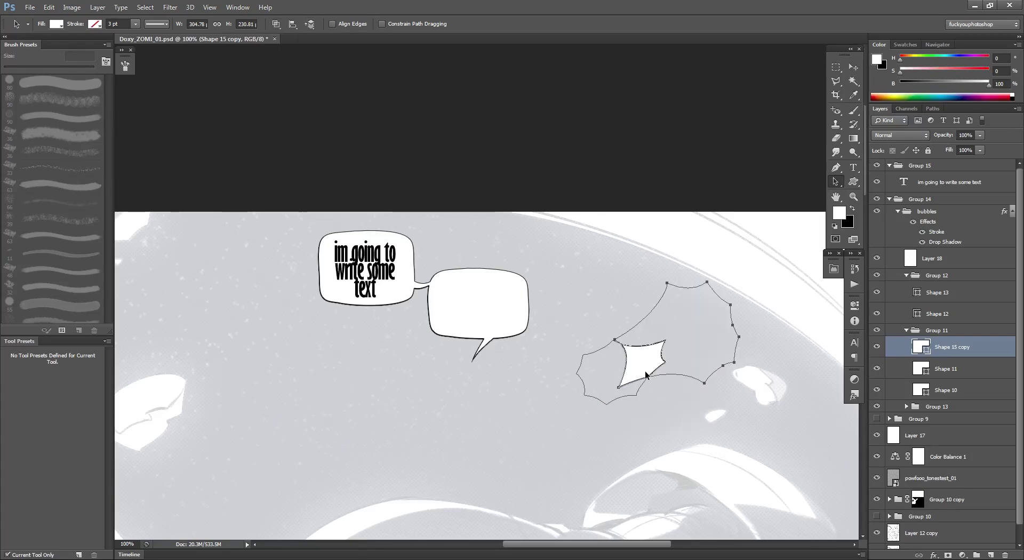
Slide the larger burst further over the smaller one, making the overlapping pair about 260 × 198 px, and deselect the path.
{"action": "left_click_drag", "start_coordinate": [674, 416], "coordinate": [587, 354]}
{"action": "left_click", "coordinate": [584, 322], "text": "ctrl"}
{"action": "left_click", "coordinate": [584, 322], "text": "ctrl"}
{"action": "left_click_drag", "start_coordinate": [631, 190], "coordinate": [618, 305]}
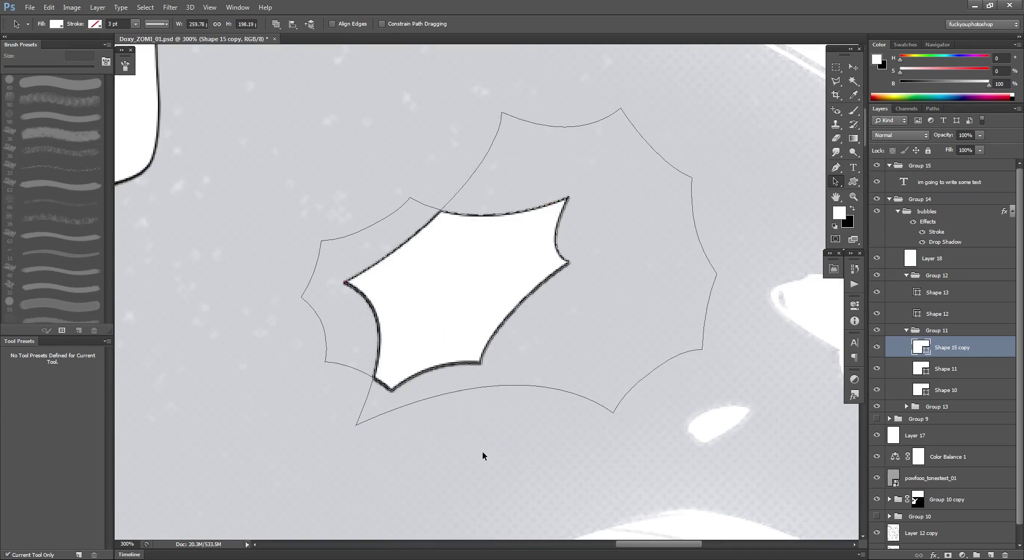
{"action": "left_click", "coordinate": [493, 437]}
{"action": "left_click", "coordinate": [511, 341], "text": "ctrl+alt"}
{"action": "left_click", "coordinate": [511, 340], "text": "ctrl+alt"}
{"action": "left_click", "coordinate": [510, 340], "text": "ctrl+alt"}
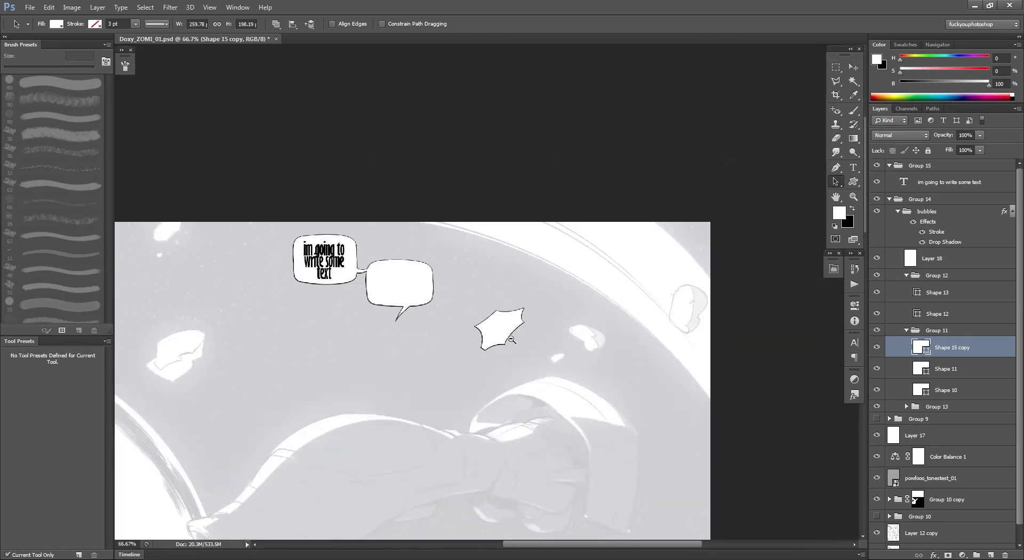
{"action": "left_click", "coordinate": [502, 365], "text": "ctrl"}
{"action": "left_click", "coordinate": [503, 365], "text": "ctrl"}
{"action": "left_click_drag", "start_coordinate": [508, 295], "coordinate": [599, 391]}
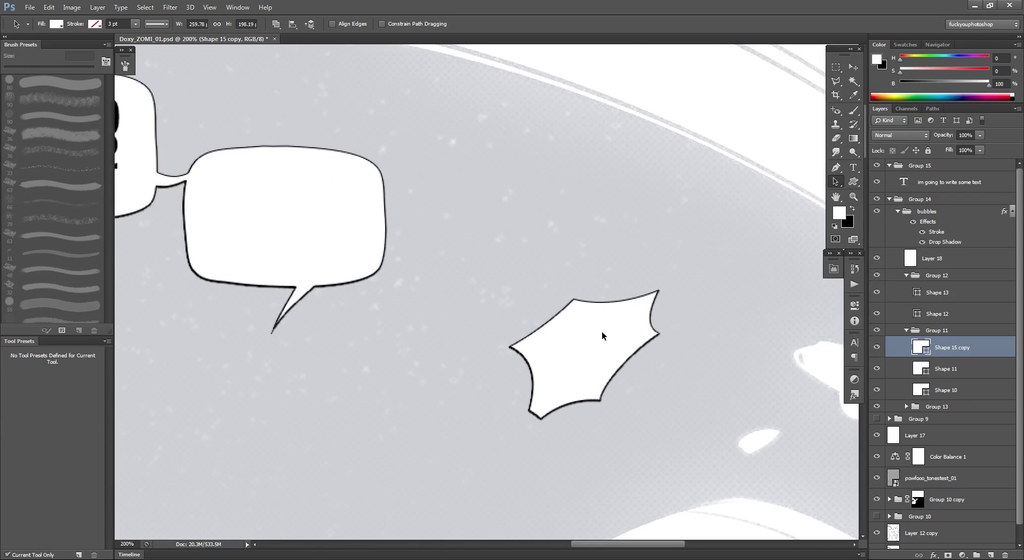
Try merging Shape 15 copy with Shape 11 and Shape 10 into one shape layer.
{"action": "left_click", "coordinate": [961, 390], "text": "shift"}
{"action": "key", "text": "ctrl+e"}
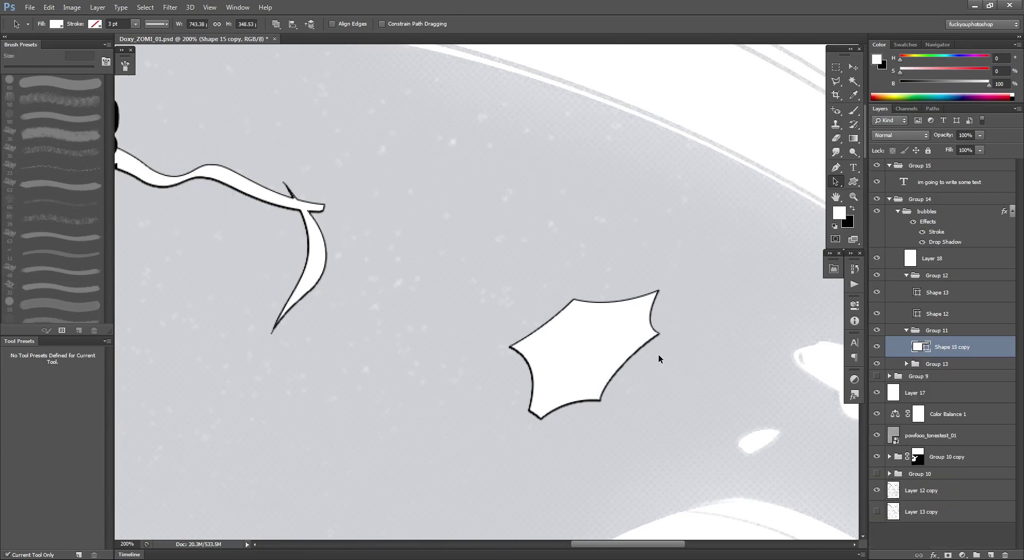
{"action": "left_click", "coordinate": [491, 319], "text": "alt"}
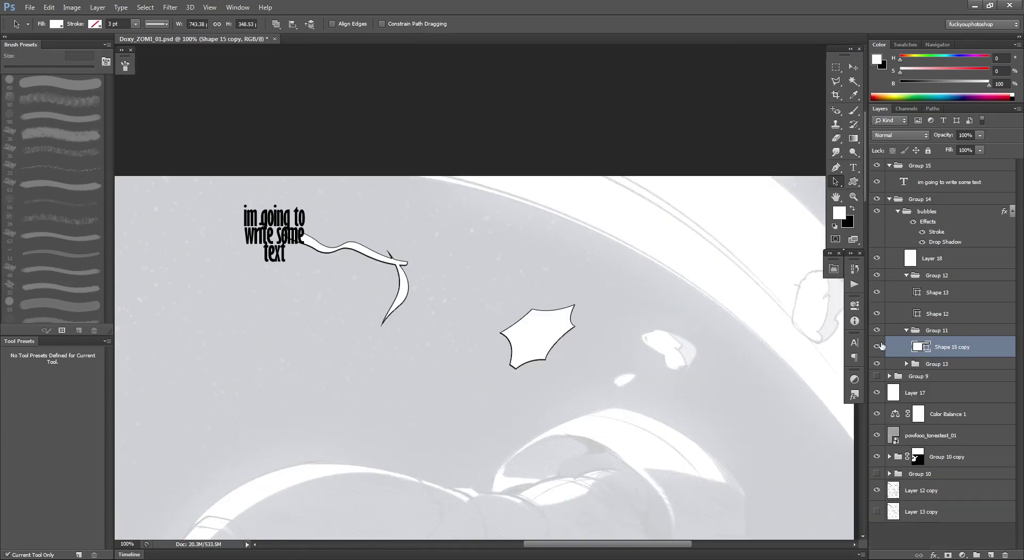
Try Subtract Front Shape, Intersect Shape Areas and Merge Shape Components on the merged bubbles, and undo the attempts.
{"action": "left_click", "coordinate": [363, 252]}
{"action": "left_click", "coordinate": [401, 283]}
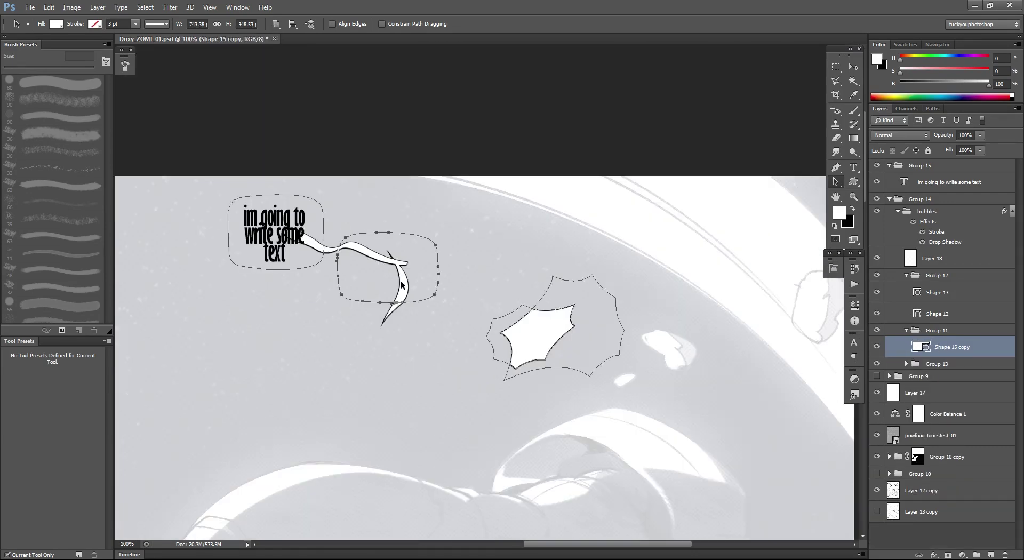
{"action": "left_click", "coordinate": [276, 25]}
{"action": "left_click", "coordinate": [291, 57]}
{"action": "left_click", "coordinate": [277, 25]}
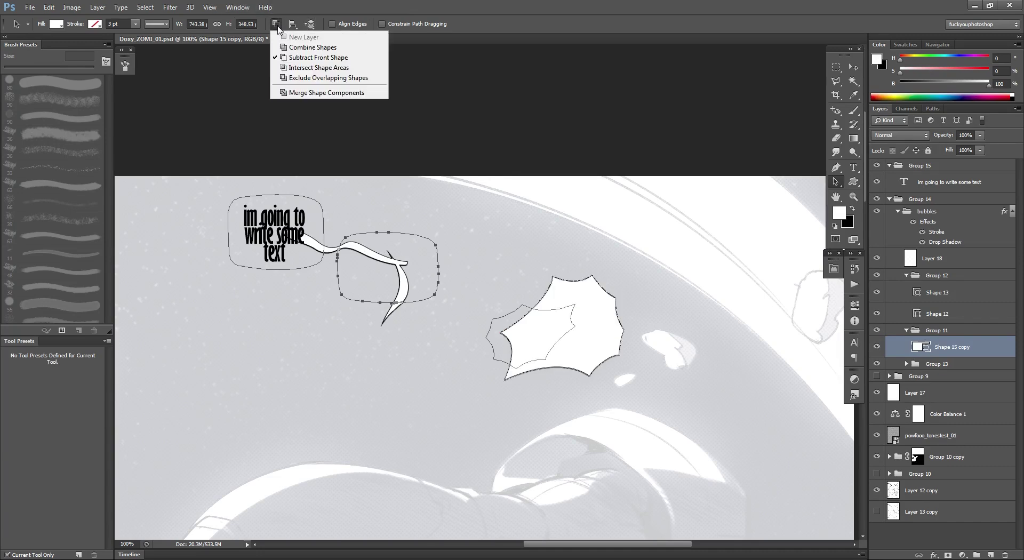
{"action": "left_click", "coordinate": [288, 68]}
{"action": "left_click", "coordinate": [276, 24]}
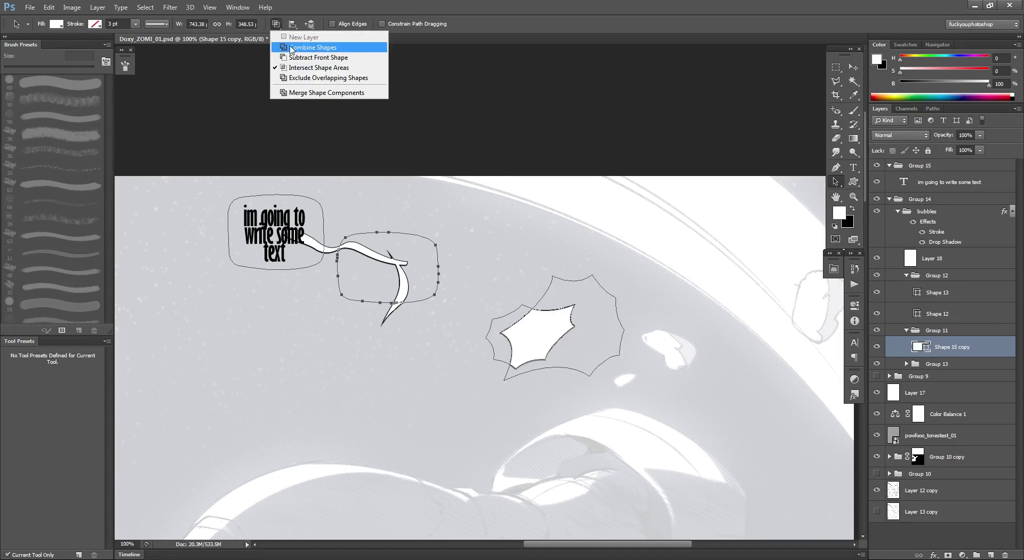
{"action": "left_click", "coordinate": [296, 92]}
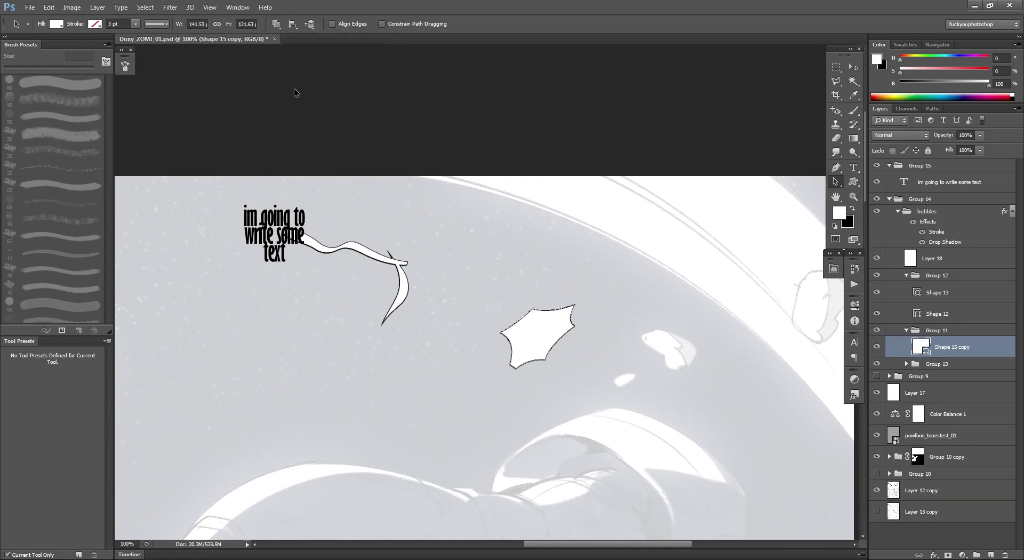
{"action": "key", "text": "ctrl+alt+z"}
{"action": "key", "text": "ctrl+alt+z"}
{"action": "key", "text": "ctrl+alt+z"}
{"action": "key", "text": "ctrl+alt+z"}
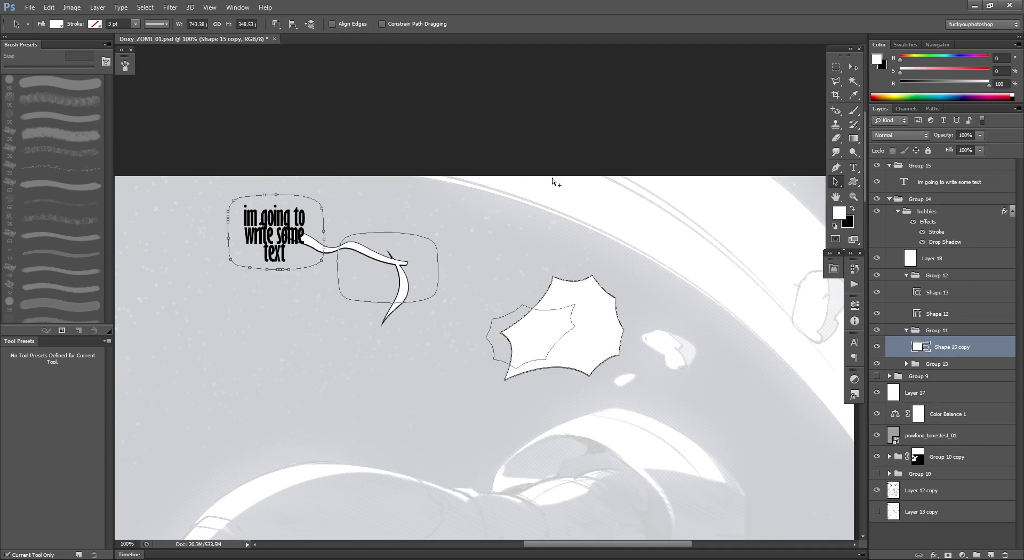
Shift the larger burst to shrink the intersected overlap, making the pair about 296 × 198 px, and save the document.
{"action": "mouse_move", "coordinate": [608, 321]}
{"action": "left_mouse_down"}
{"action": "mouse_move", "coordinate": [523, 314]}
{"action": "mouse_move", "coordinate": [520, 350]}
{"action": "mouse_move", "coordinate": [552, 312]}
{"action": "mouse_move", "coordinate": [603, 307]}
{"action": "left_mouse_up"}
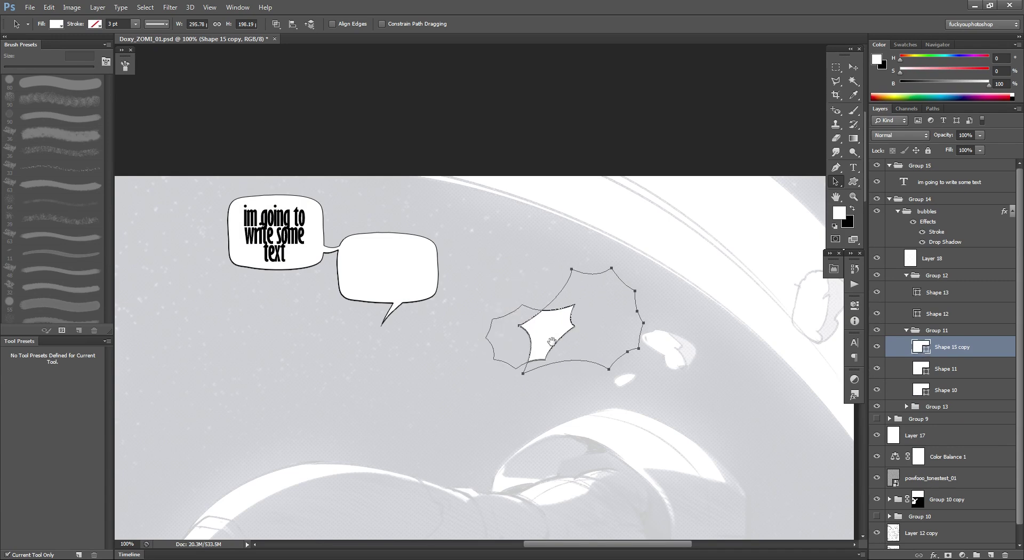
{"action": "left_click", "coordinate": [836, 68]}
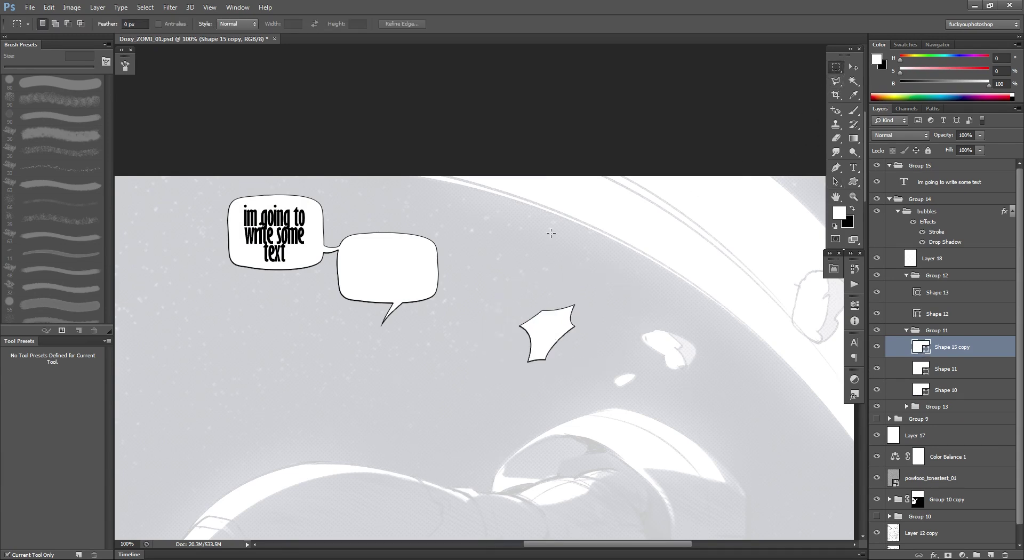
{"action": "left_click", "coordinate": [533, 301], "text": "alt"}
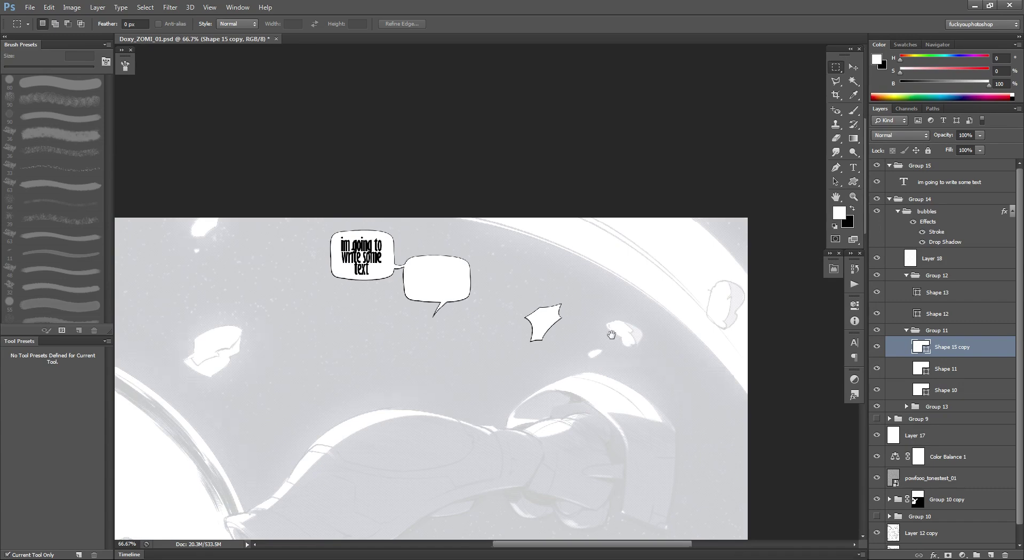
{"action": "left_click_drag", "start_coordinate": [616, 338], "coordinate": [682, 322]}
{"action": "key", "text": "ctrl+s"}
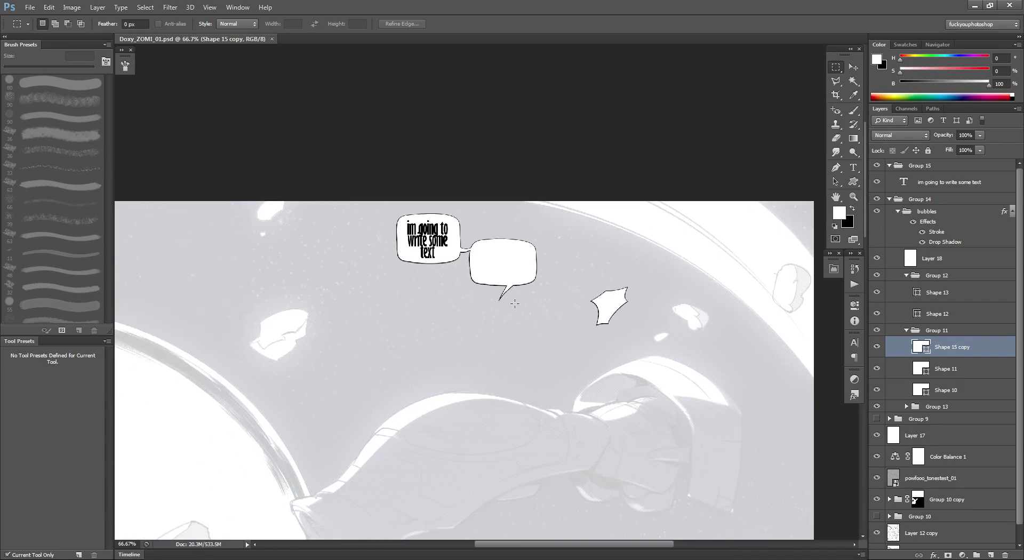
Try reapplying the Median filter to a rectangular selection on Layer 18, and clear the selection.
{"action": "left_click", "coordinate": [464, 276]}
{"action": "left_click_drag", "start_coordinate": [464, 275], "coordinate": [168, 356]}
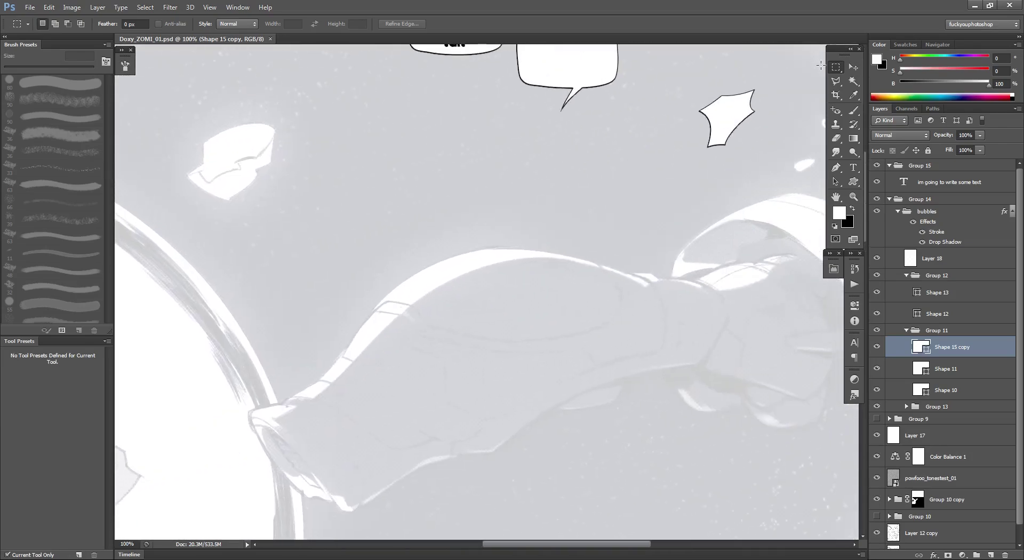
{"action": "left_click_drag", "start_coordinate": [318, 165], "coordinate": [499, 275]}
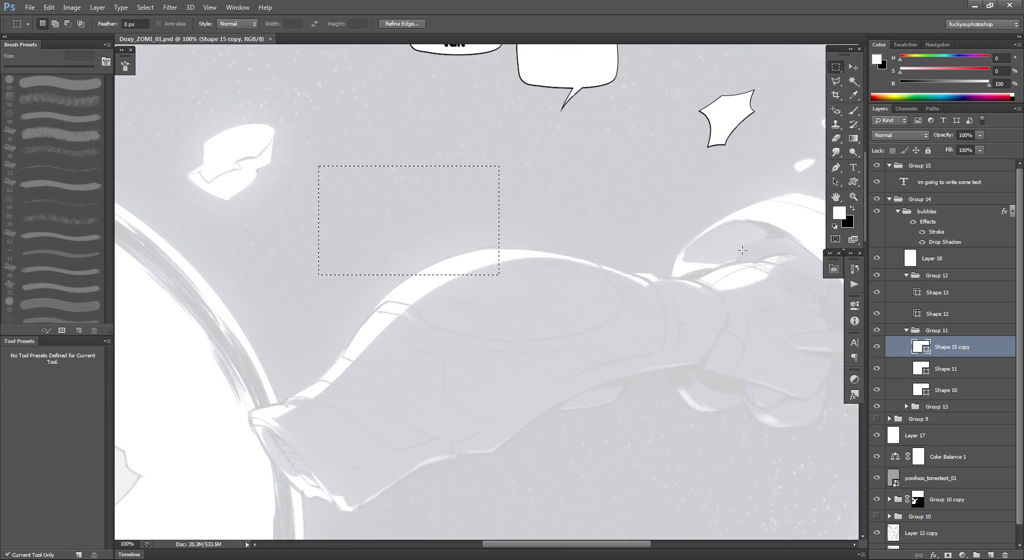
{"action": "left_click", "coordinate": [938, 257]}
{"action": "key", "text": "ctrl+f"}
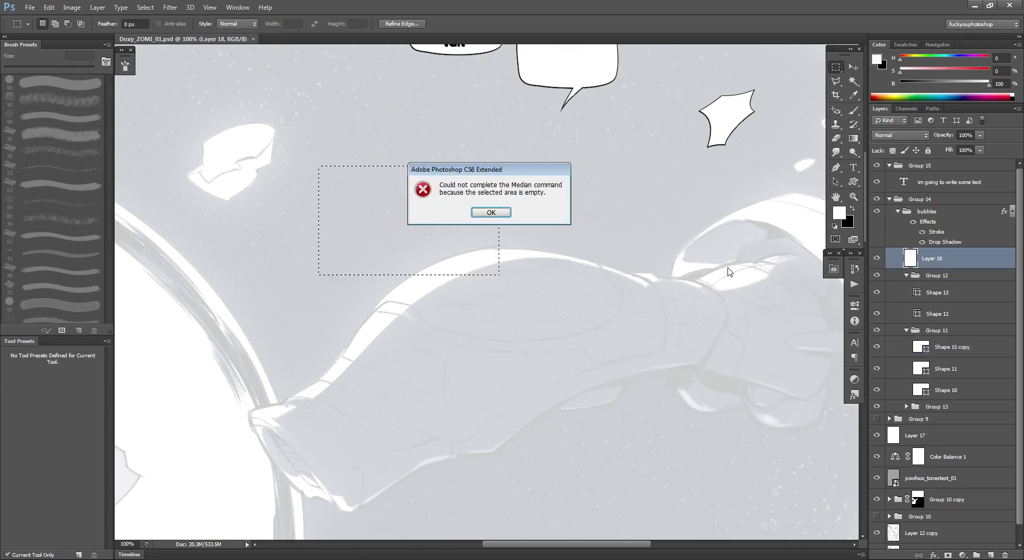
{"action": "key", "text": "Return"}
{"action": "key", "text": "ctrl+d"}
Paint a solid white oval bubble on Layer 18 with the 80 px brush, below the rounded bubbles.
{"action": "key", "text": "b"}
{"action": "mouse_move", "coordinate": [450, 212]}
{"action": "left_mouse_down"}
{"action": "mouse_move", "coordinate": [411, 217]}
{"action": "mouse_move", "coordinate": [412, 239]}
{"action": "mouse_move", "coordinate": [471, 206]}
{"action": "mouse_move", "coordinate": [396, 236]}
{"action": "mouse_move", "coordinate": [415, 251]}
{"action": "mouse_move", "coordinate": [483, 237]}
{"action": "mouse_move", "coordinate": [437, 242]}
{"action": "left_mouse_up"}
{"action": "key", "text": "ctrl+z"}
Roughen the painted oval's edge with a Ripple filter at 100% amount and Medium size.
{"action": "left_click", "coordinate": [171, 7]}
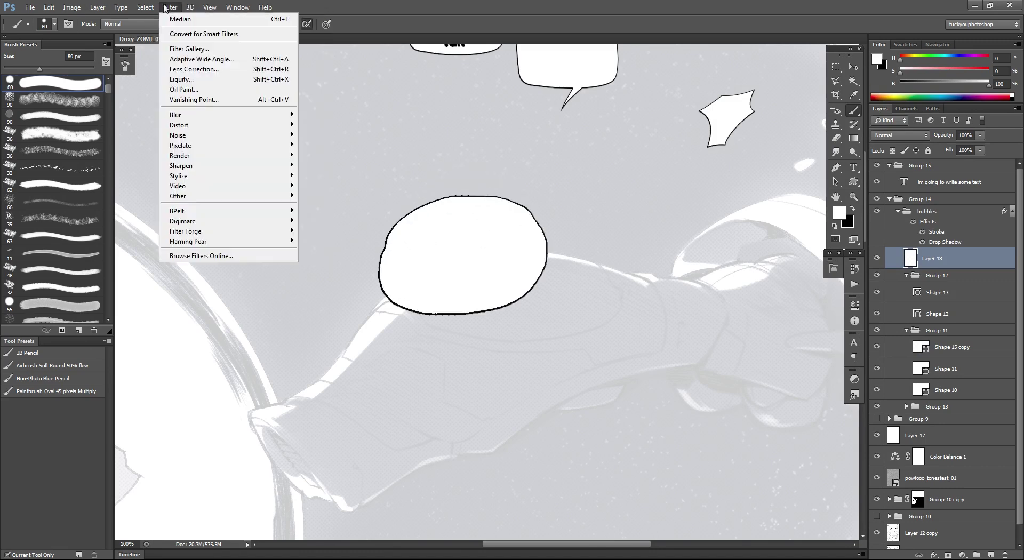
{"action": "mouse_move", "coordinate": [189, 135]}
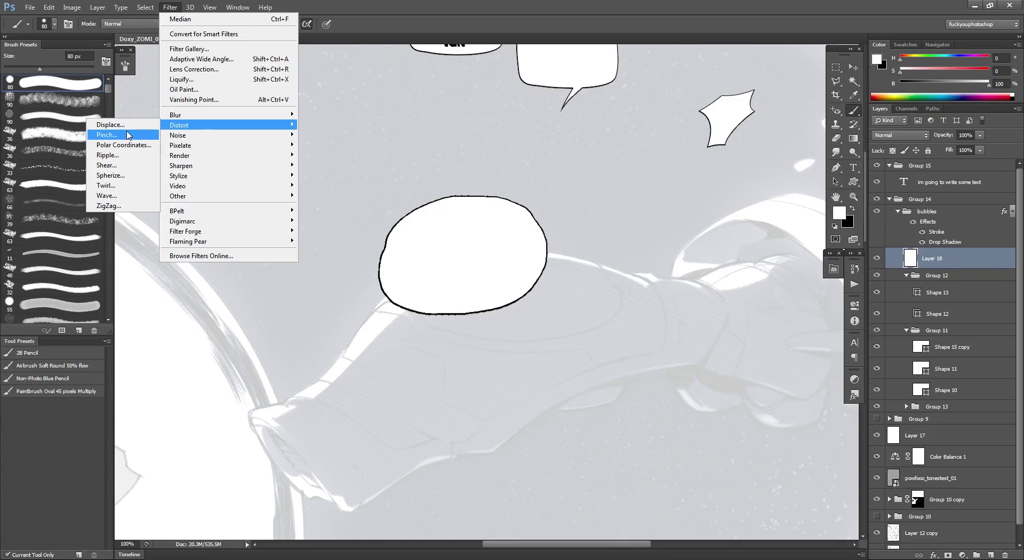
{"action": "left_click", "coordinate": [122, 158]}
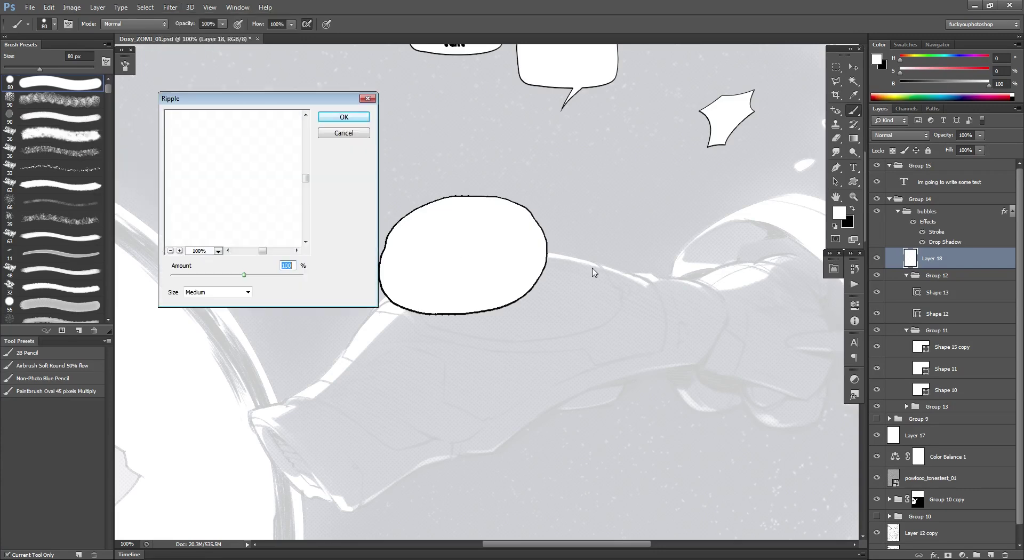
{"action": "left_click", "coordinate": [358, 116]}
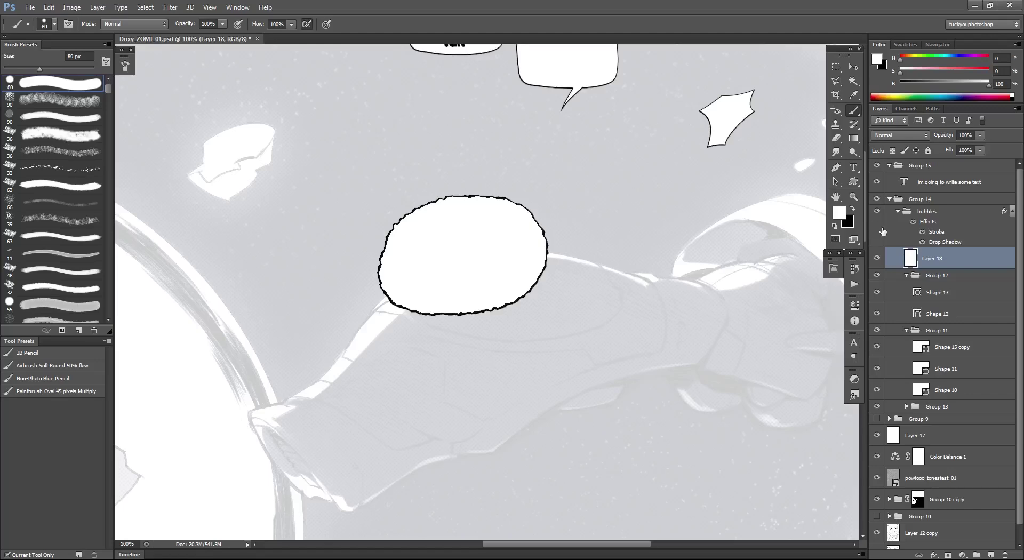
Load the rippled oval on Layer 18 as a selection and check its outline in Quick Mask mode.
{"action": "left_click", "coordinate": [911, 259], "text": "ctrl"}
{"action": "key", "text": "q"}
{"action": "left_click", "coordinate": [427, 222], "text": "ctrl"}
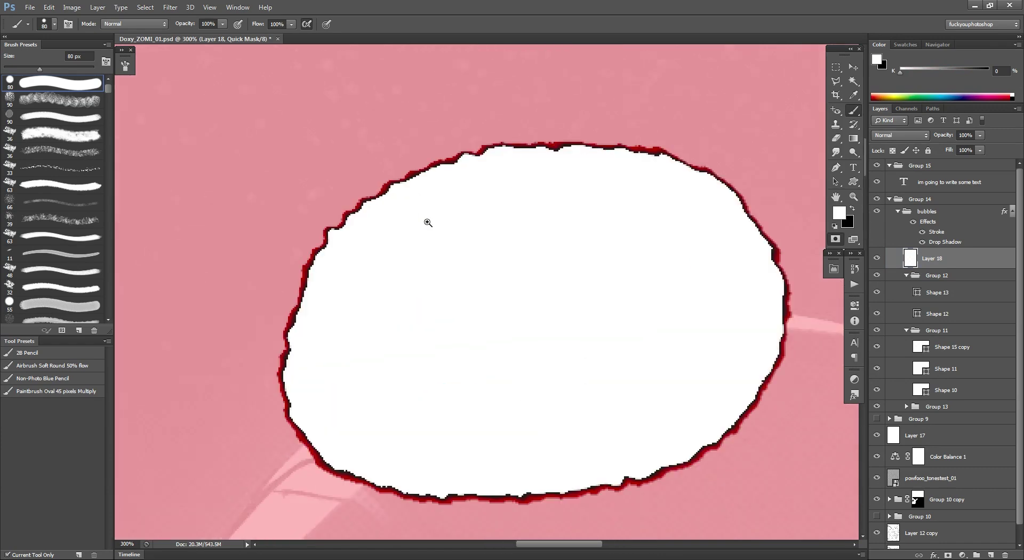
{"action": "key", "text": "q"}
{"action": "key", "text": "ctrl+minus"}
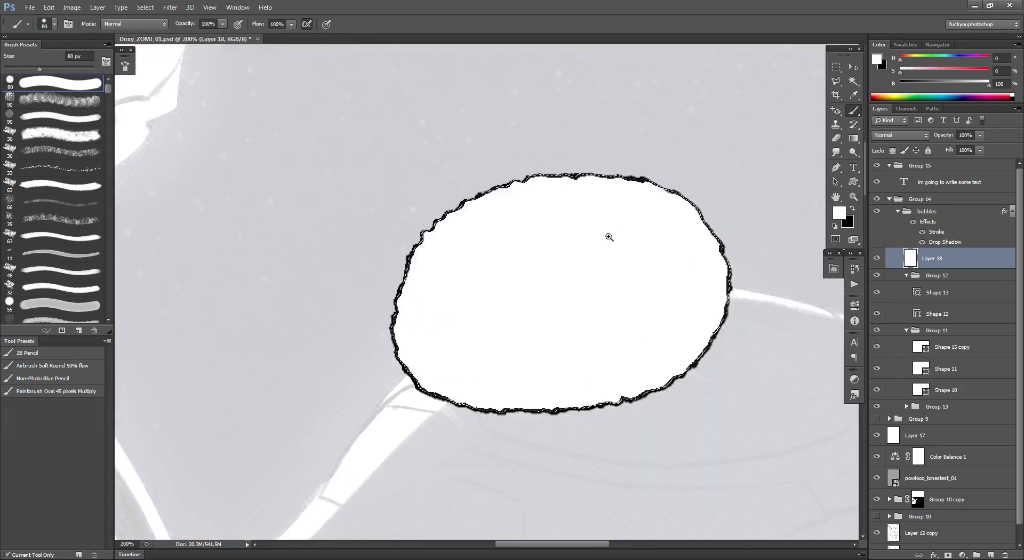
Convert the oval selection into a work path with a tolerance of 2.5 pixels.
{"action": "right_click", "coordinate": [587, 246]}
{"action": "left_click", "coordinate": [836, 67]}
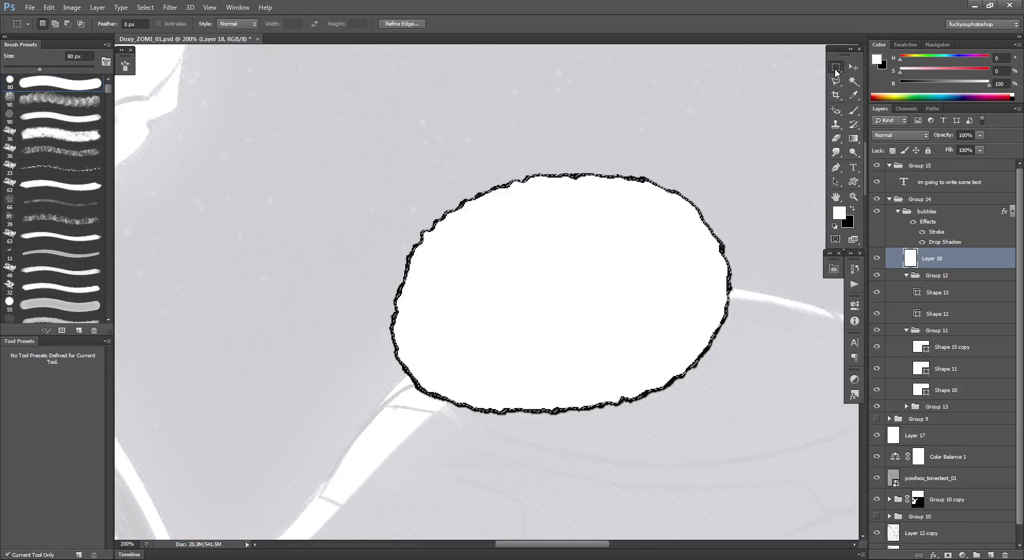
{"action": "right_click", "coordinate": [608, 222]}
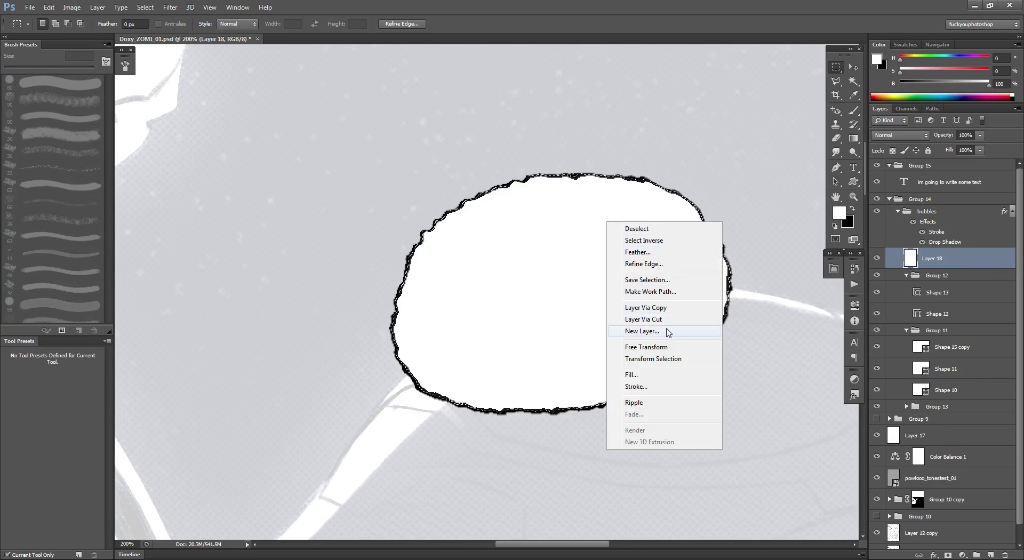
{"action": "left_click", "coordinate": [664, 292]}
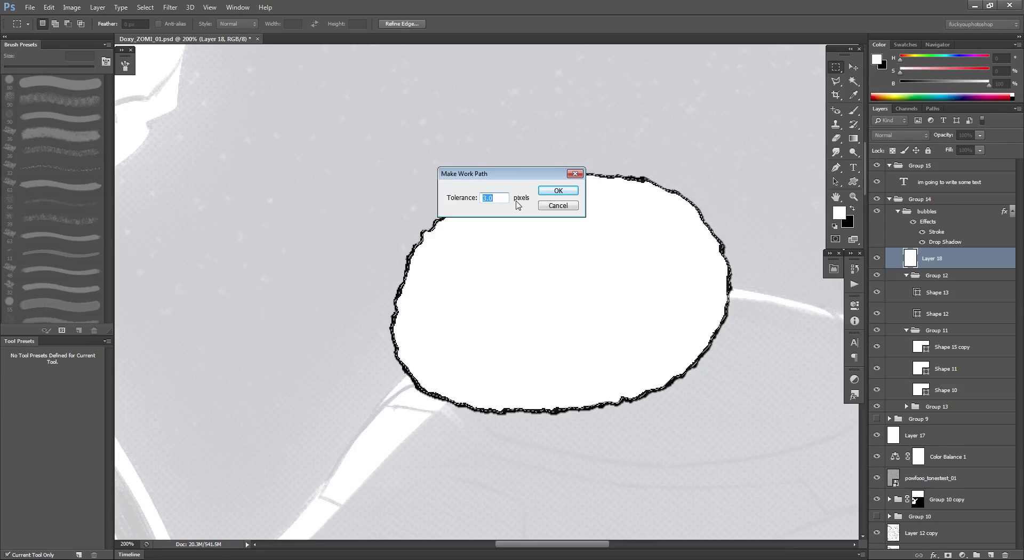
{"action": "type", "text": "2.5"}
{"action": "key", "text": "Return"}
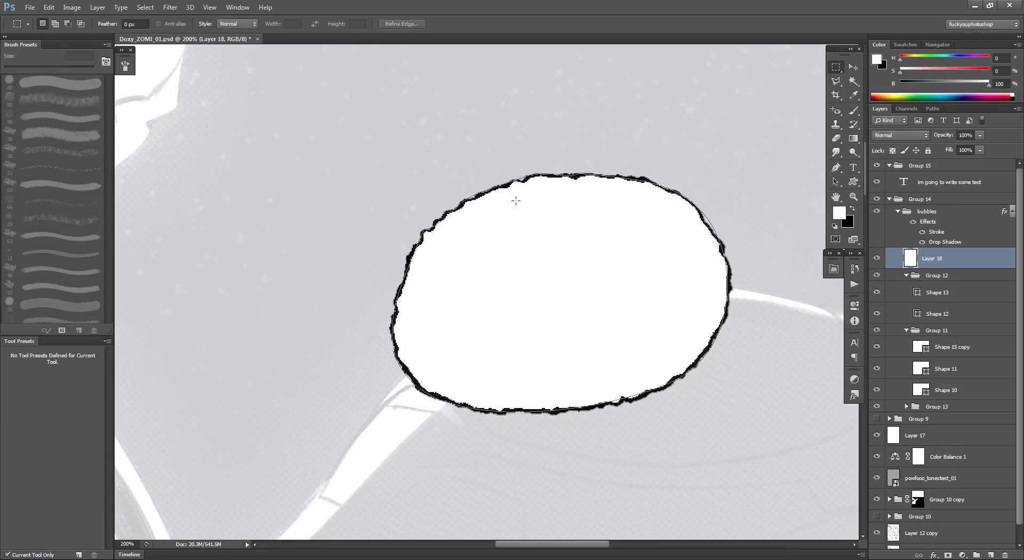
Convert the rippled oval's selection into a work path again, using a lower tolerance that follows the bumps more closely.
{"action": "right_click", "coordinate": [523, 230]}
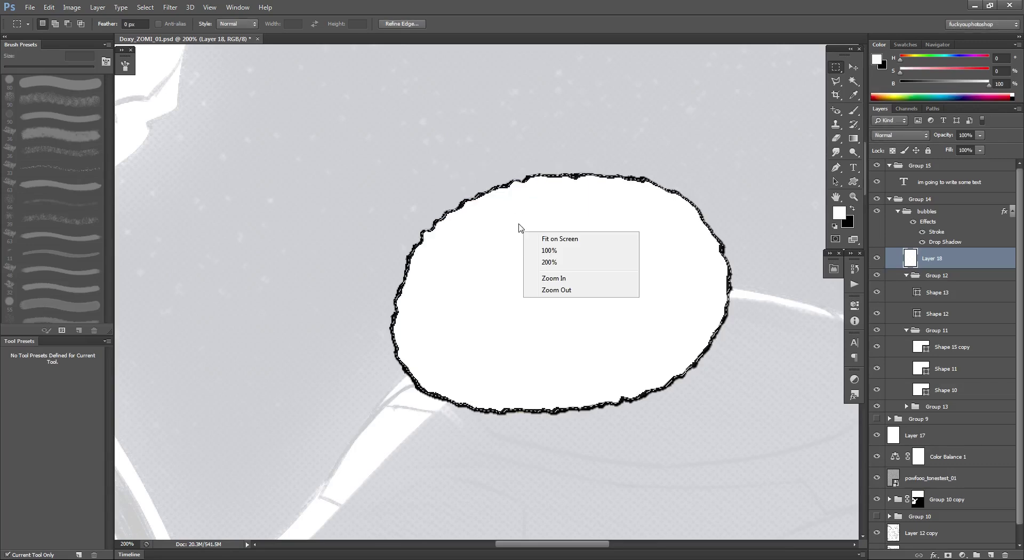
{"action": "left_click", "coordinate": [590, 185]}
{"action": "right_click", "coordinate": [590, 185]}
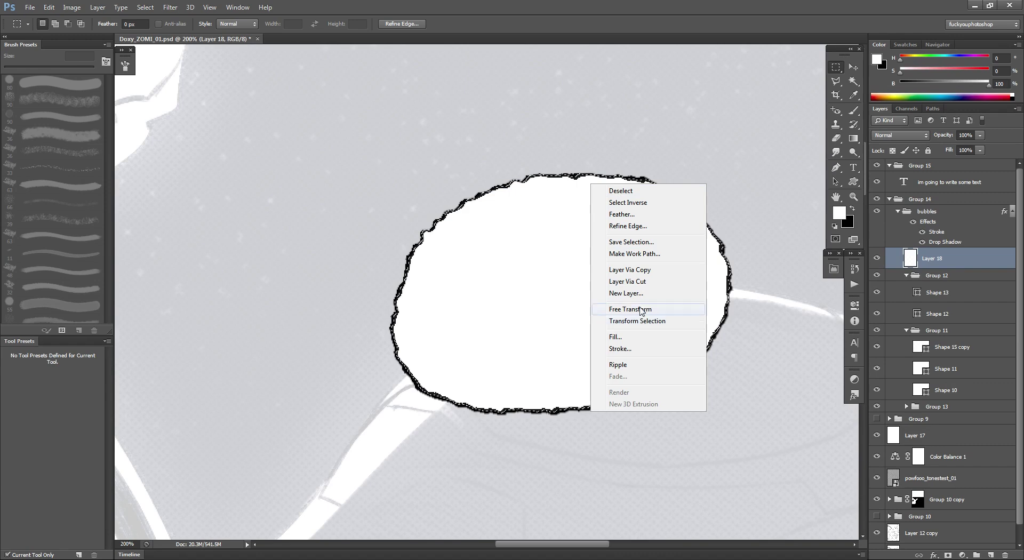
{"action": "left_click", "coordinate": [647, 255]}
{"action": "type", "text": "1."}
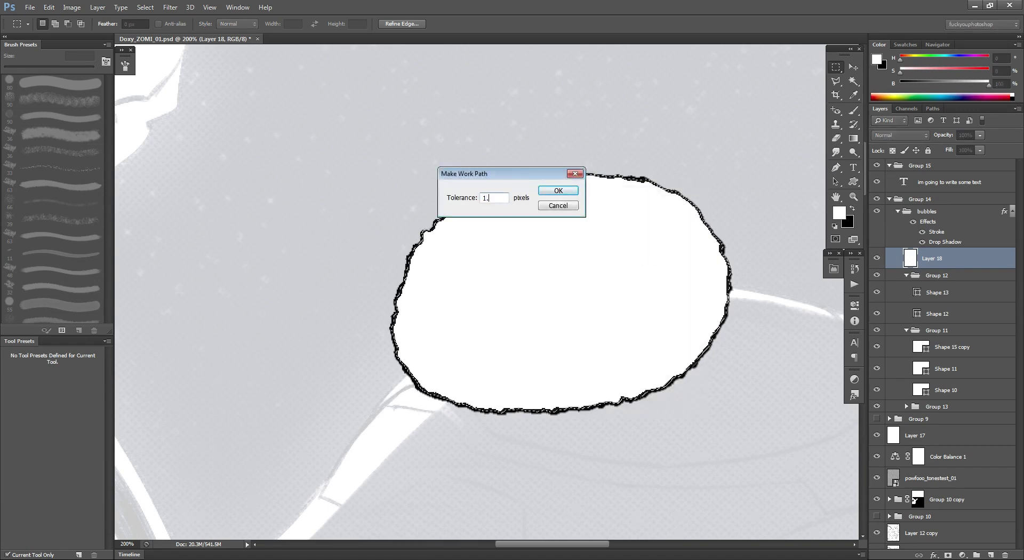
{"action": "type", "text": "0"}
{"action": "key", "text": "Return"}
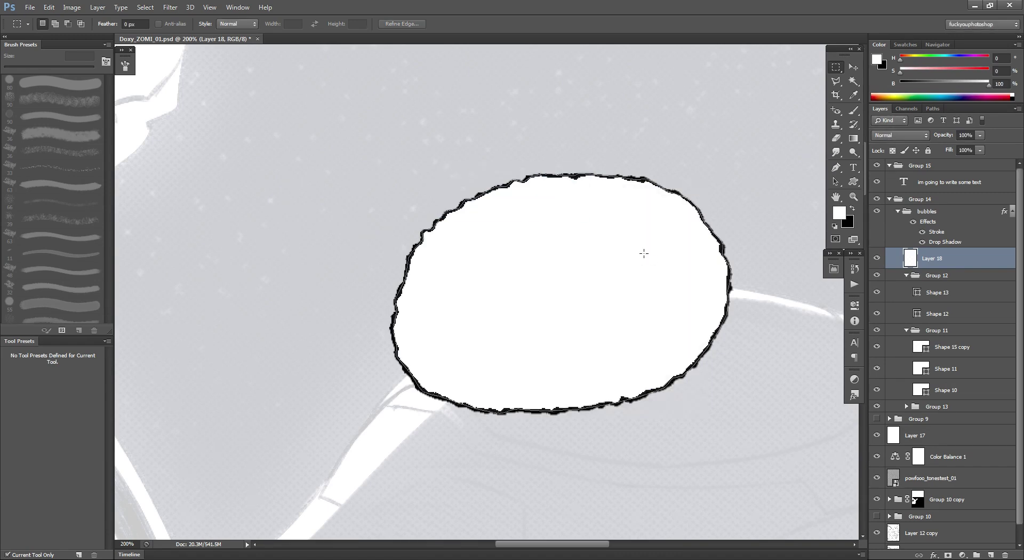
Hide Layer 18, bring back the oval selection and check its edge in Quick Mask mode.
{"action": "left_click", "coordinate": [495, 182], "text": "ctrl"}
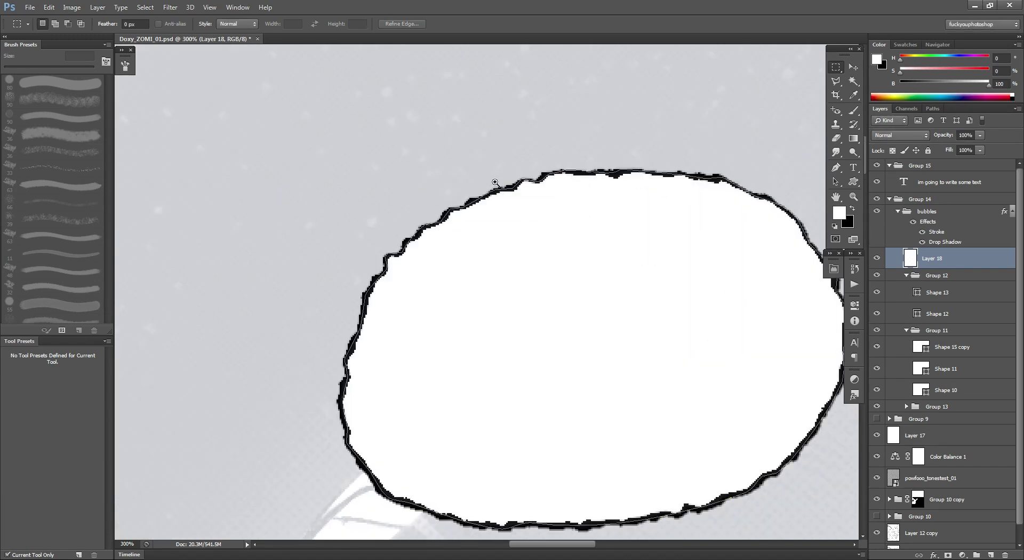
{"action": "left_click", "coordinate": [882, 258]}
{"action": "left_click_drag", "start_coordinate": [607, 331], "coordinate": [501, 278]}
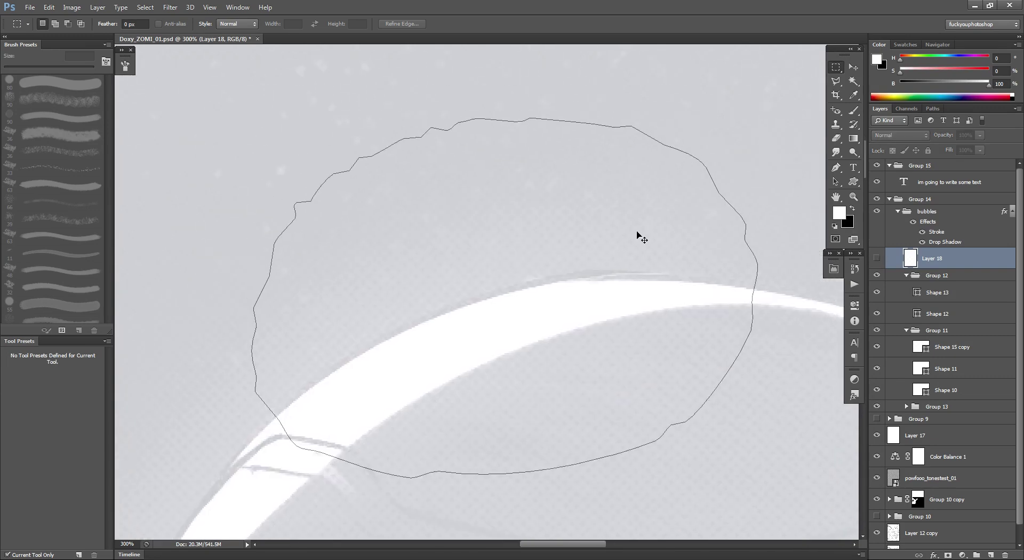
{"action": "key", "text": "ctrl+Return"}
{"action": "key", "text": "q"}
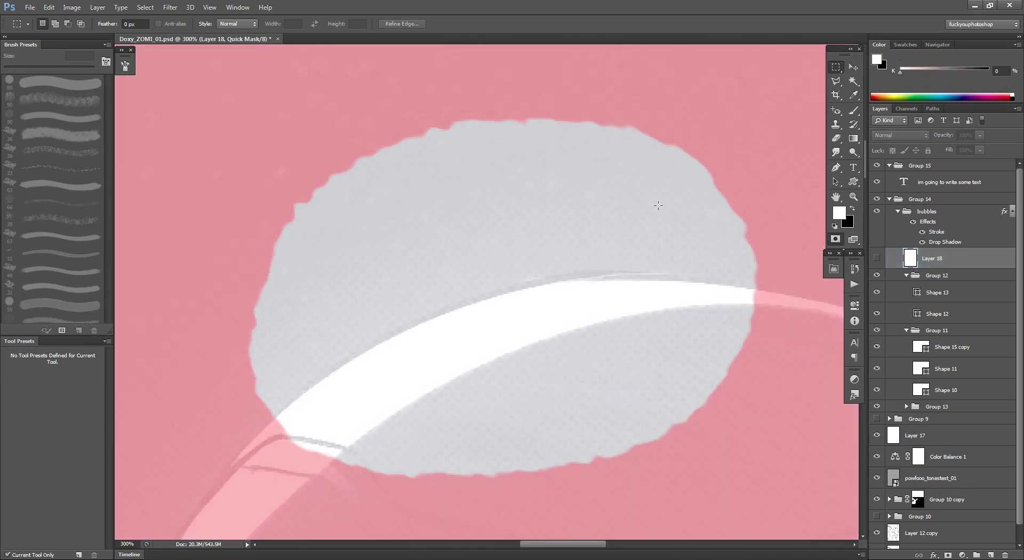
{"action": "key", "text": "q"}
Convert the oval selection into a work path with a tolerance of 1.2 pixels.
{"action": "right_click", "coordinate": [582, 207]}
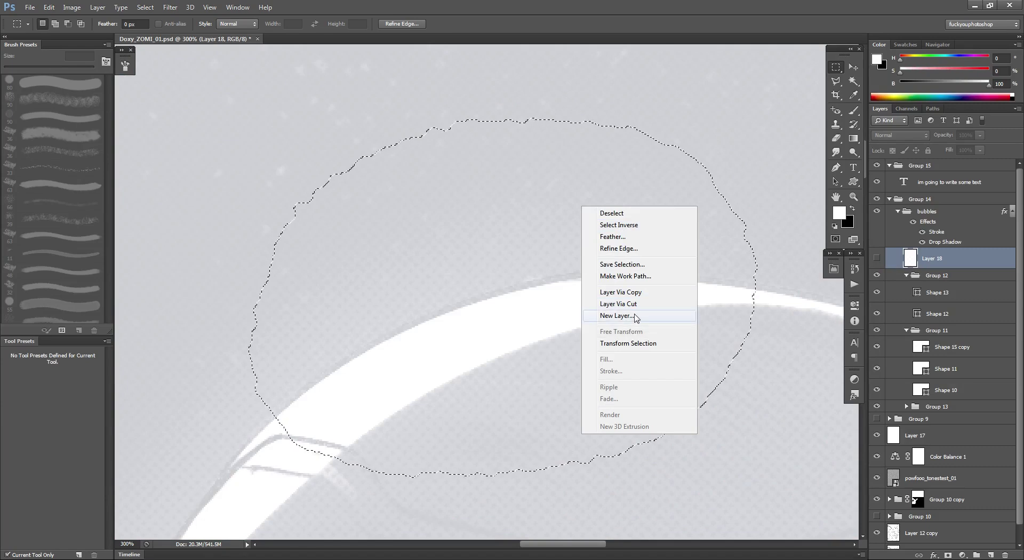
{"action": "left_click", "coordinate": [638, 276]}
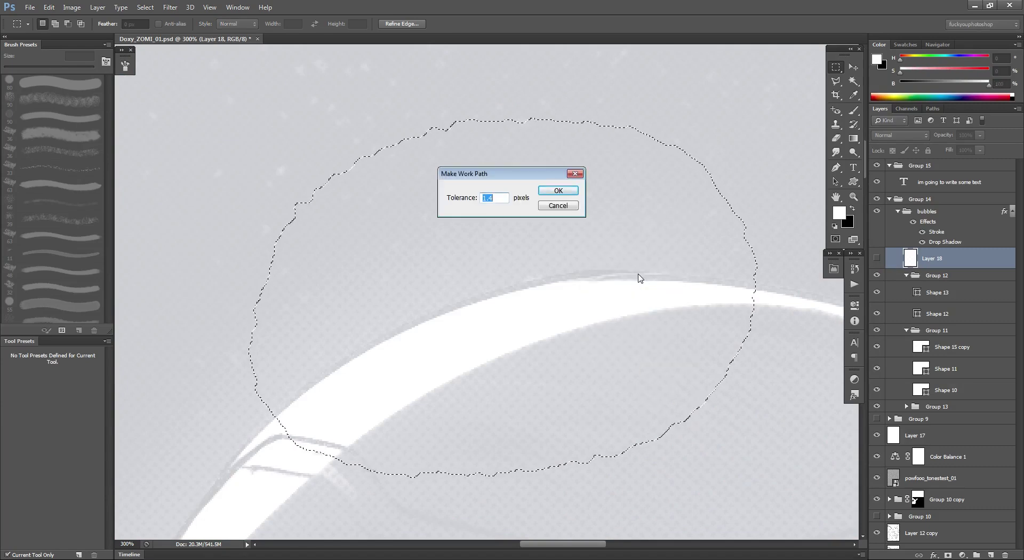
{"action": "type", "text": "1.2"}
{"action": "key", "text": "Return"}
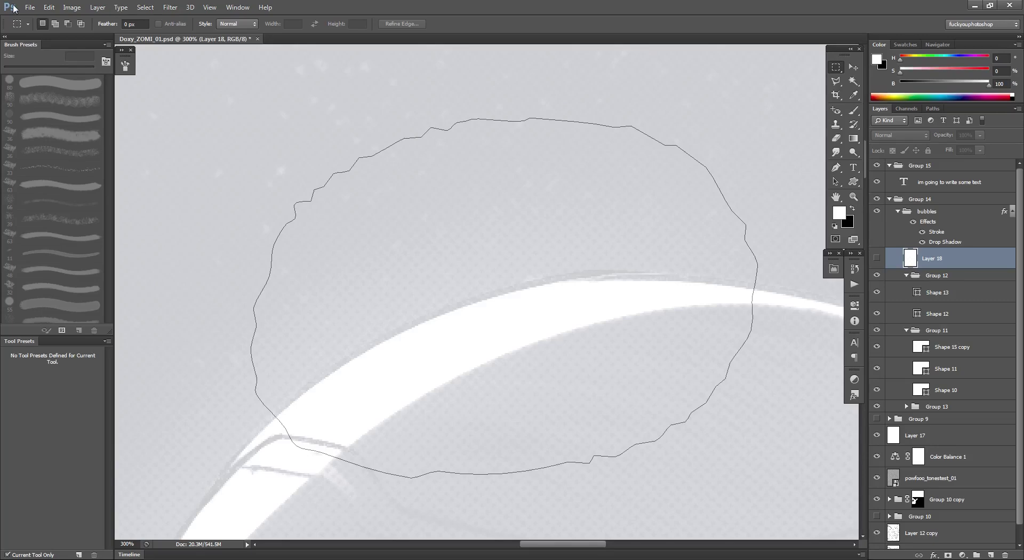
Define the oval work path as a custom shape named Shape 21.
{"action": "left_click", "coordinate": [49, 7]}
{"action": "left_click", "coordinate": [91, 271]}
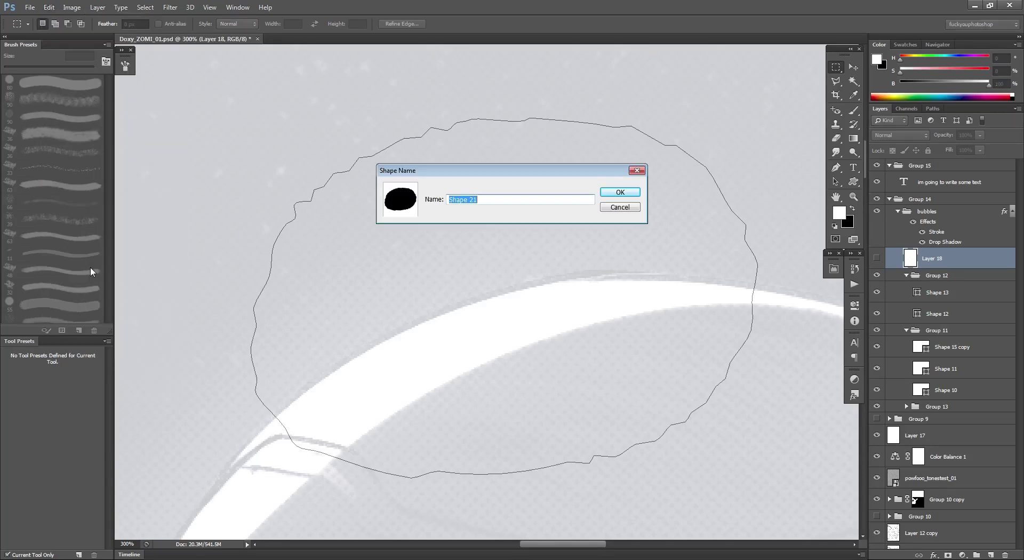
{"action": "left_click", "coordinate": [619, 193]}
Set the Custom Shape tool to the newly defined bumpy oval from the shape library.
{"action": "left_click", "coordinate": [475, 246], "text": "alt"}
{"action": "left_click", "coordinate": [475, 246], "text": "alt"}
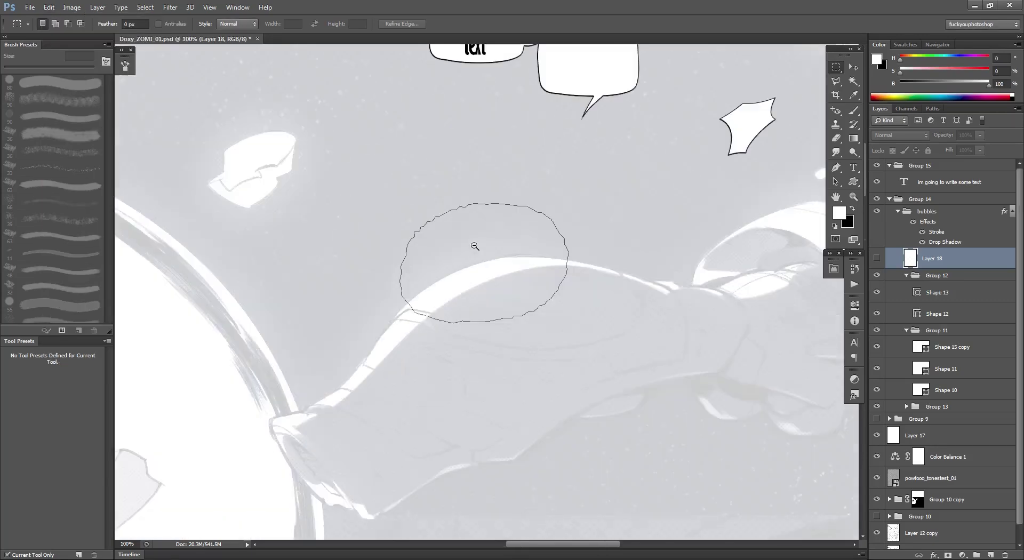
{"action": "left_click", "coordinate": [475, 246], "text": "alt"}
{"action": "left_click", "coordinate": [854, 182]}
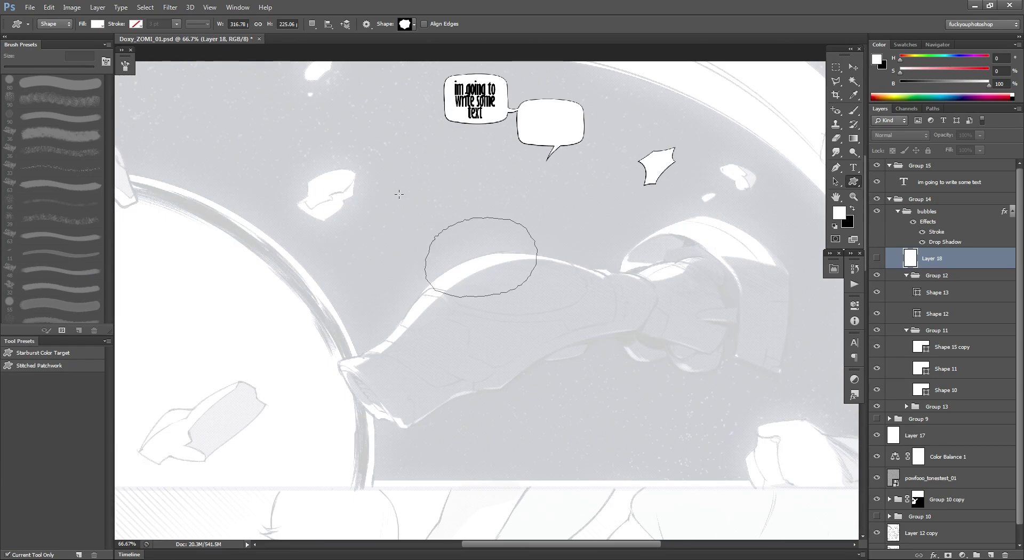
{"action": "left_click_drag", "start_coordinate": [399, 194], "coordinate": [519, 273]}
{"action": "key", "text": "ctrl+z"}
{"action": "left_click", "coordinate": [408, 24]}
{"action": "right_click", "coordinate": [673, 138]}
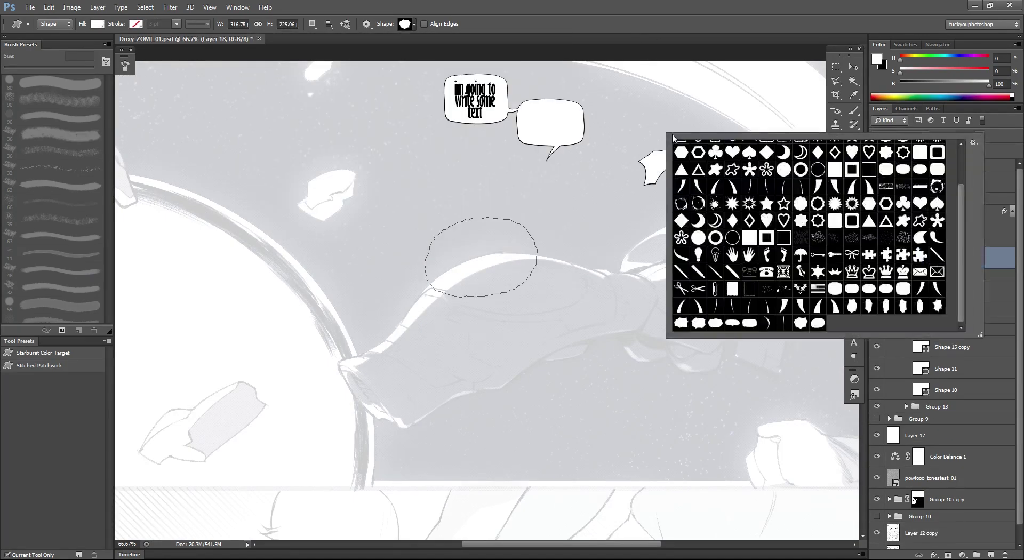
{"action": "left_click", "coordinate": [822, 322]}
{"action": "left_click", "coordinate": [513, 10]}
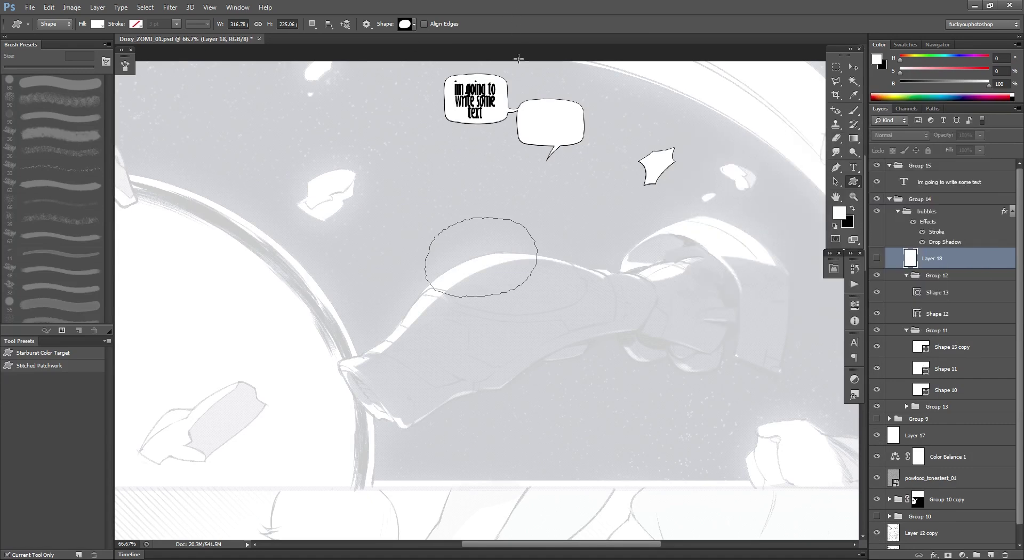
Draw the bumpy oval as a white vector bubble about 329 by 232 px, below the small burst.
{"action": "left_click_drag", "start_coordinate": [545, 287], "coordinate": [420, 205]}
{"action": "left_click_drag", "start_coordinate": [432, 139], "coordinate": [550, 221]}
{"action": "left_click_drag", "start_coordinate": [421, 209], "coordinate": [416, 267]}
{"action": "left_click", "coordinate": [461, 246], "text": "ctrl"}
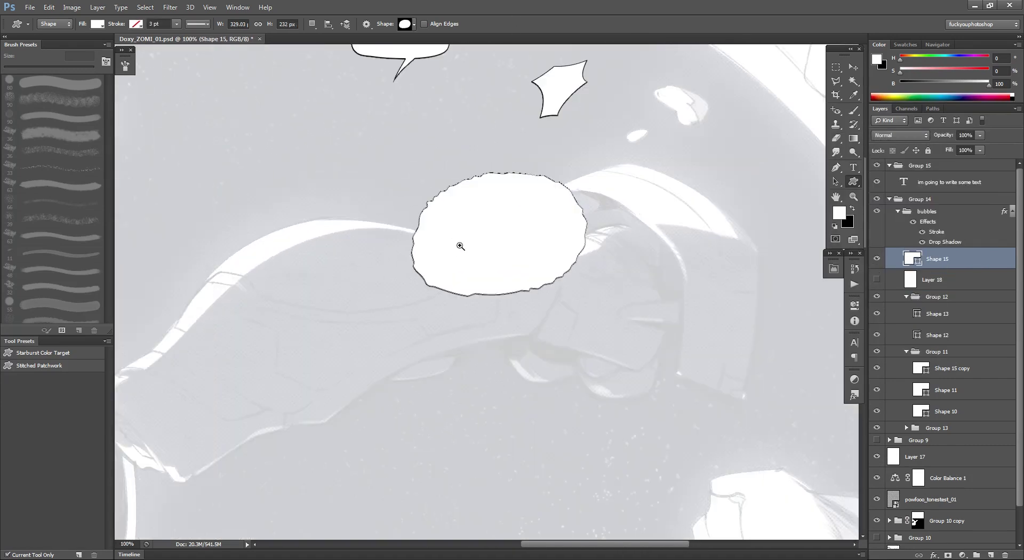
Collapse the bubbles group's effects list and put the oval on Shape 15 into warp mode.
{"action": "left_click", "coordinate": [926, 211]}
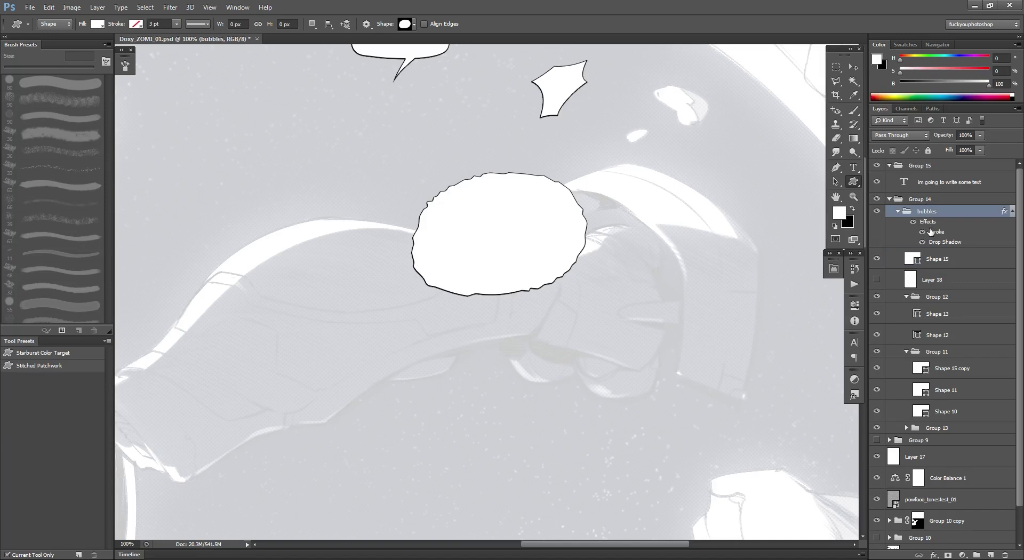
{"action": "left_click", "coordinate": [1012, 211]}
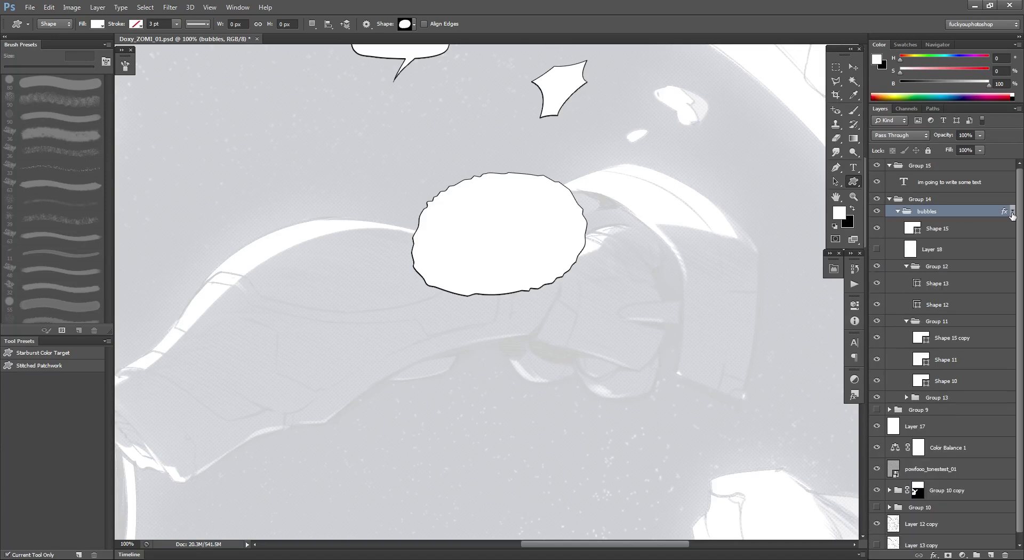
{"action": "left_click", "coordinate": [512, 242]}
{"action": "key", "text": "ctrl+t"}
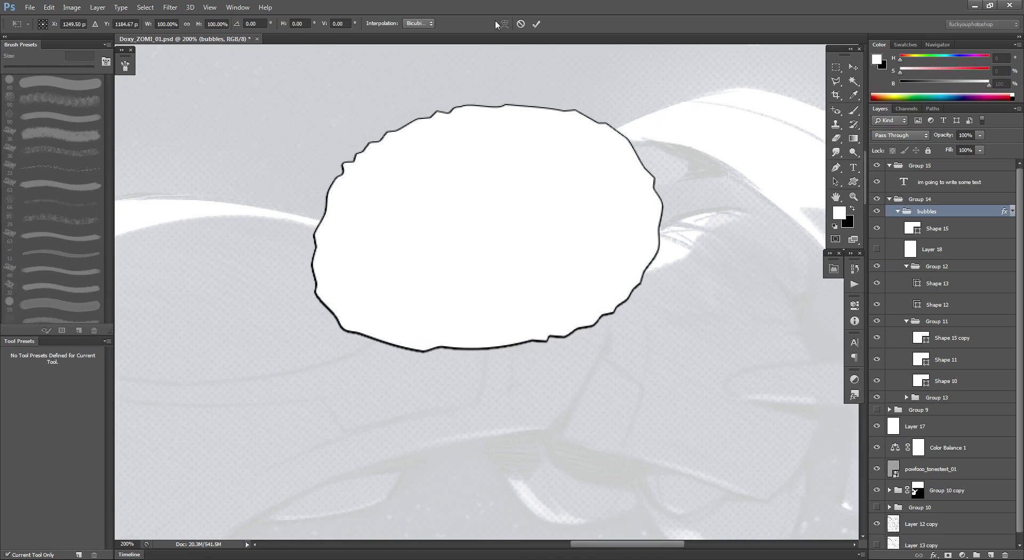
{"action": "key", "text": "Escape"}
{"action": "left_click", "coordinate": [937, 228]}
{"action": "key", "text": "ctrl+t"}
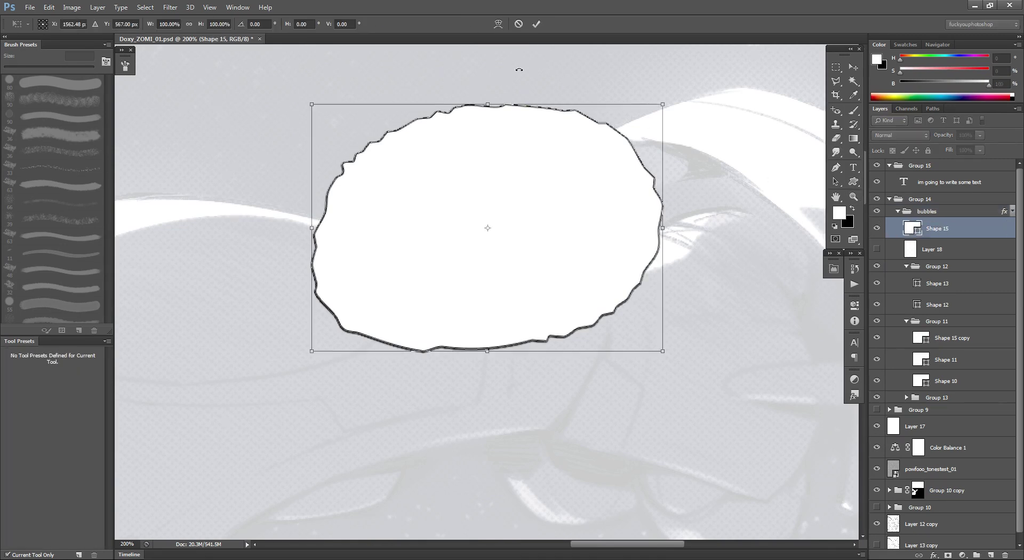
{"action": "left_click", "coordinate": [498, 24]}
Distort the oval freehand with the Custom warp mesh, pulling its upper and lower areas outward.
{"action": "left_click_drag", "start_coordinate": [497, 219], "coordinate": [488, 248]}
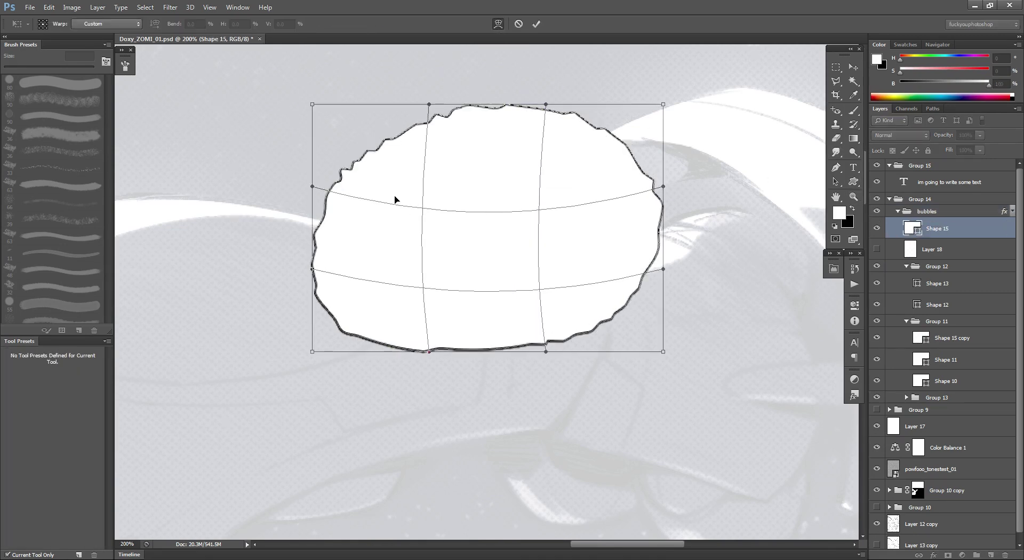
{"action": "left_click_drag", "start_coordinate": [394, 195], "coordinate": [353, 178]}
{"action": "left_click_drag", "start_coordinate": [563, 271], "coordinate": [581, 295]}
{"action": "left_click_drag", "start_coordinate": [530, 201], "coordinate": [601, 199]}
Apply a Wave warp with an 18% bend to the oval on Shape 15.
{"action": "left_click", "coordinate": [112, 24]}
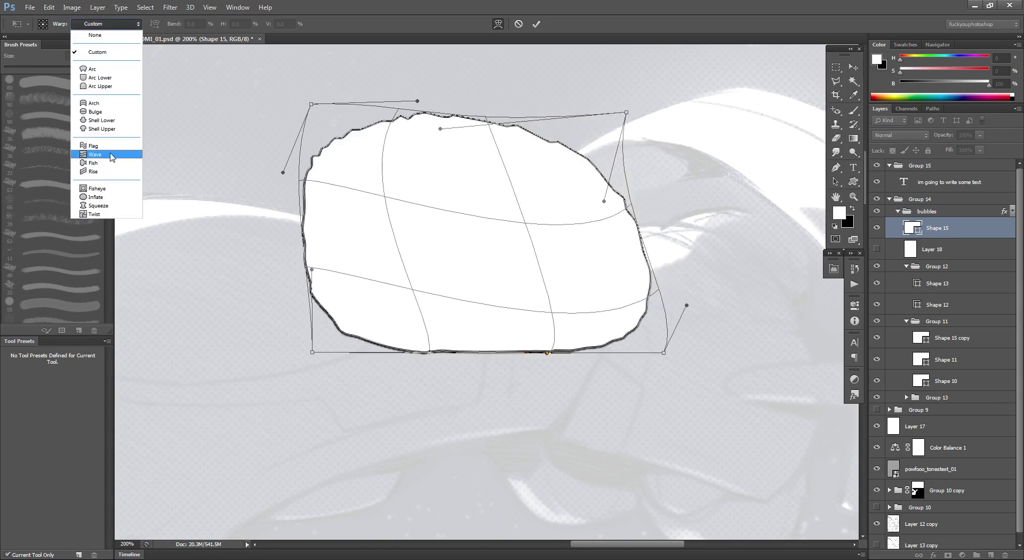
{"action": "left_click", "coordinate": [111, 154]}
{"action": "left_click_drag", "start_coordinate": [469, 183], "coordinate": [362, 229]}
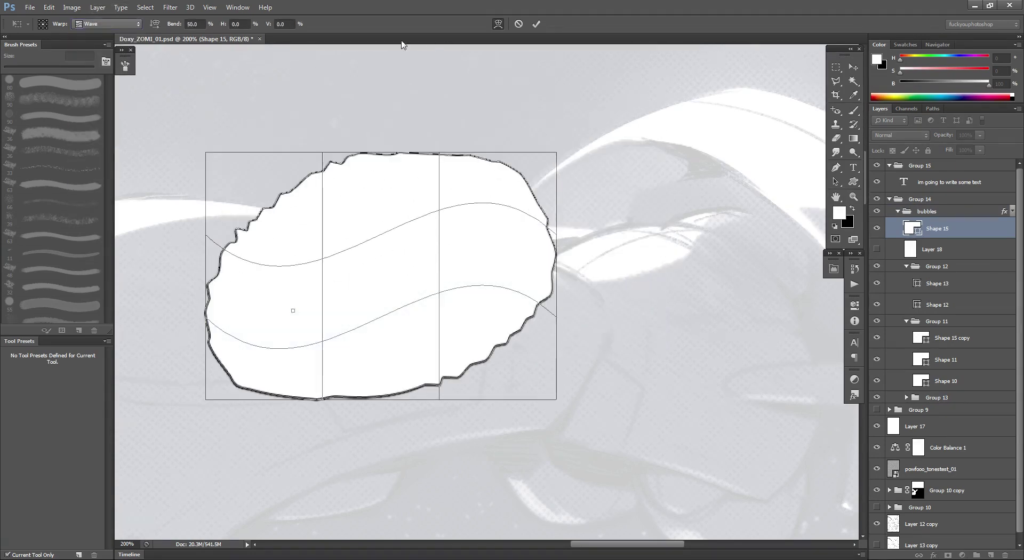
{"action": "left_click_drag", "start_coordinate": [171, 26], "coordinate": [1, 63]}
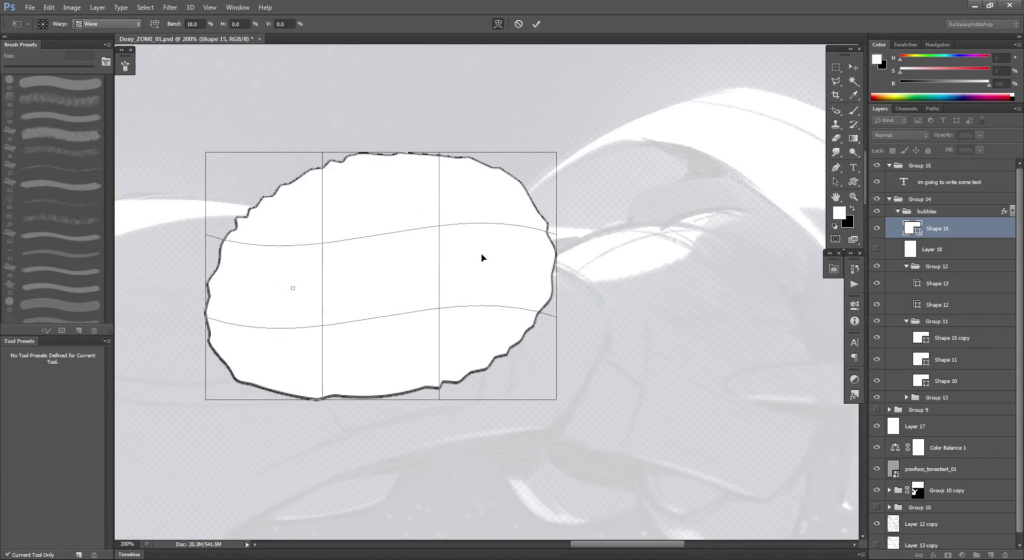
{"action": "left_click_drag", "start_coordinate": [482, 258], "coordinate": [419, 170]}
{"action": "key", "text": "Return"}
{"action": "left_click", "coordinate": [419, 170]}
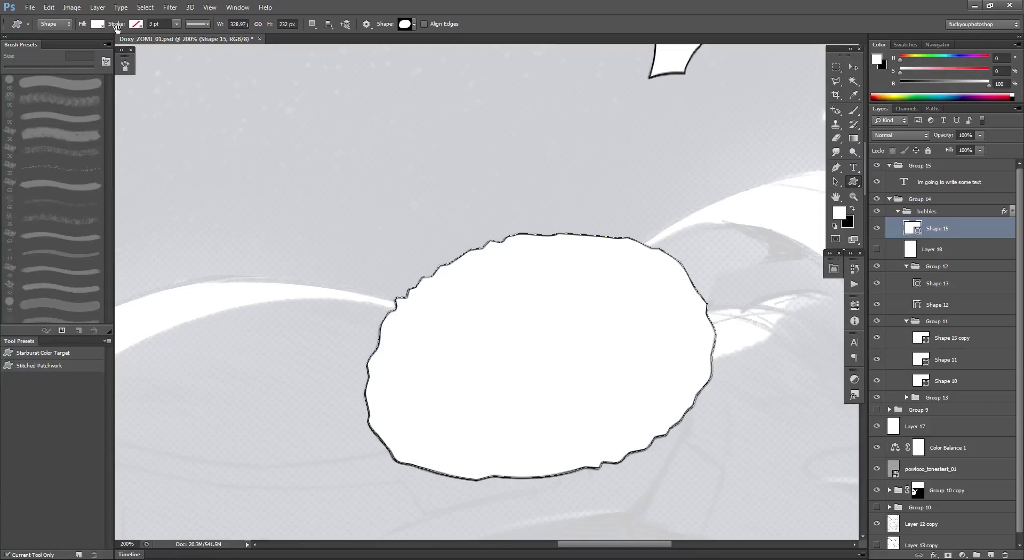
Reshape the oval with a Squeeze warp into a tall, narrow-waisted bubble about 219 by 344 px.
{"action": "key", "text": "ctrl+t"}
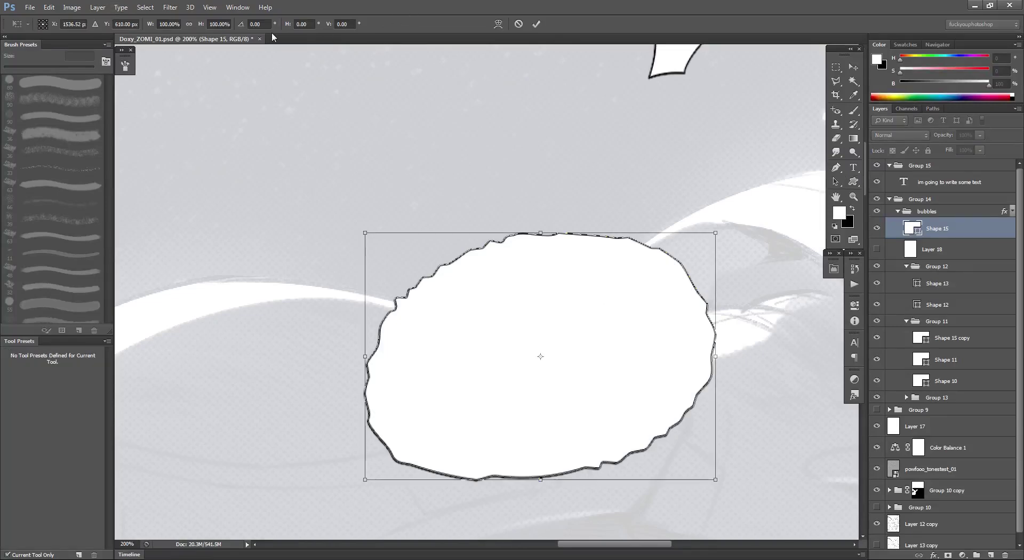
{"action": "left_click", "coordinate": [499, 24]}
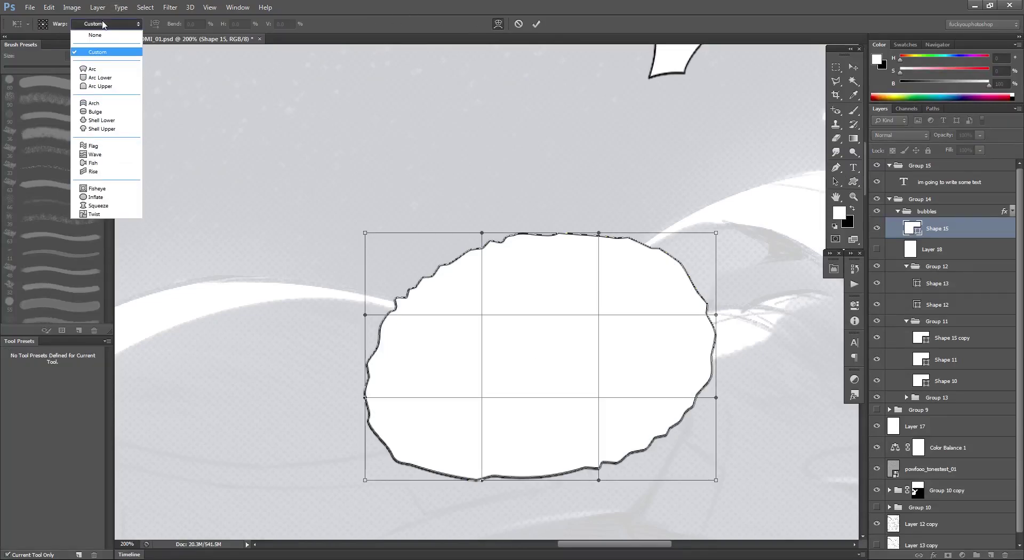
{"action": "left_click", "coordinate": [105, 24]}
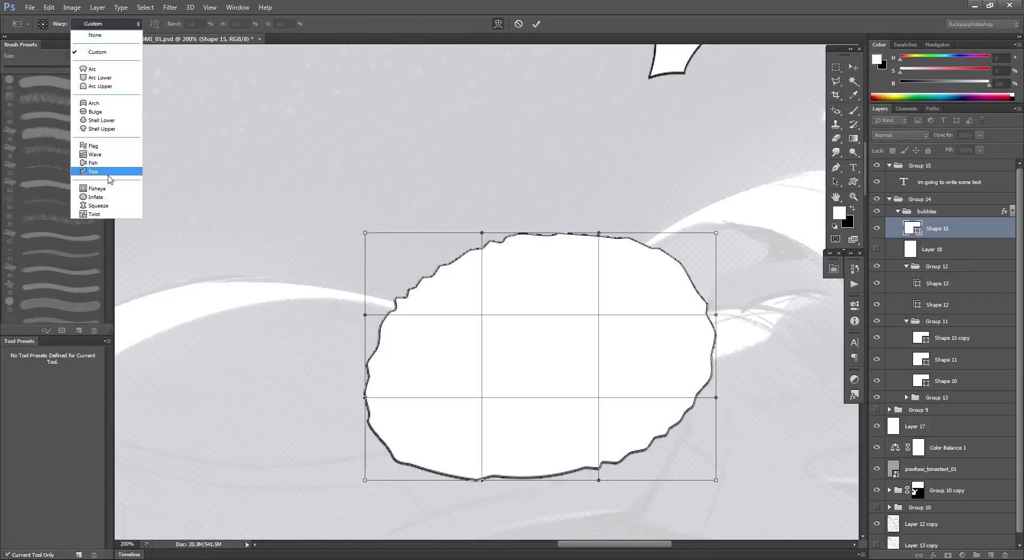
{"action": "left_click", "coordinate": [105, 206]}
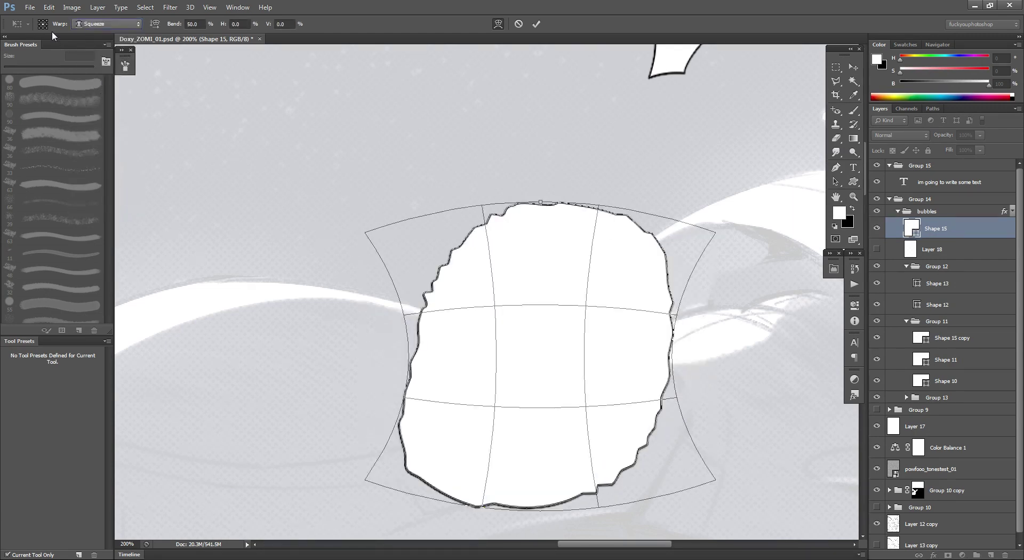
{"action": "left_click_drag", "start_coordinate": [537, 203], "coordinate": [532, 351]}
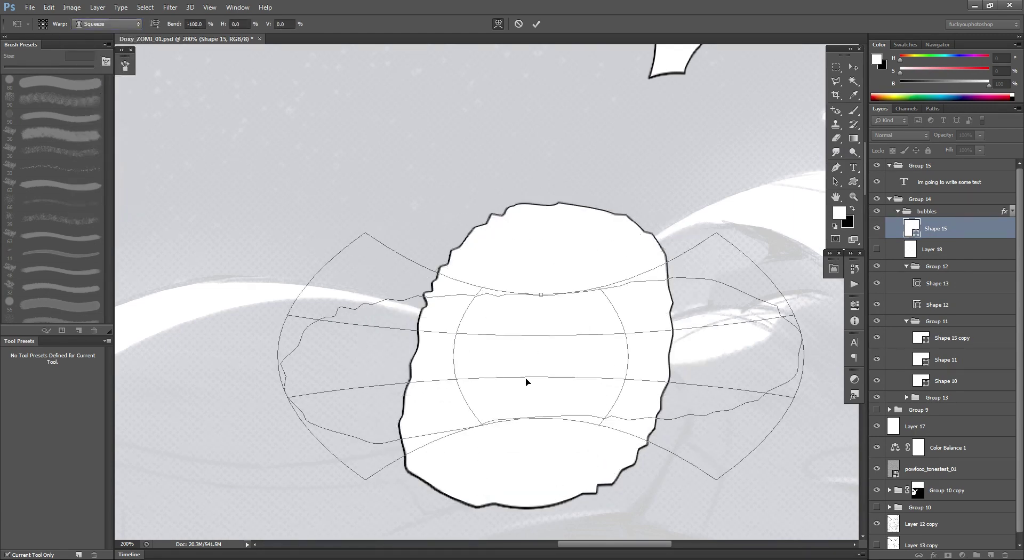
{"action": "left_click_drag", "start_coordinate": [543, 298], "coordinate": [538, 86]}
{"action": "key", "text": "Return"}
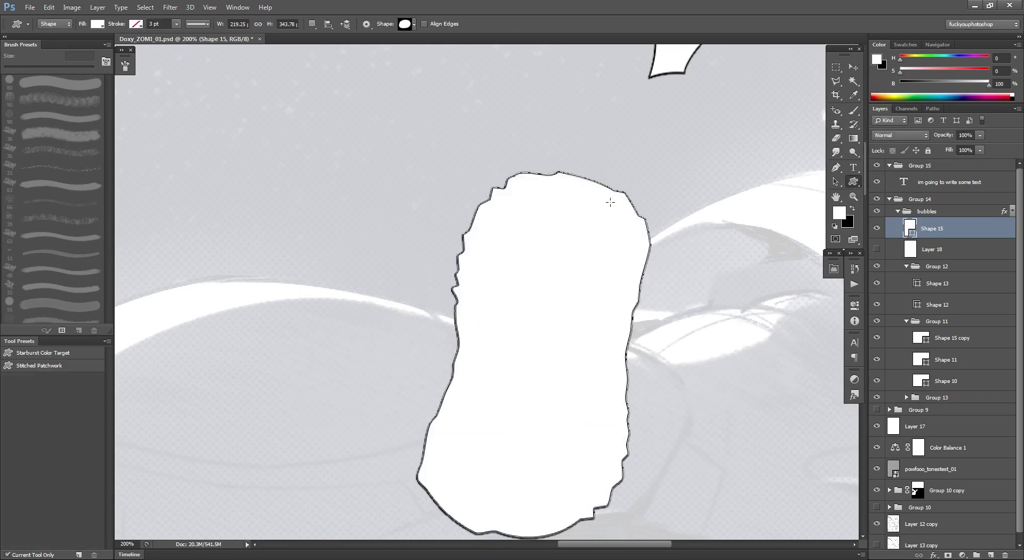
{"action": "key", "text": "Return"}
Examine the squeezed bubble's outline up close and in context with the other speech bubbles.
{"action": "left_click_drag", "start_coordinate": [621, 283], "coordinate": [525, 323]}
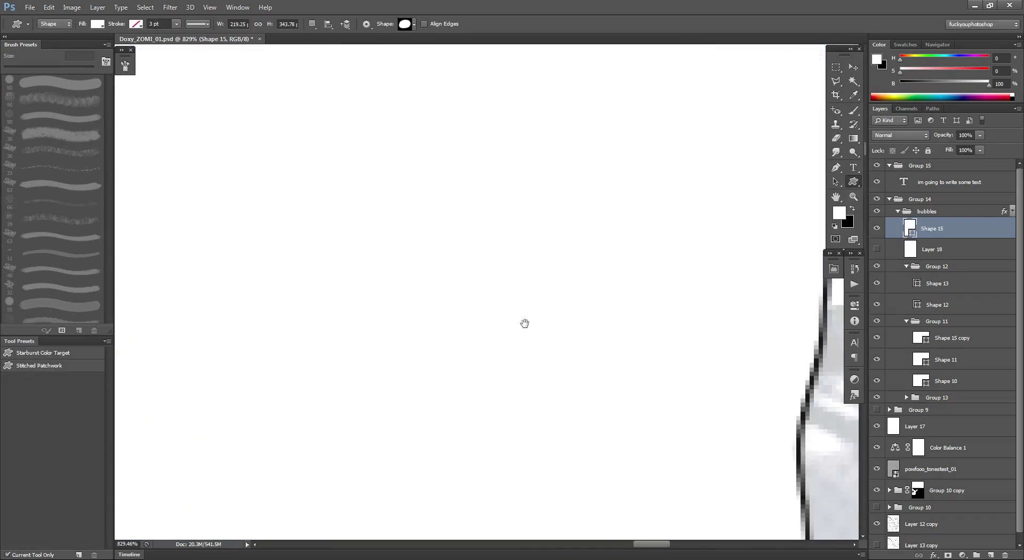
{"action": "scroll", "coordinate": [556, 308], "scroll_direction": "down", "scroll_amount": 2}
{"action": "left_click", "coordinate": [555, 308], "text": "alt"}
{"action": "left_click", "coordinate": [555, 308], "text": "alt"}
{"action": "left_click", "coordinate": [555, 307], "text": "alt"}
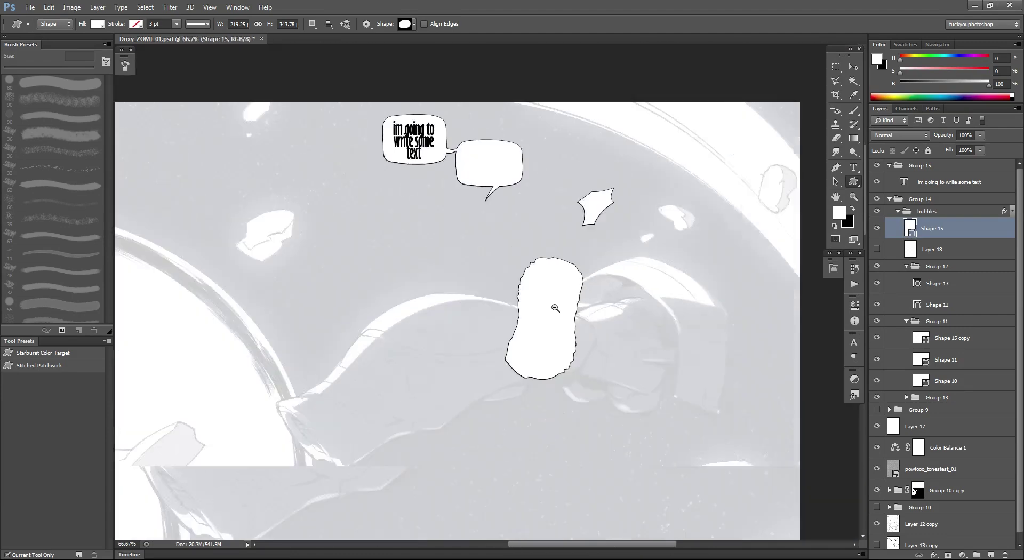
{"action": "left_click", "coordinate": [581, 341], "text": "ctrl"}
{"action": "left_click", "coordinate": [581, 341], "text": "ctrl"}
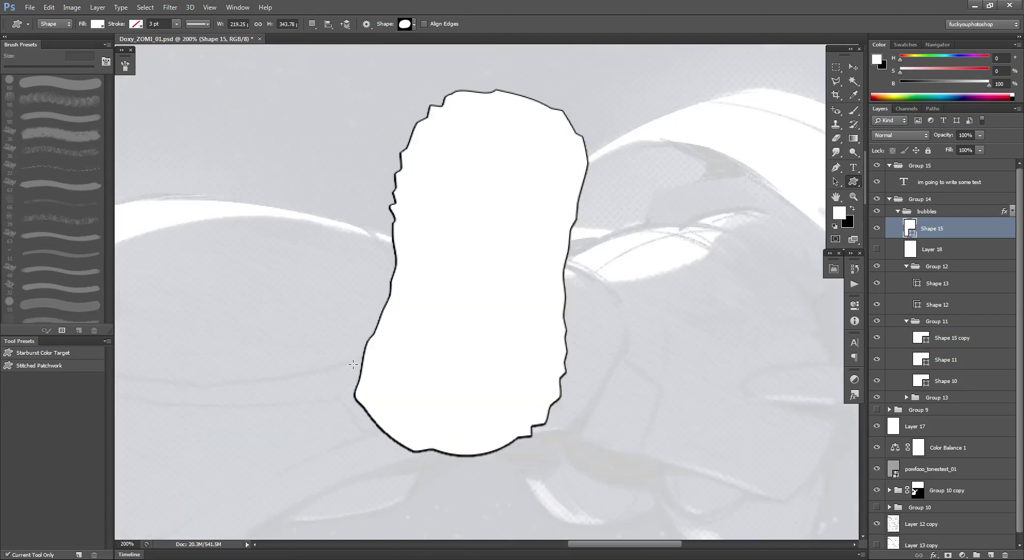
{"action": "left_click", "coordinate": [490, 341], "text": "ctrl+alt"}
{"action": "left_click", "coordinate": [490, 341], "text": "ctrl+alt"}
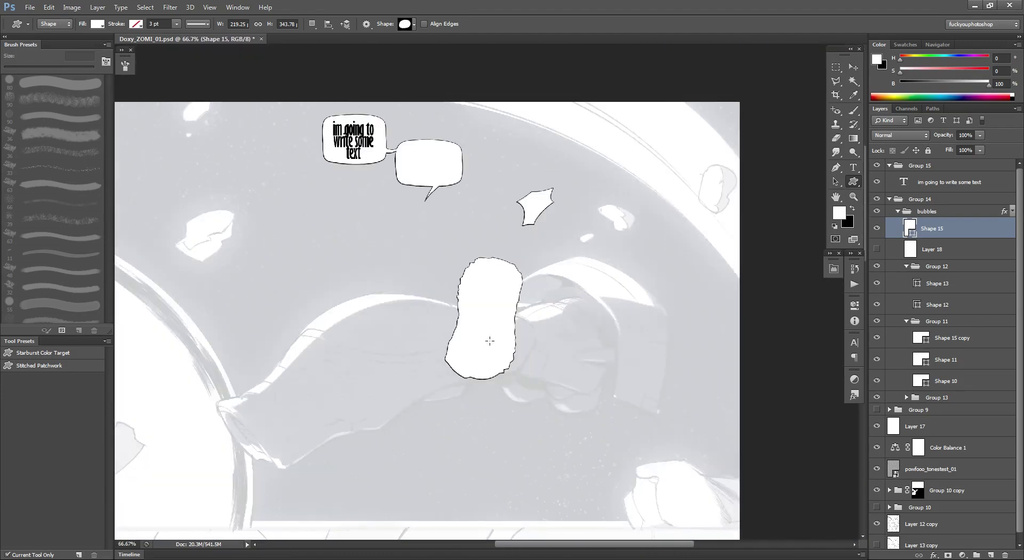
Switch to the Rectangular Marquee Tool and draw a trial selection in the empty area below the text bubble, clearing it again.
{"action": "left_click", "coordinate": [491, 341], "text": "ctrl"}
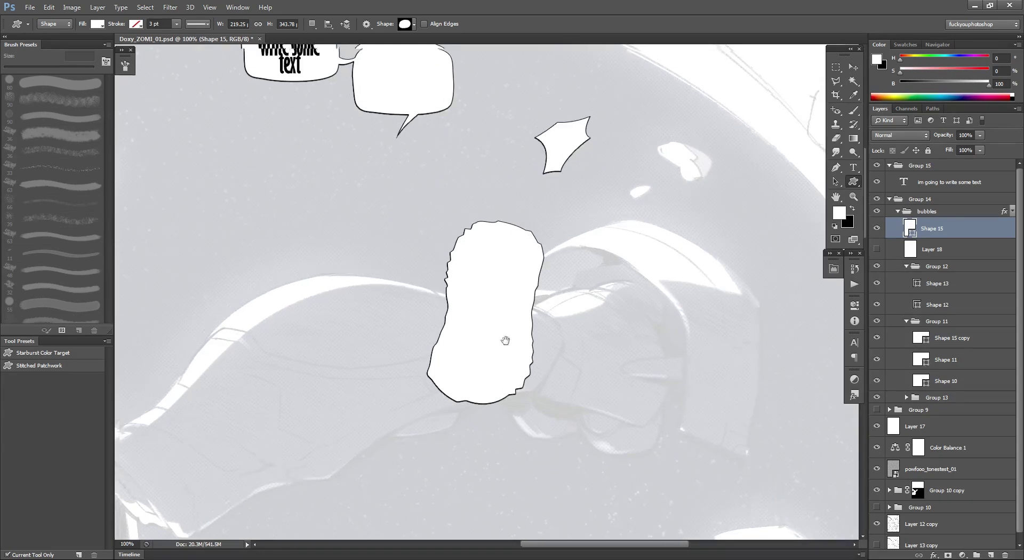
{"action": "left_click_drag", "start_coordinate": [506, 338], "coordinate": [615, 426]}
{"action": "left_click_drag", "start_coordinate": [567, 391], "coordinate": [567, 405]}
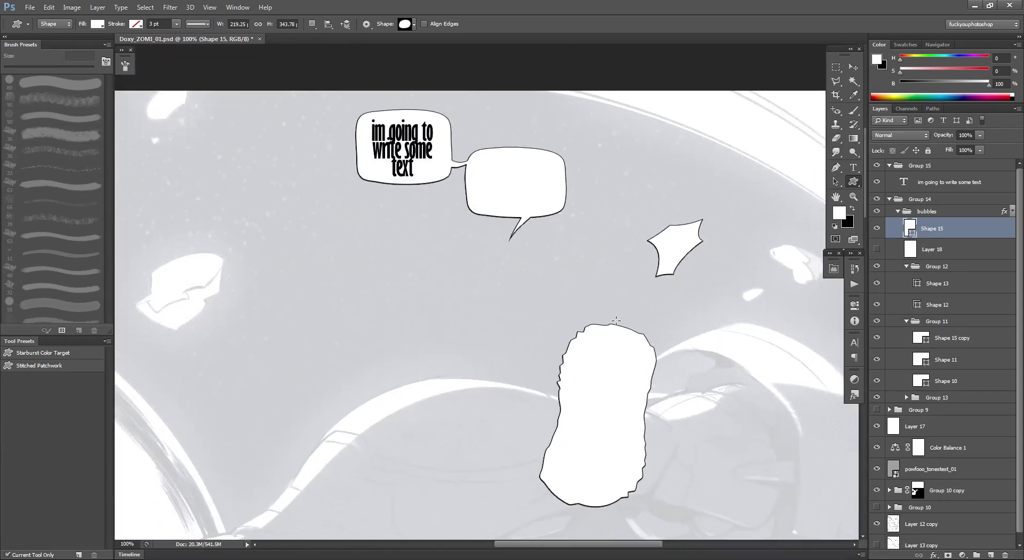
{"action": "mouse_move", "coordinate": [506, 260]}
{"action": "left_mouse_down"}
{"action": "mouse_move", "coordinate": [538, 321]}
{"action": "mouse_move", "coordinate": [407, 243]}
{"action": "mouse_move", "coordinate": [312, 250]}
{"action": "mouse_move", "coordinate": [422, 314]}
{"action": "mouse_move", "coordinate": [405, 241]}
{"action": "mouse_move", "coordinate": [496, 263]}
{"action": "left_mouse_up"}
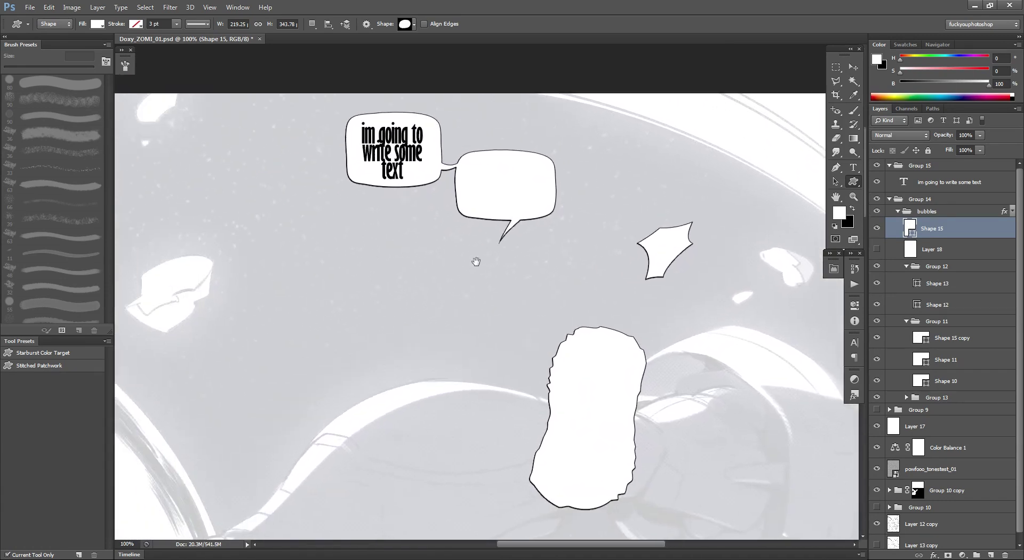
{"action": "left_click", "coordinate": [832, 67]}
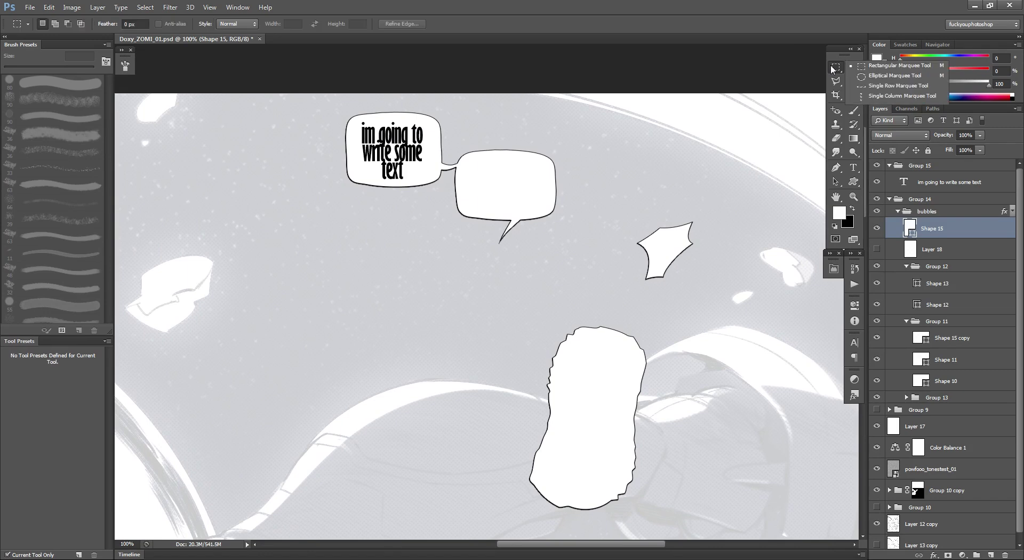
{"action": "left_click", "coordinate": [879, 66]}
{"action": "left_click_drag", "start_coordinate": [432, 238], "coordinate": [583, 201]}
{"action": "left_click_drag", "start_coordinate": [395, 232], "coordinate": [525, 343]}
{"action": "left_click", "coordinate": [565, 247]}
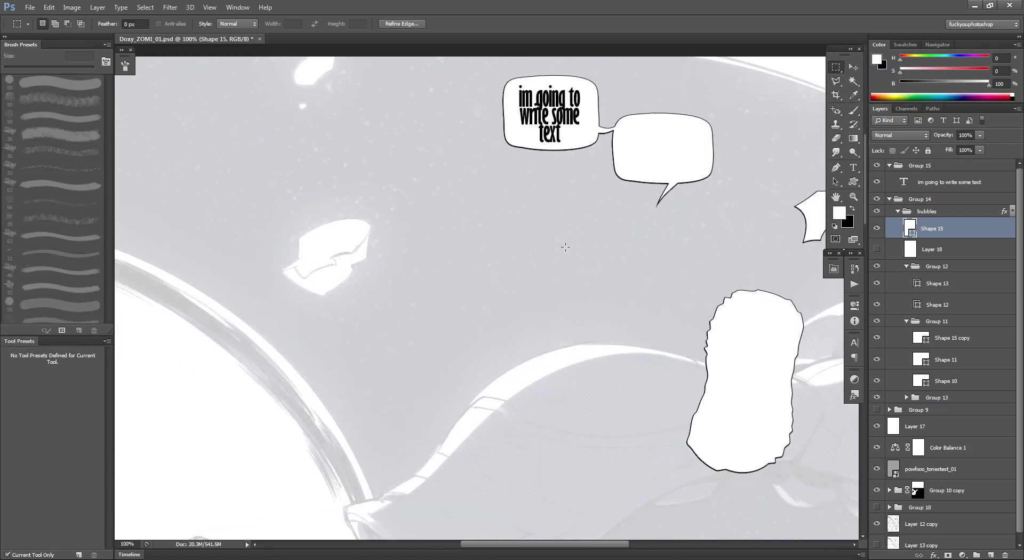
{"action": "key", "text": "space"}
{"action": "left_click_drag", "start_coordinate": [584, 272], "coordinate": [491, 284]}
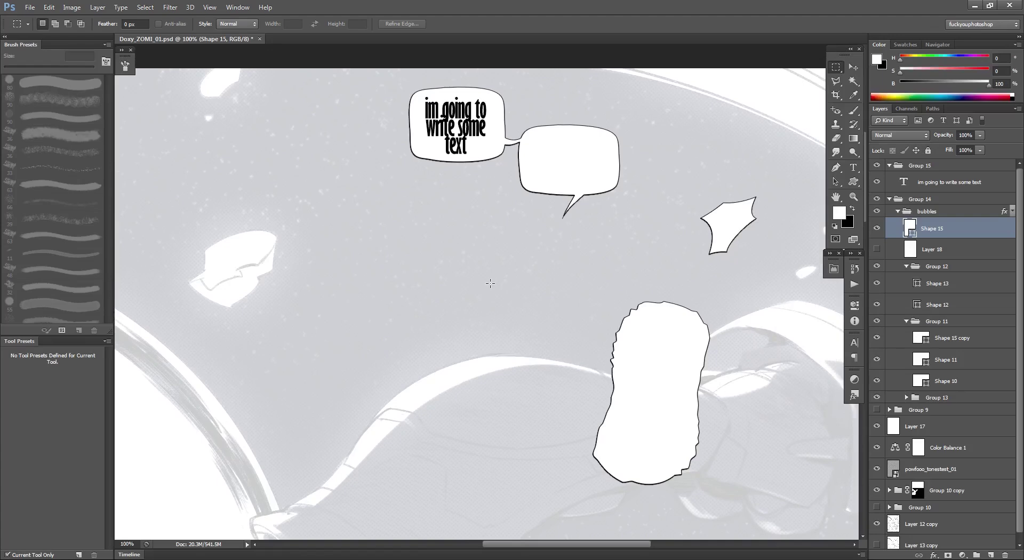